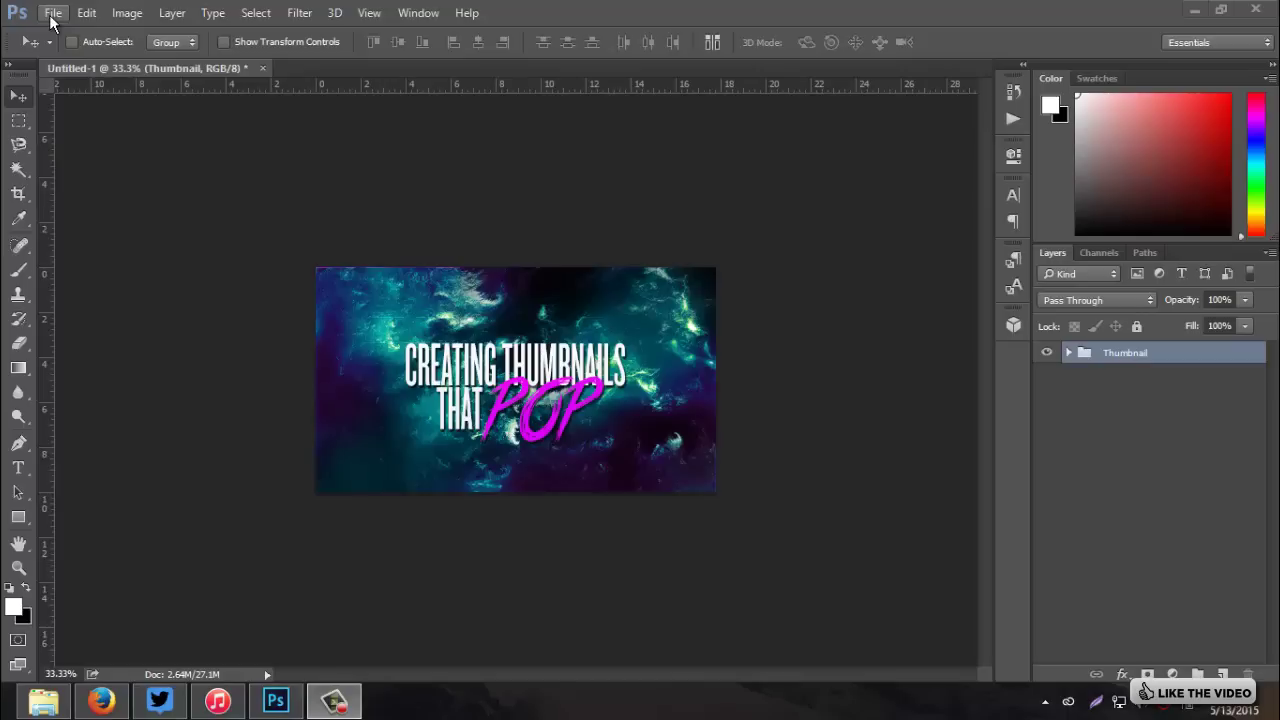
# Step: Create a new 1280×720 px, 72 ppi RGB document with White background contents
pyautogui.click(52, 14)
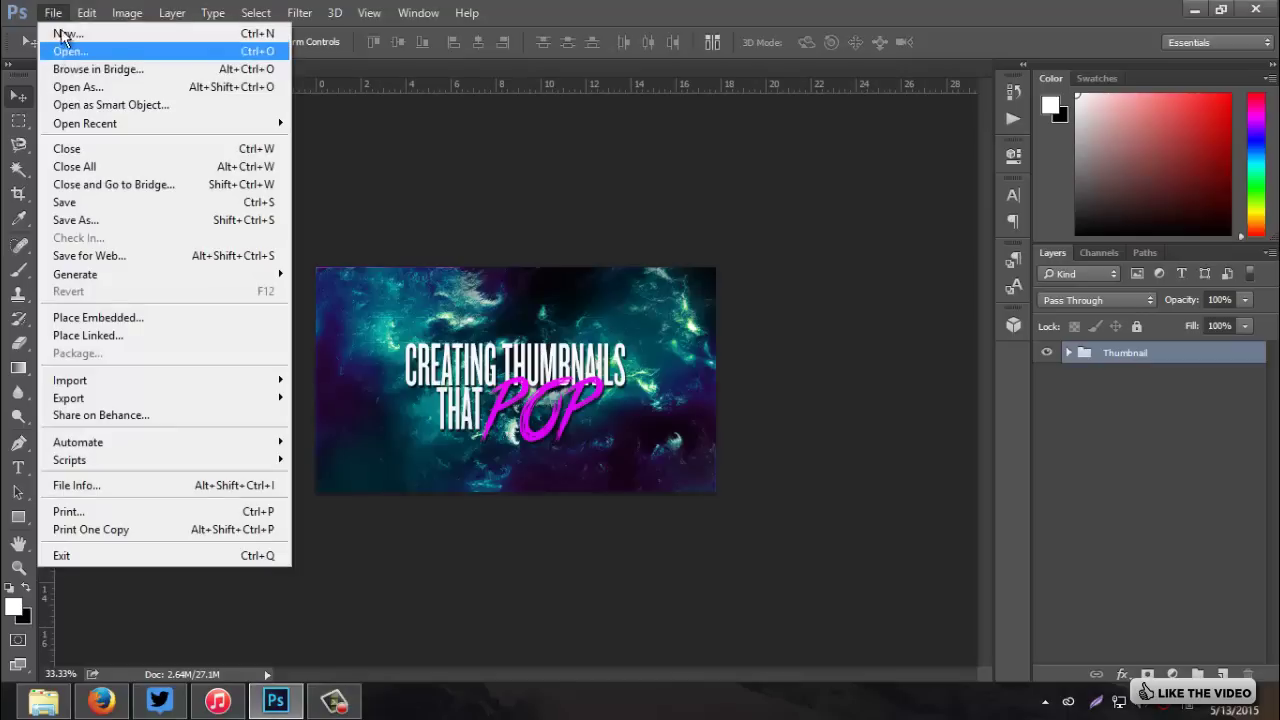
pyautogui.click(63, 32)
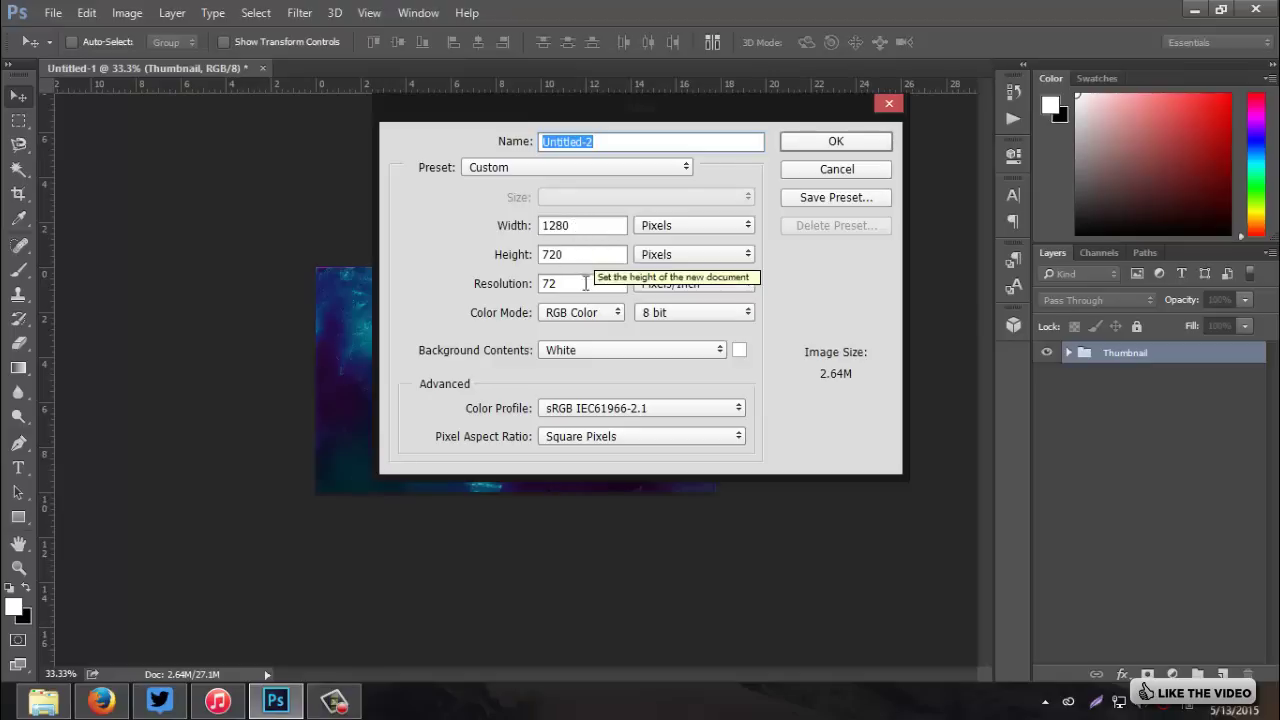
pyautogui.click(637, 350)
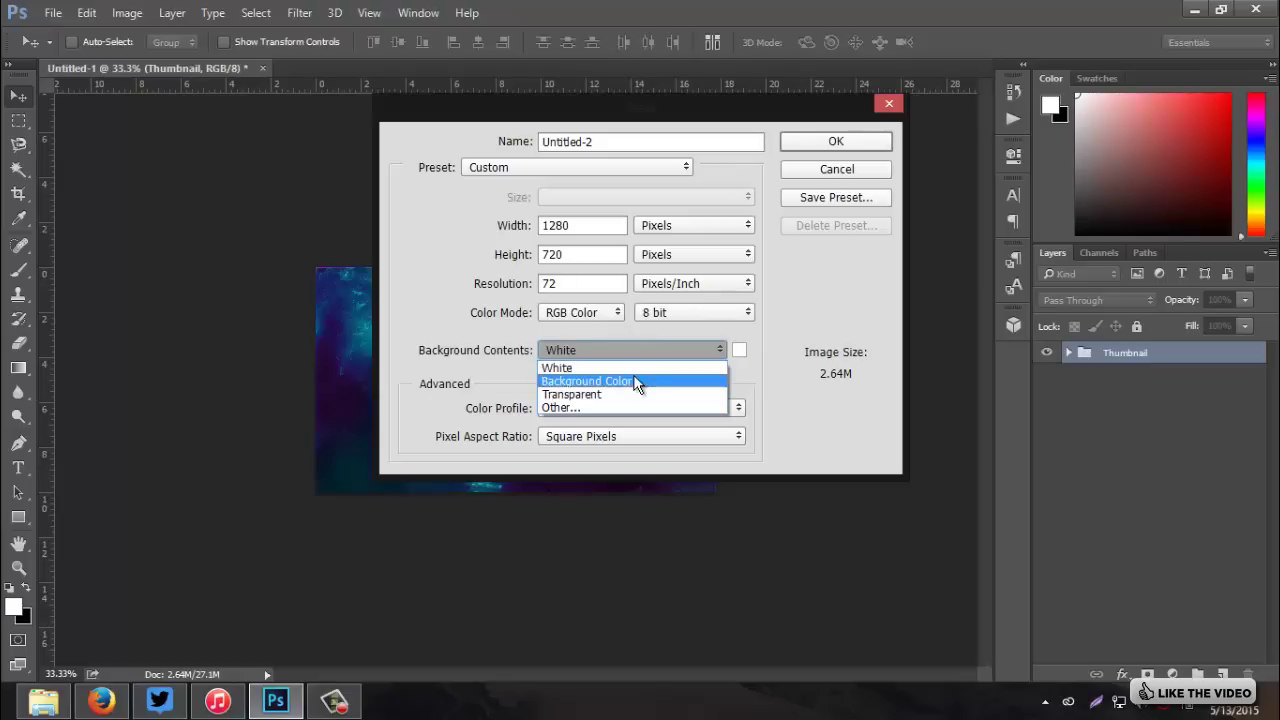
pyautogui.click(818, 296)
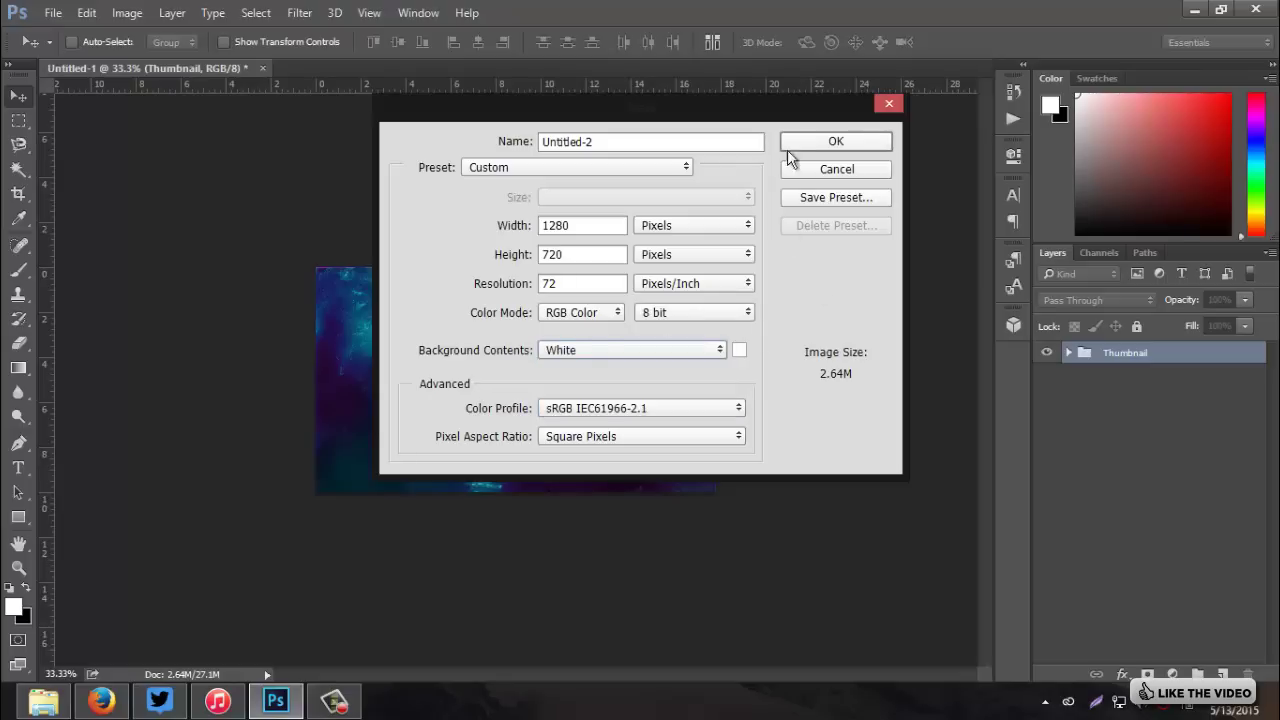
pyautogui.click(835, 146)
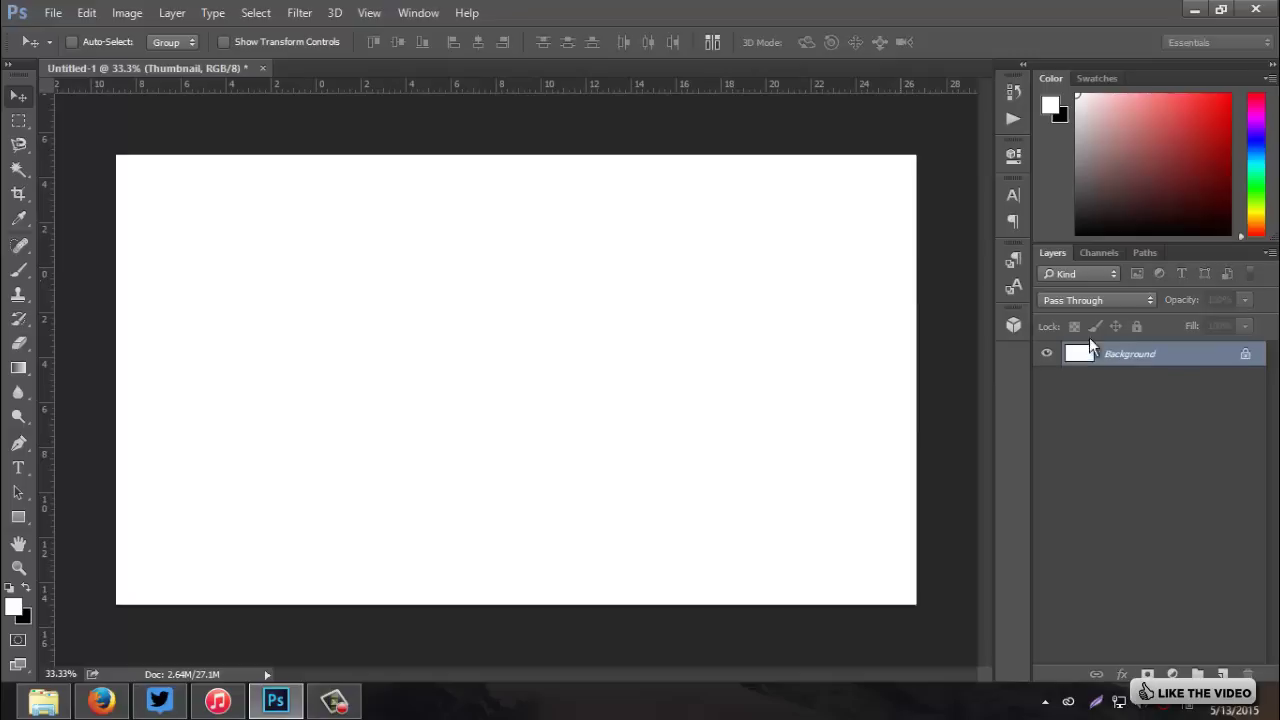
# Step: Convert the Background into Layer 0 and invert it to solid black with Ctrl+I
pyautogui.doubleClick(1182, 358)
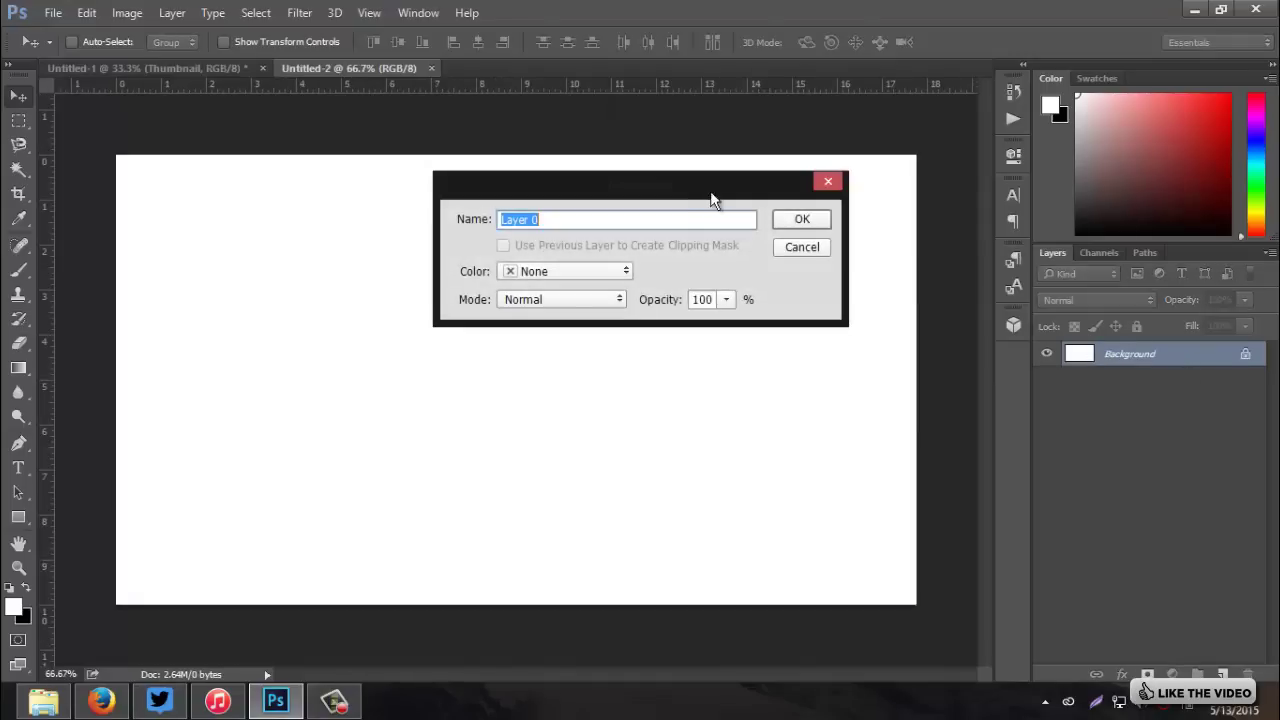
pyautogui.click(803, 218)
pyautogui.hotkey('ctrl', 'u')
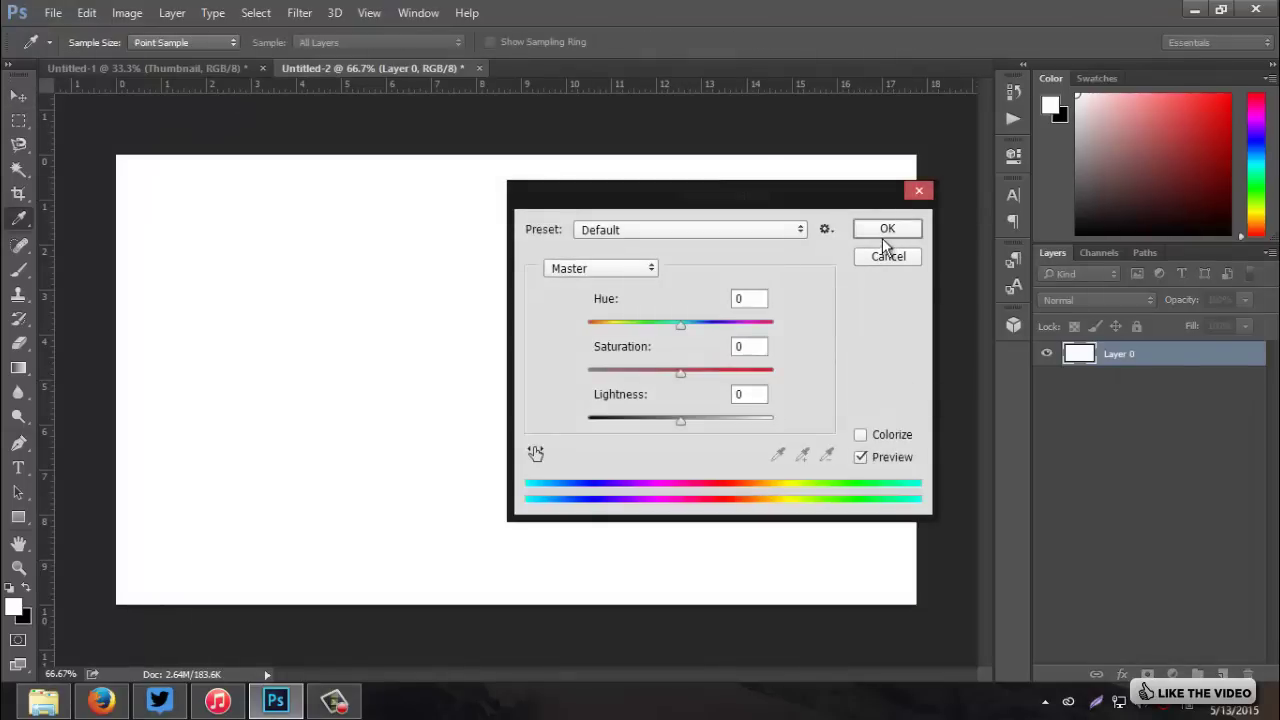
pyautogui.click(887, 256)
pyautogui.hotkey('ctrl', 'i')
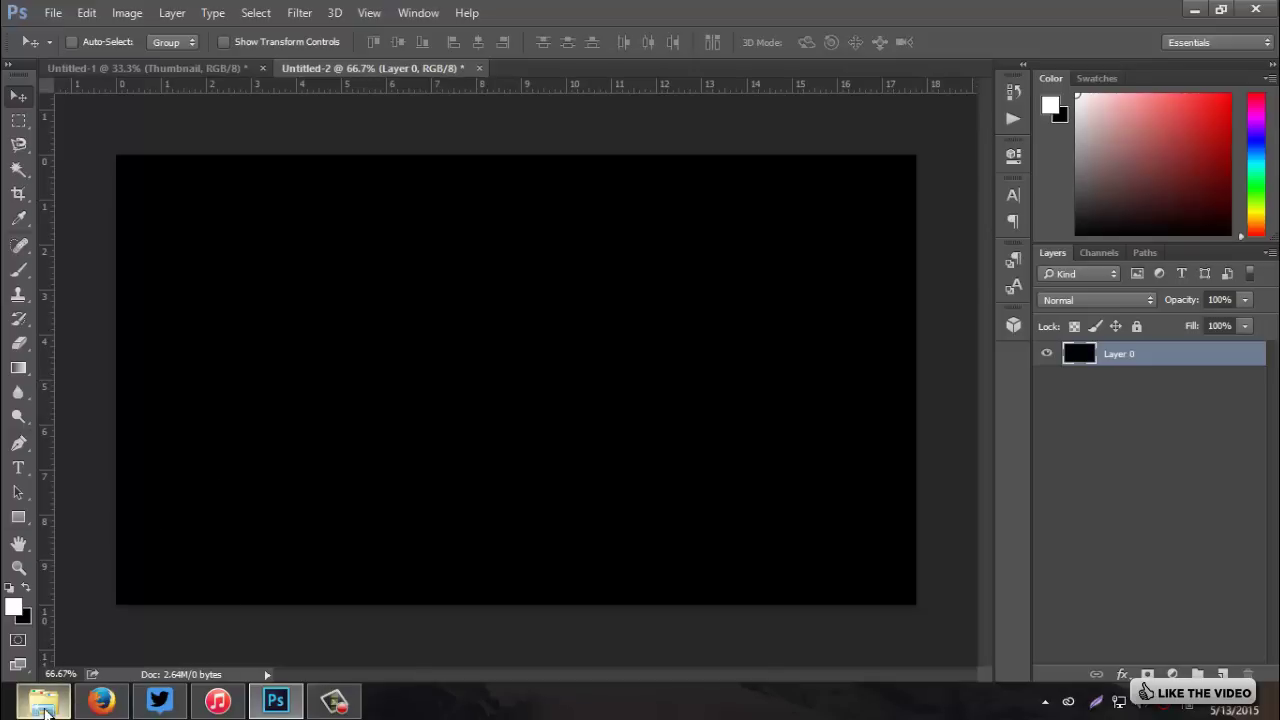
# Step: Drag the Fractal1 and Fractal2 images from the Desktop folder onto the canvas
pyautogui.click(120, 615)
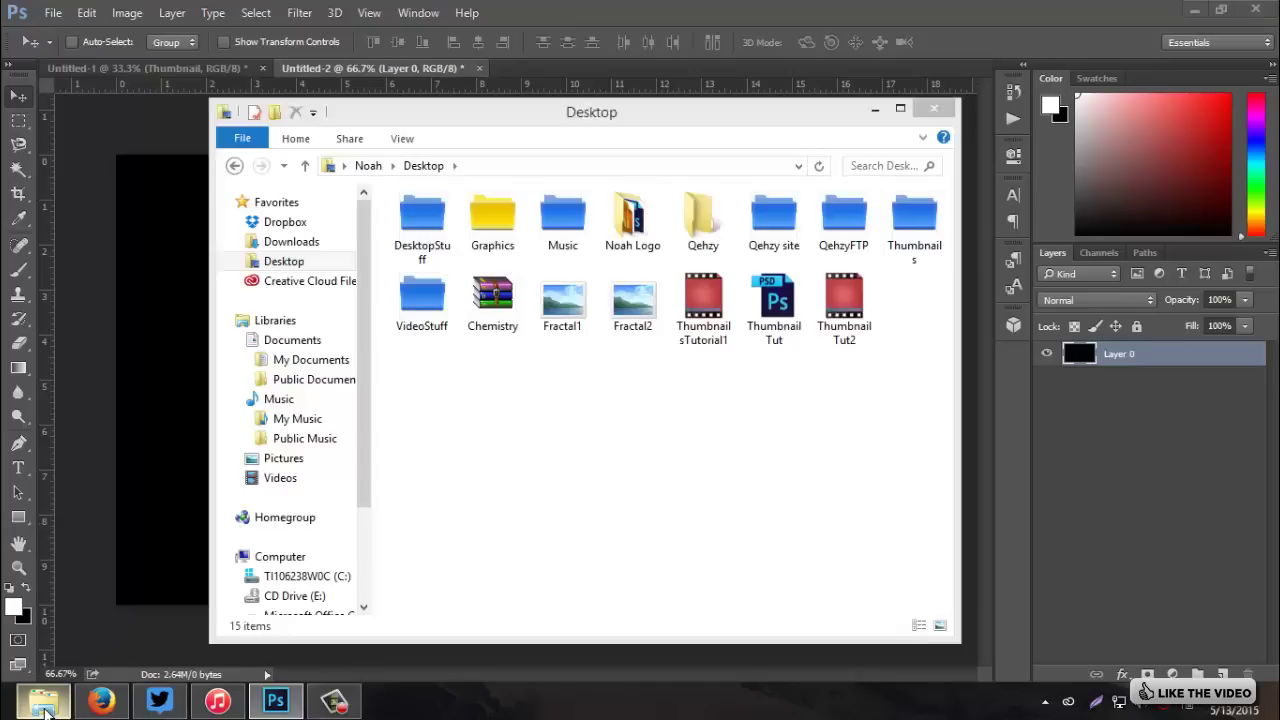
pyautogui.click(575, 326)
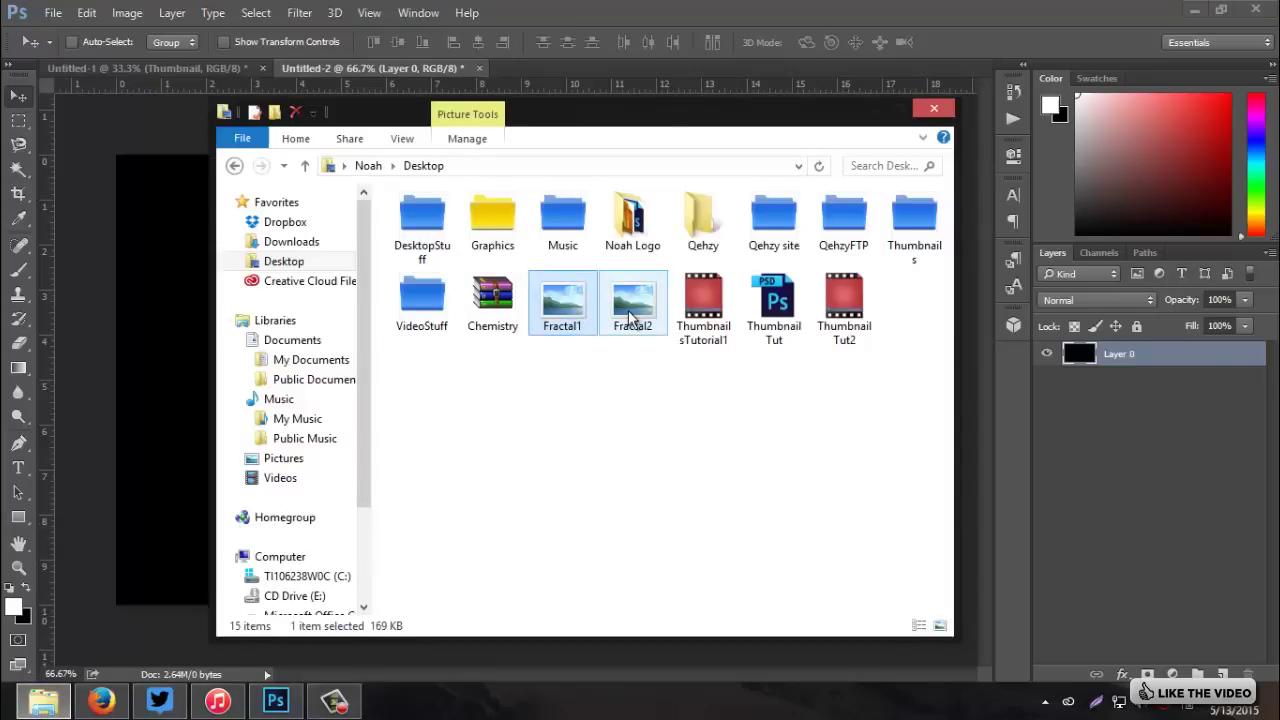
pyautogui.keyDown('ctrl'); pyautogui.click(630, 318); pyautogui.keyUp('ctrl')
pyautogui.moveTo(570, 300); pyautogui.dragTo(151, 398)
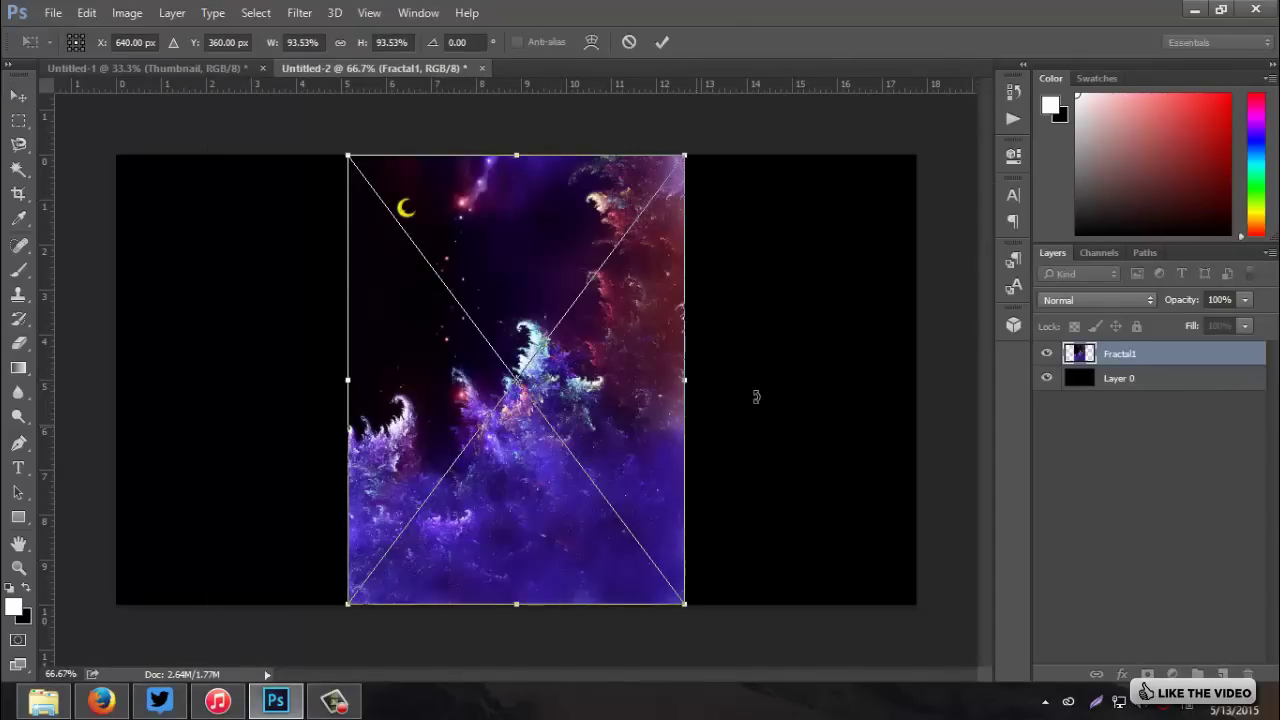
# Step: Rotate Fractal1 90° into landscape and stretch it to cover the whole canvas
pyautogui.moveTo(763, 437); pyautogui.dragTo(476, 595)
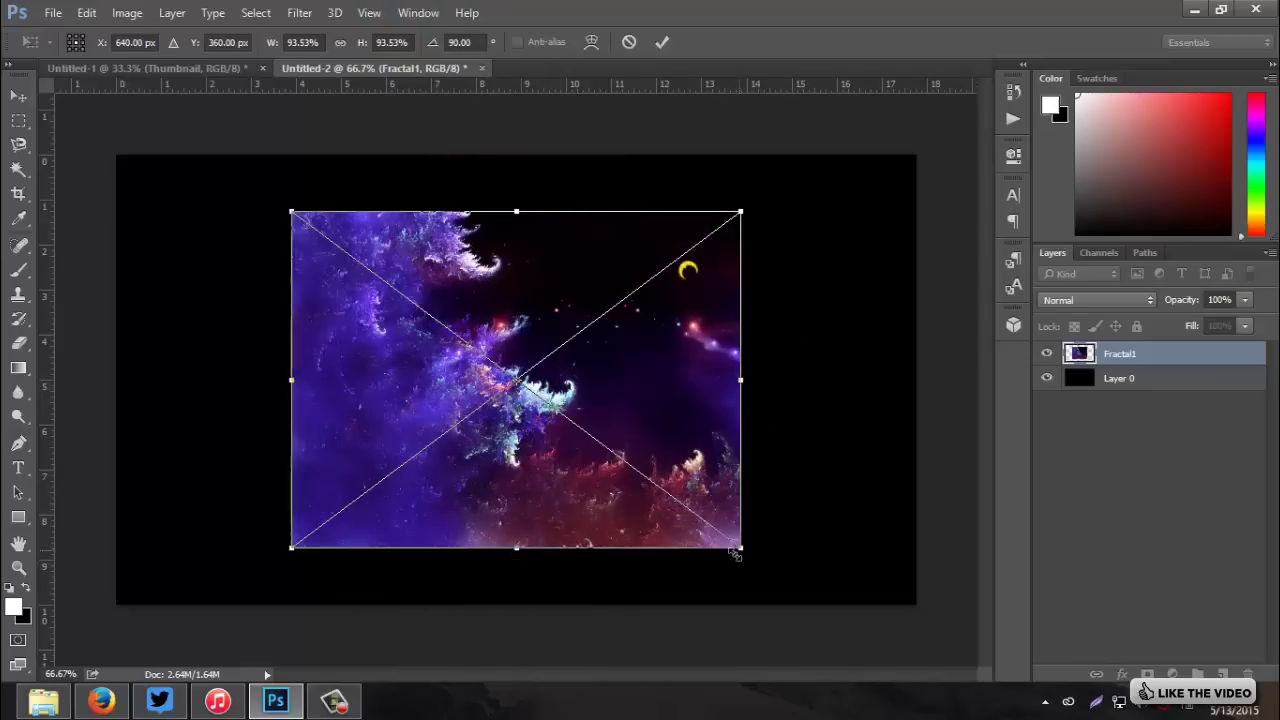
pyautogui.moveTo(735, 555); pyautogui.dragTo(928, 637)
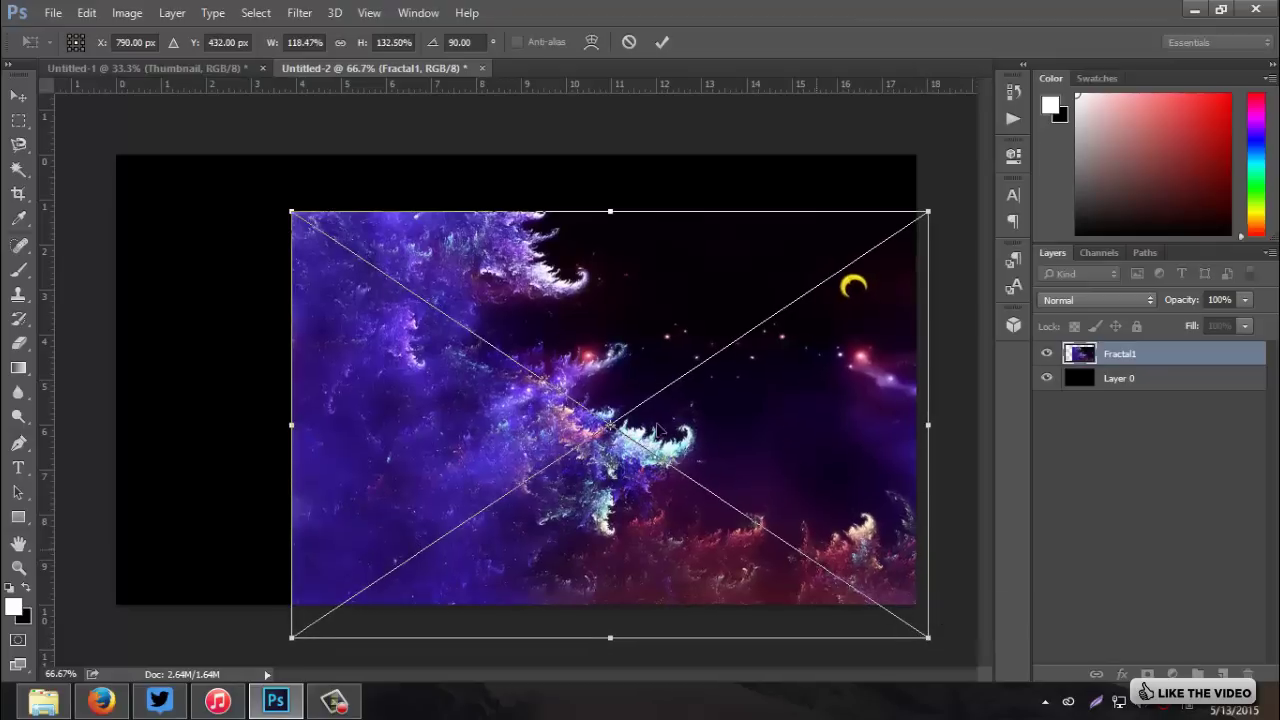
pyautogui.moveTo(292, 212); pyautogui.dragTo(105, 130)
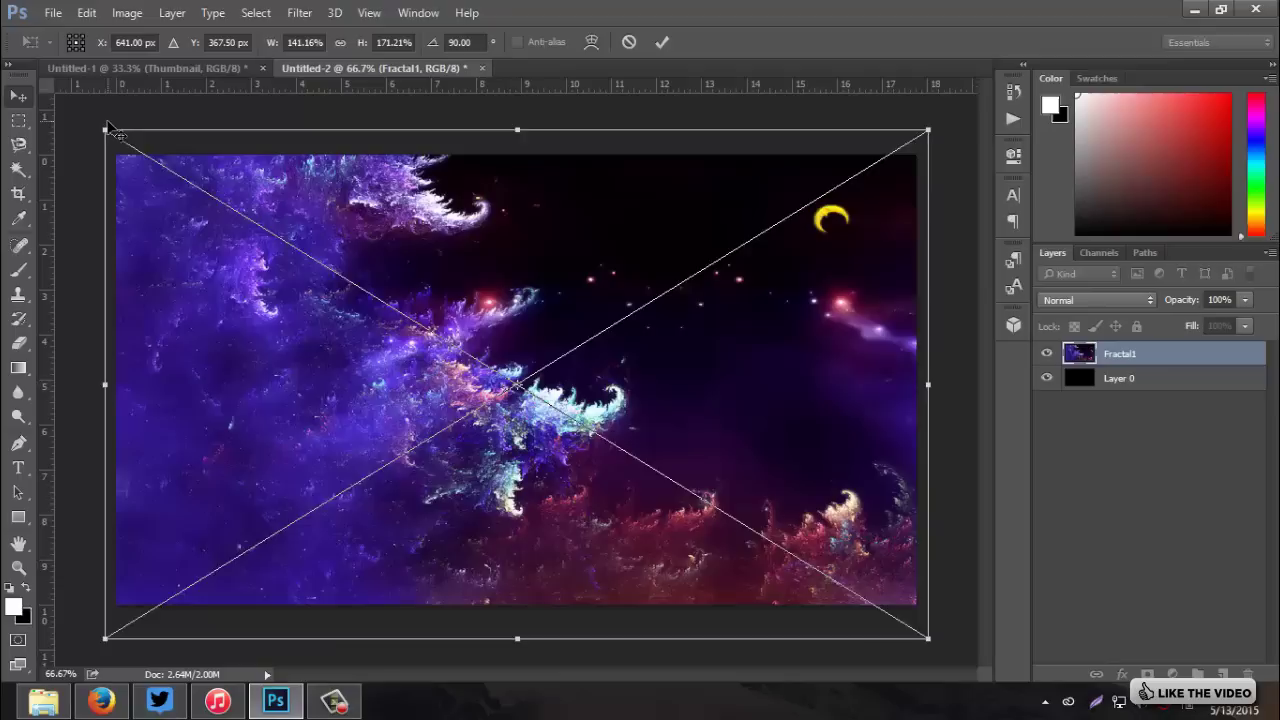
pyautogui.press('Return')
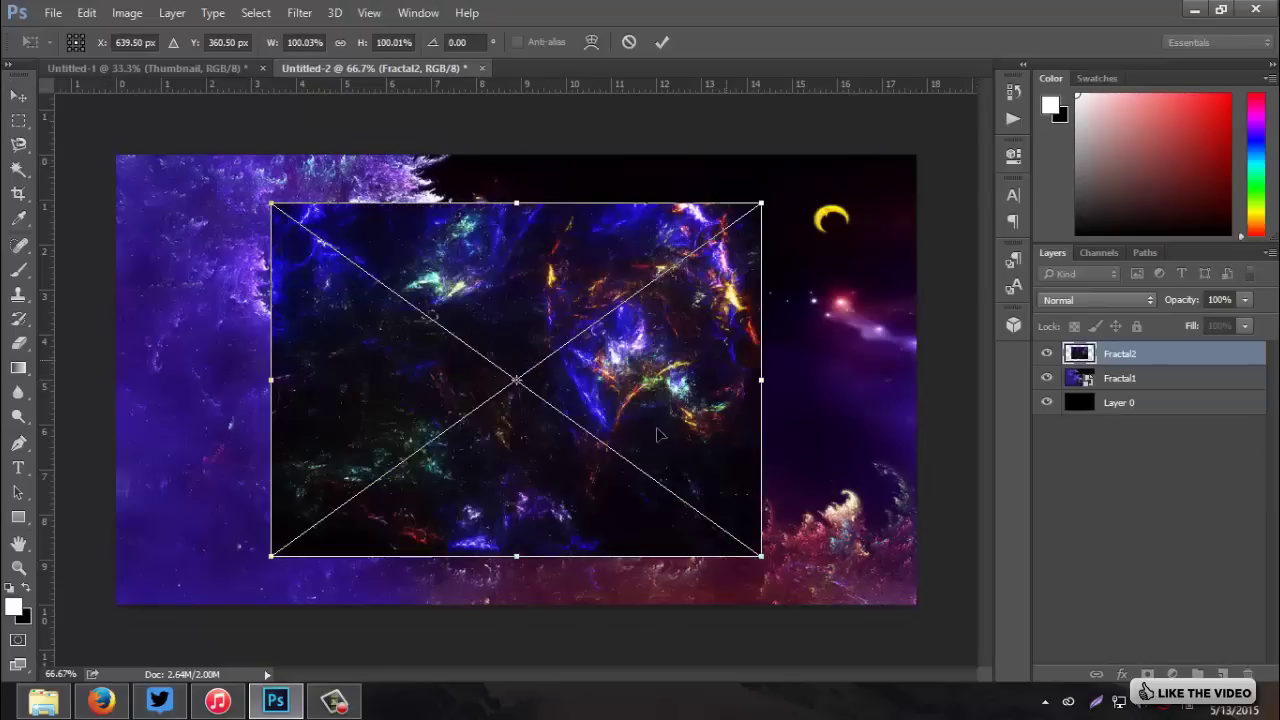
# Step: Move and enlarge Fractal2 so it fills the canvas
pyautogui.moveTo(661, 395); pyautogui.dragTo(819, 346)
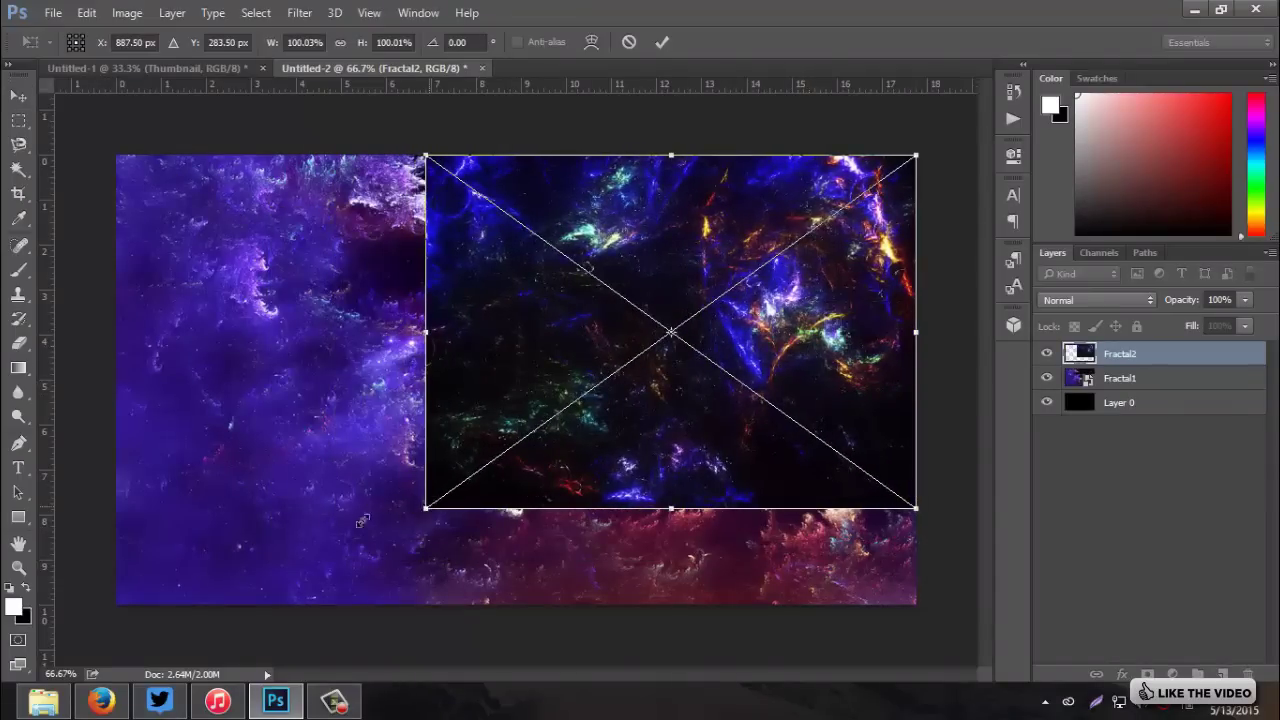
pyautogui.moveTo(426, 507); pyautogui.dragTo(124, 601)
pyautogui.press('Return')
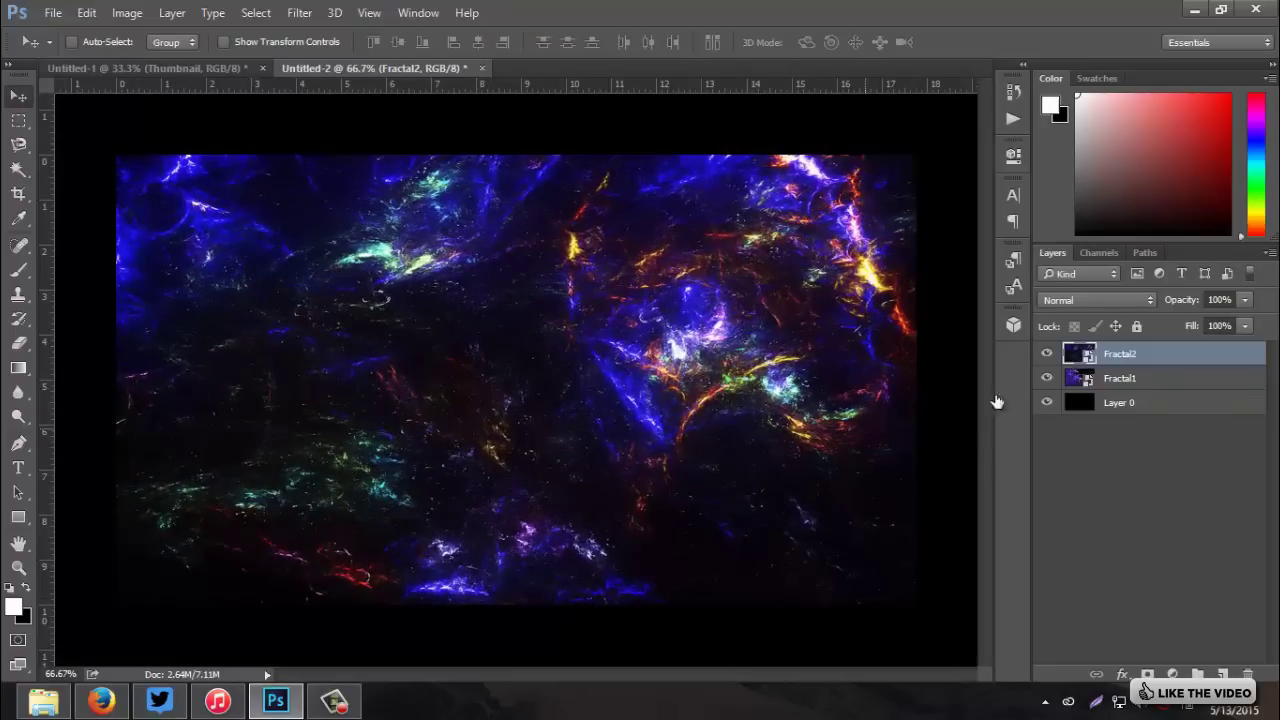
# Step: Rasterize both the Fractal1 and Fractal2 layers
pyautogui.keyDown('shift'); pyautogui.click(1156, 384); pyautogui.keyUp('shift')
pyautogui.rightClick(1156, 380)
pyautogui.click(822, 309)
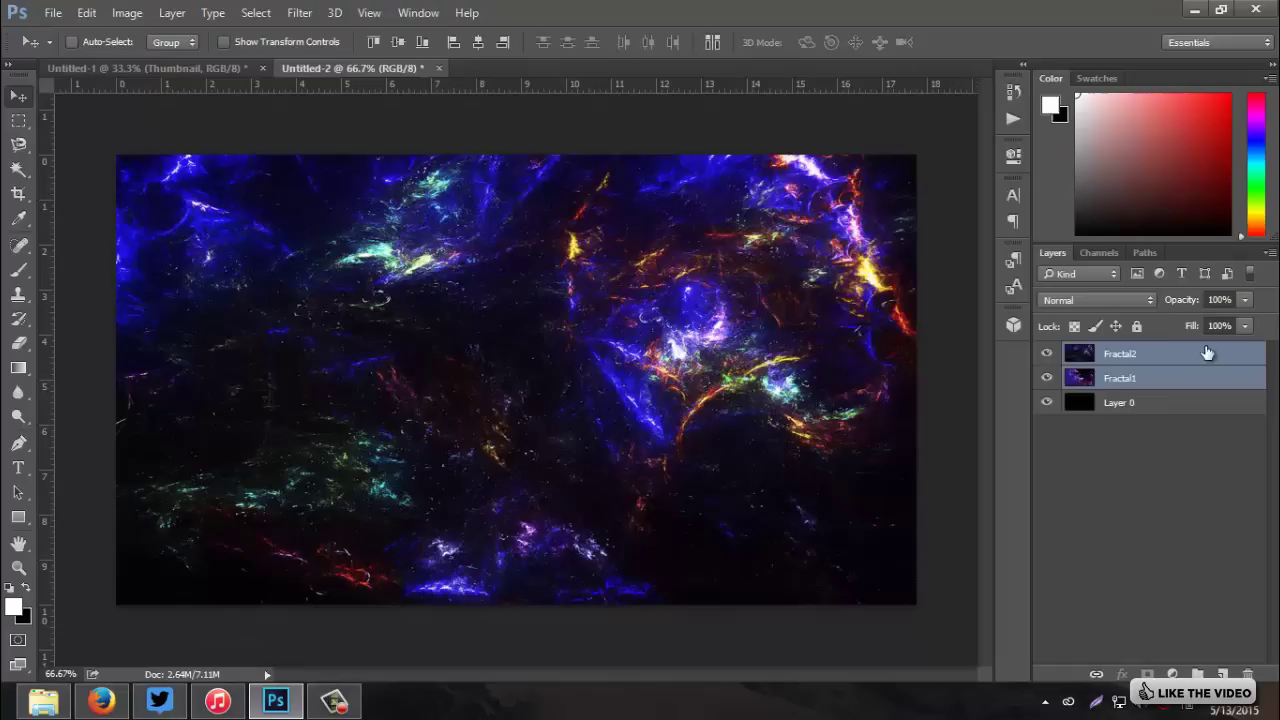
# Step: Set both Fractal2 and Fractal1 to the Screen blend mode
pyautogui.click(1148, 356)
pyautogui.click(1099, 297)
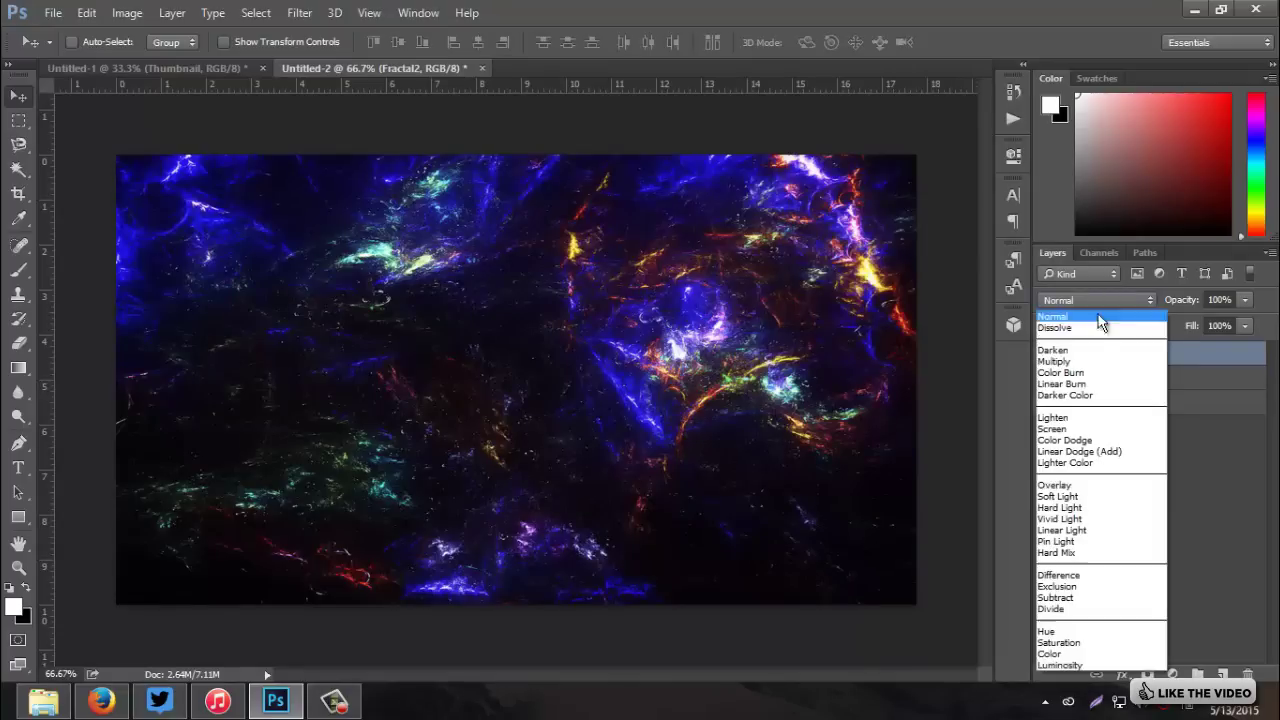
pyautogui.click(1075, 427)
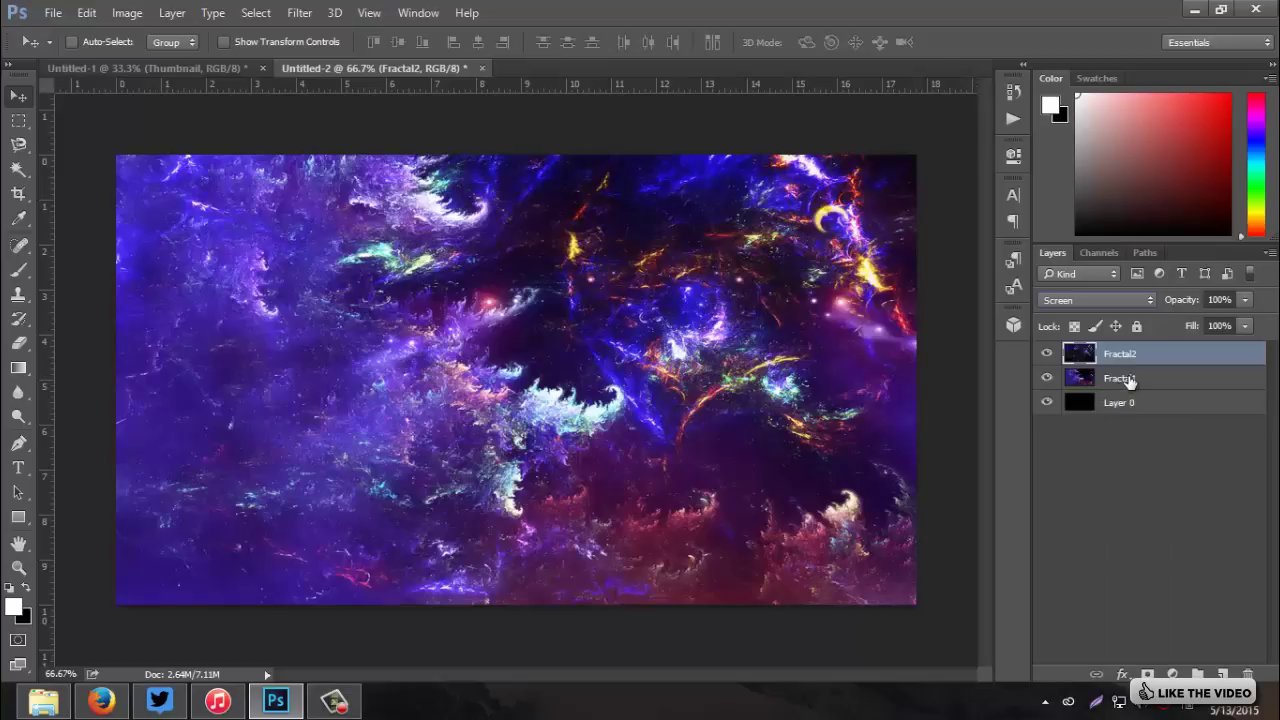
pyautogui.click(1123, 380)
pyautogui.click(1080, 301)
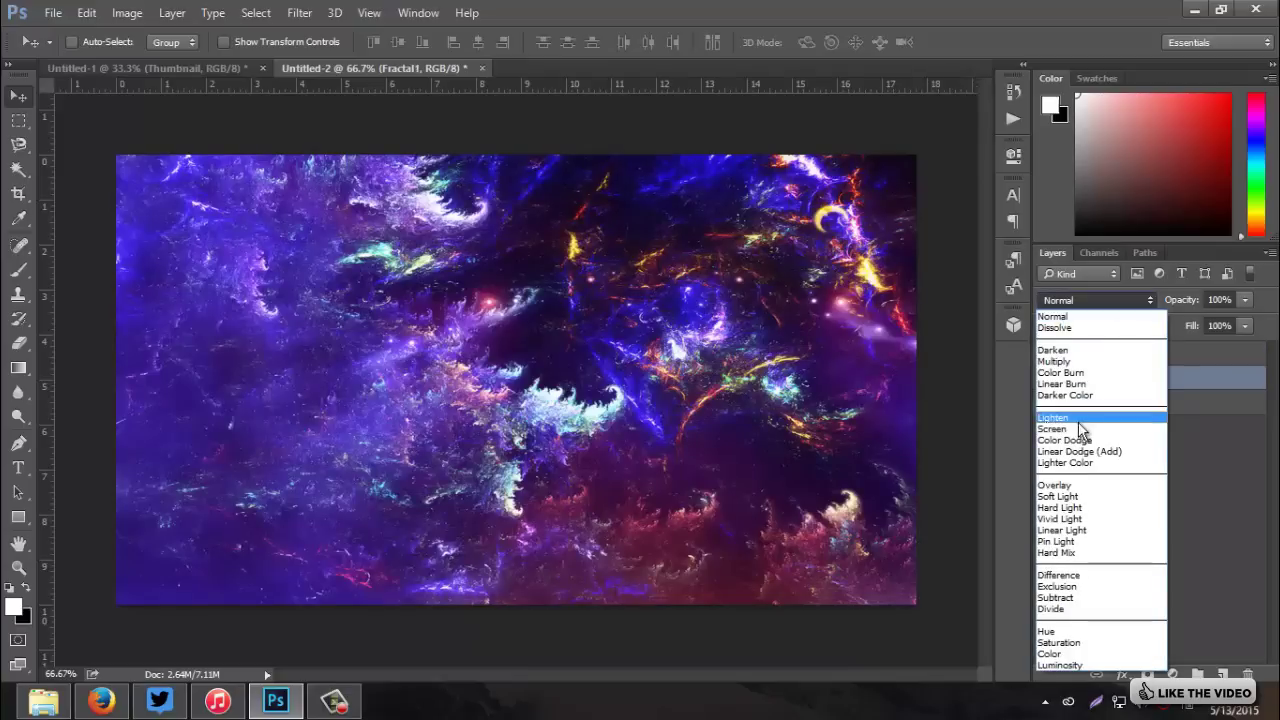
pyautogui.click(1077, 428)
pyautogui.moveTo(1152, 386); pyautogui.dragTo(1160, 366)
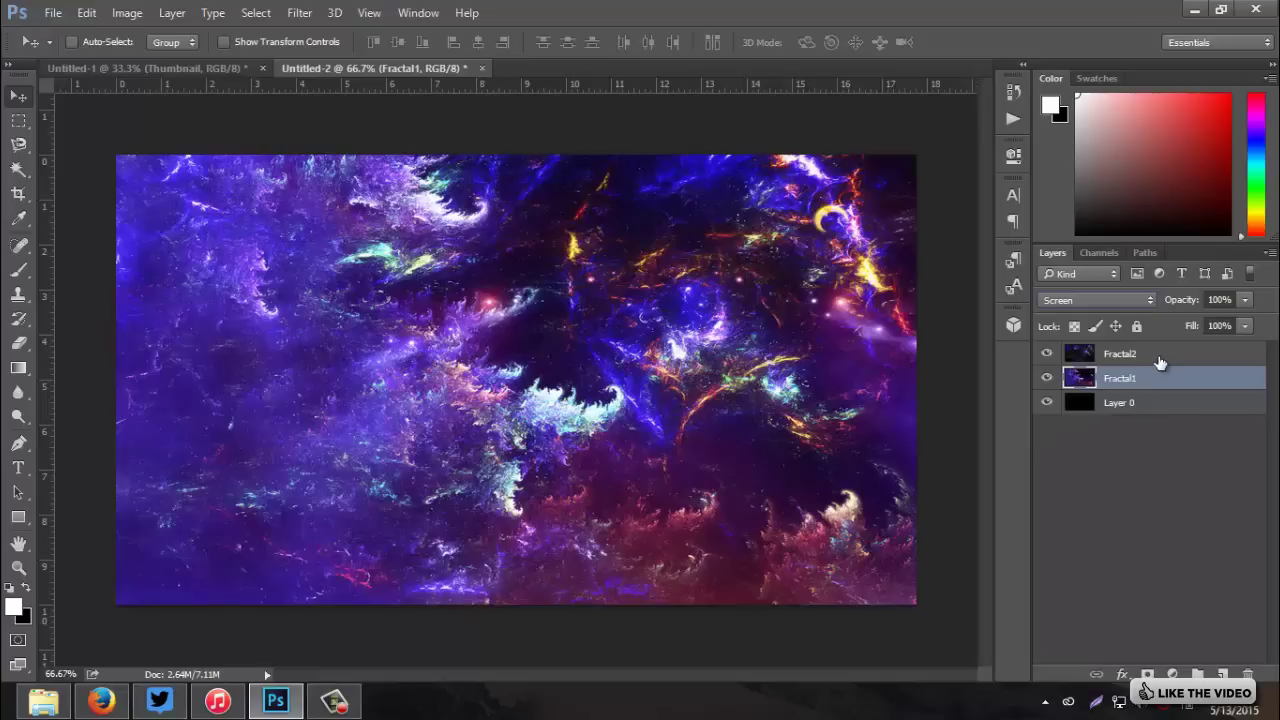
pyautogui.click(1160, 362)
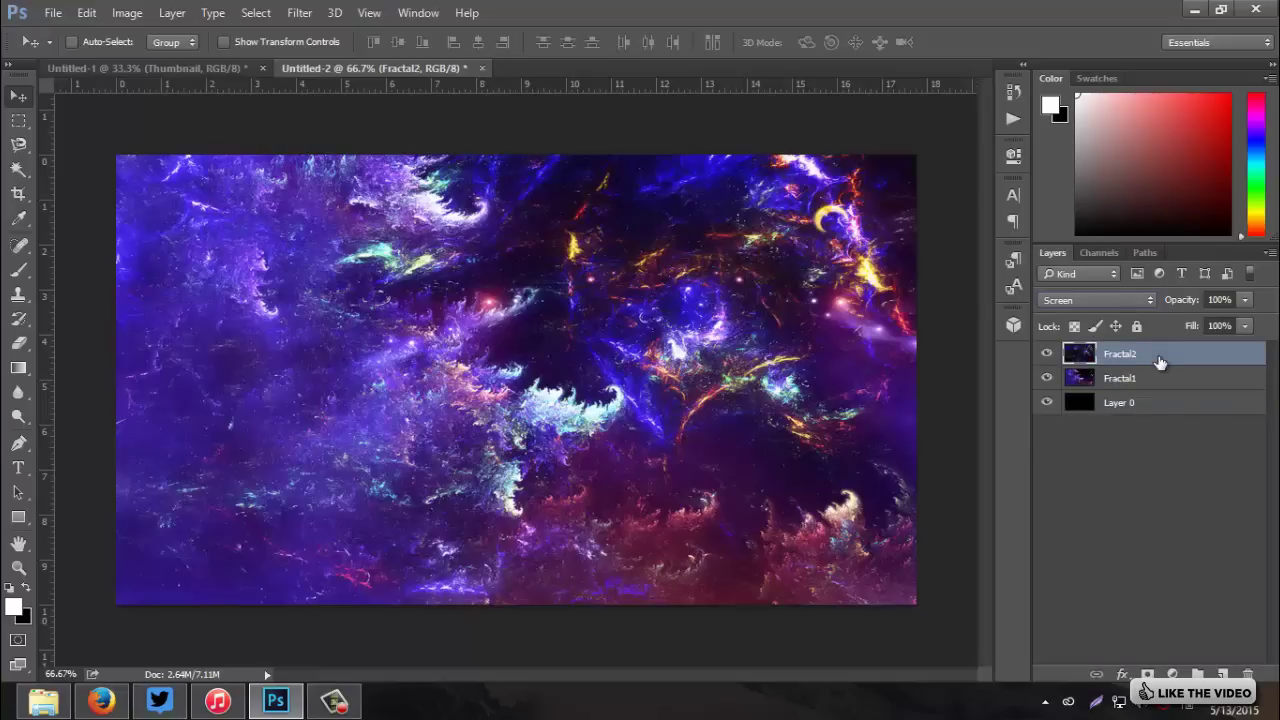
# Step: With a 400 px soft Eraser, erase part of Fractal2 over the canvas's left side
pyautogui.click(18, 342)
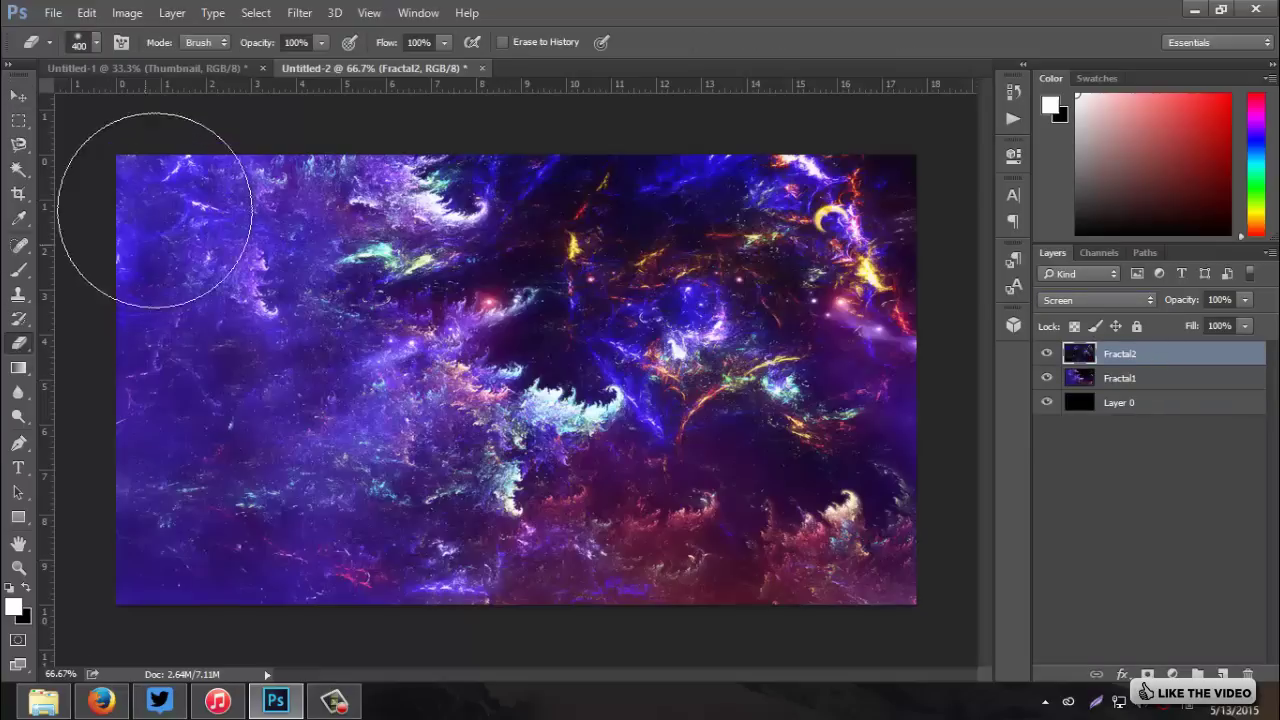
pyautogui.click(95, 43)
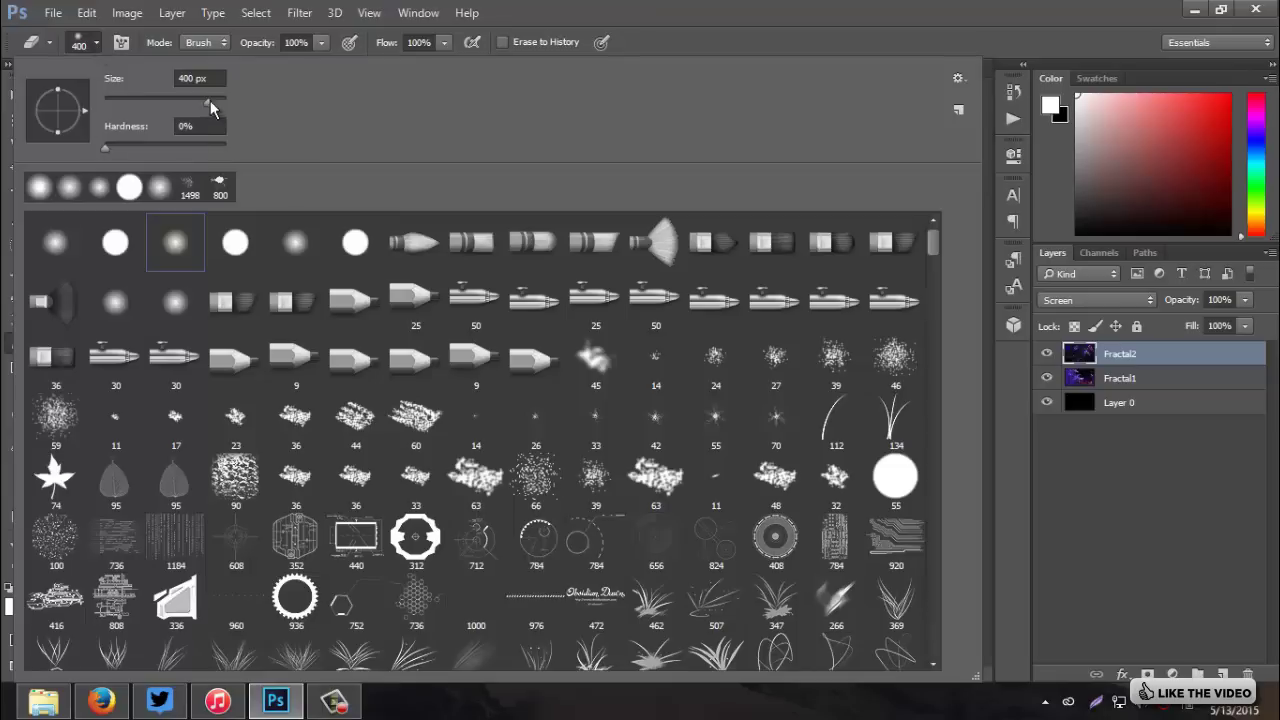
pyautogui.click(122, 44)
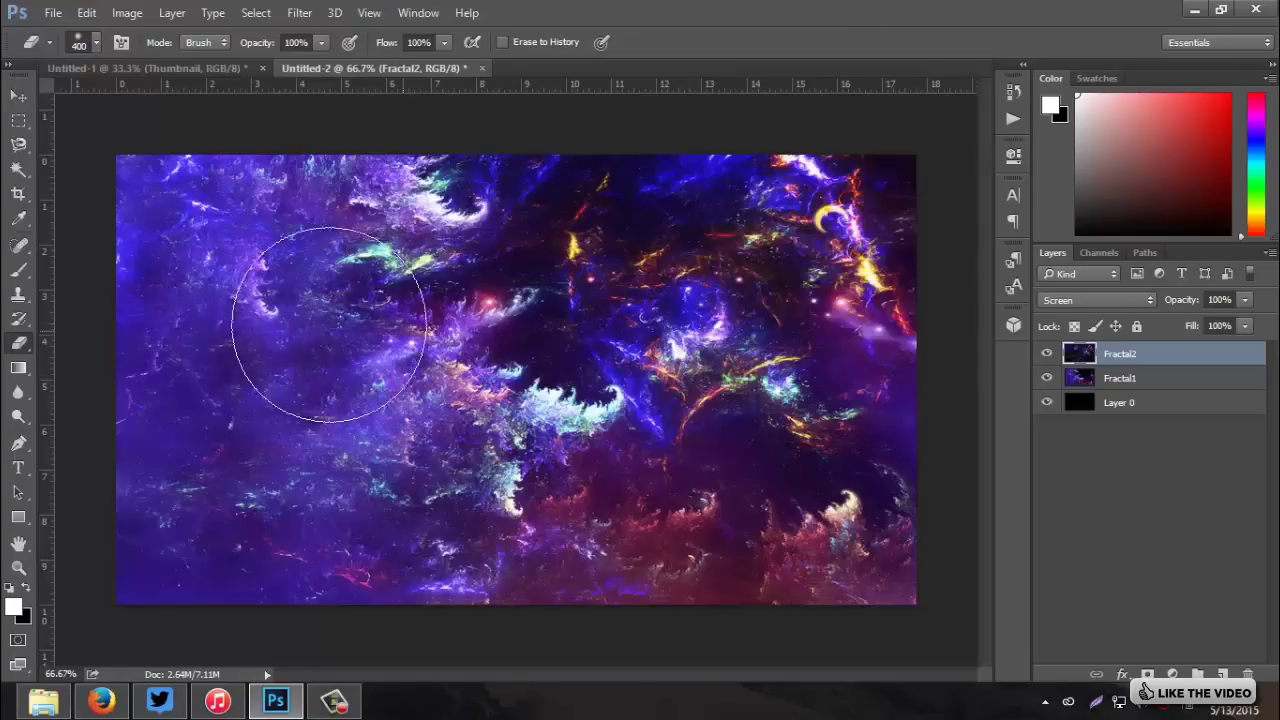
pyautogui.moveTo(229, 251)
pyautogui.mouseDown()
pyautogui.moveTo(224, 403)
pyautogui.moveTo(197, 495)
pyautogui.moveTo(306, 571)
pyautogui.moveTo(431, 560)
pyautogui.moveTo(387, 457)
pyautogui.moveTo(443, 457)
pyautogui.moveTo(622, 568)
pyautogui.moveTo(822, 600)
pyautogui.mouseUp()
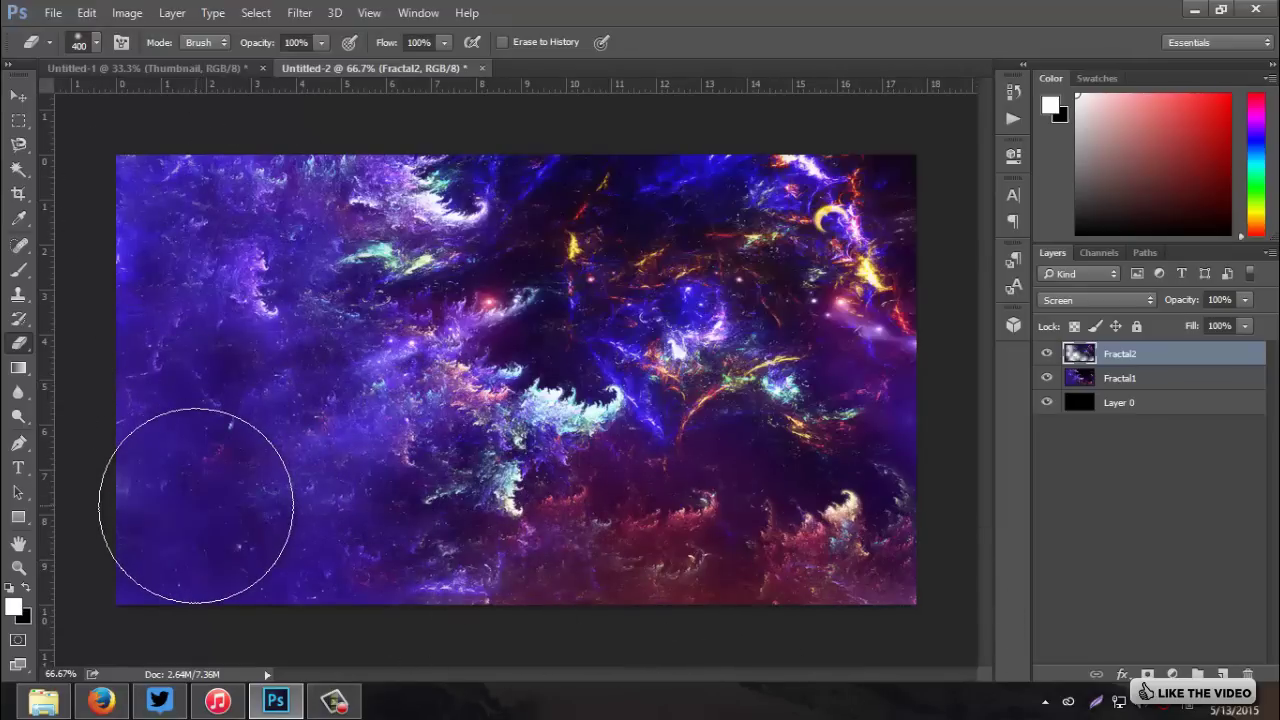
# Step: Erase the bright top crescent and central highlights from Fractal1
pyautogui.click(1143, 385)
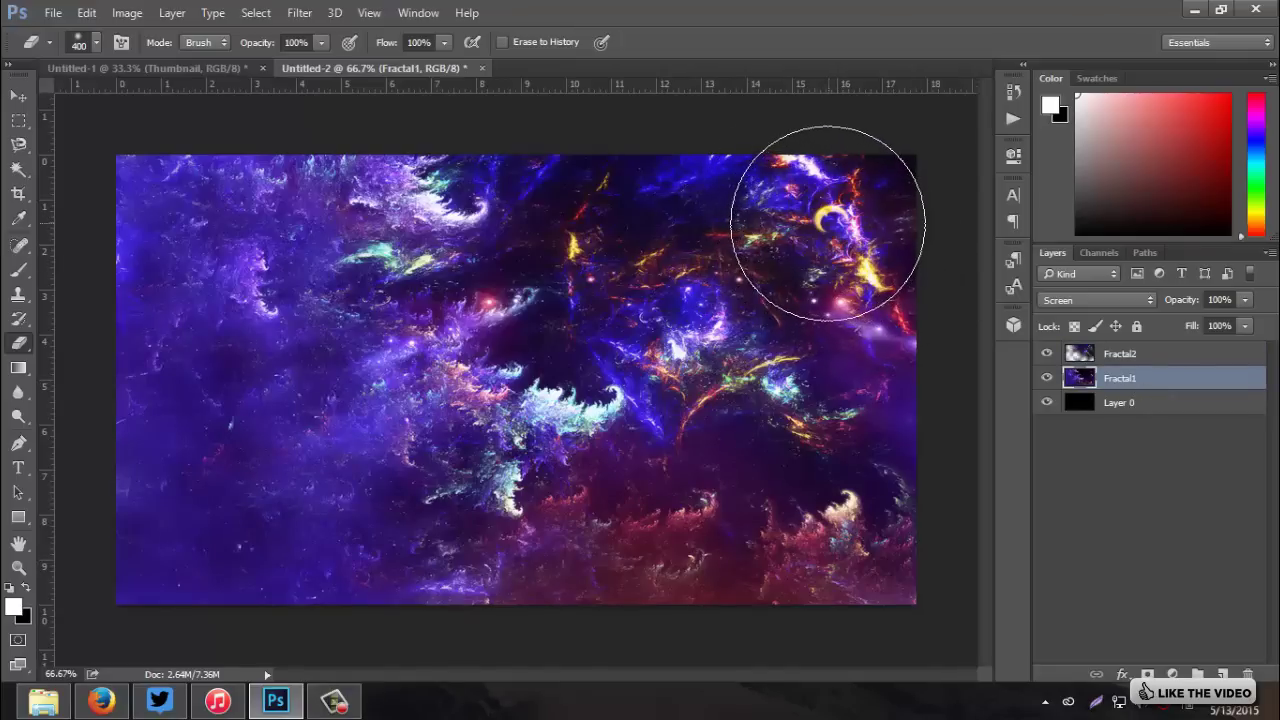
pyautogui.moveTo(829, 222)
pyautogui.mouseDown()
pyautogui.moveTo(970, 262)
pyautogui.moveTo(971, 223)
pyautogui.mouseUp()
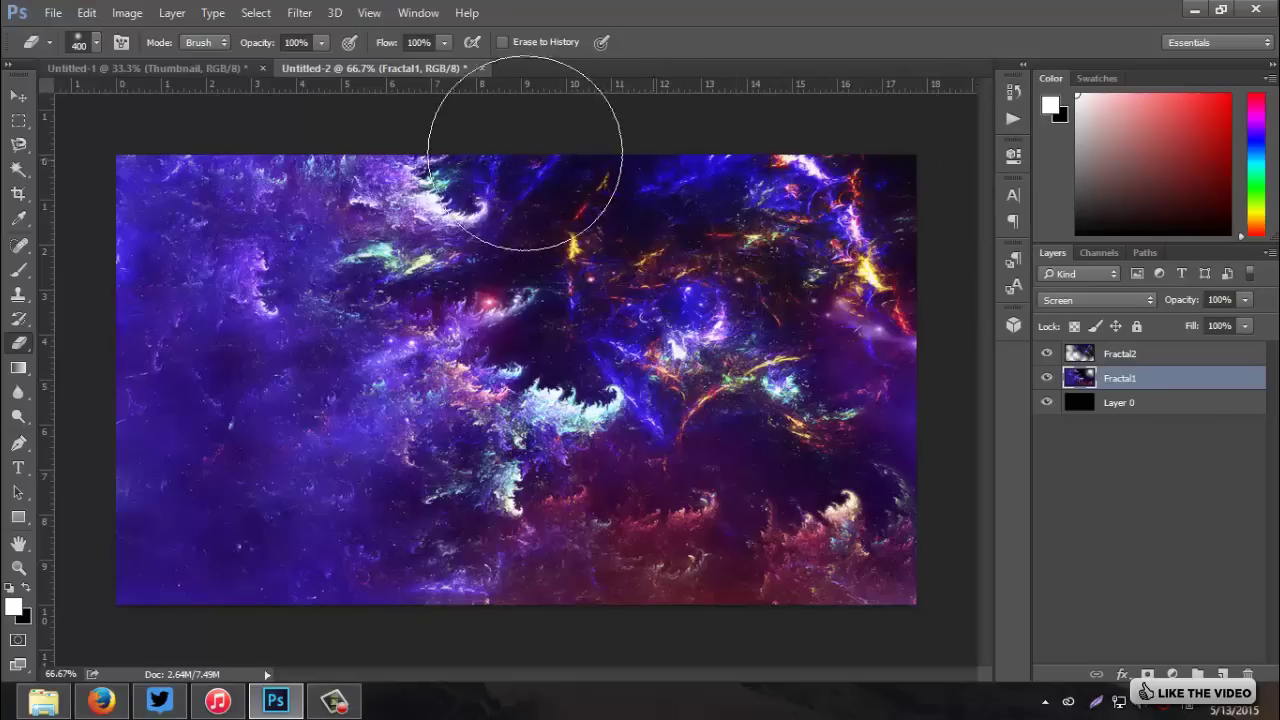
pyautogui.moveTo(667, 315); pyautogui.dragTo(660, 378)
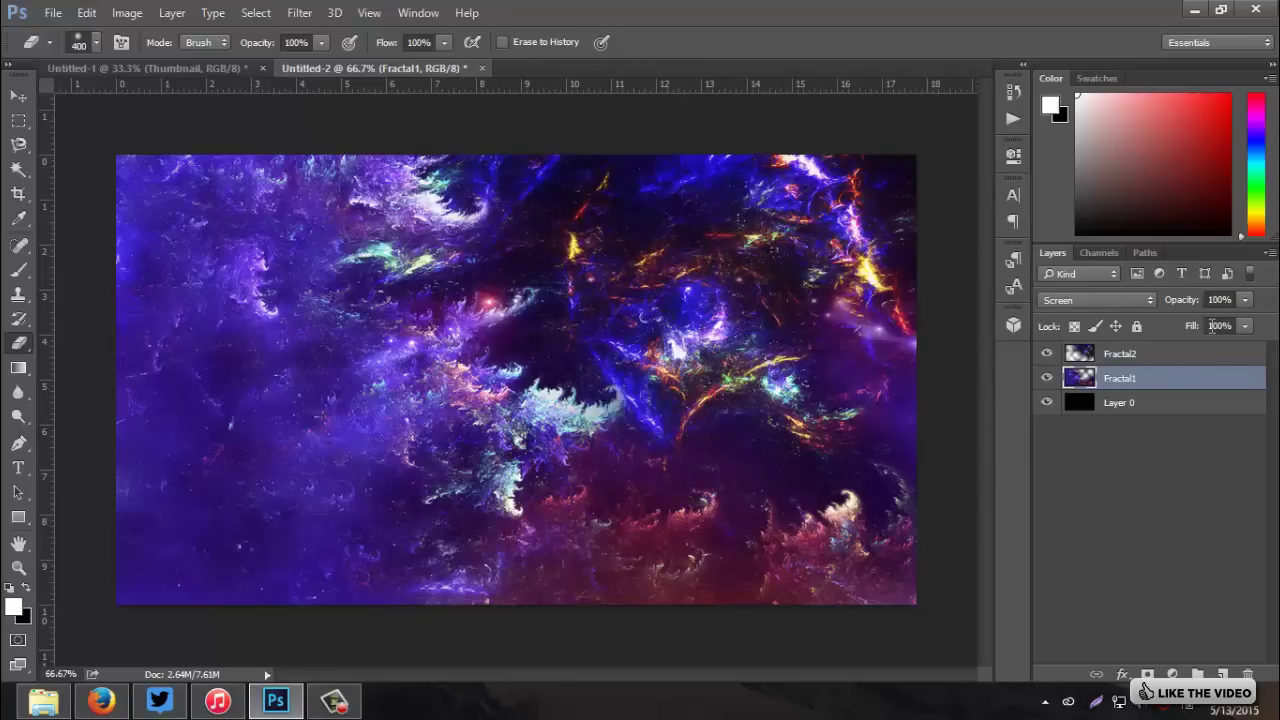
# Step: Merge all three layers into a single Fractal2 layer
pyautogui.click(1146, 355)
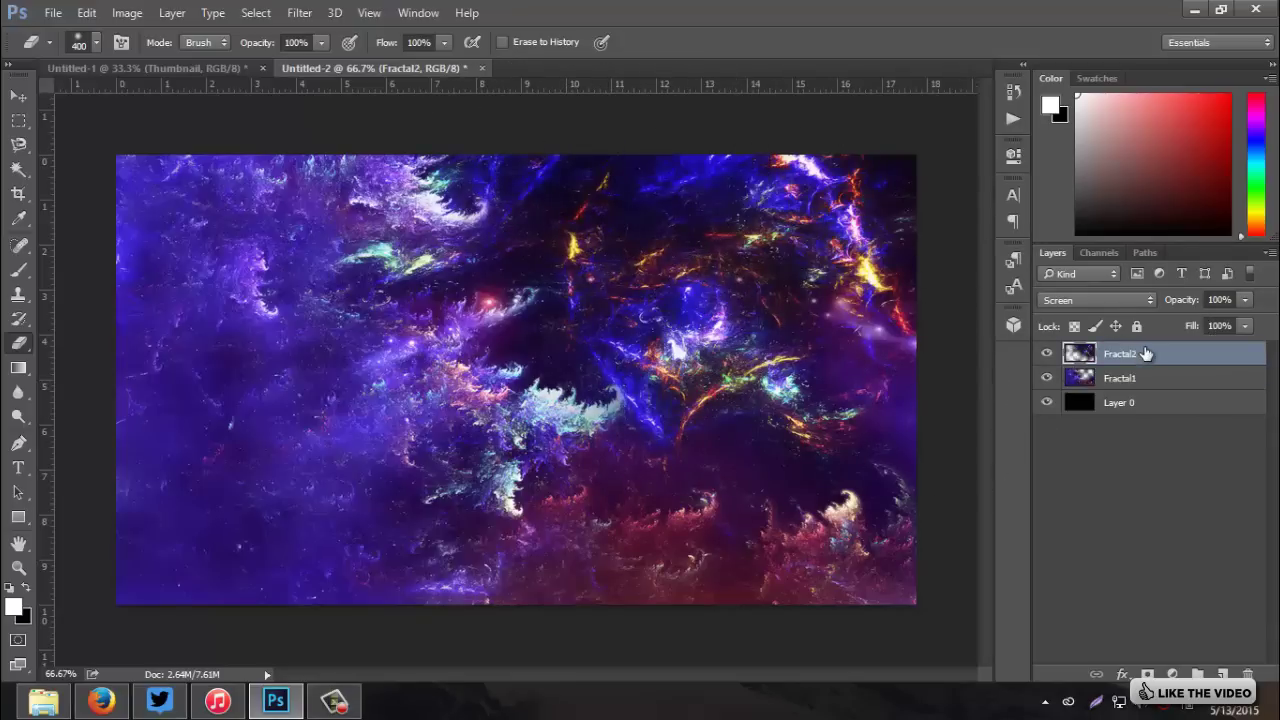
pyautogui.keyDown('shift'); pyautogui.click(1168, 402); pyautogui.keyUp('shift')
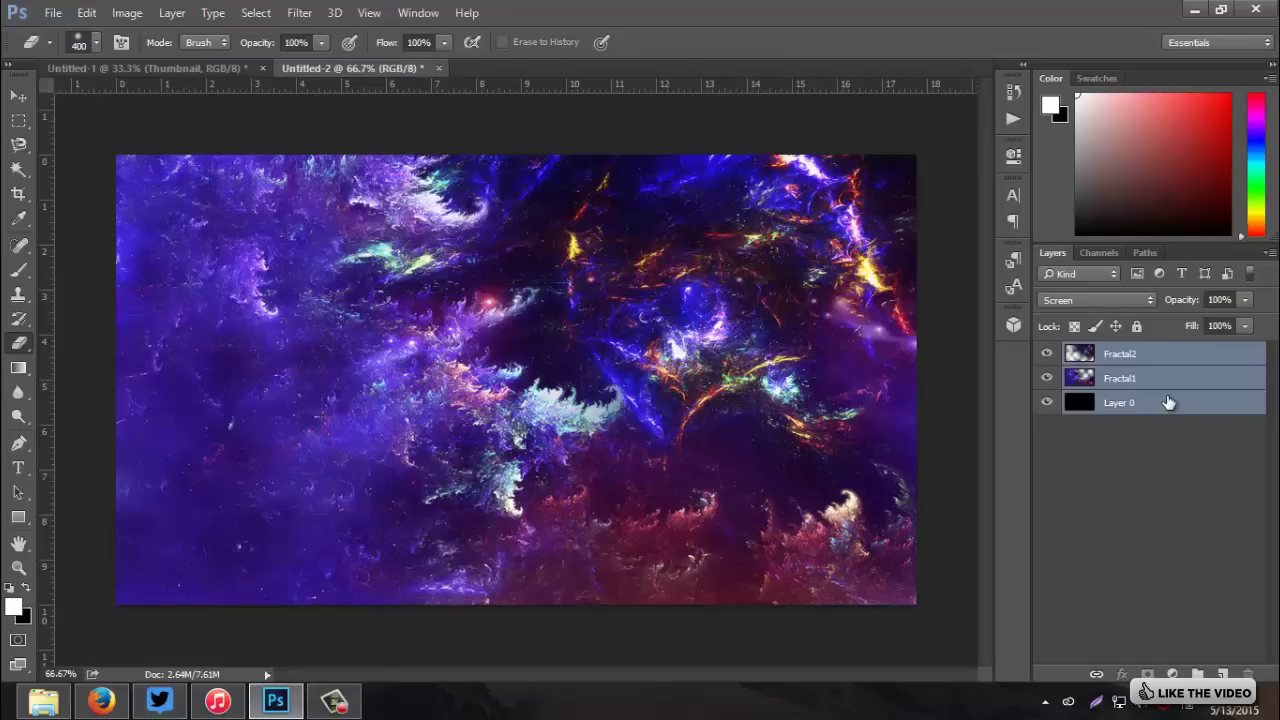
pyautogui.rightClick(1167, 402)
pyautogui.click(849, 538)
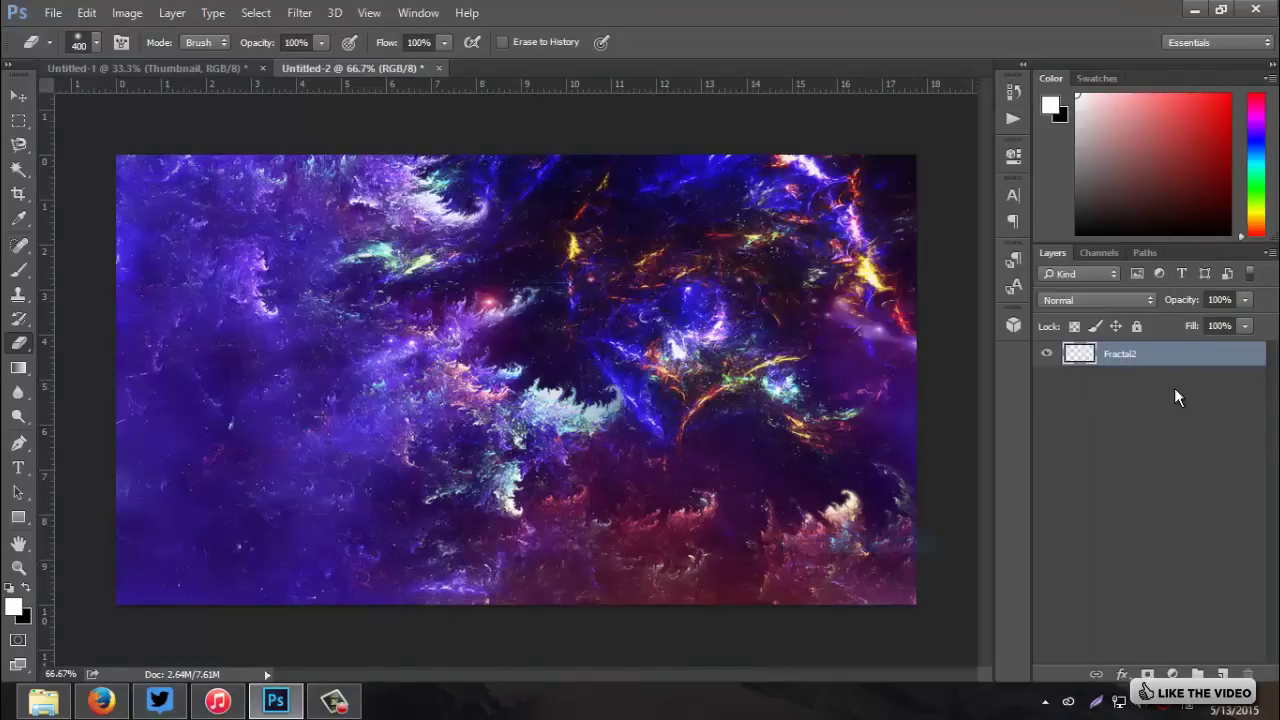
pyautogui.click(1046, 353)
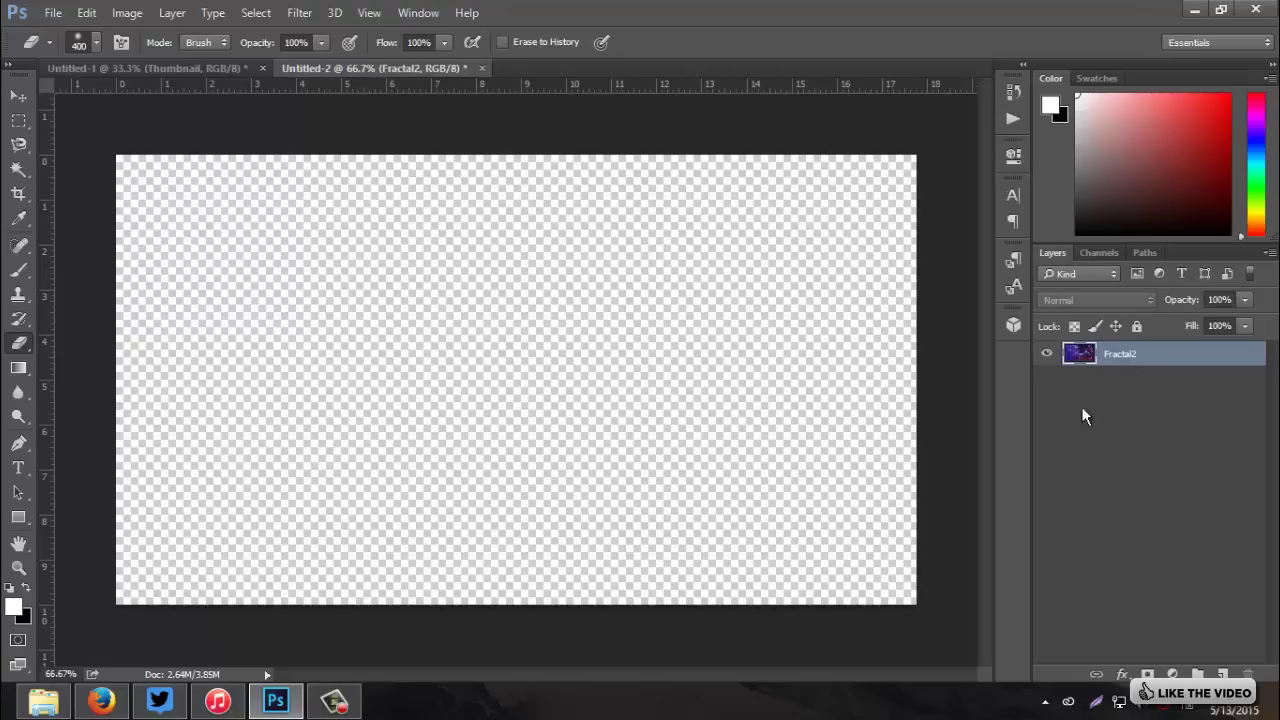
pyautogui.click(1046, 353)
# Step: Add a new Layer 1 and move it beneath Fractal2
pyautogui.click(1222, 675)
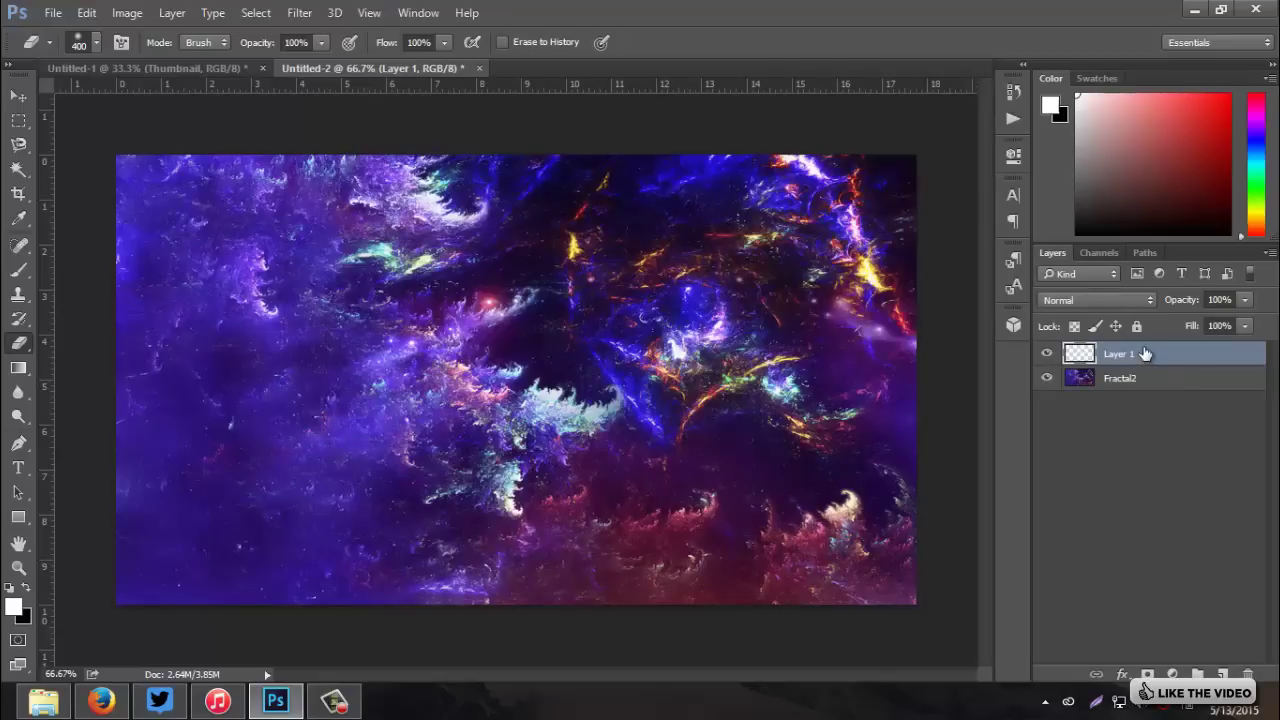
pyautogui.moveTo(1145, 354); pyautogui.dragTo(1158, 396)
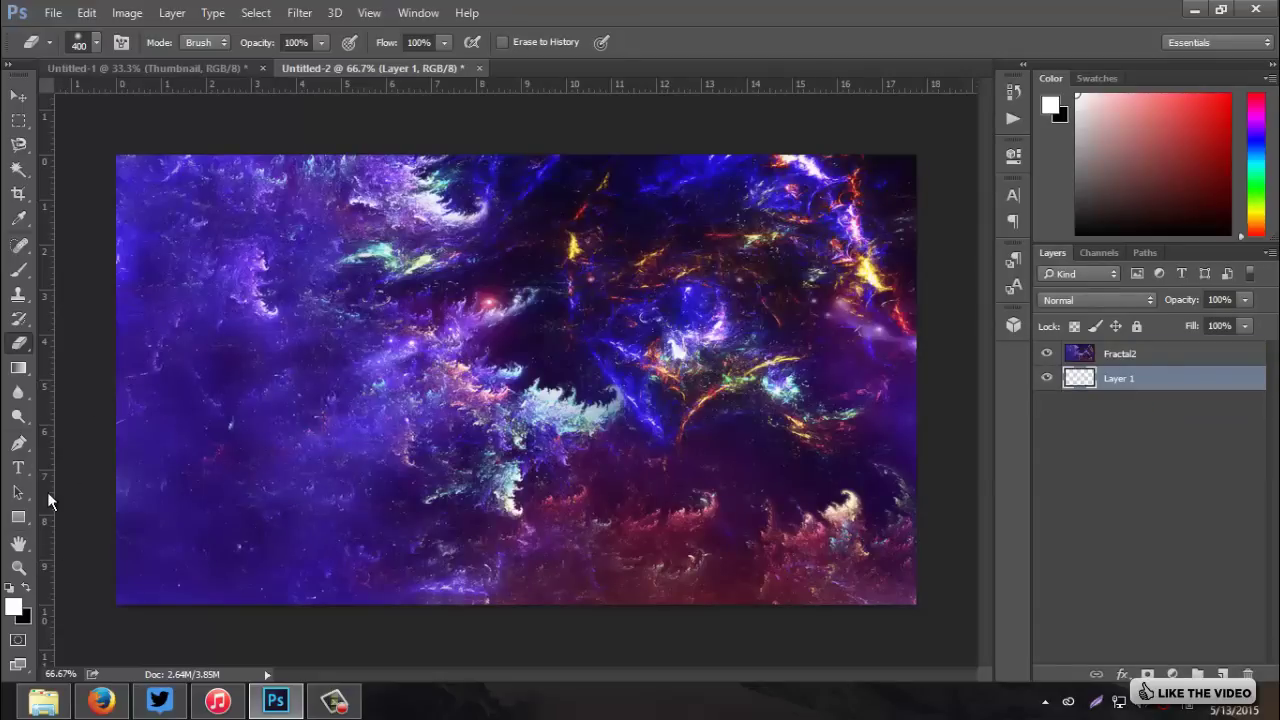
pyautogui.moveTo(18, 367)
pyautogui.mouseDown()
pyautogui.moveTo(92, 367)
pyautogui.moveTo(104, 381)
pyautogui.mouseUp()
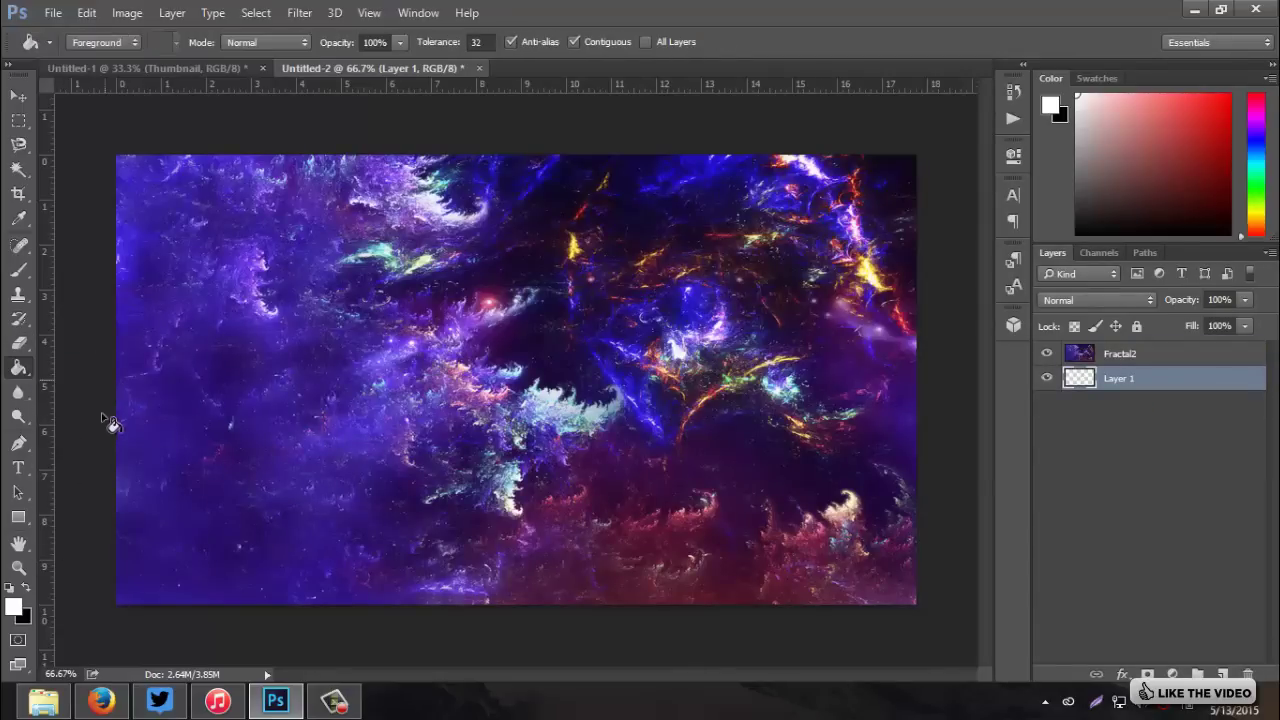
# Step: Set the foreground to #111111 (RGB 17, 17, 17) and Paint Bucket fill Layer 1
pyautogui.click(27, 588)
pyautogui.click(13, 605)
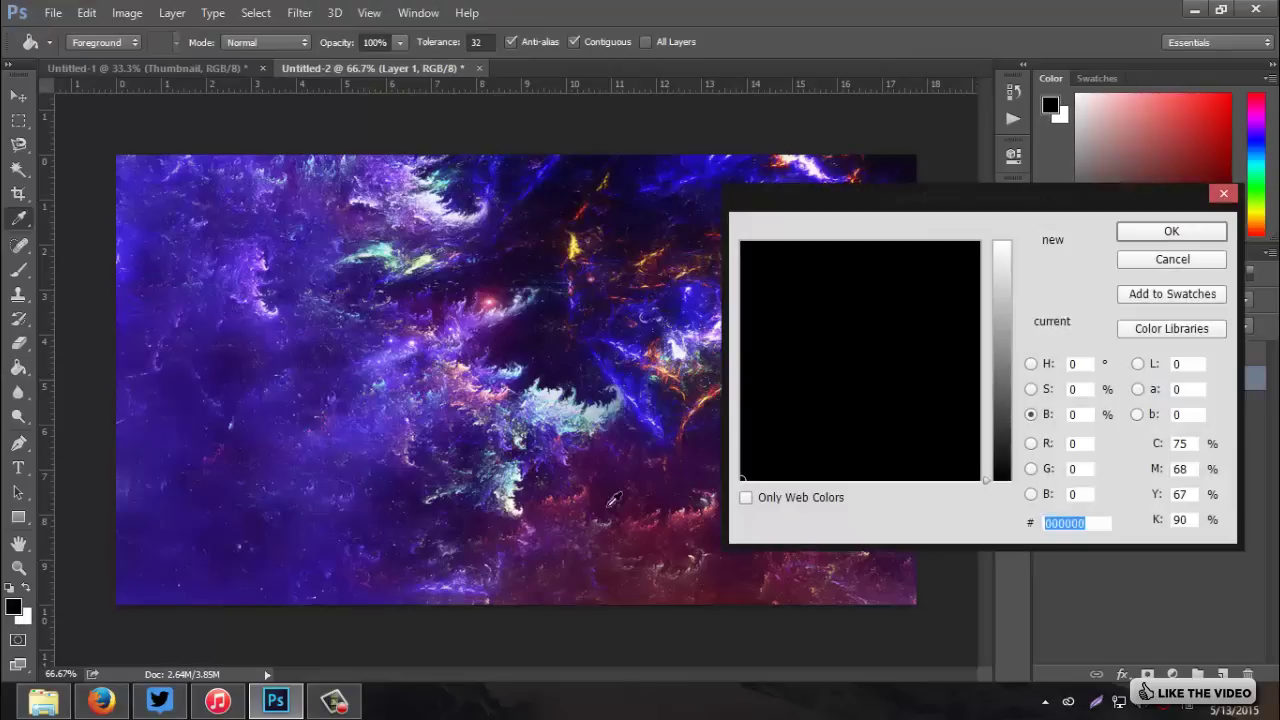
pyautogui.click(1082, 443)
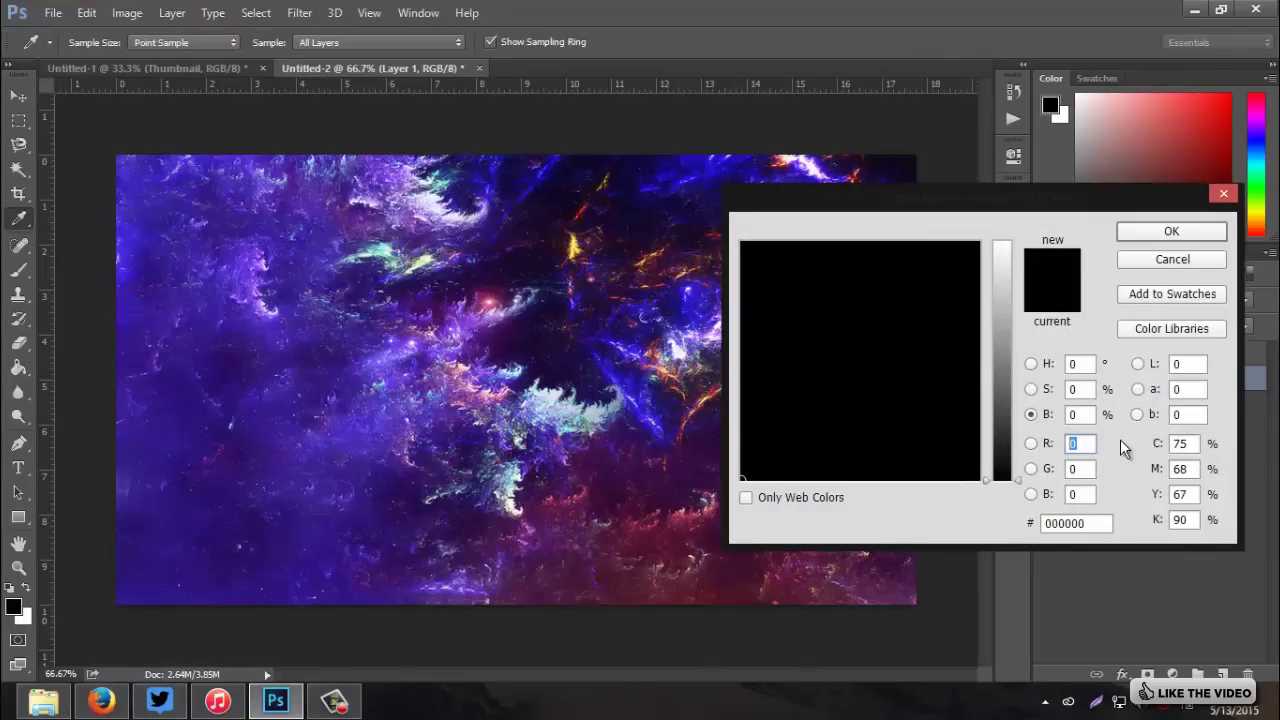
pyautogui.write('17')
pyautogui.press('Tab')
pyautogui.write('17')
pyautogui.press('Tab')
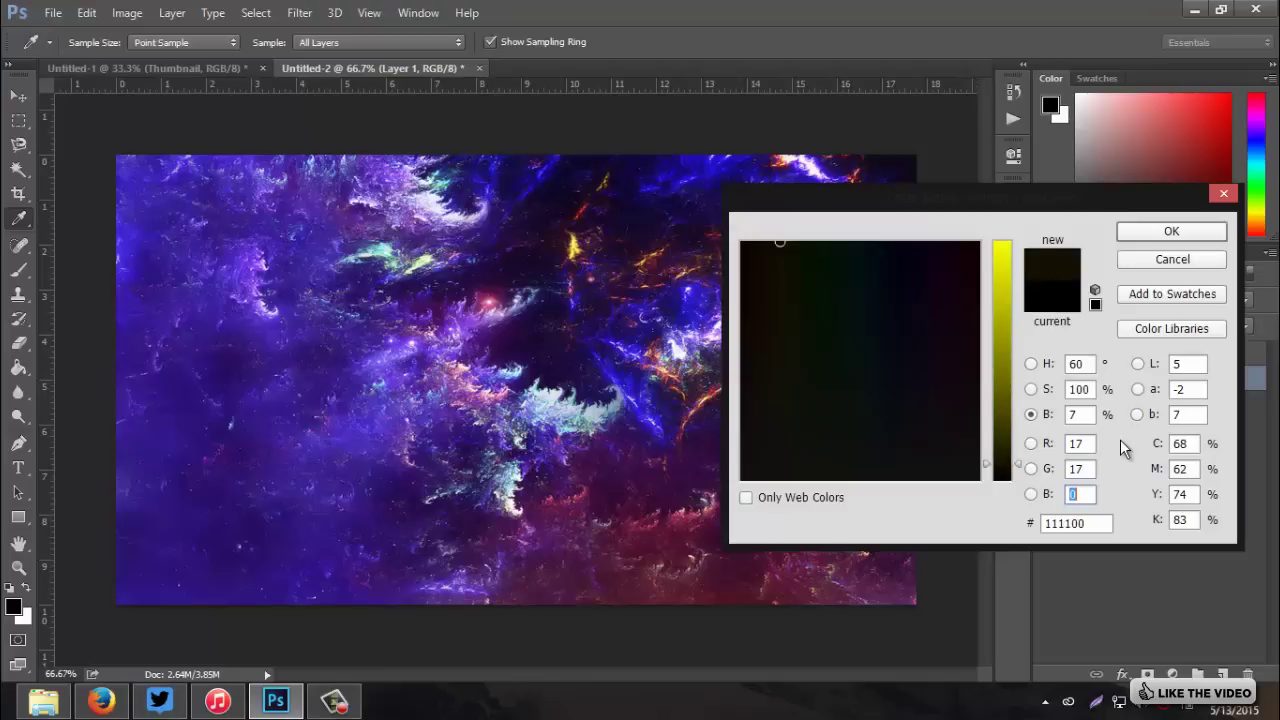
pyautogui.write('17')
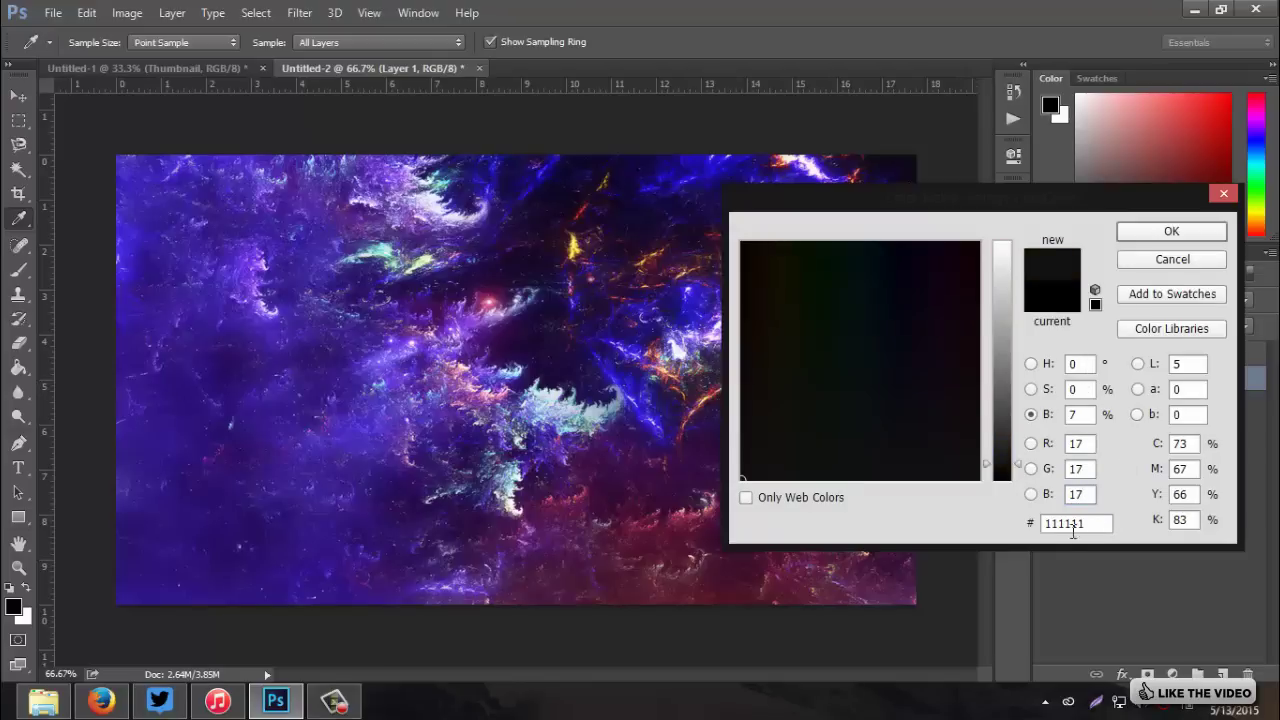
pyautogui.click(1049, 526)
pyautogui.click(1168, 231)
pyautogui.press('g')
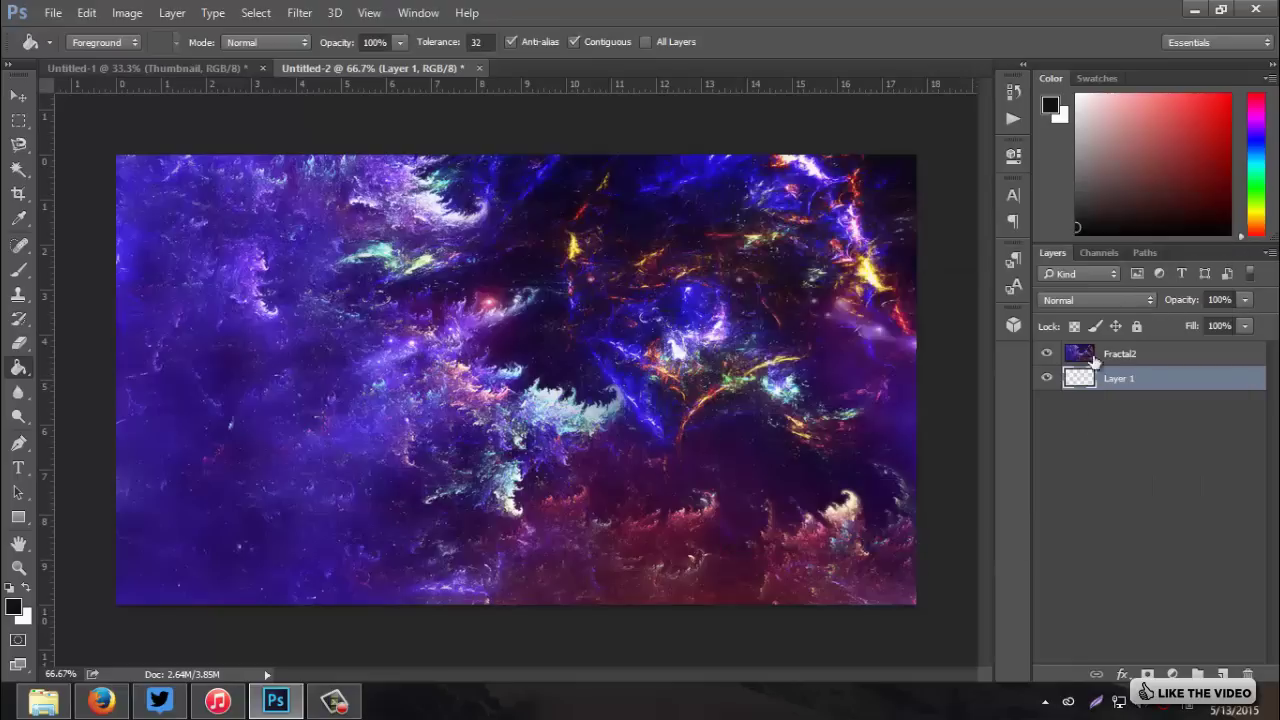
pyautogui.click(378, 392)
# Step: Duplicate Fractal2 and apply a randomized Triangle-type Wave distortion to the copy
pyautogui.click(1110, 358)
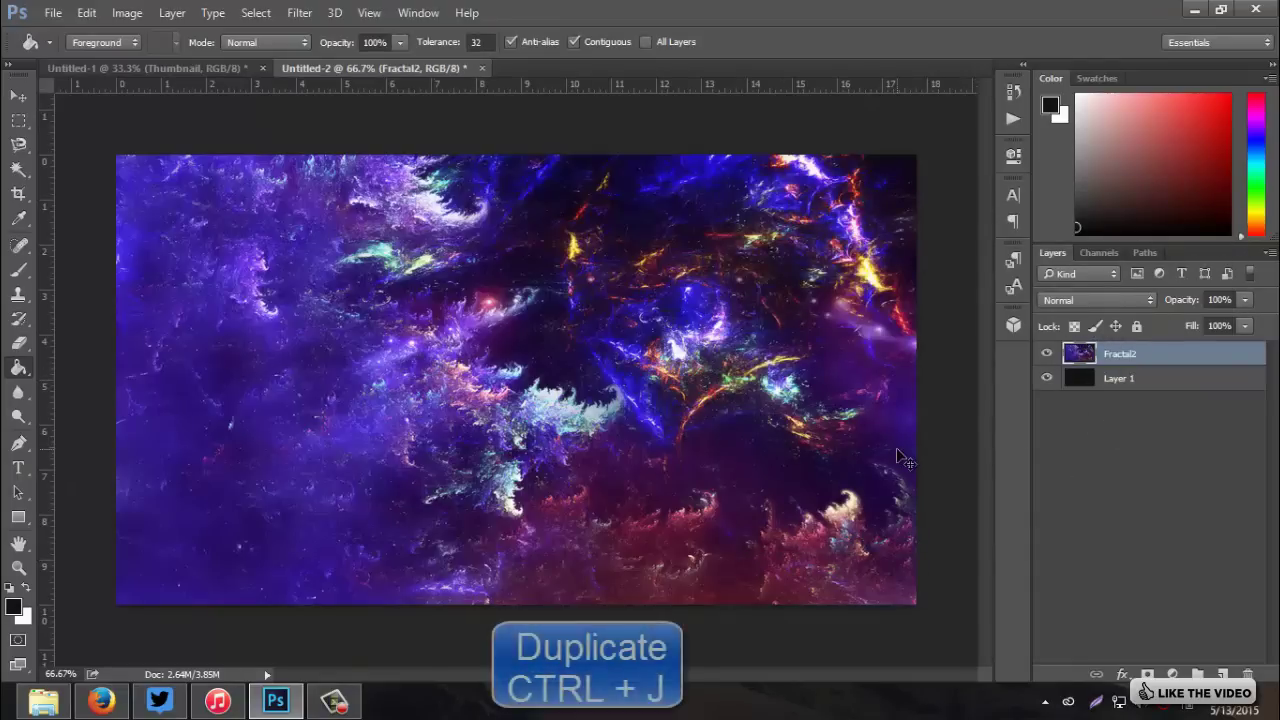
pyautogui.hotkey('ctrl', 'j')
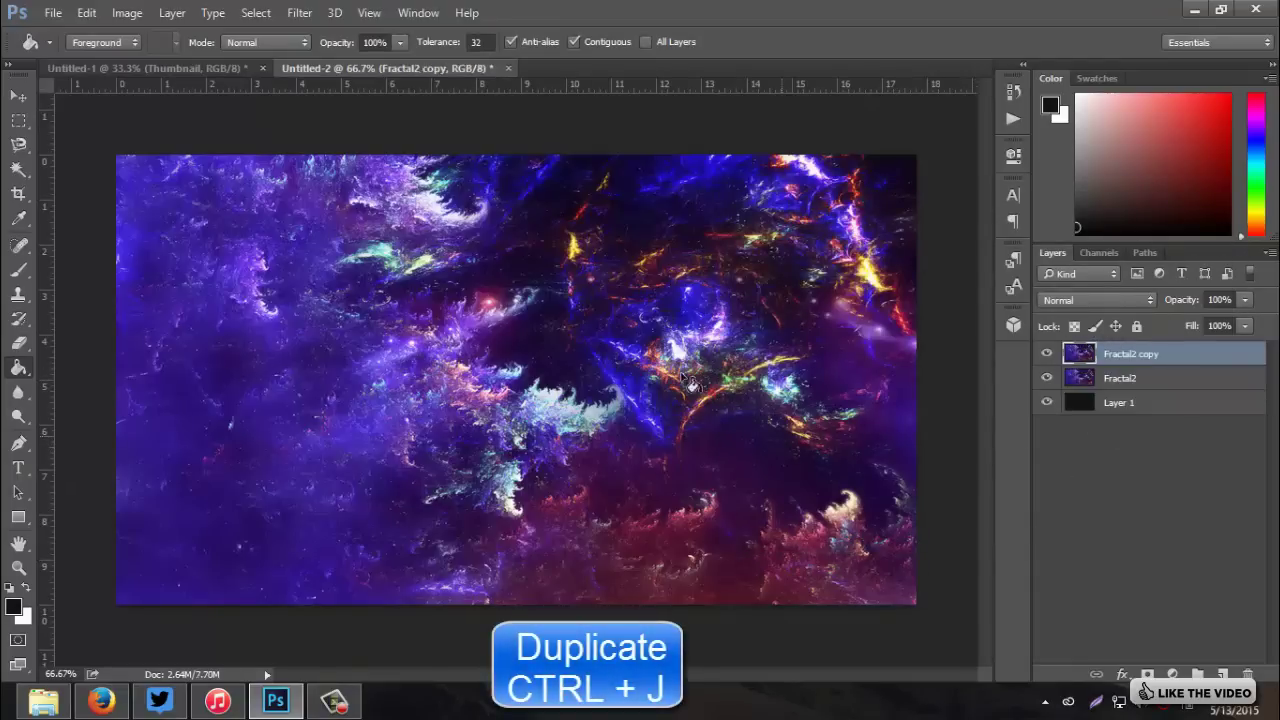
pyautogui.click(302, 13)
pyautogui.moveTo(521, 237)
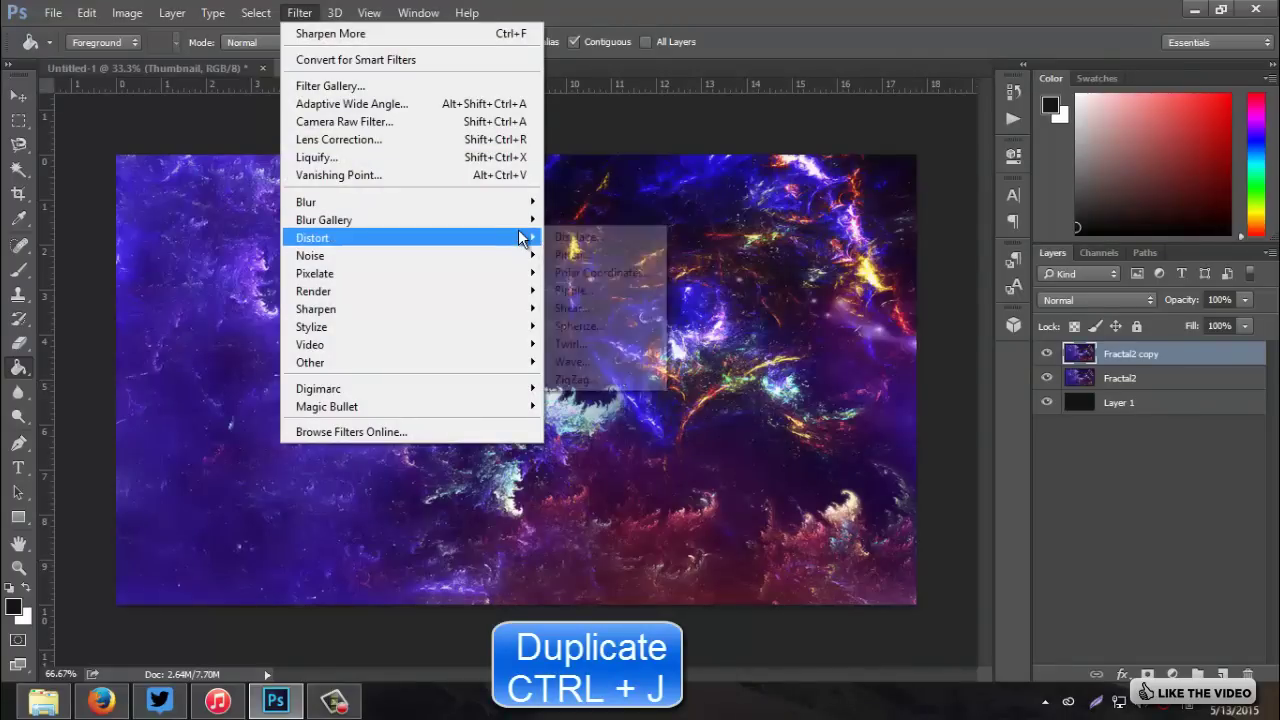
pyautogui.click(604, 360)
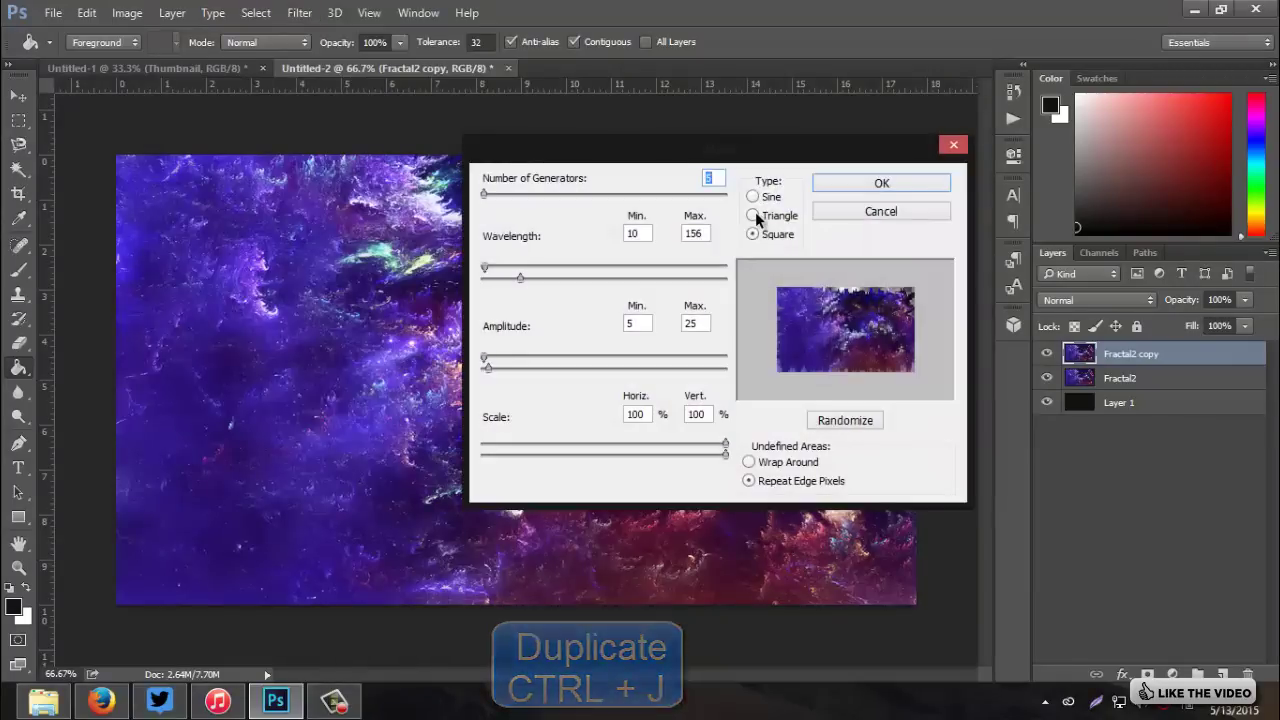
pyautogui.click(753, 197)
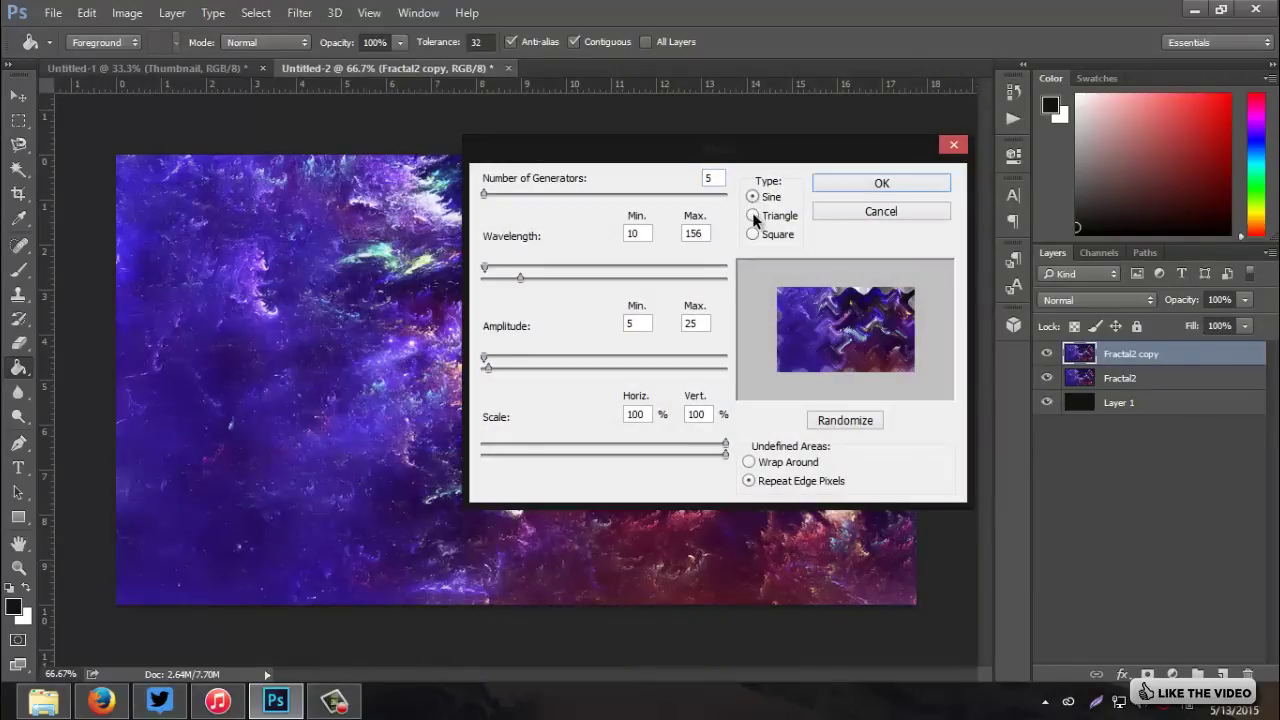
pyautogui.click(753, 216)
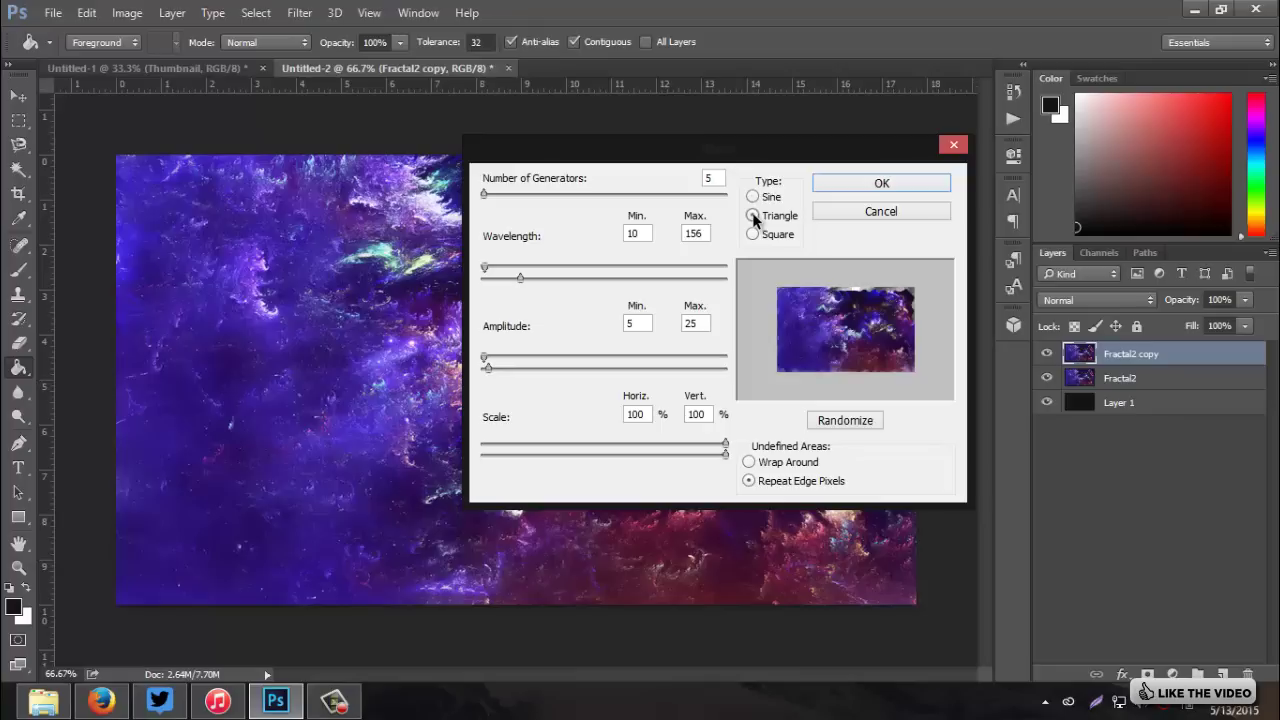
pyautogui.click(855, 424)
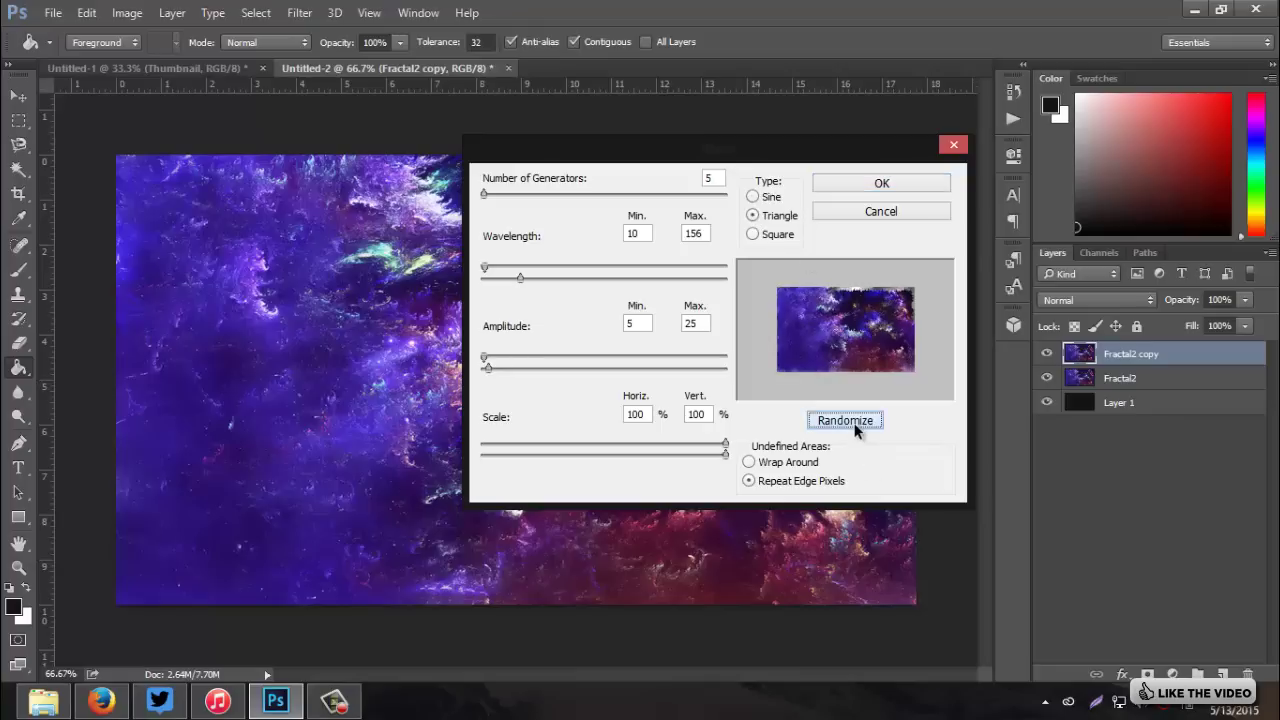
pyautogui.click(885, 188)
# Step: Set the Fractal2 copy's blend mode to Overlay
pyautogui.click(1115, 297)
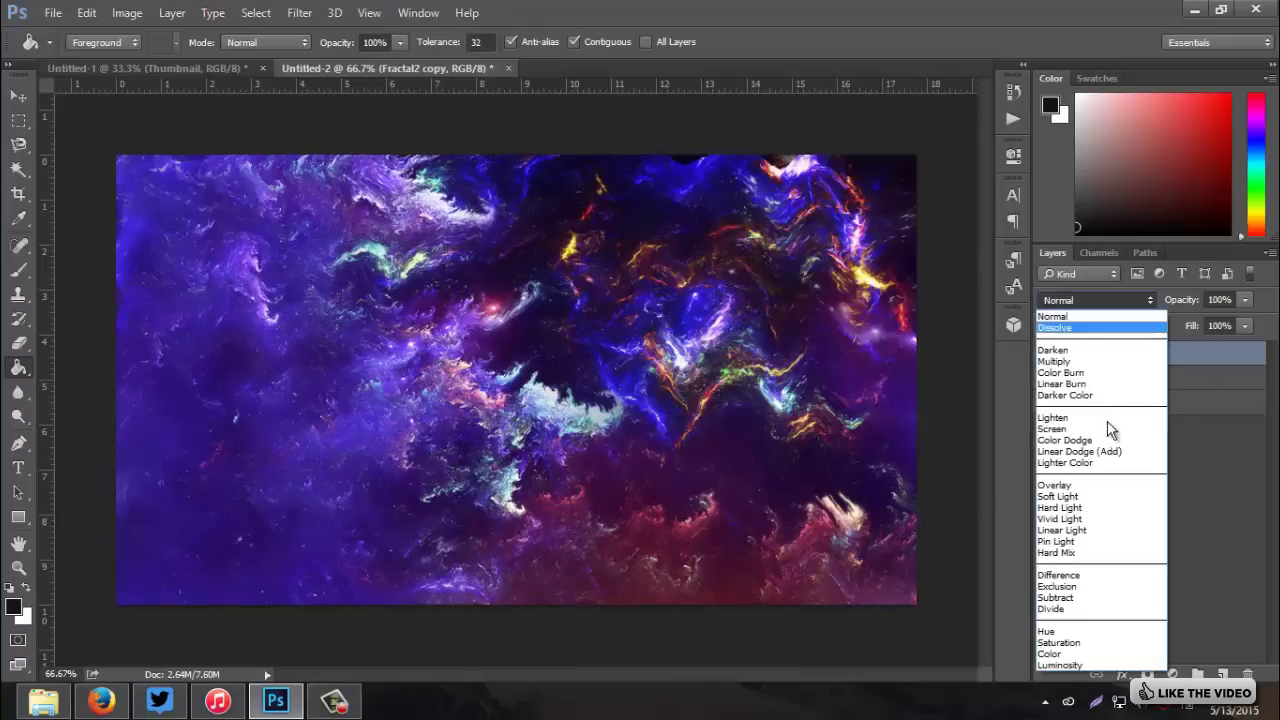
pyautogui.click(1080, 486)
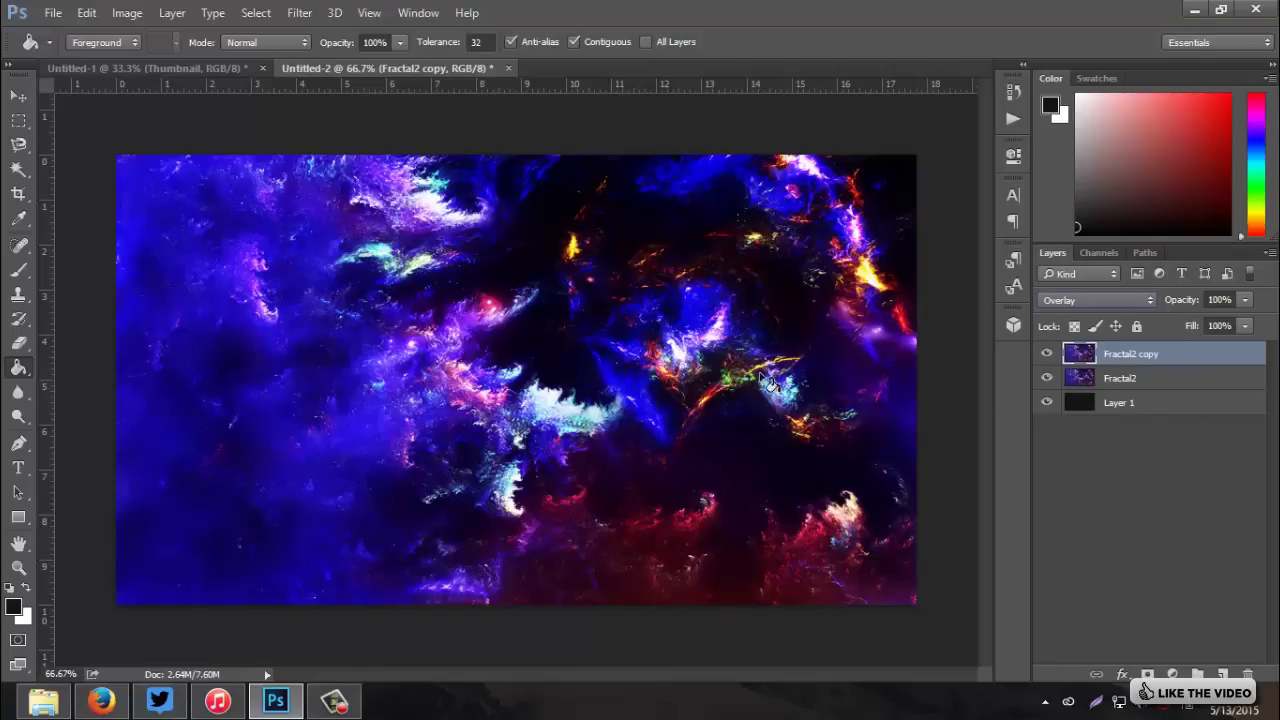
pyautogui.click(1155, 380)
pyautogui.click(1112, 356)
# Step: Erase the Overlay copy in the lower-left and upper-left areas
pyautogui.click(18, 343)
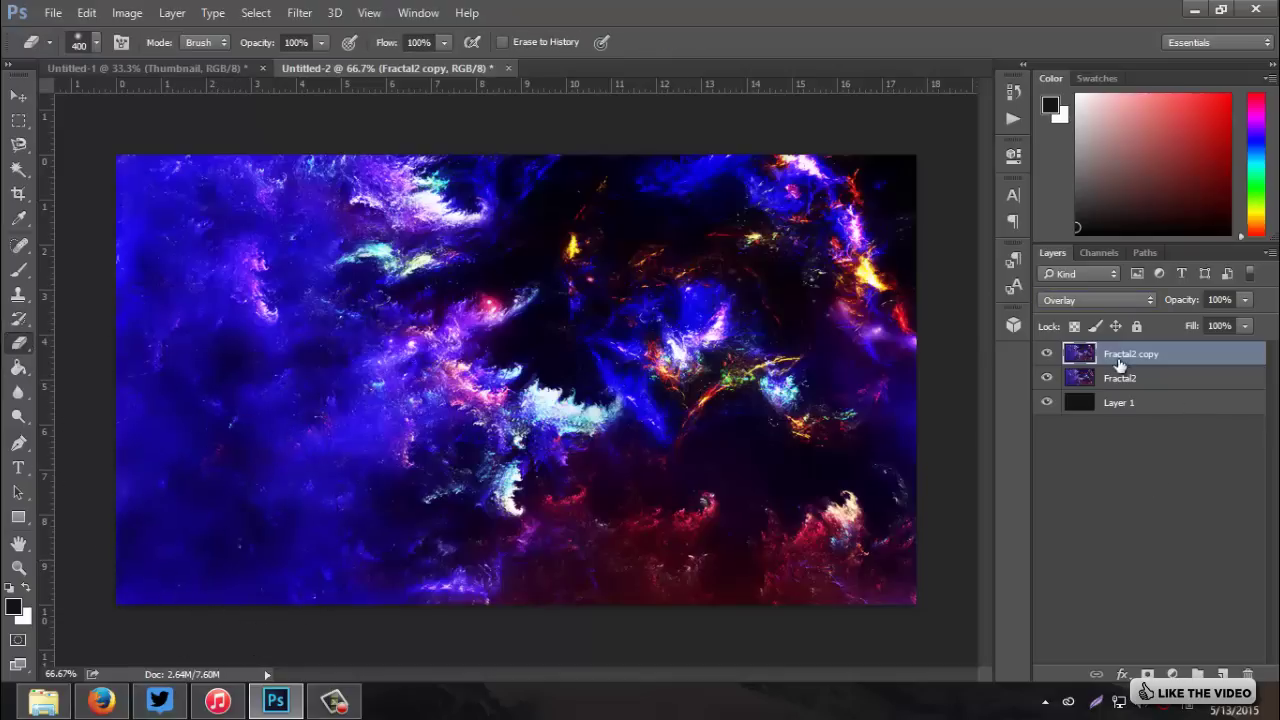
pyautogui.moveTo(194, 520); pyautogui.dragTo(320, 532)
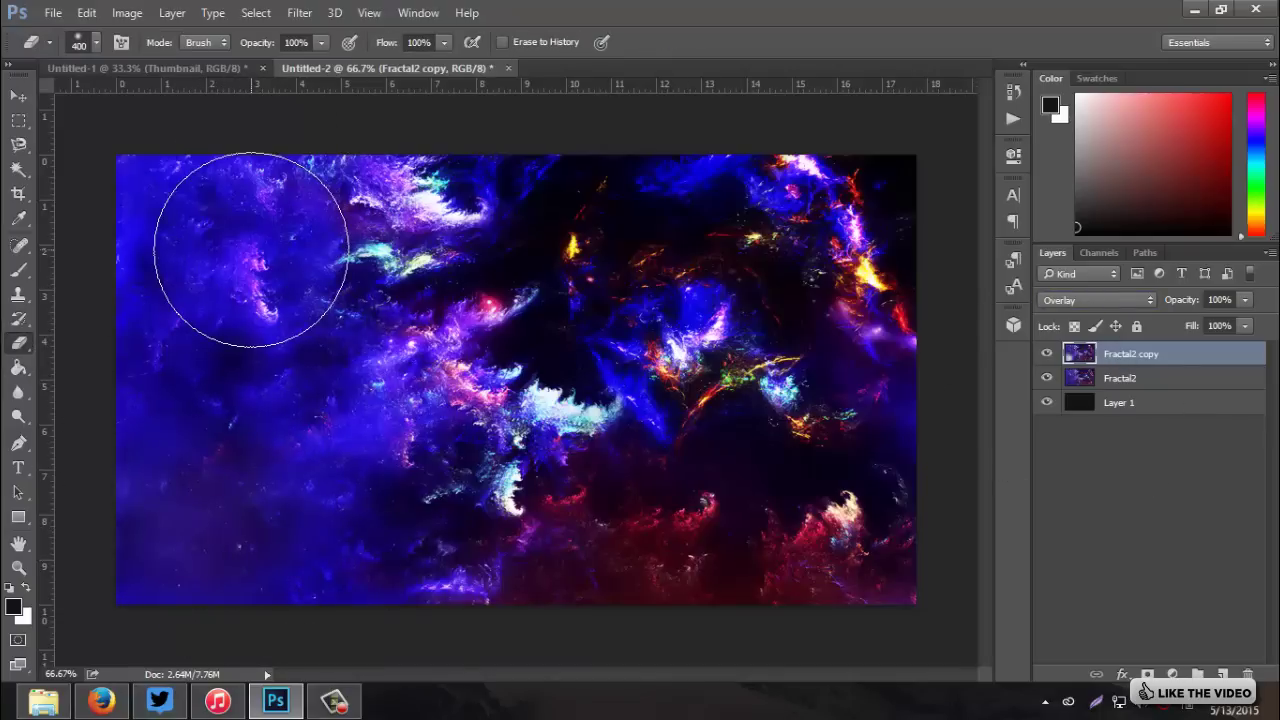
pyautogui.click(259, 252)
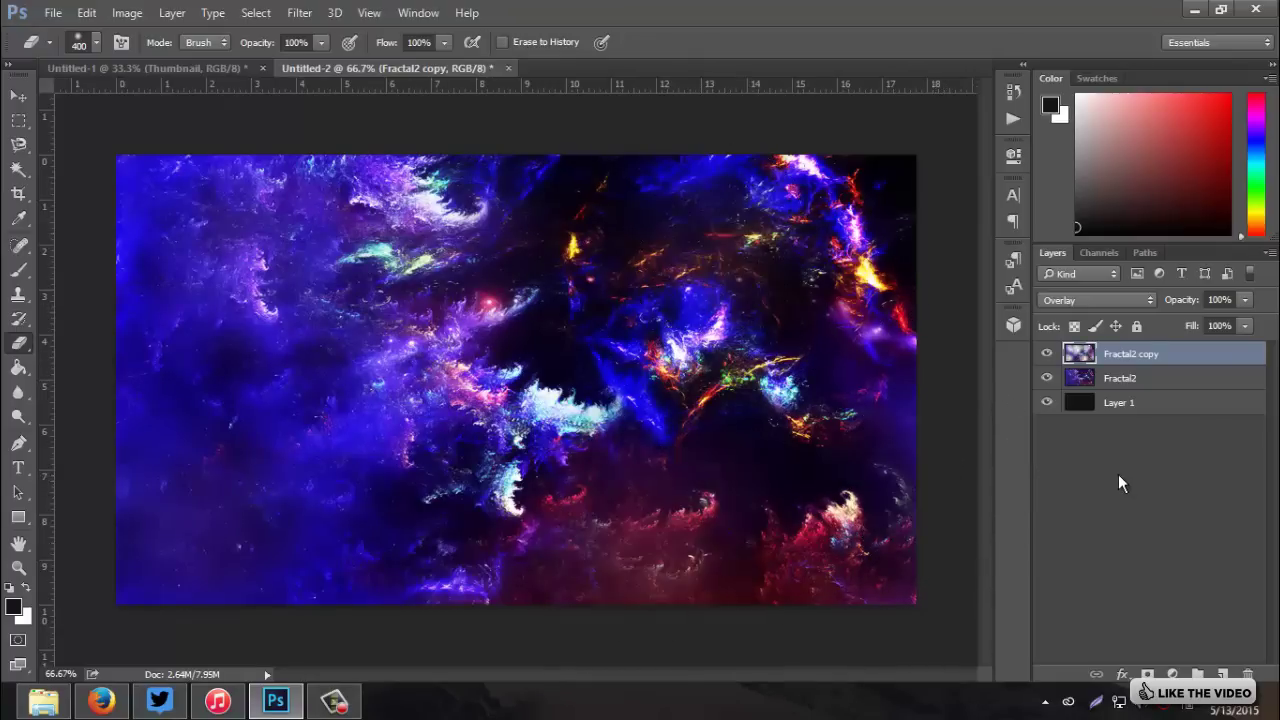
# Step: Lower the original Fractal2 layer's opacity to 70%
pyautogui.click(1125, 385)
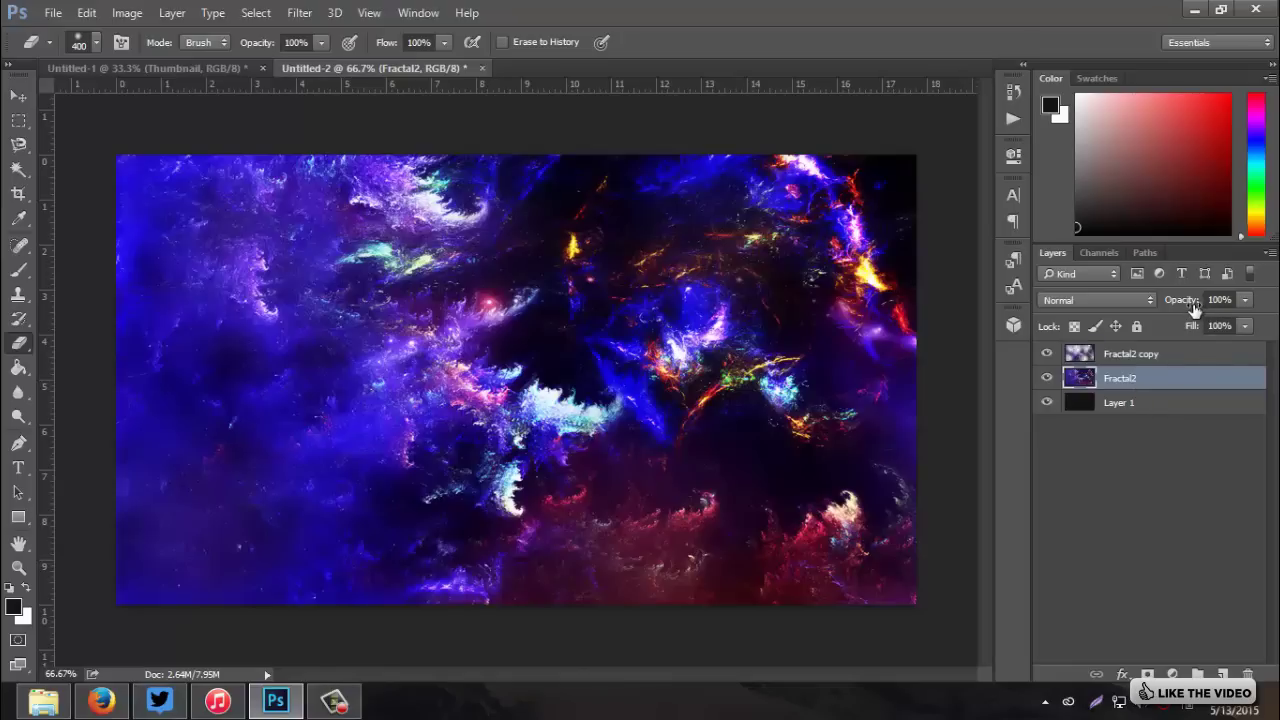
pyautogui.moveTo(1172, 300)
pyautogui.mouseDown()
pyautogui.moveTo(1140, 301)
pyautogui.moveTo(1155, 301)
pyautogui.mouseUp()
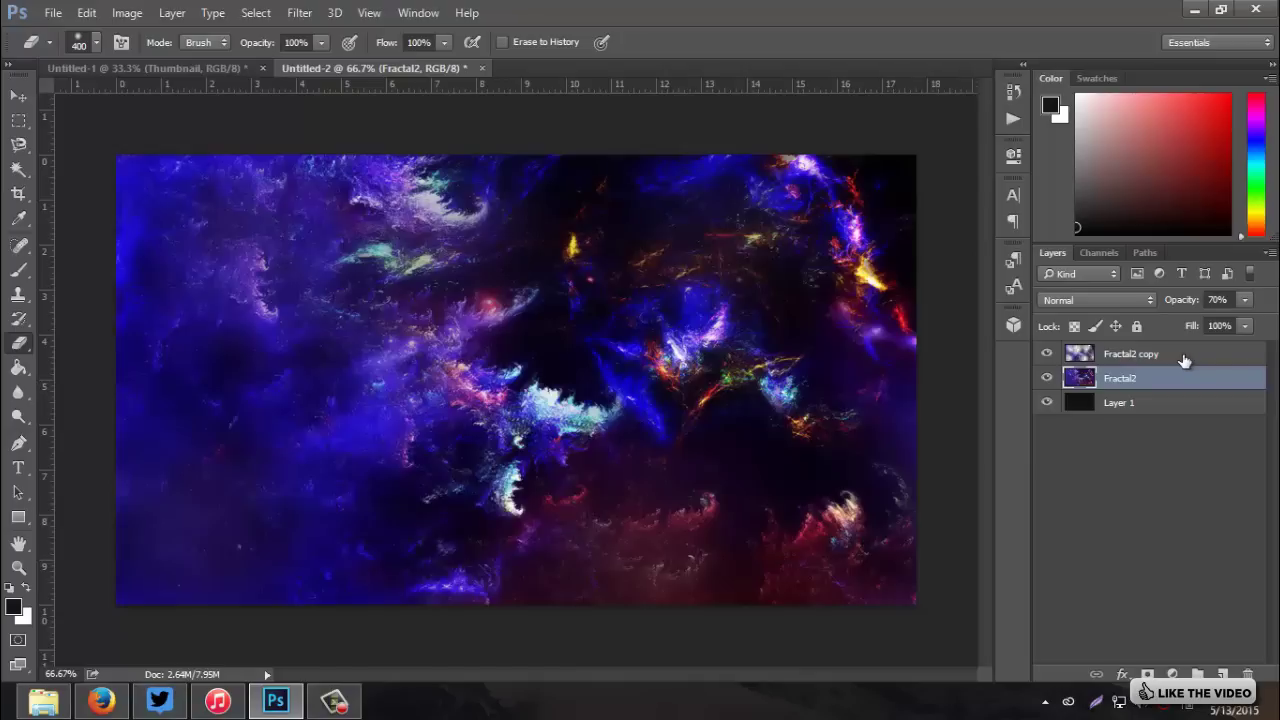
pyautogui.click(1184, 357)
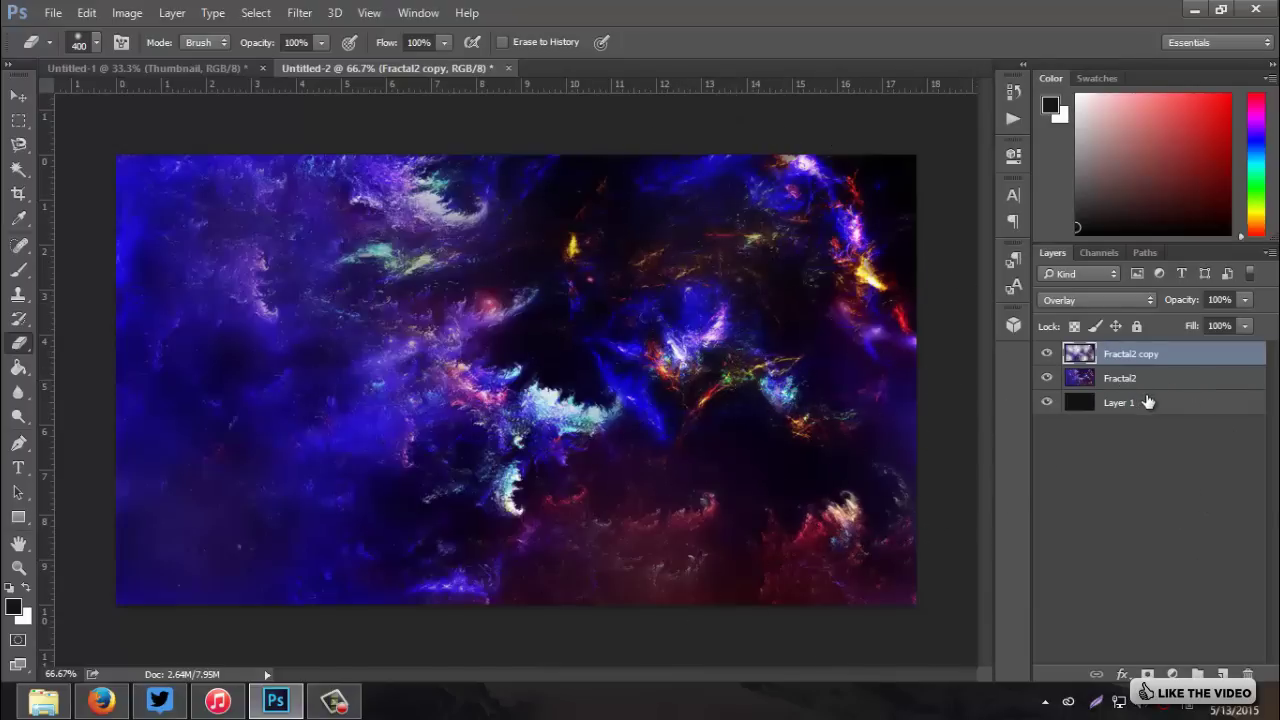
# Step: Add a Gradient Map adjustment layer in Hue mode using the red preset gradient
pyautogui.click(1172, 674)
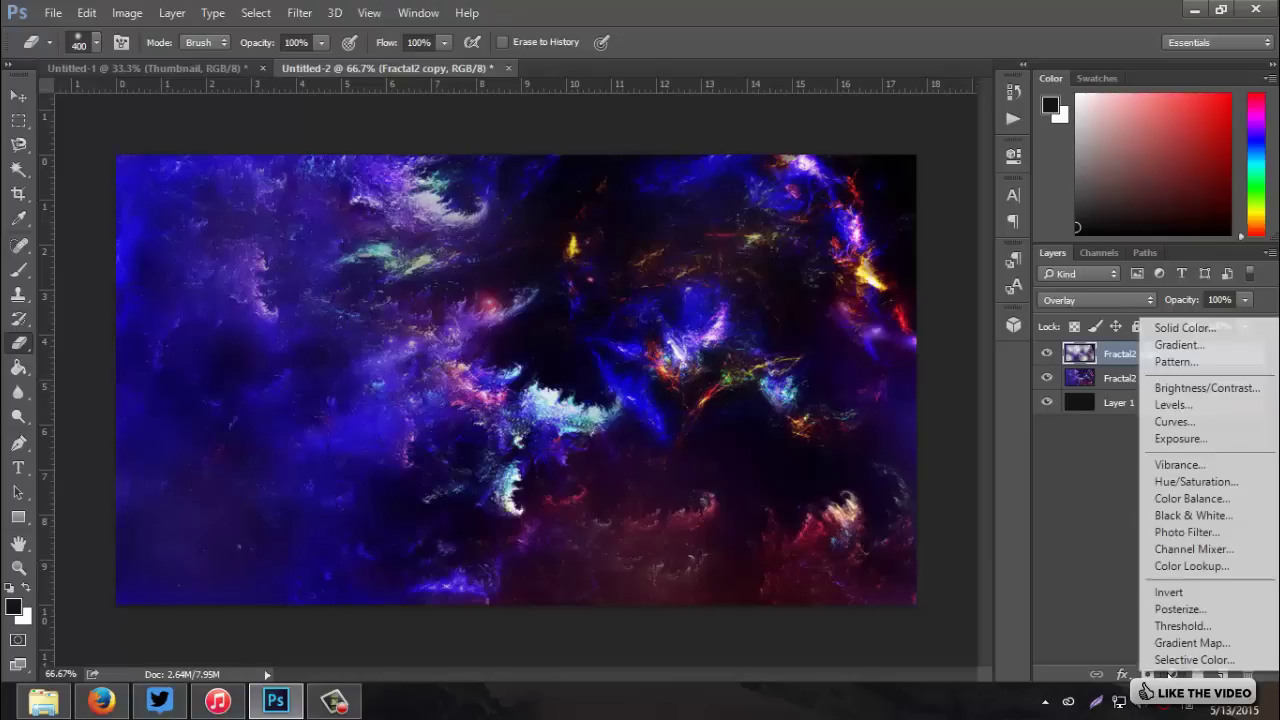
pyautogui.click(1186, 643)
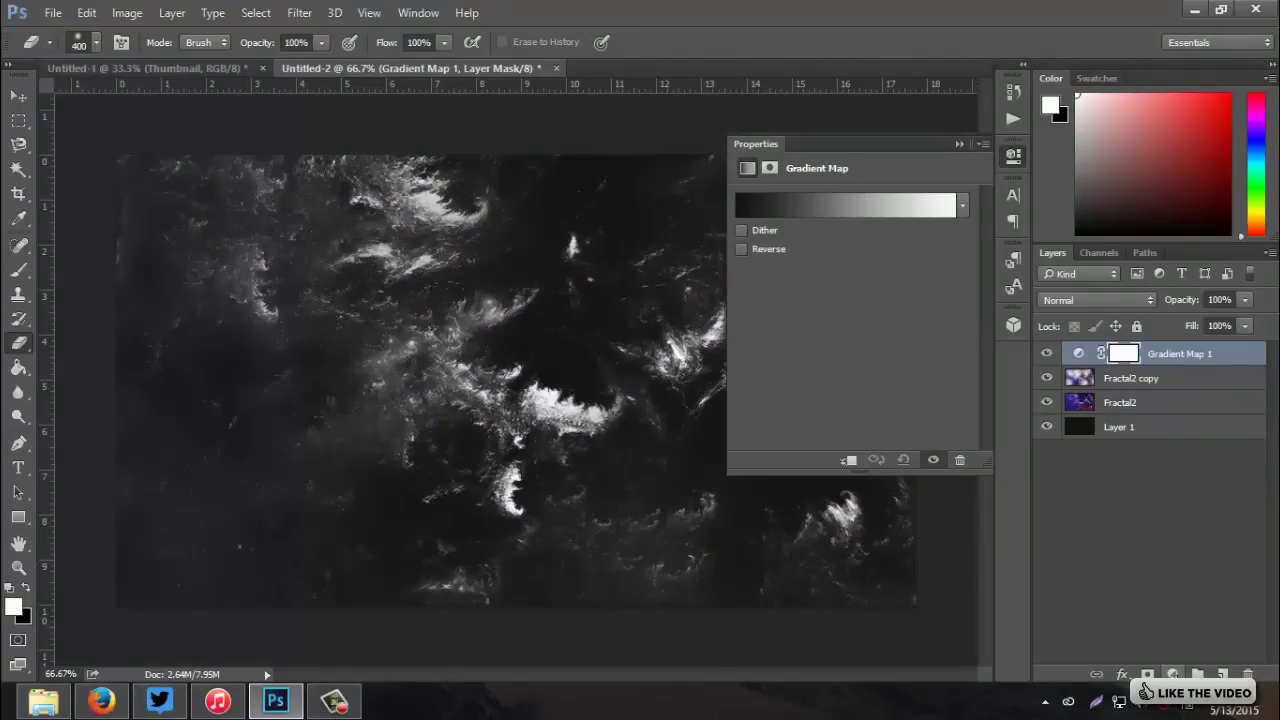
pyautogui.click(1120, 300)
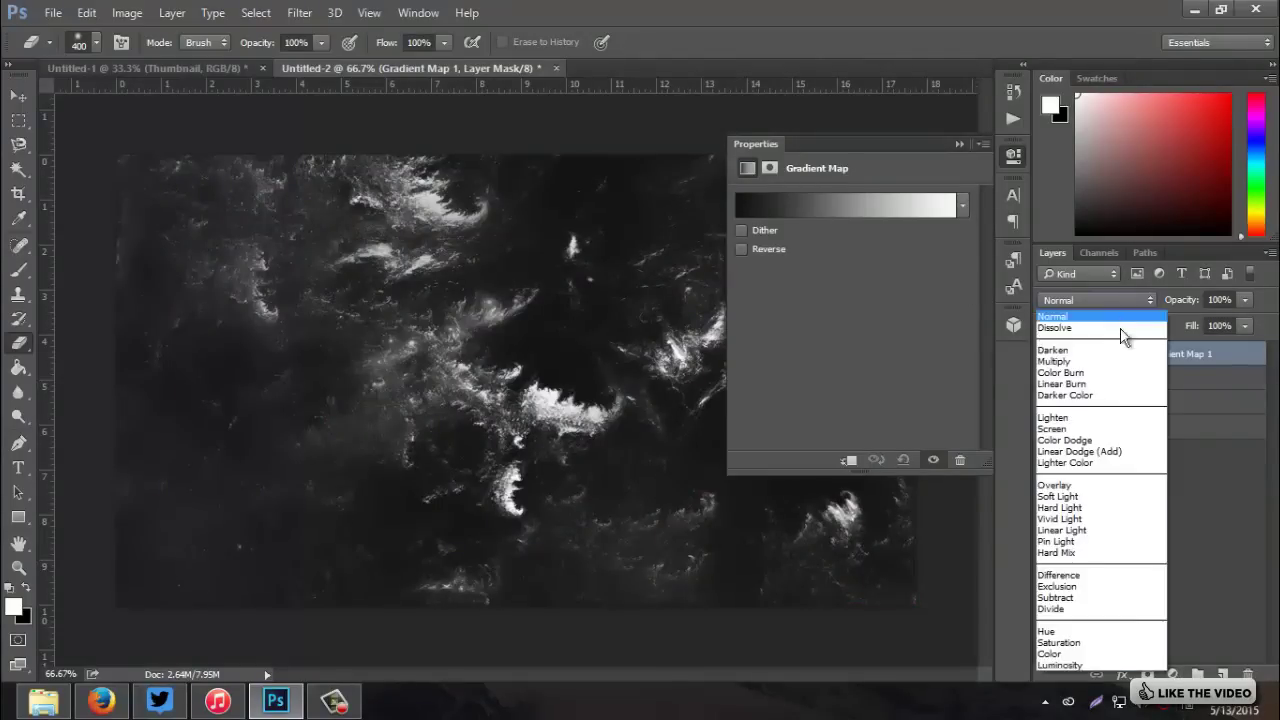
pyautogui.click(1105, 631)
pyautogui.click(961, 207)
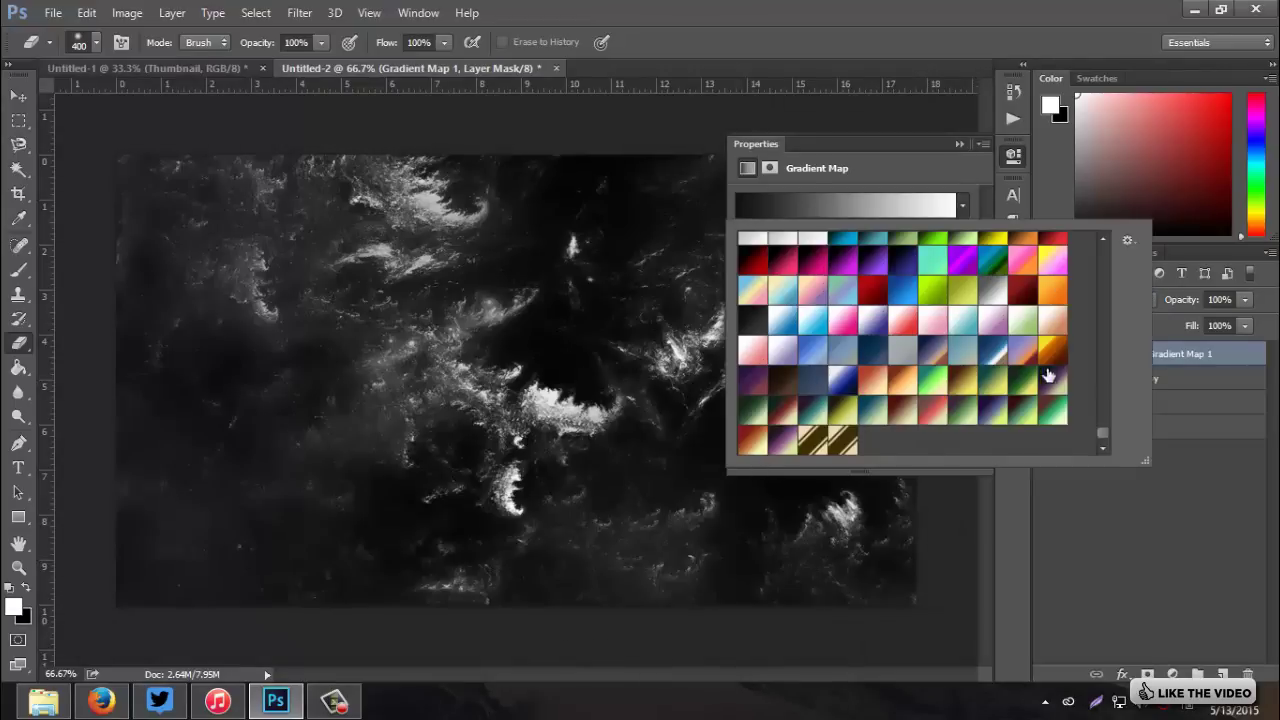
pyautogui.click(784, 446)
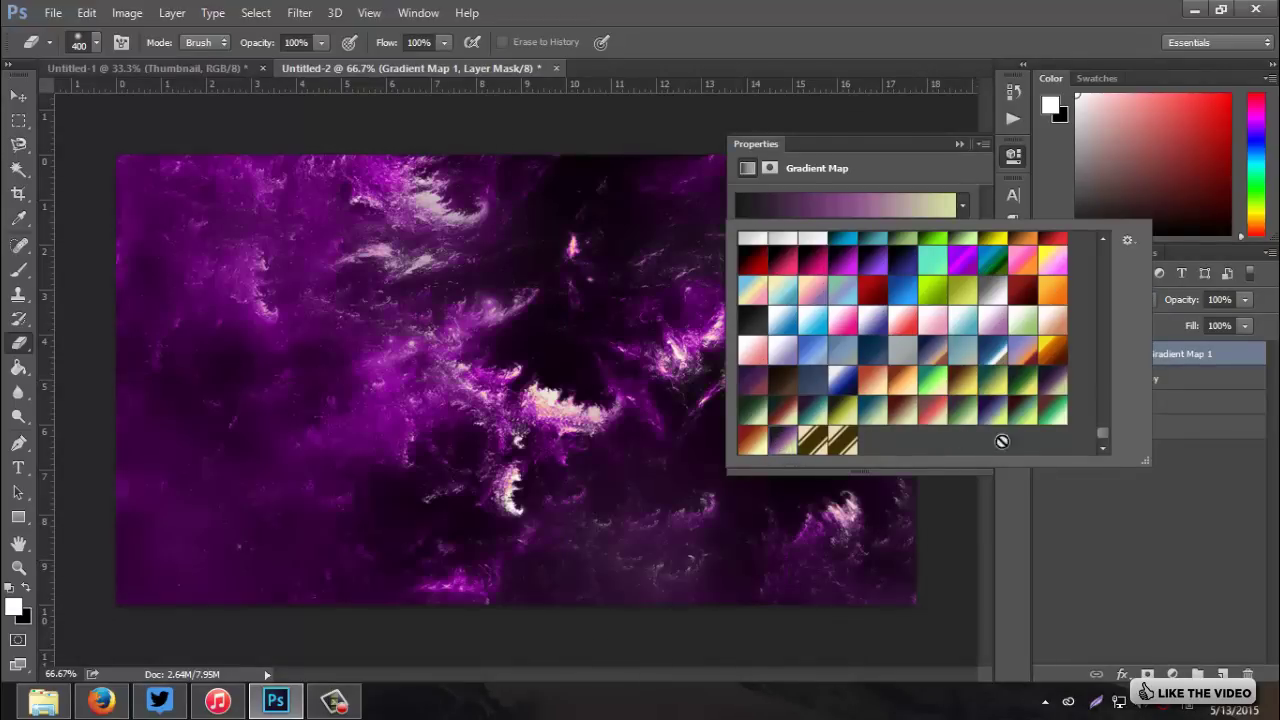
pyautogui.click(932, 412)
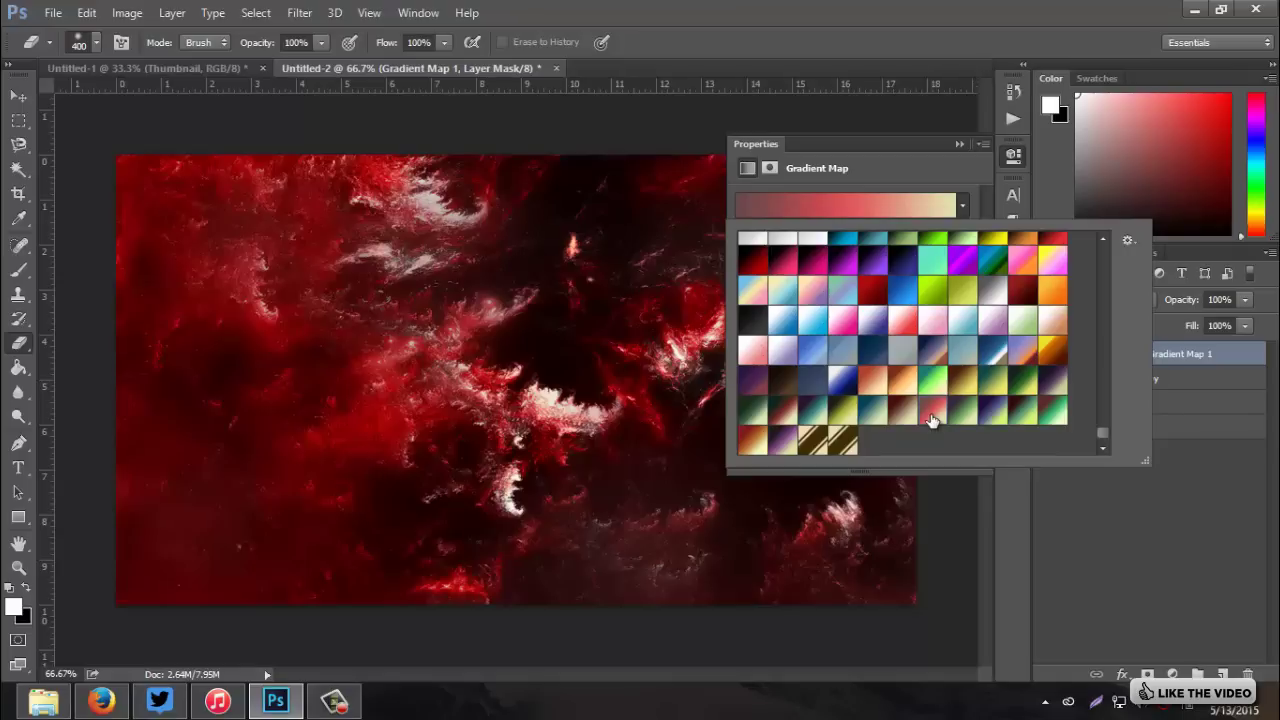
pyautogui.click(959, 144)
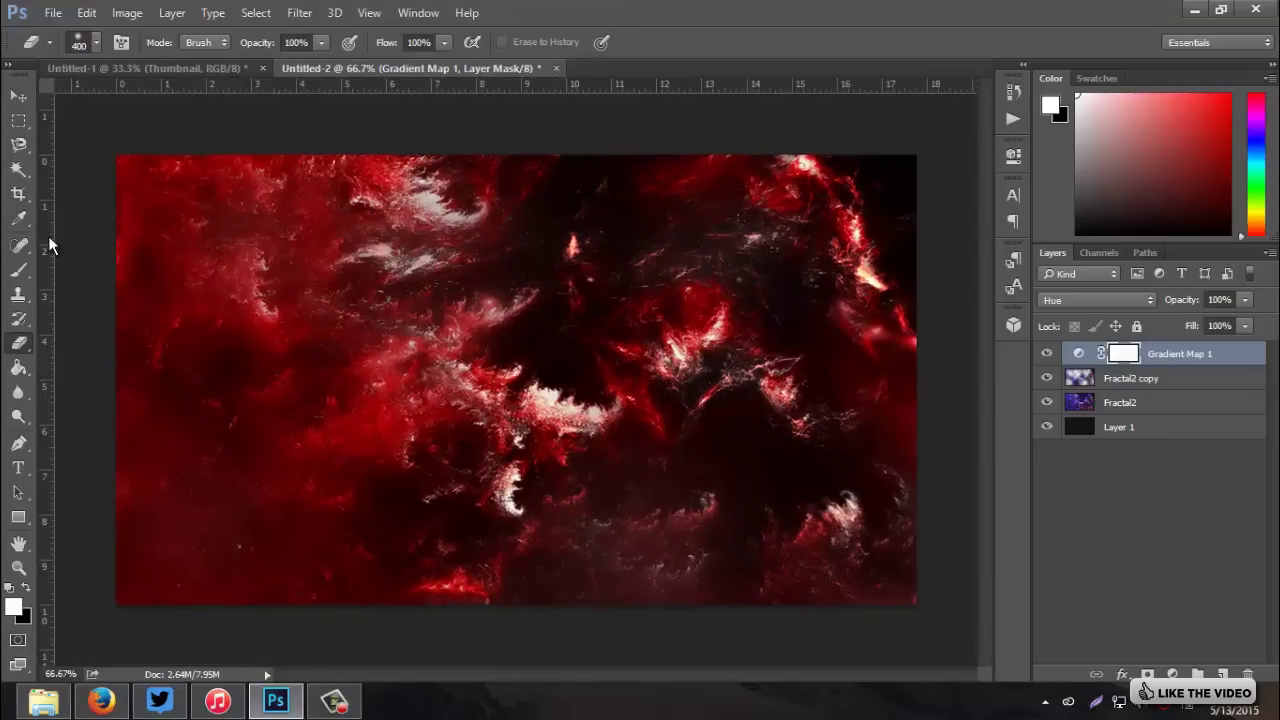
# Step: Put a vertical guide at the canvas centre and start a text layer in white #ffffff
pyautogui.moveTo(45, 238); pyautogui.dragTo(517, 272)
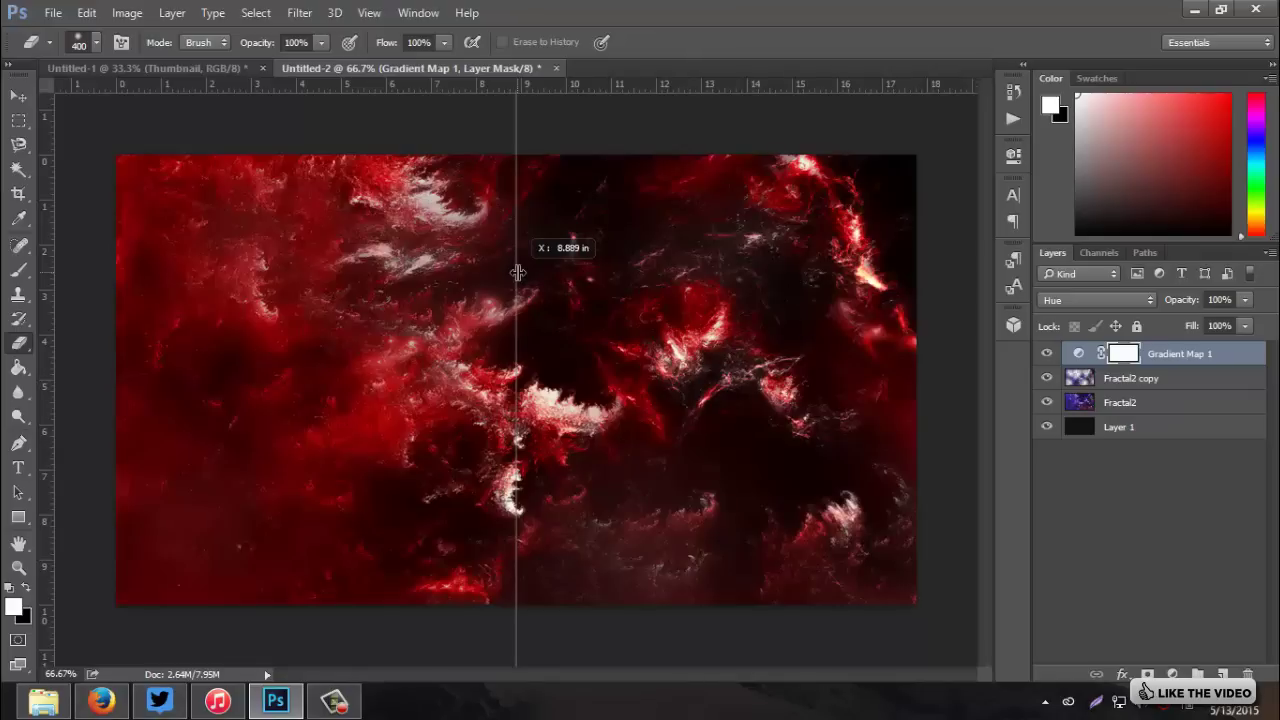
pyautogui.moveTo(517, 272); pyautogui.dragTo(517, 272)
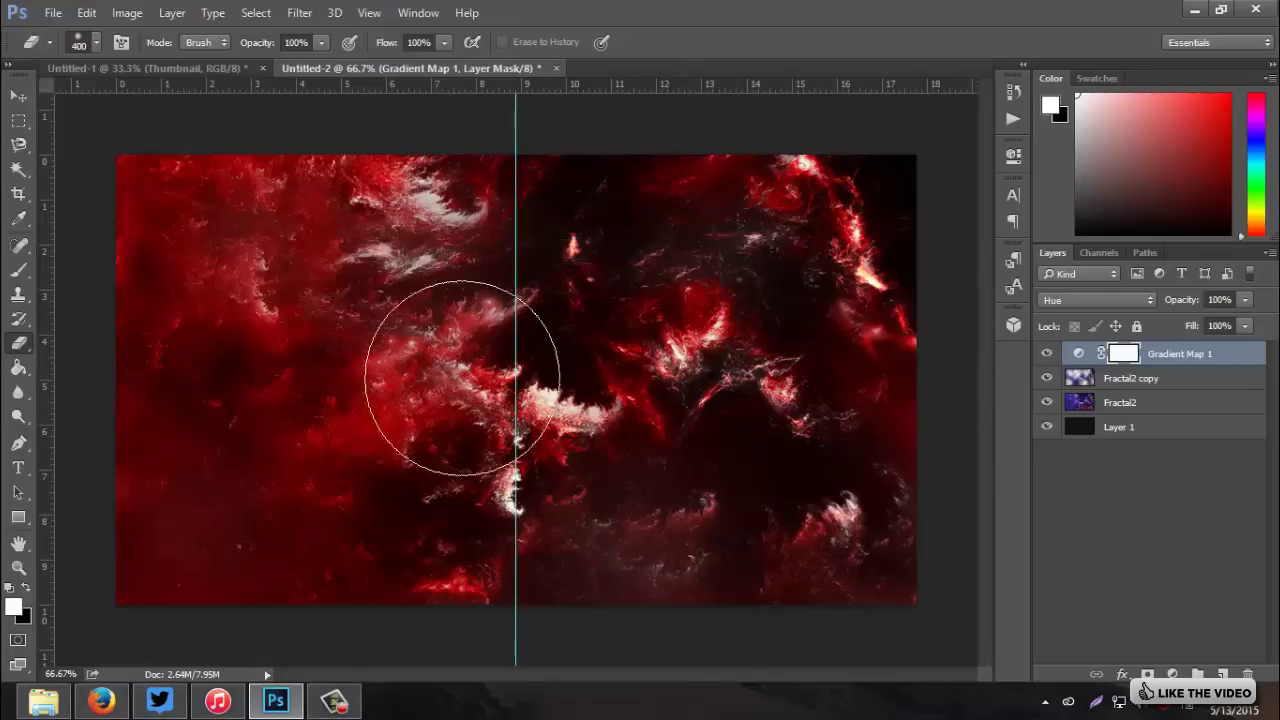
pyautogui.click(19, 467)
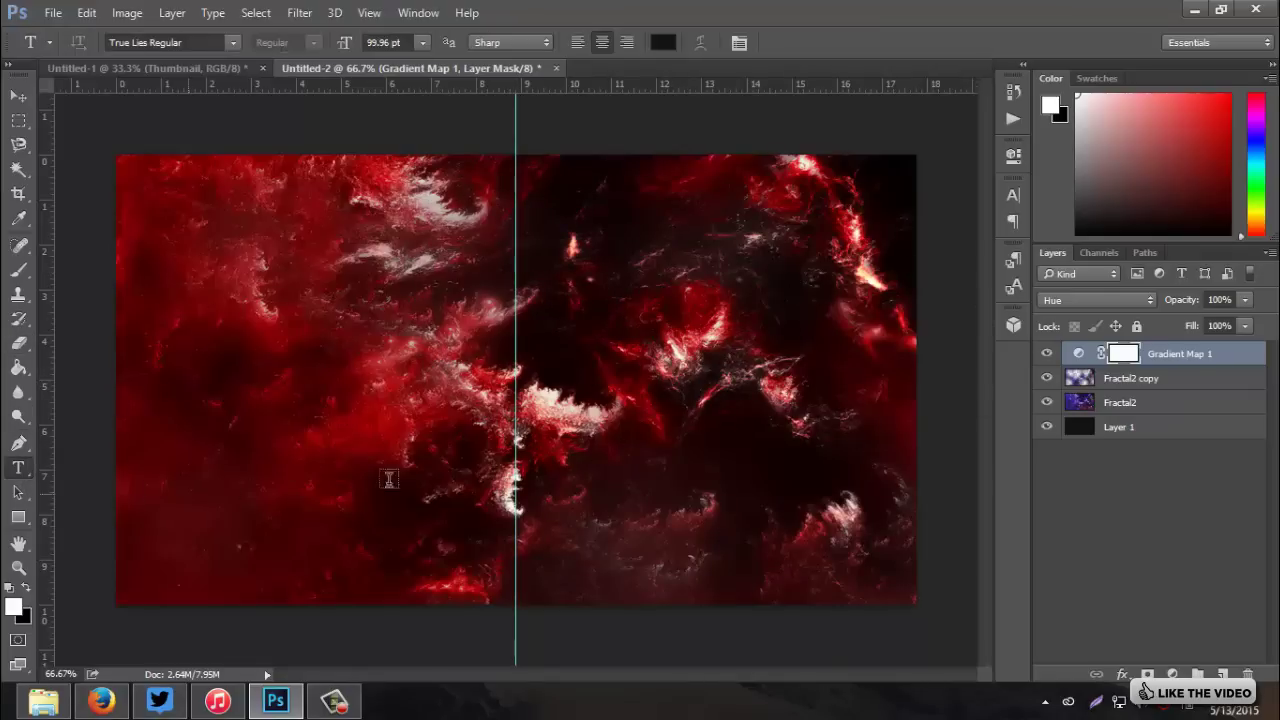
pyautogui.click(663, 42)
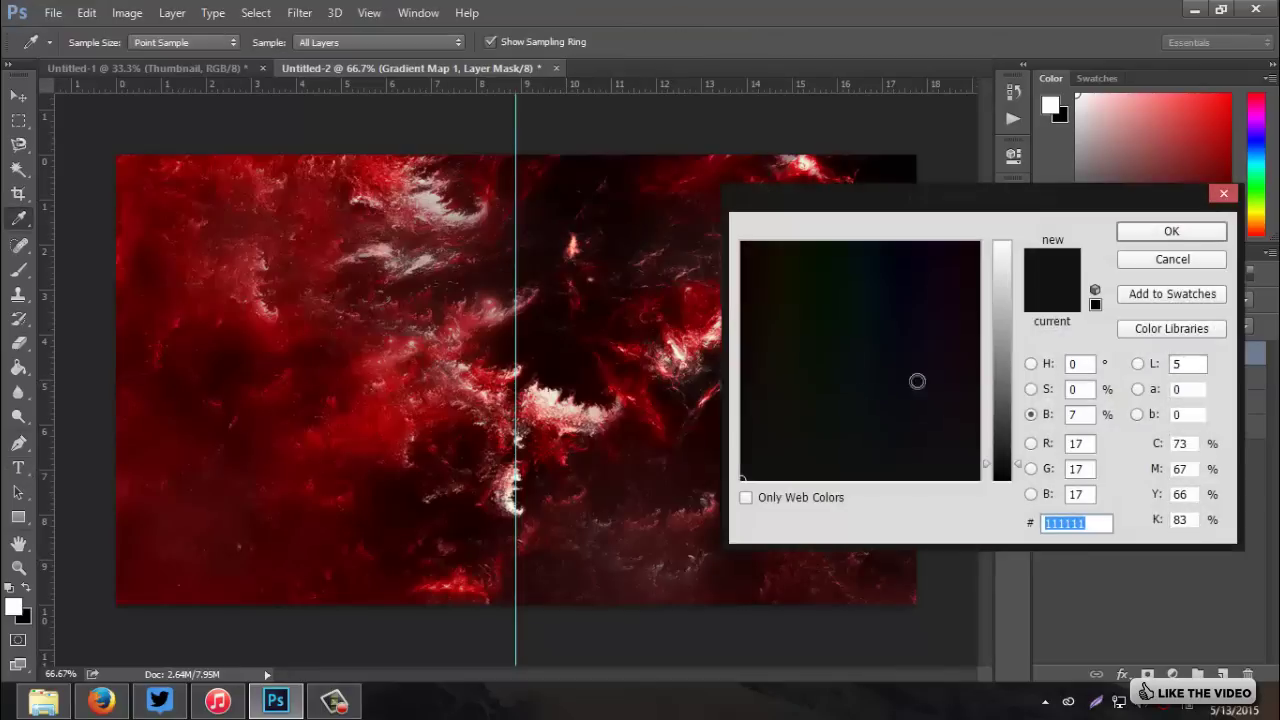
pyautogui.moveTo(1012, 354); pyautogui.dragTo(973, 208)
pyautogui.click(1172, 231)
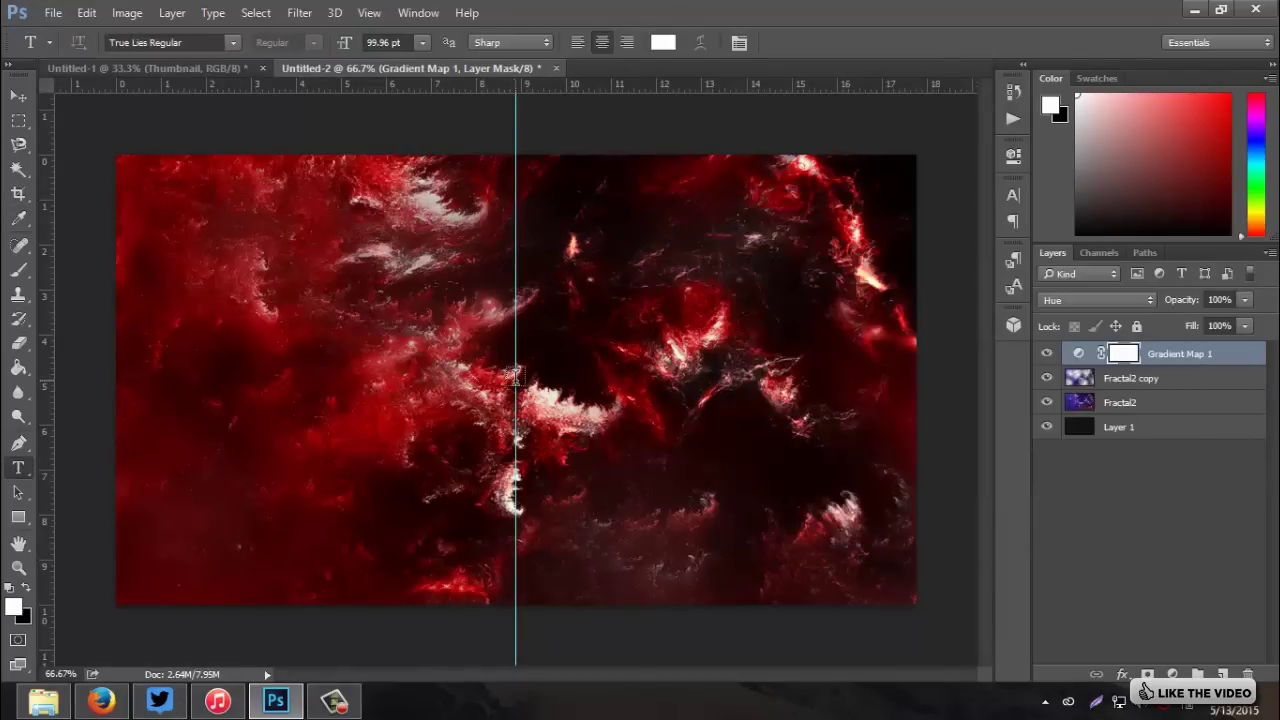
pyautogui.click(860, 262)
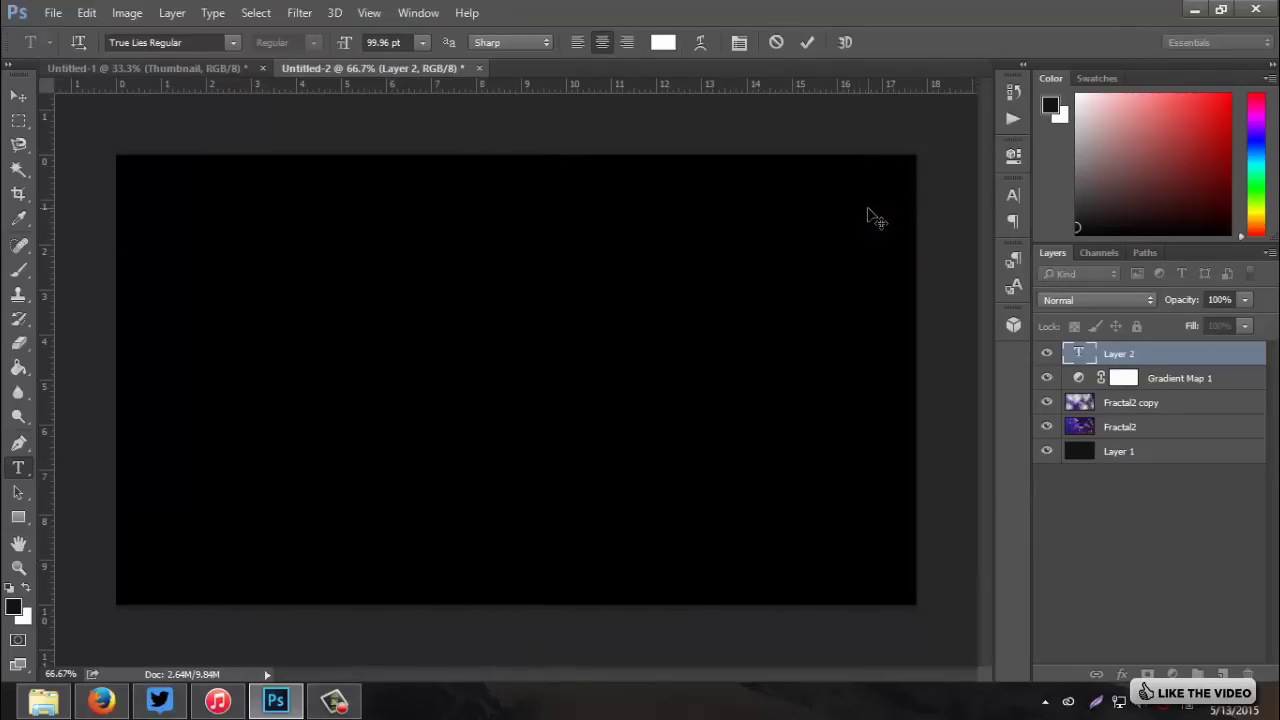
# Step: Enter the white title on two lines: 'CREATING THUMBNAILS' and 'THAT POP'
pyautogui.press('Return')
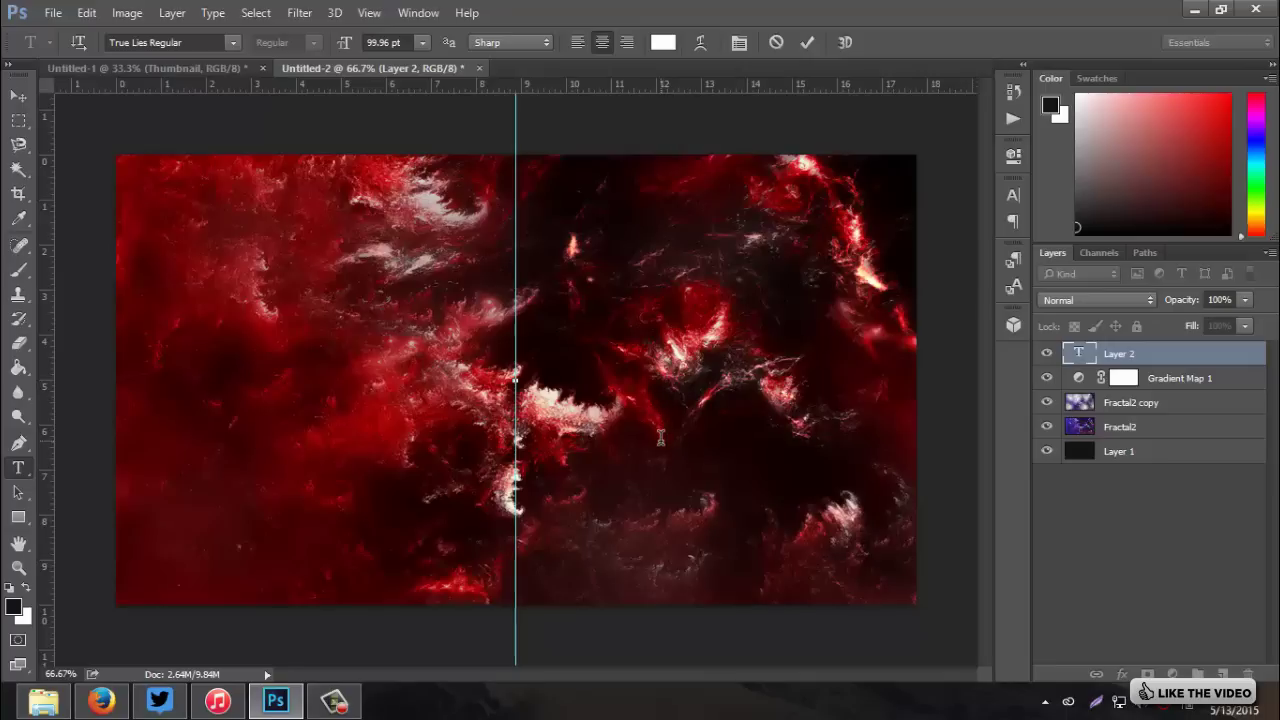
pyautogui.write('CREATING THUMBNAILS THAT POP')
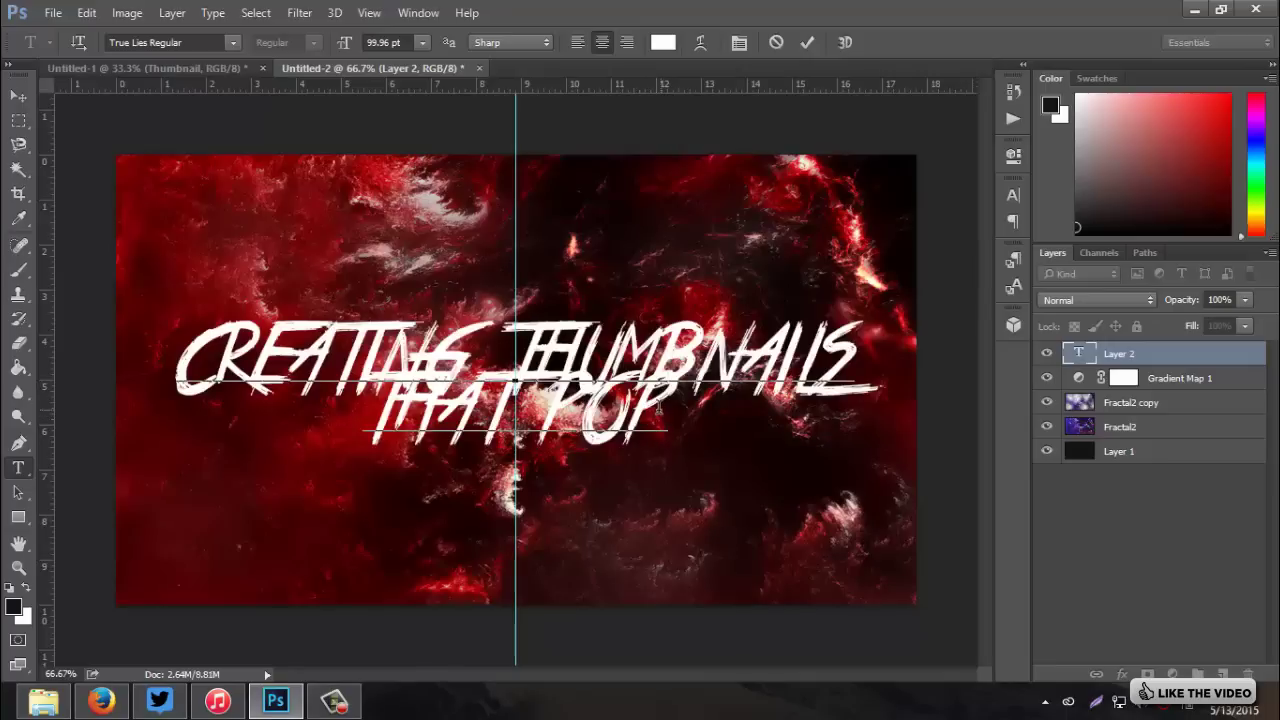
# Step: Set 'CREATING THUMBNAILS THAT' in Knockout Medium, leaving 'POP' in its brush-script font
pyautogui.moveTo(658, 407)
pyautogui.mouseDown()
pyautogui.moveTo(555, 406)
pyautogui.moveTo(630, 406)
pyautogui.moveTo(651, 377)
pyautogui.moveTo(665, 383)
pyautogui.mouseUp()
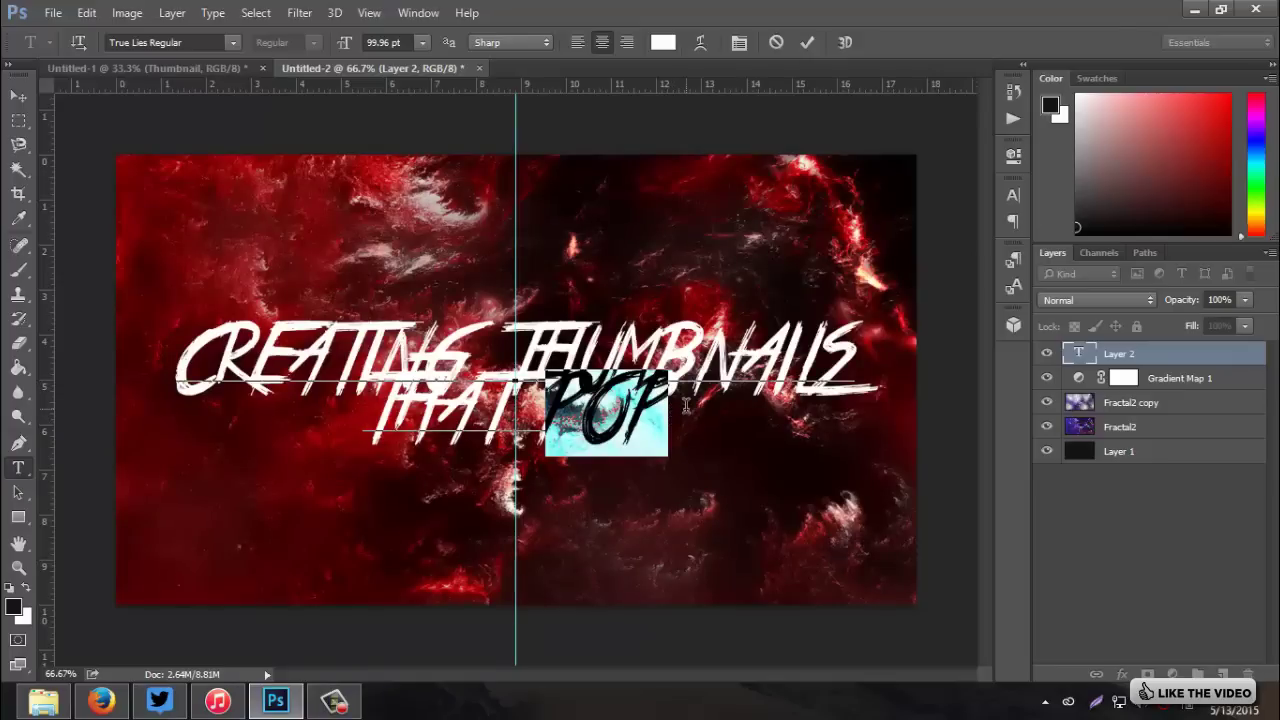
pyautogui.moveTo(545, 400); pyautogui.dragTo(163, 316)
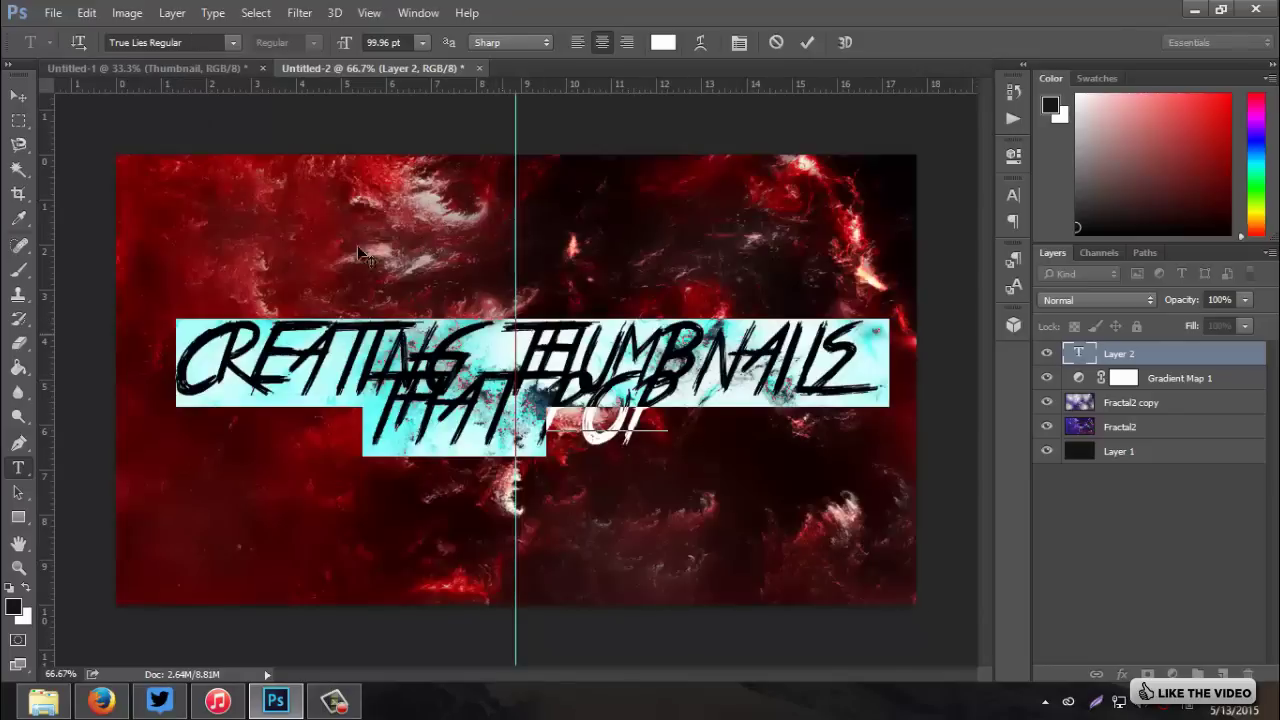
pyautogui.click(205, 43)
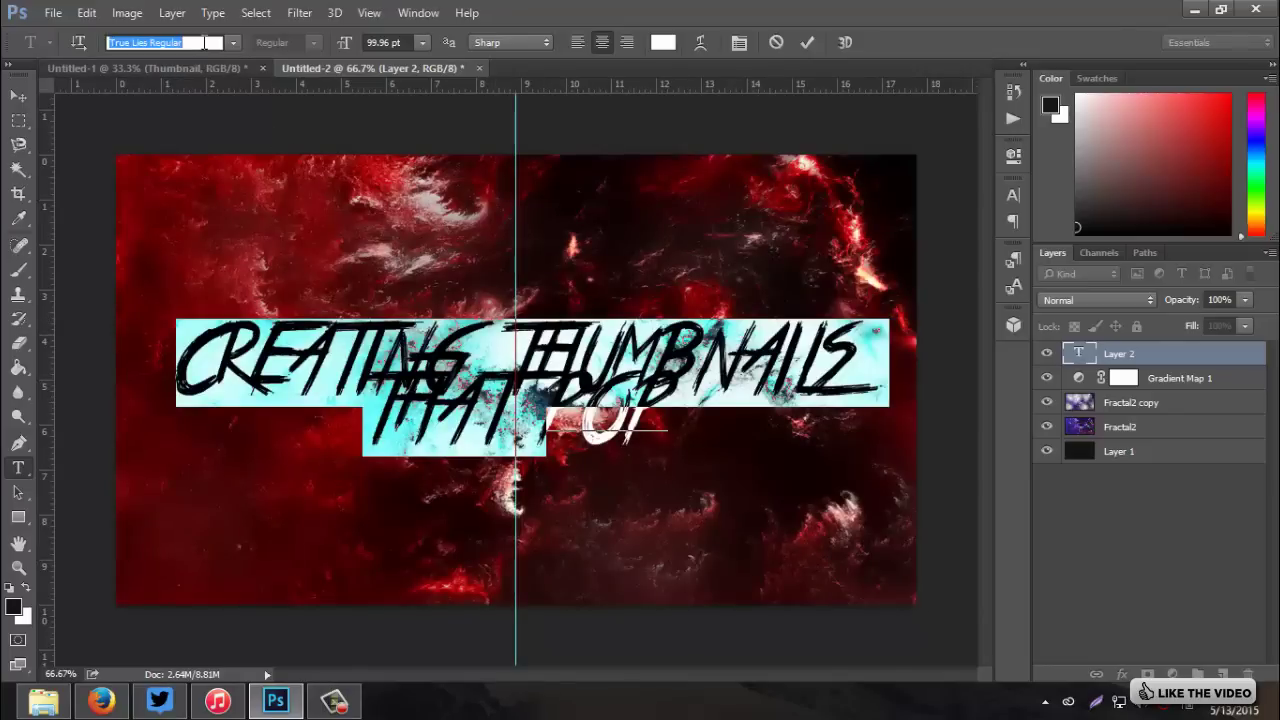
pyautogui.write('knock')
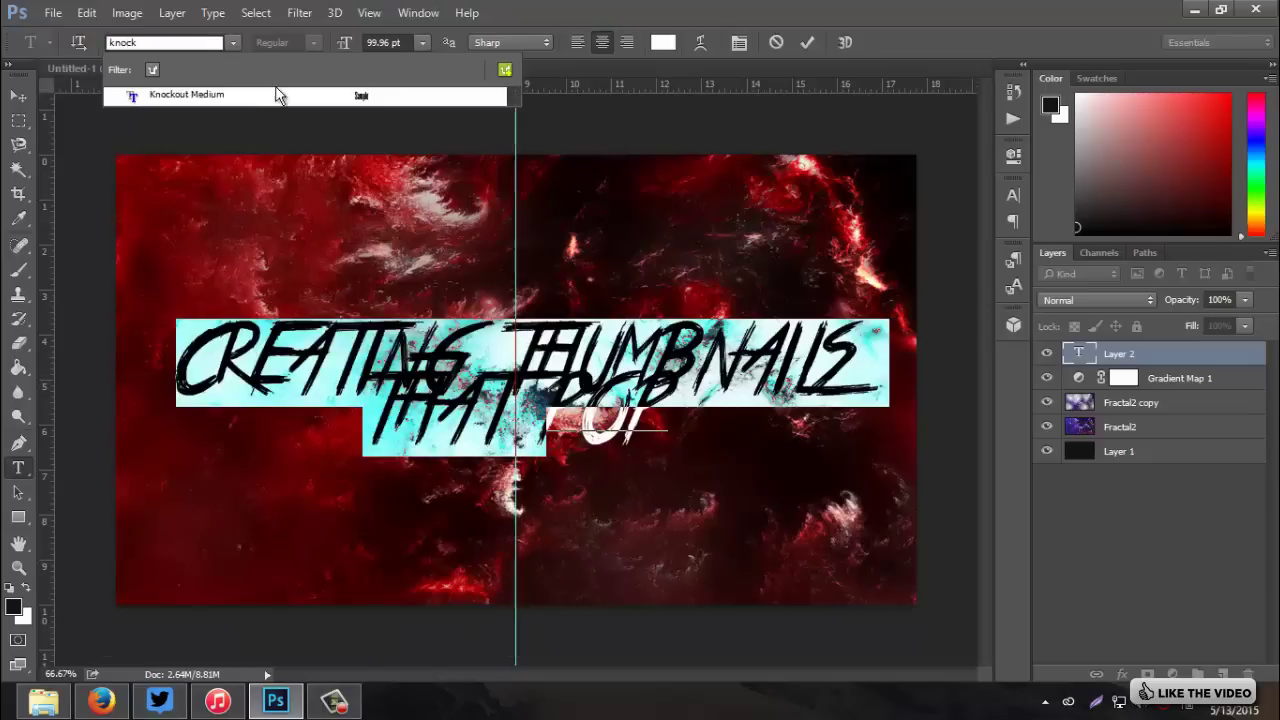
pyautogui.click(290, 95)
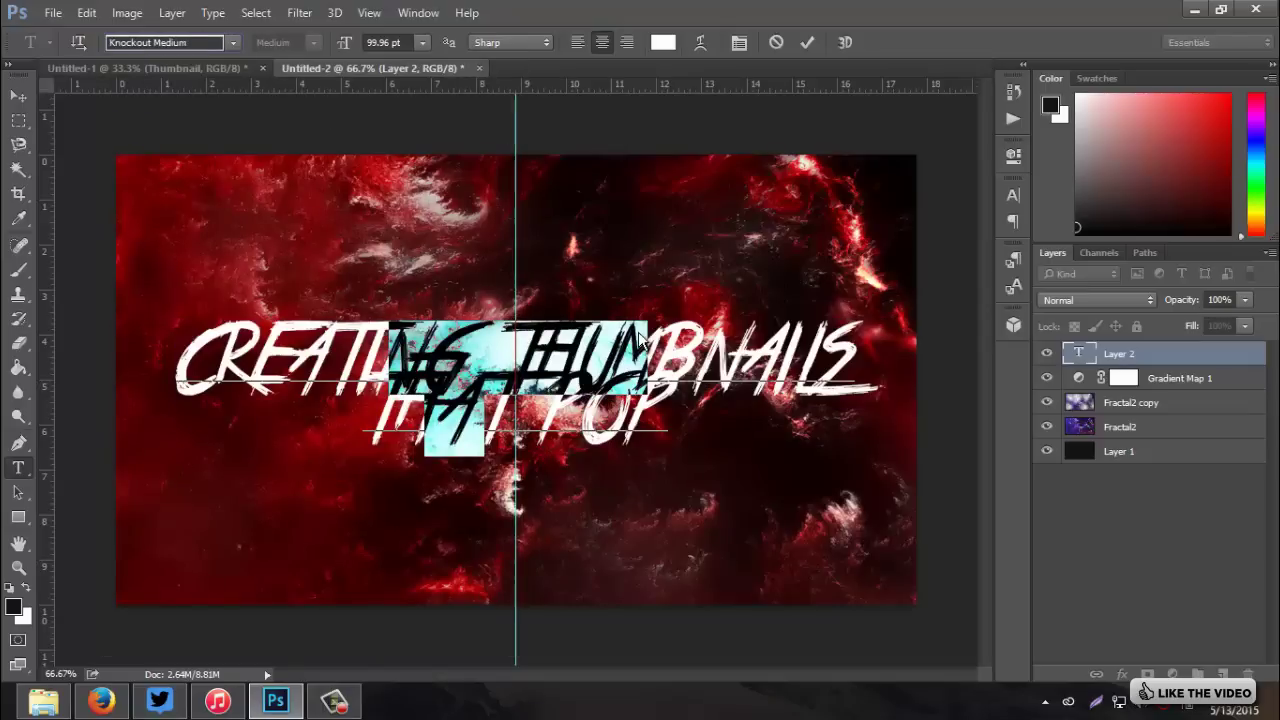
pyautogui.moveTo(613, 402); pyautogui.dragTo(350, 323)
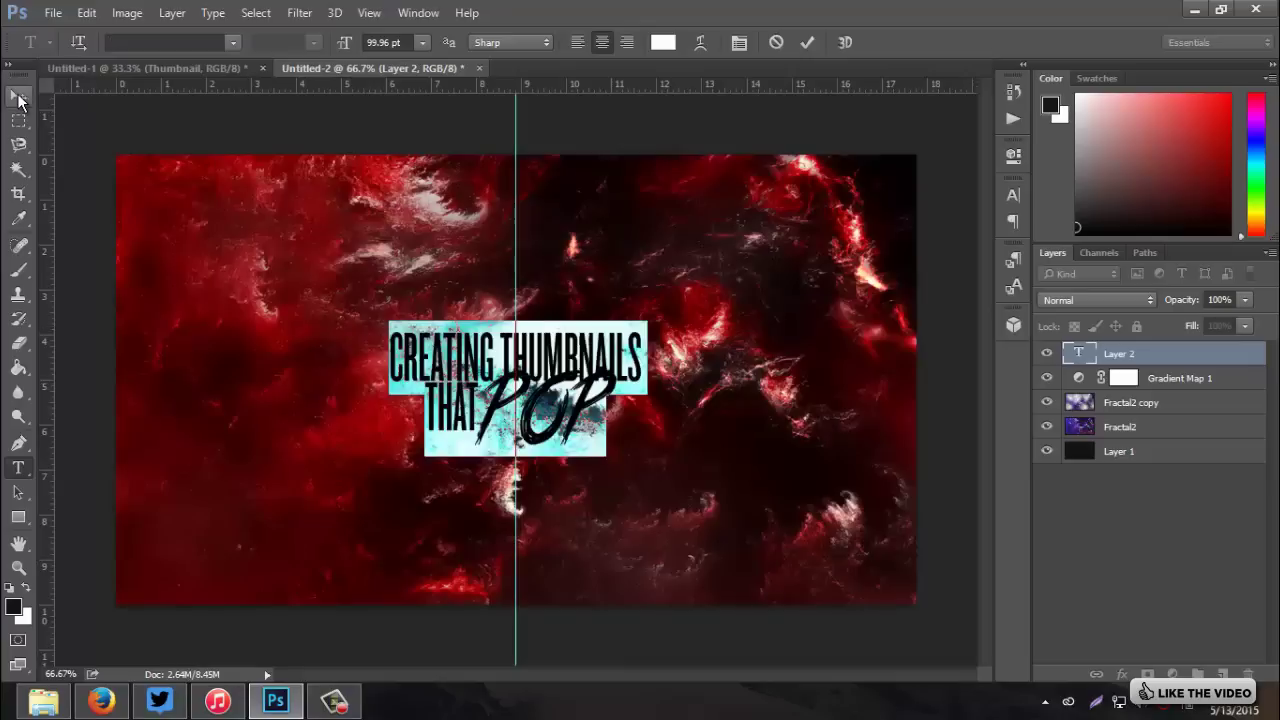
# Step: Free-transform the title up to about 177% and nudge it slightly down
pyautogui.click(18, 97)
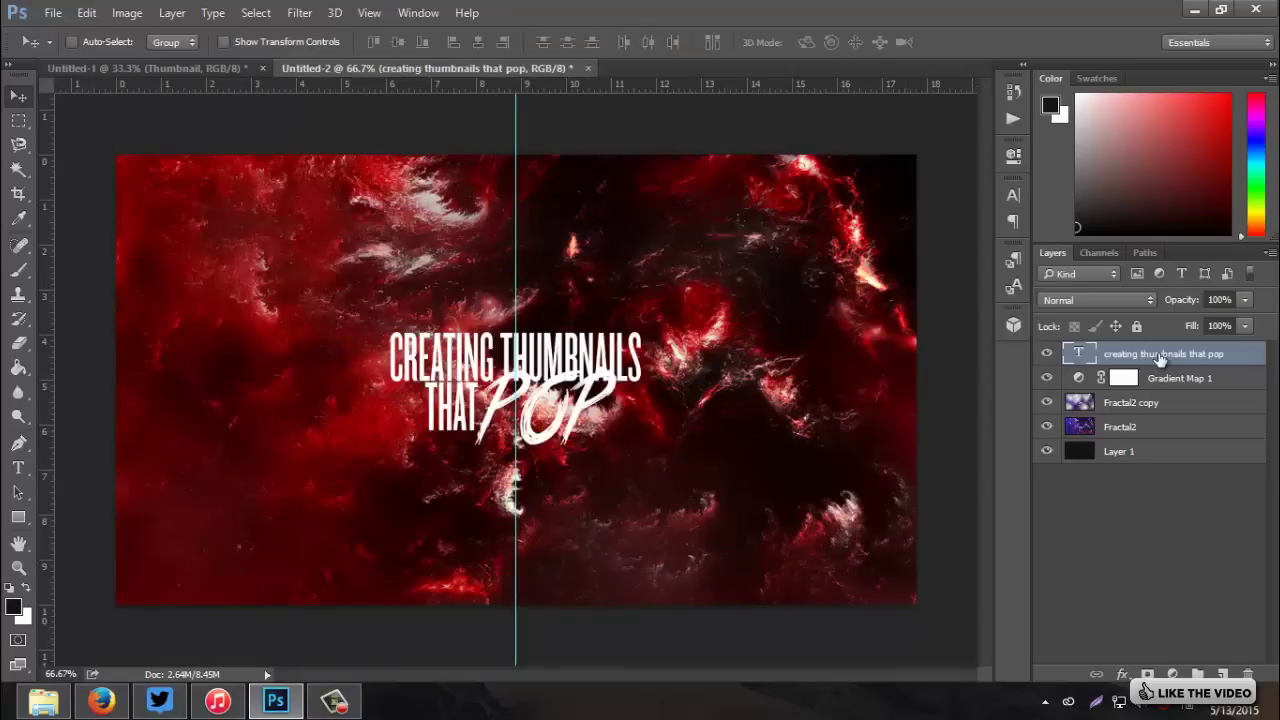
pyautogui.hotkey('ctrl', 't')
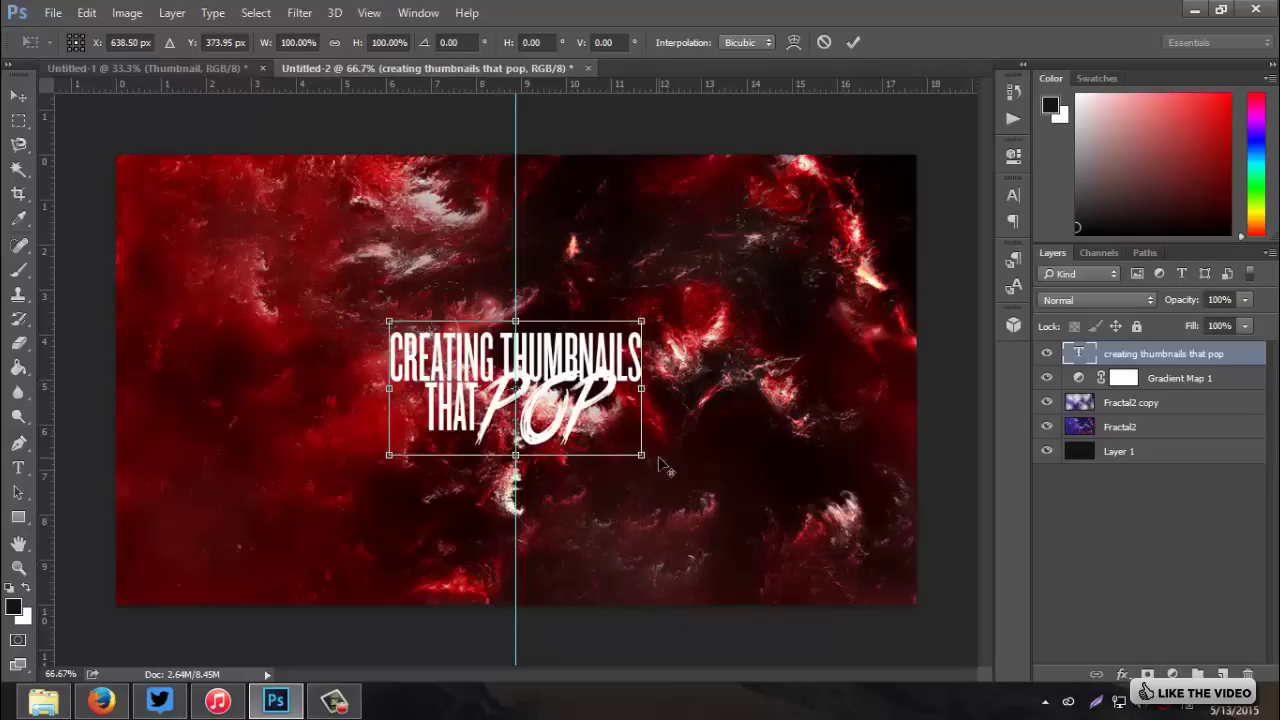
pyautogui.moveTo(648, 456); pyautogui.dragTo(737, 517)
pyautogui.press('Down')
pyautogui.press('Down')
pyautogui.press('Down')
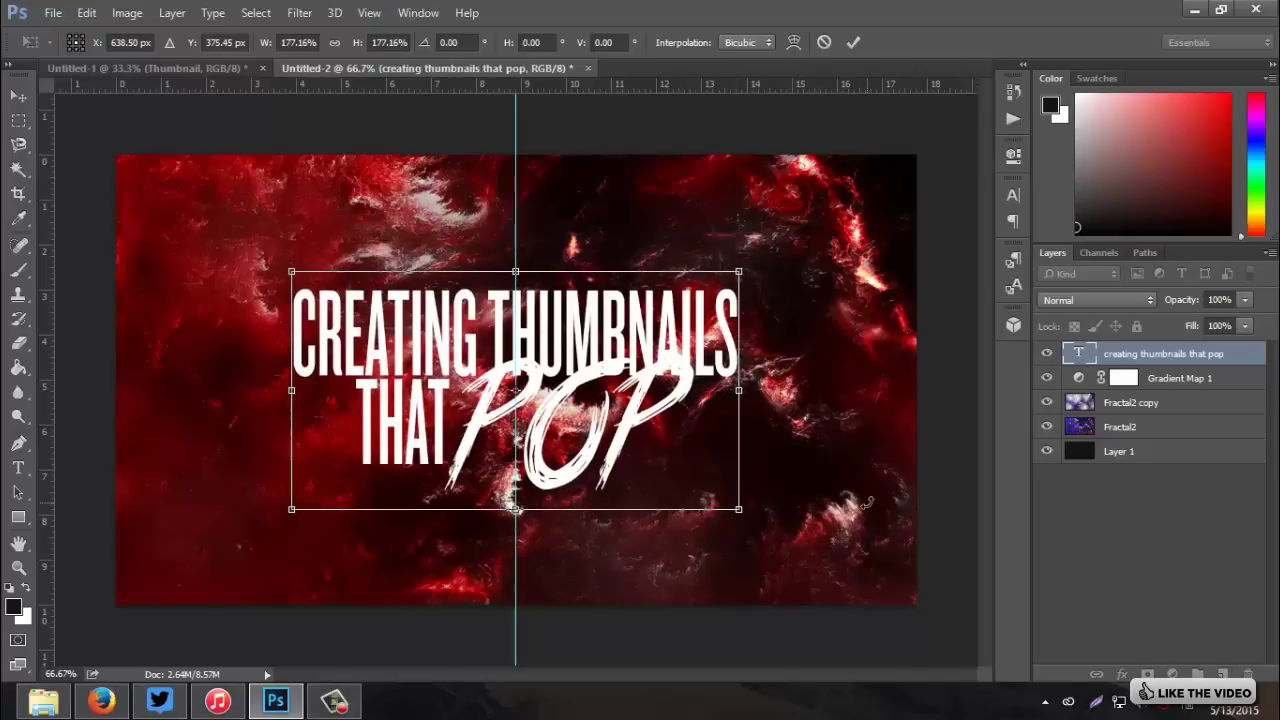
pyautogui.press('Return')
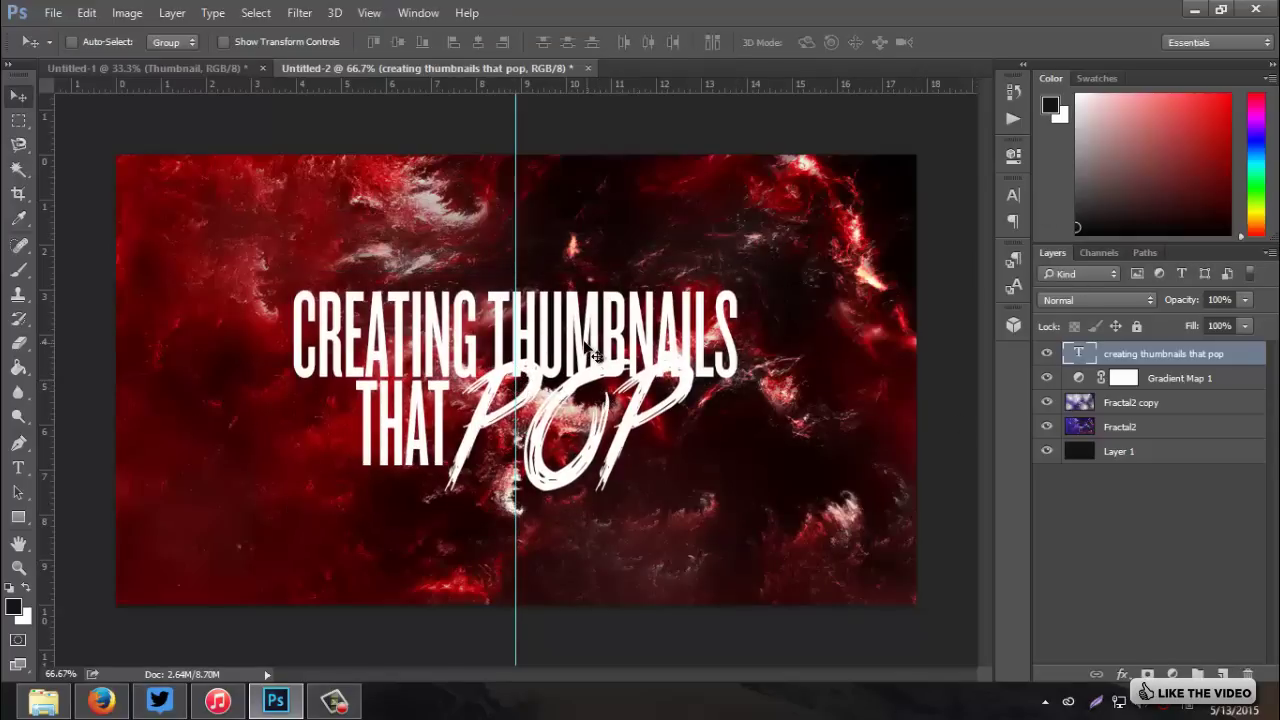
# Step: In the Character panel, give the title 142 pt leading and a 175 pt font size
pyautogui.click(1014, 195)
pyautogui.click(1014, 195)
pyautogui.click(1019, 196)
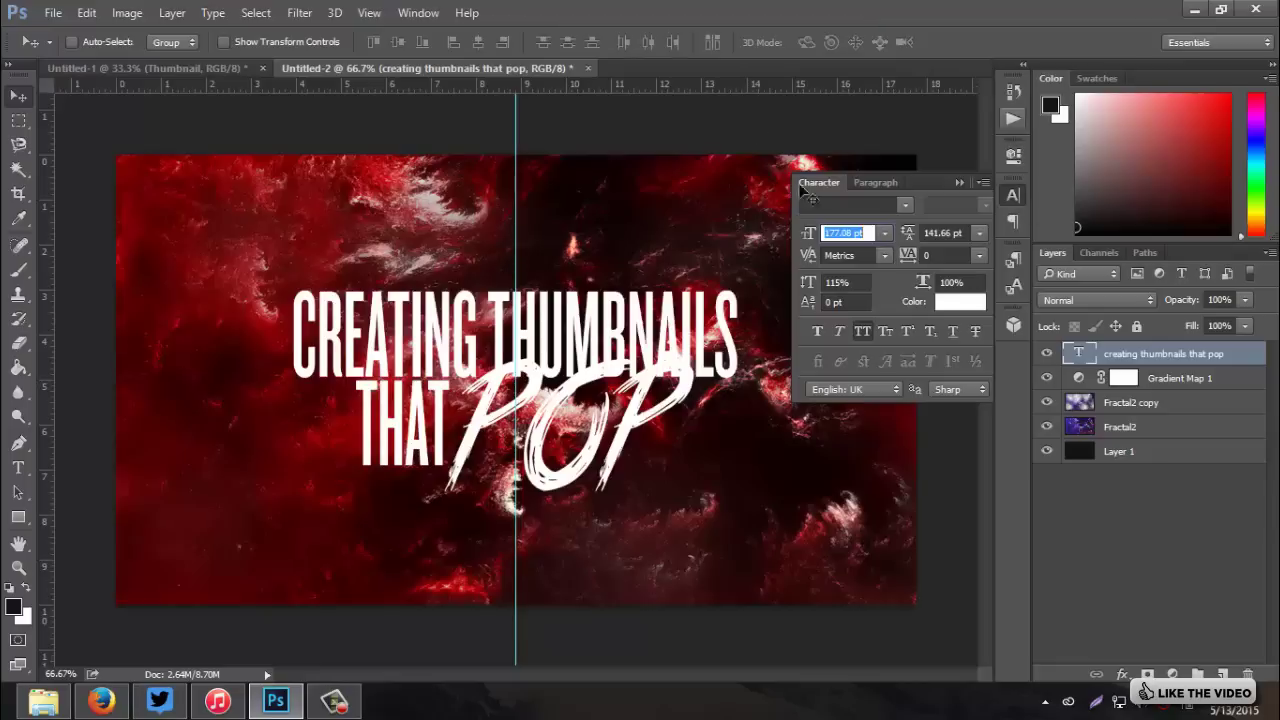
pyautogui.click(417, 13)
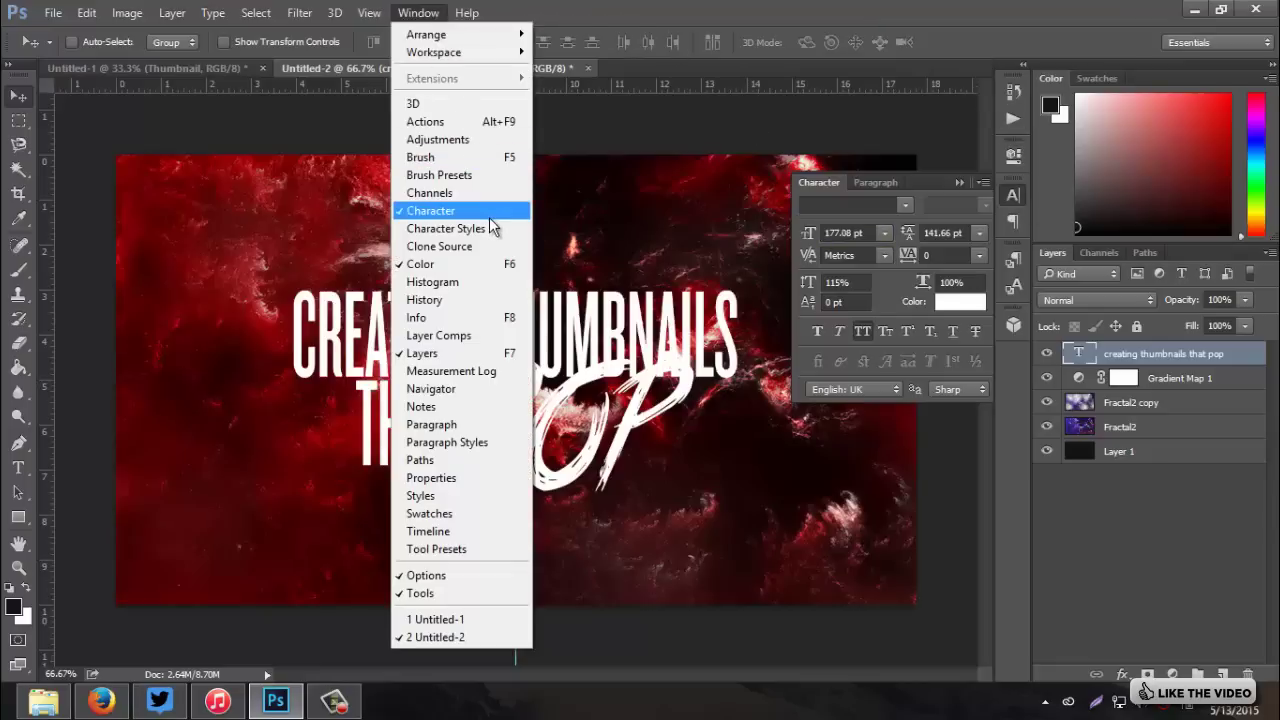
pyautogui.click(676, 40)
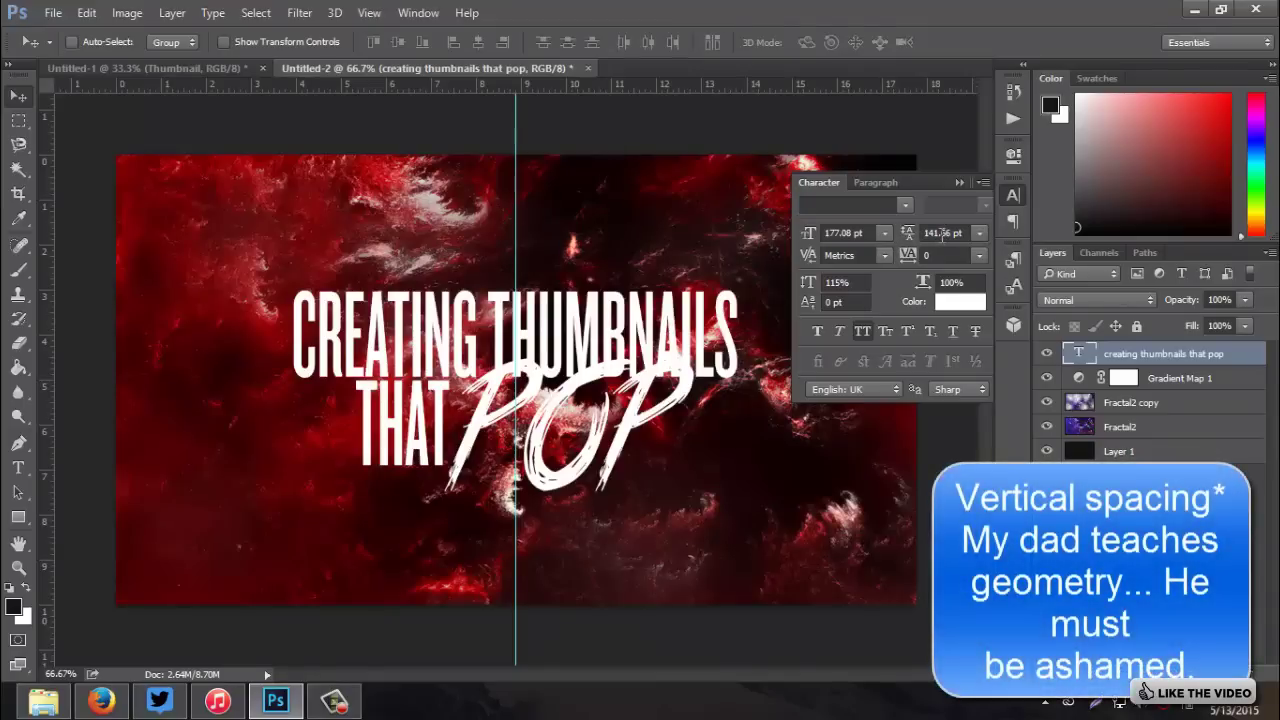
pyautogui.click(943, 233)
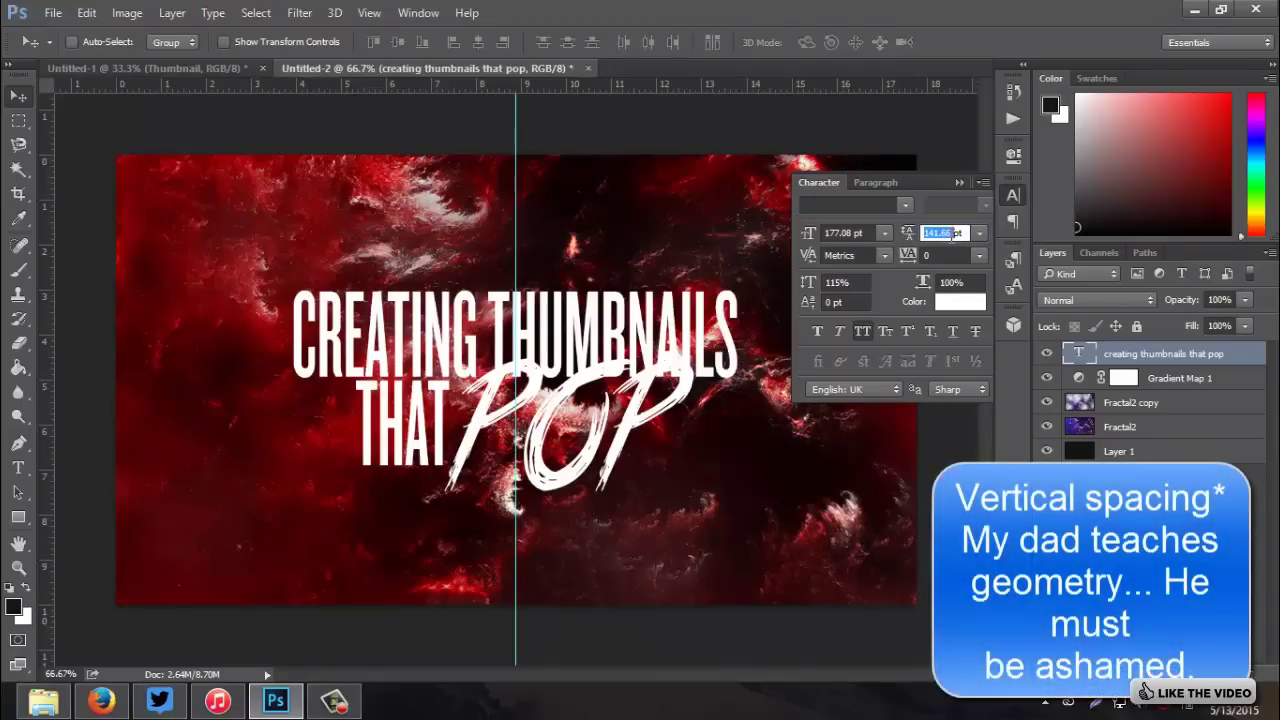
pyautogui.write('142pt')
pyautogui.click(840, 233)
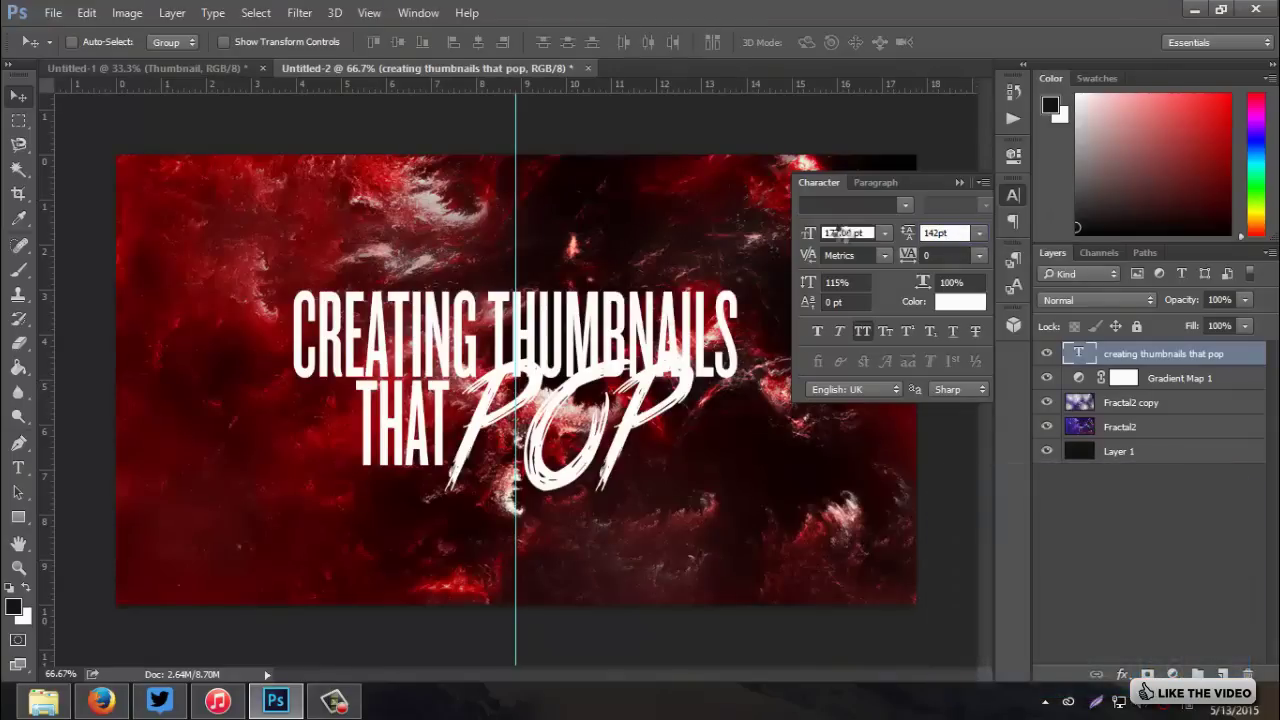
pyautogui.click(840, 233)
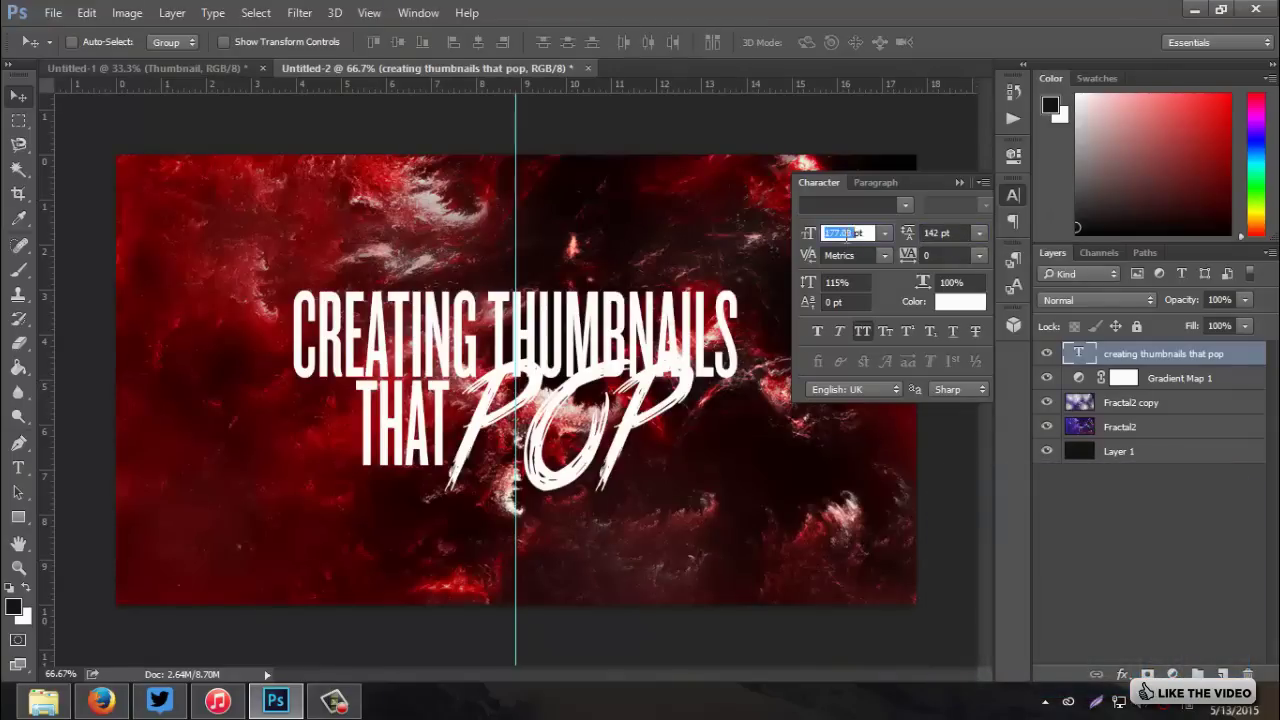
pyautogui.write('175pt')
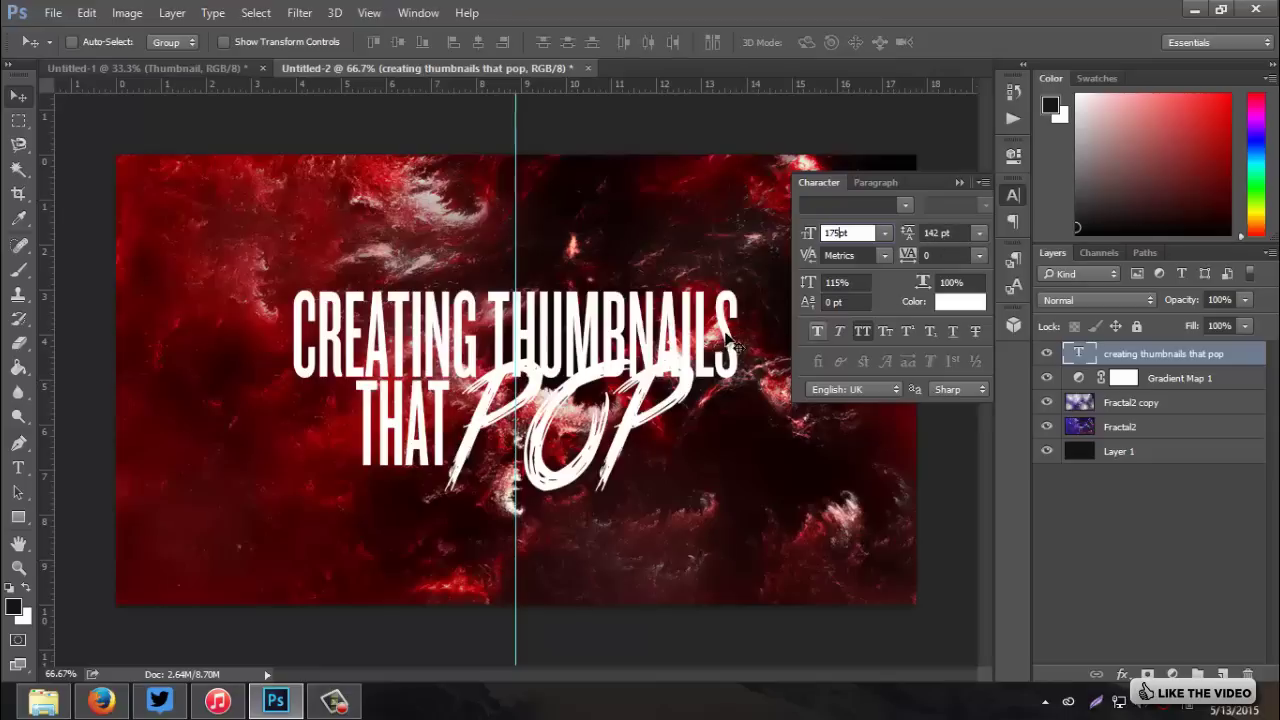
pyautogui.click(952, 178)
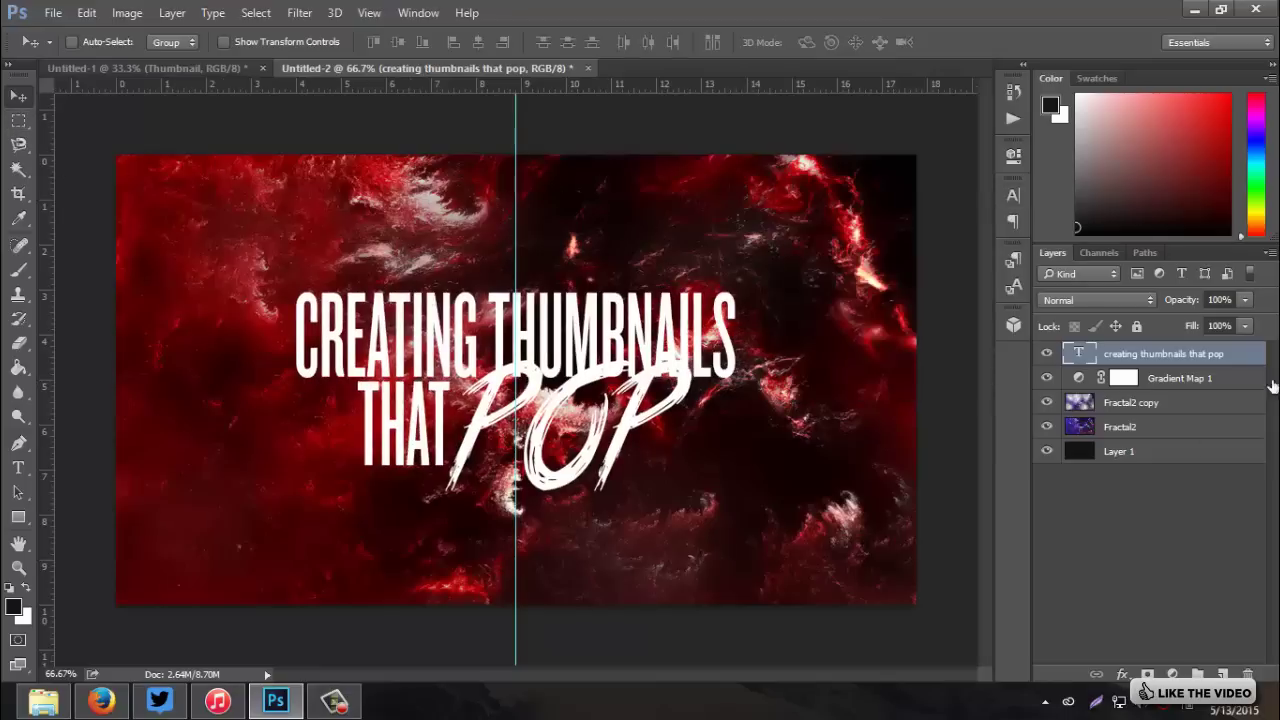
pyautogui.click(20, 469)
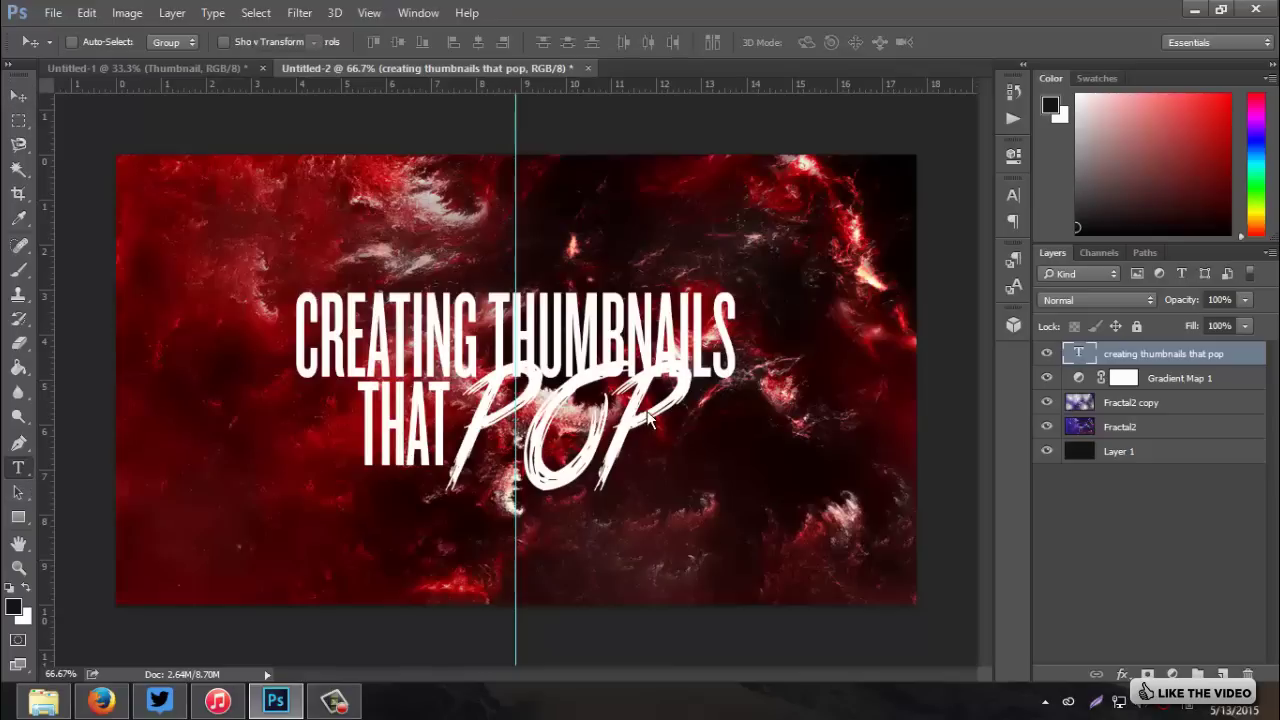
# Step: Recolour the word POP lime green (#79ff0c) and commit the text
pyautogui.moveTo(672, 420); pyautogui.dragTo(458, 440)
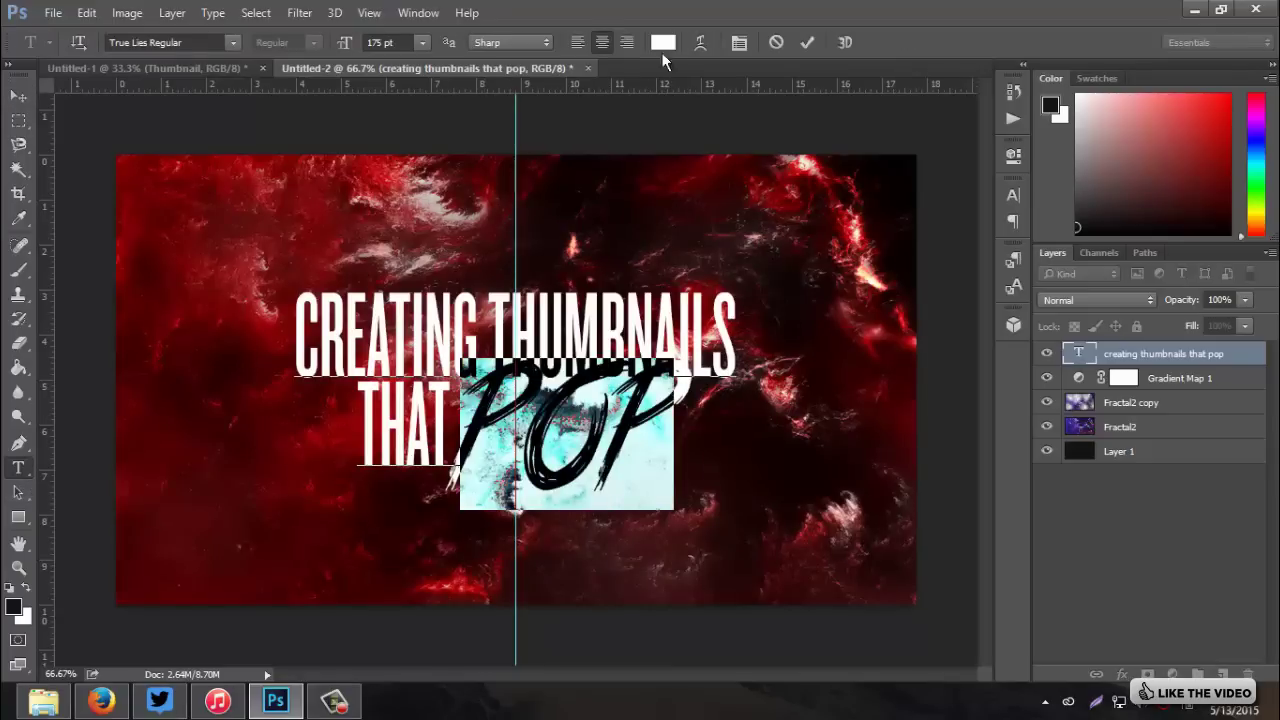
pyautogui.click(663, 42)
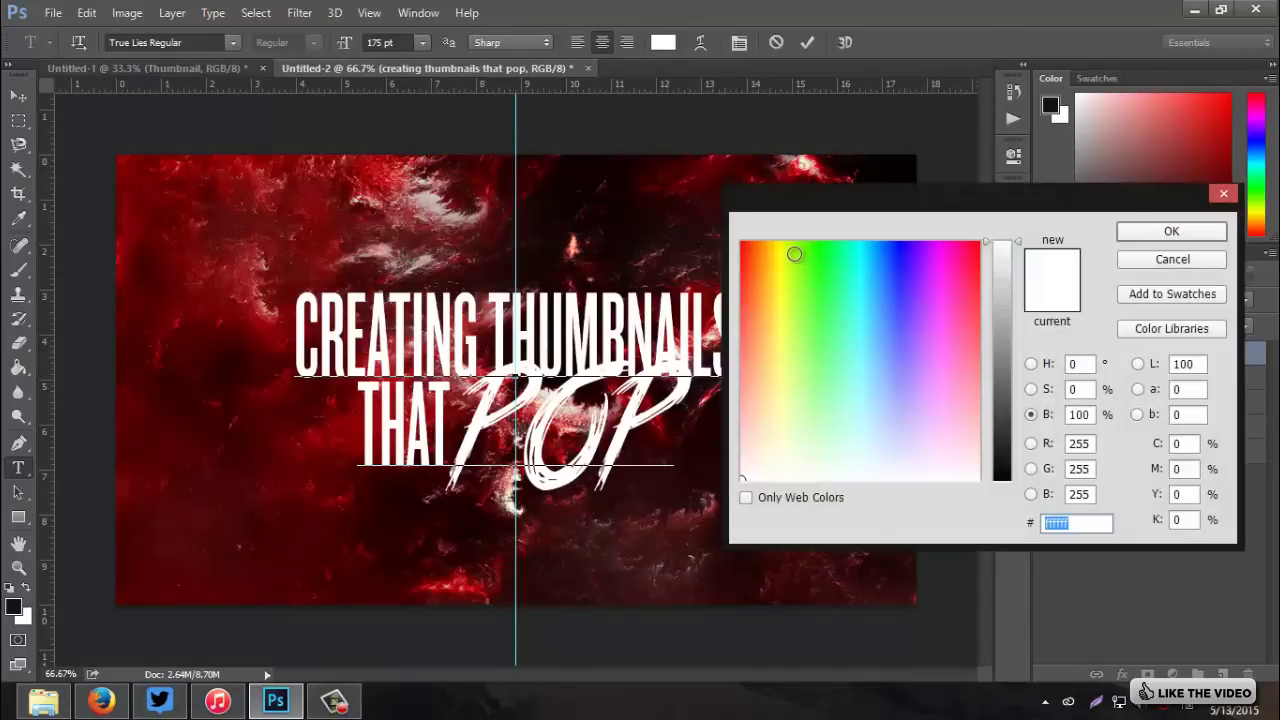
pyautogui.click(794, 254)
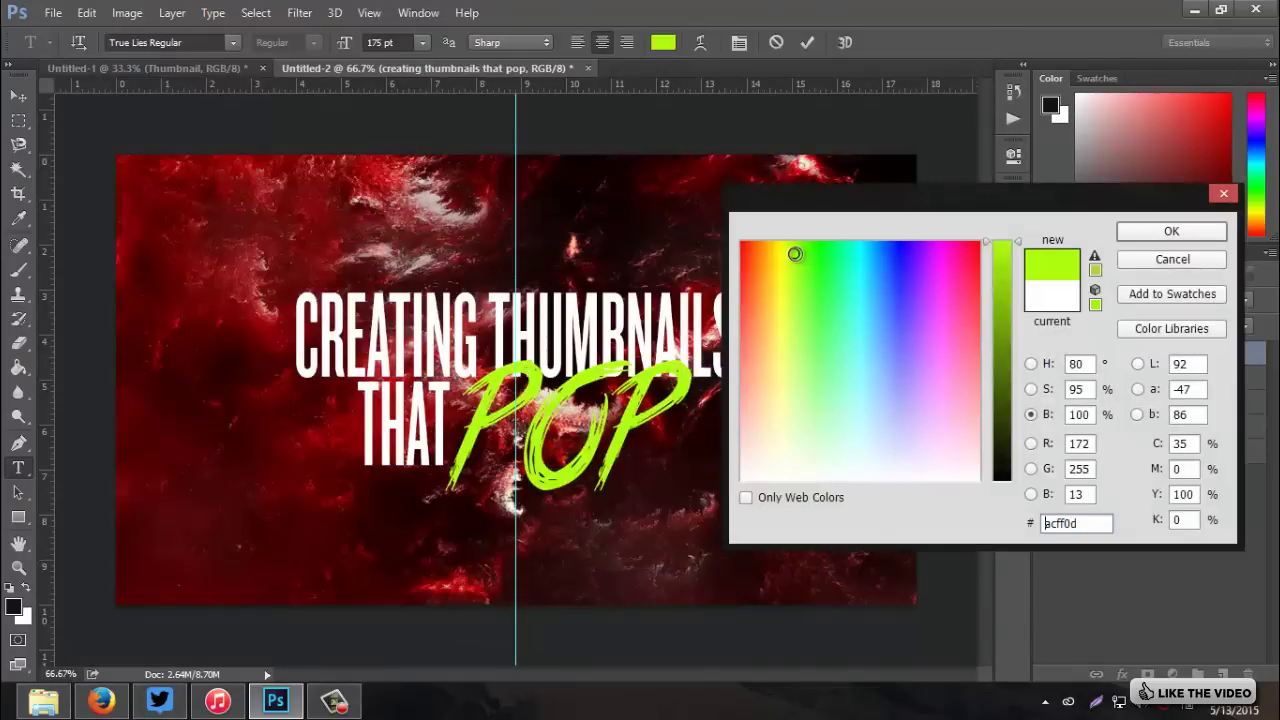
pyautogui.moveTo(794, 254); pyautogui.dragTo(806, 253)
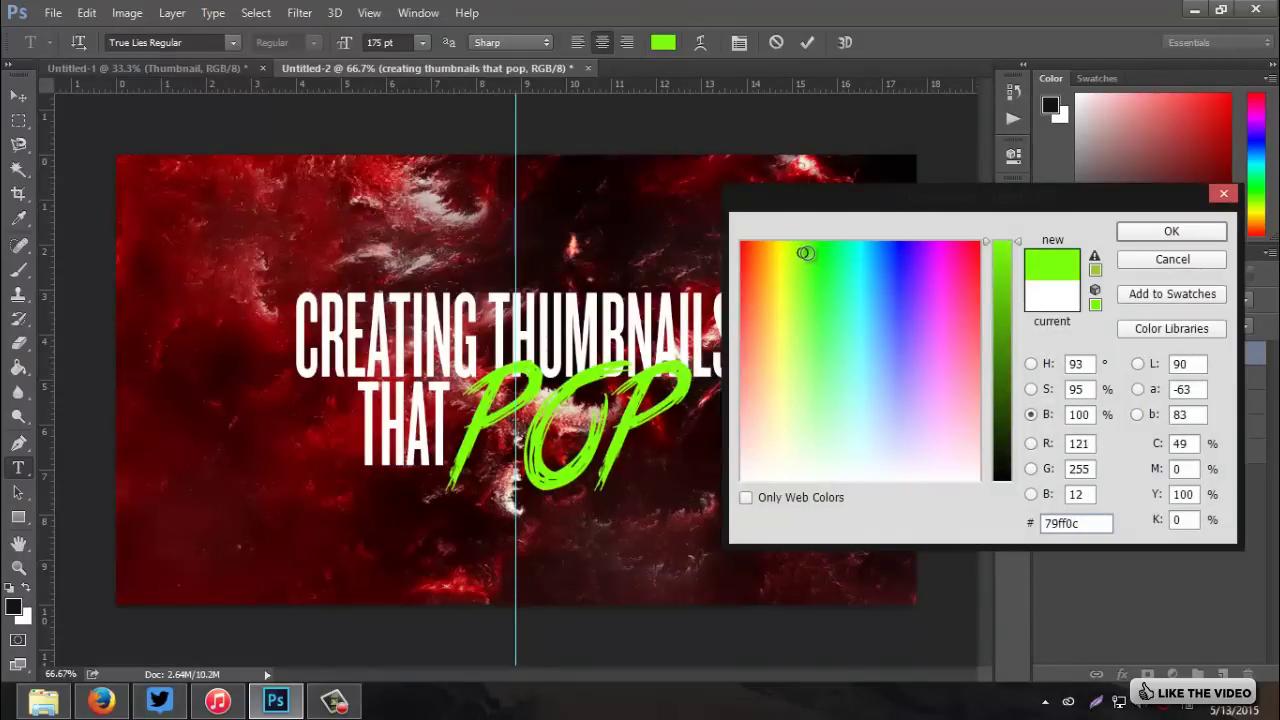
pyautogui.click(1171, 231)
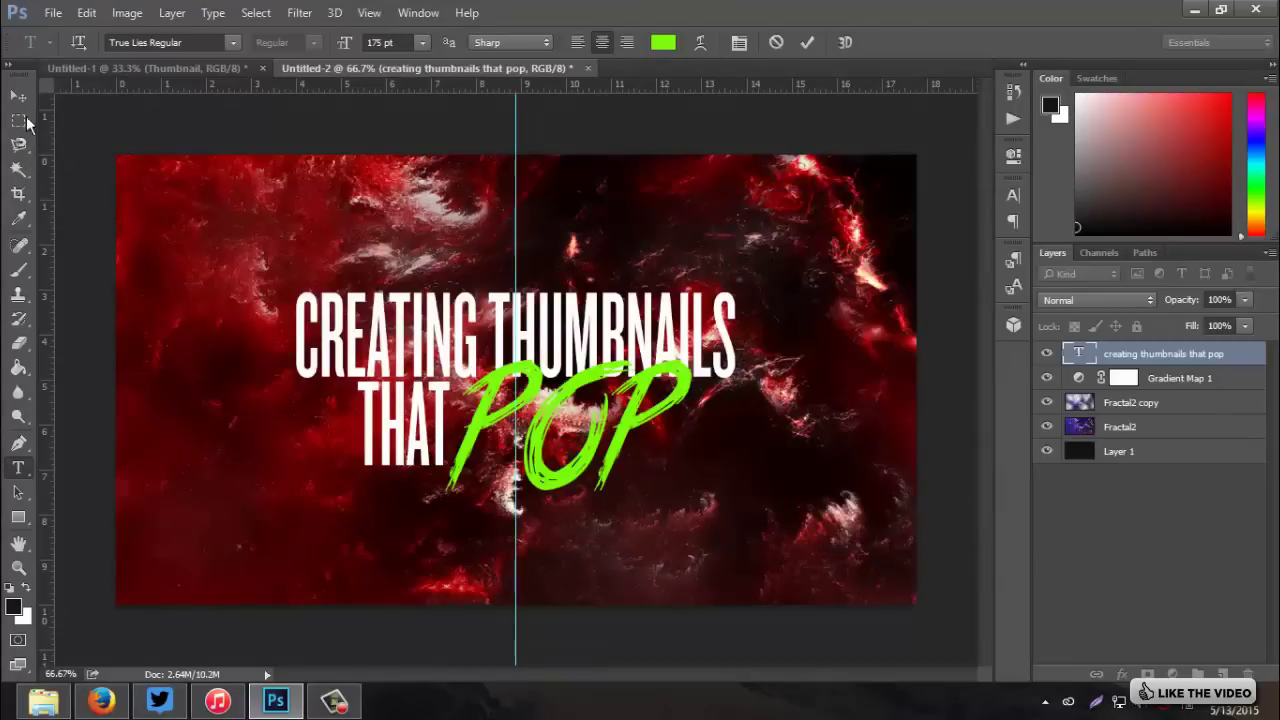
pyautogui.hotkey('ctrl', 'Return')
pyautogui.press('v')
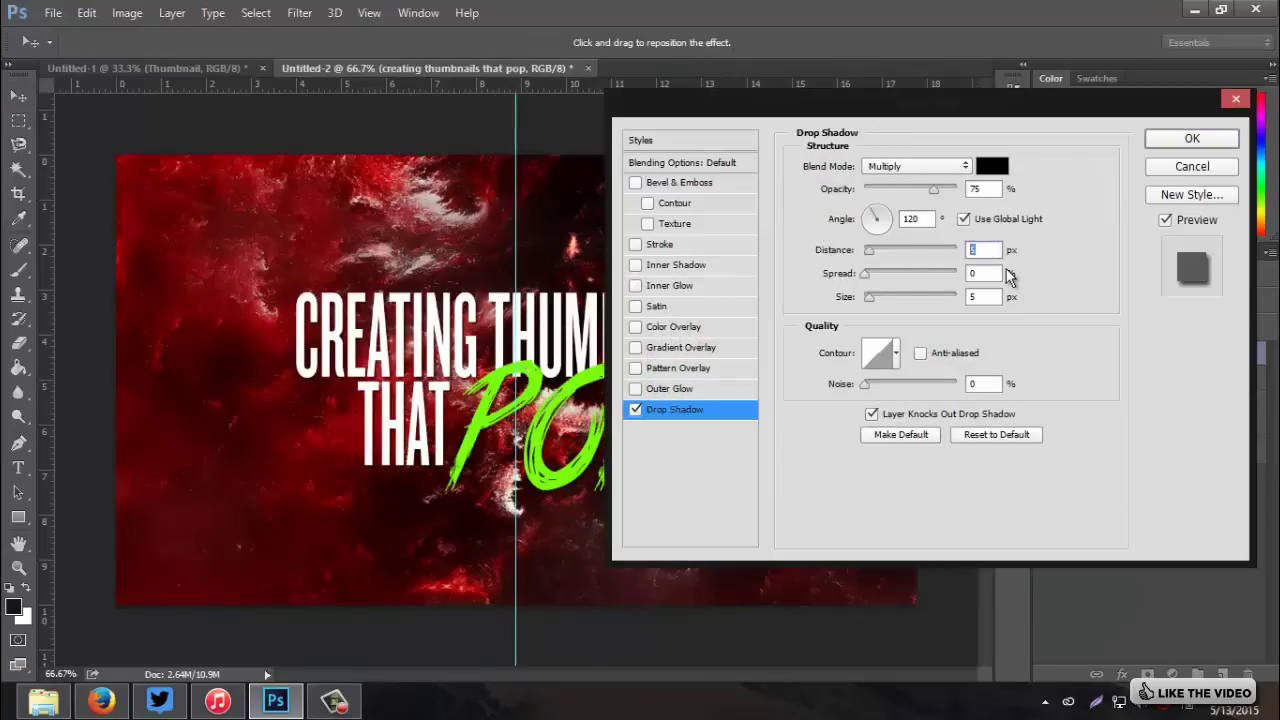
# Step: Set Drop Shadow distance to 10 and add a Gradient Overlay in Overlay mode at 75%
pyautogui.write('10')
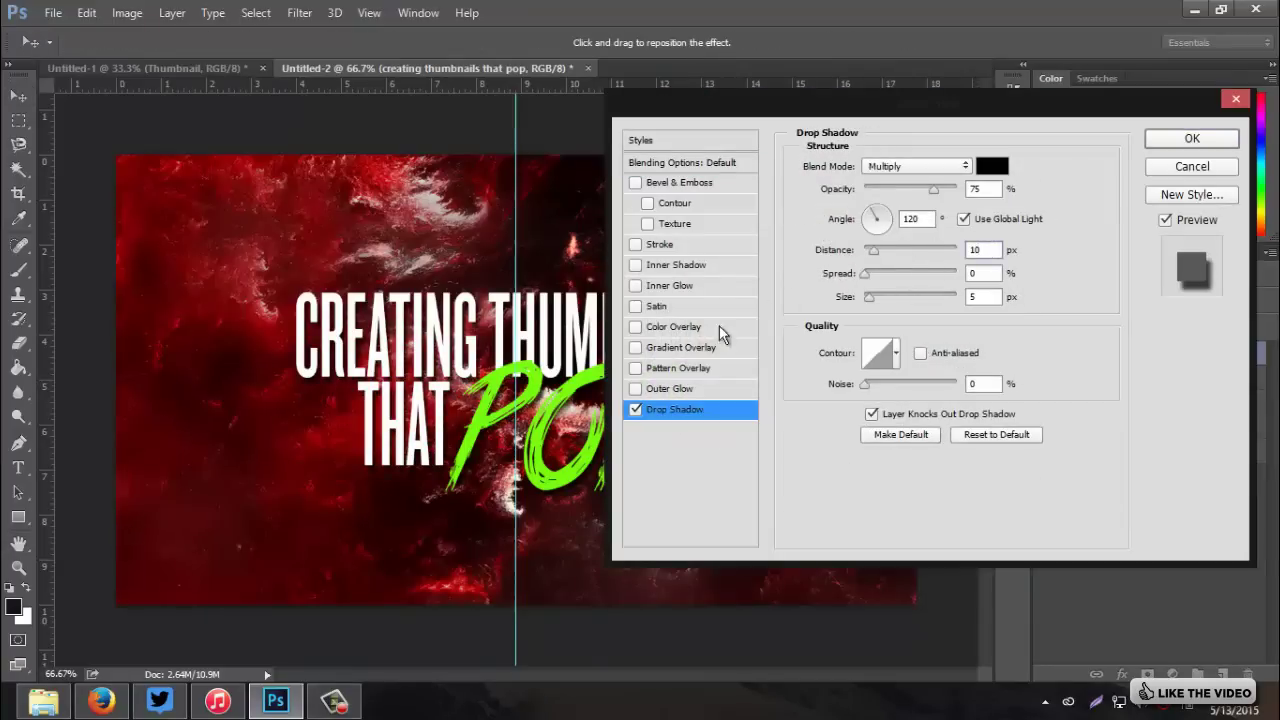
pyautogui.click(724, 346)
pyautogui.click(910, 165)
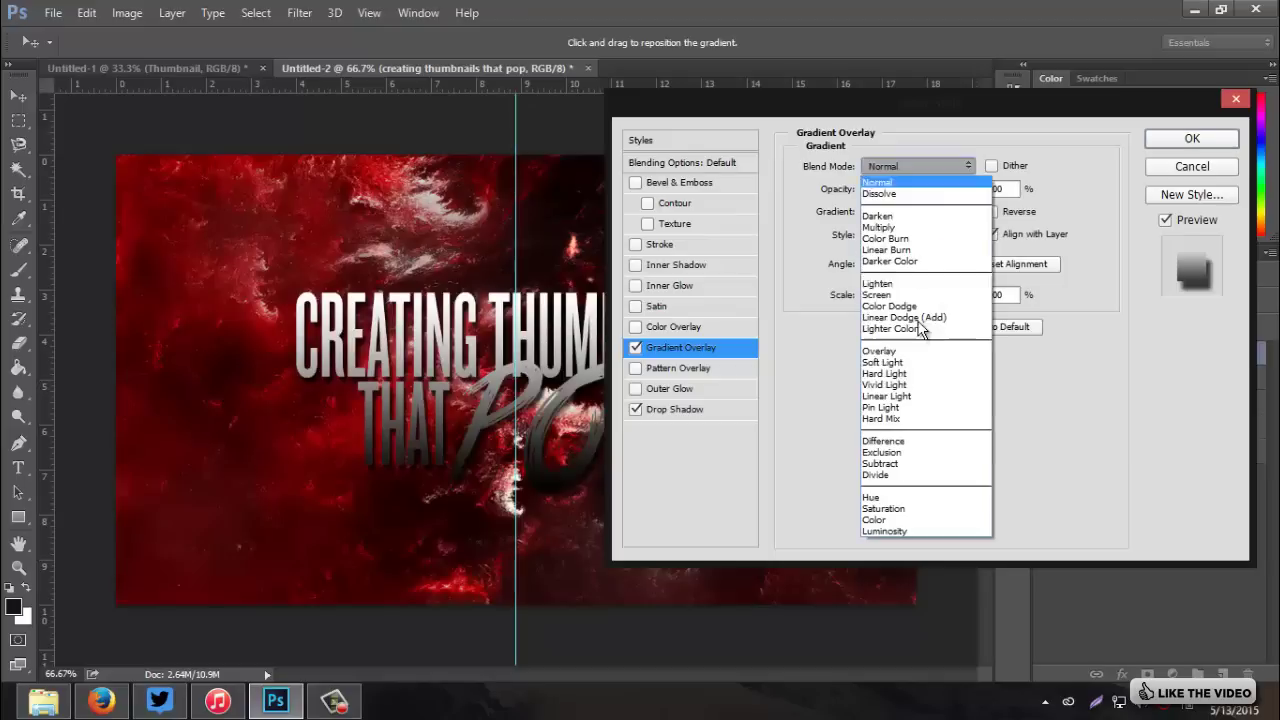
pyautogui.click(899, 352)
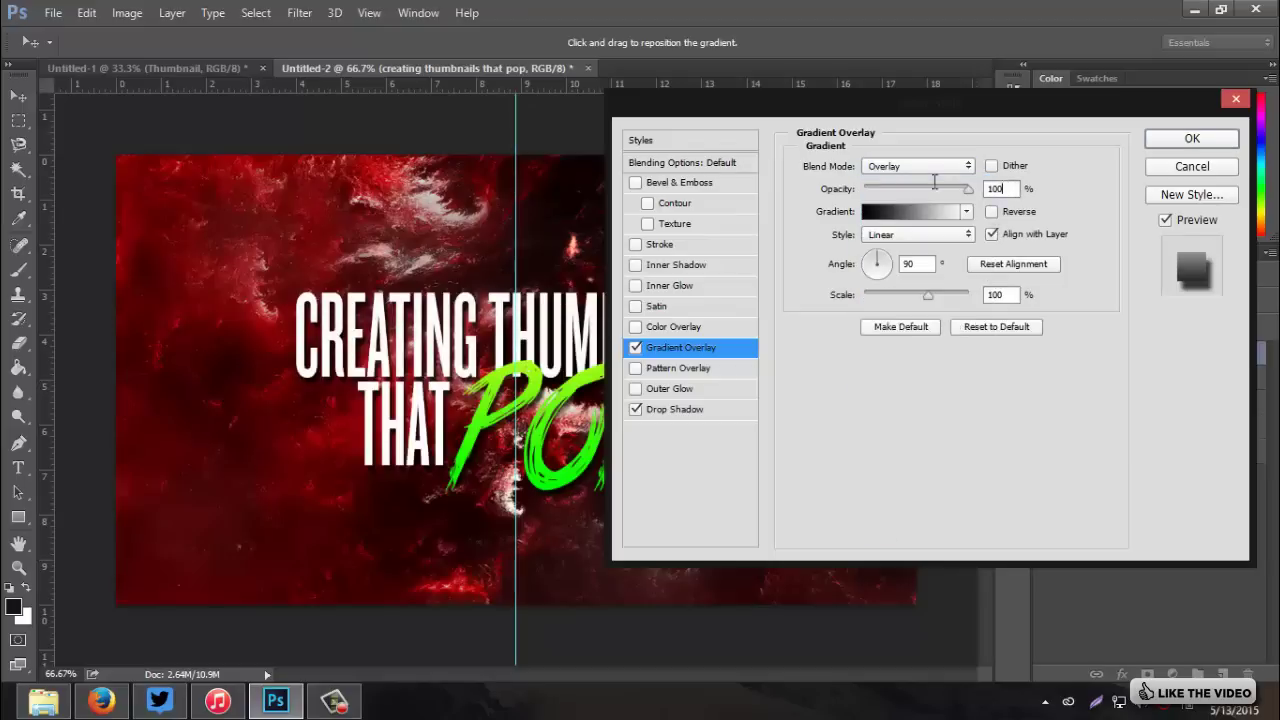
pyautogui.write('75')
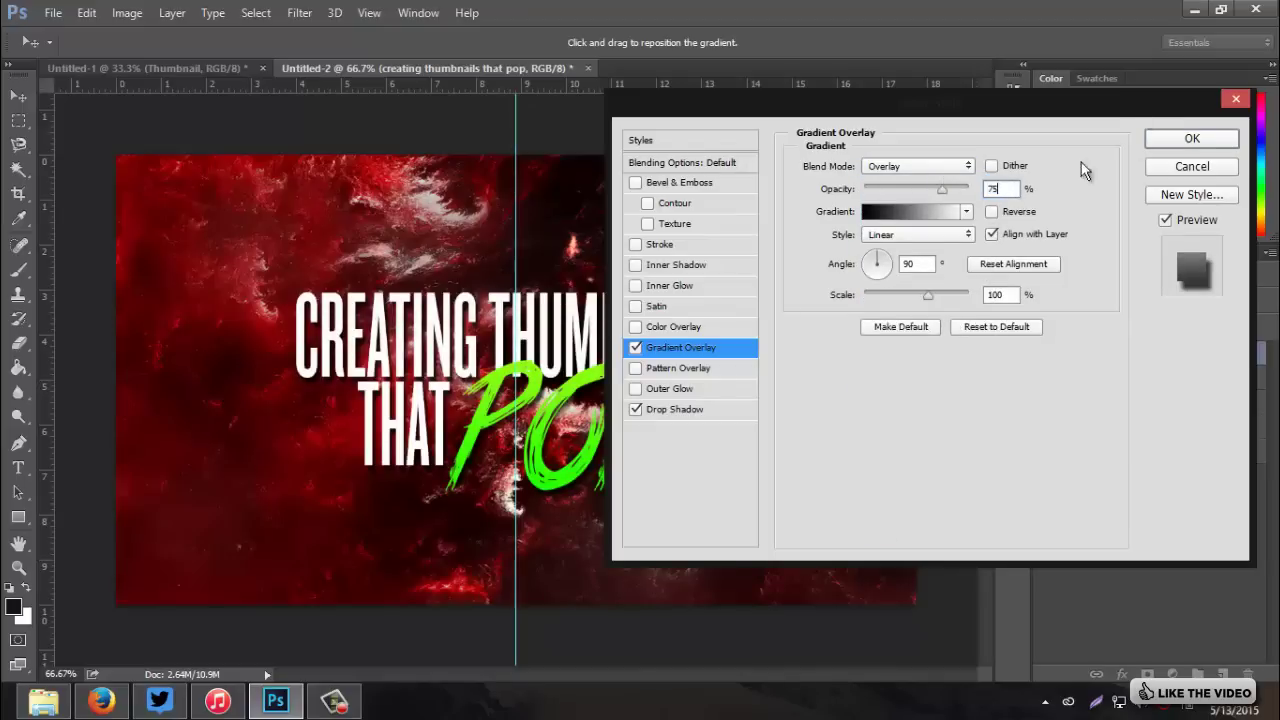
# Step: Add a white Inner Glow in Overlay mode at low opacity and apply the layer styles
pyautogui.click(665, 285)
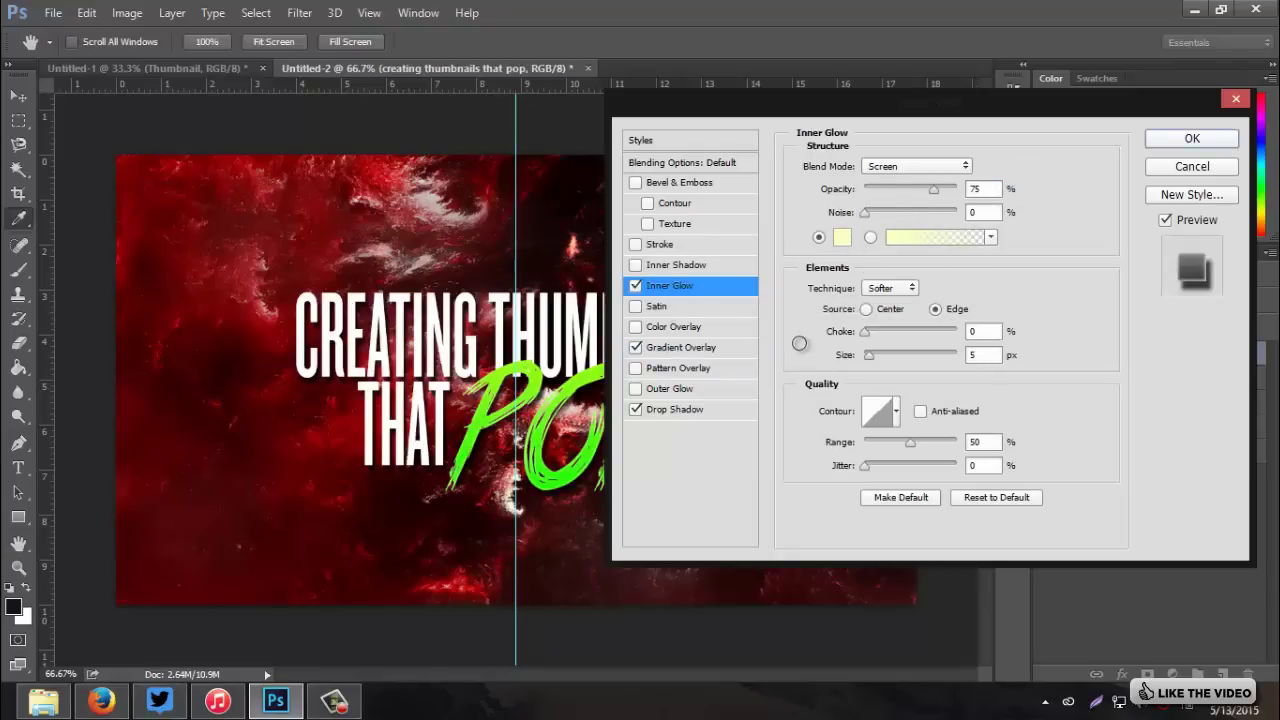
pyautogui.click(842, 237)
pyautogui.click(1171, 231)
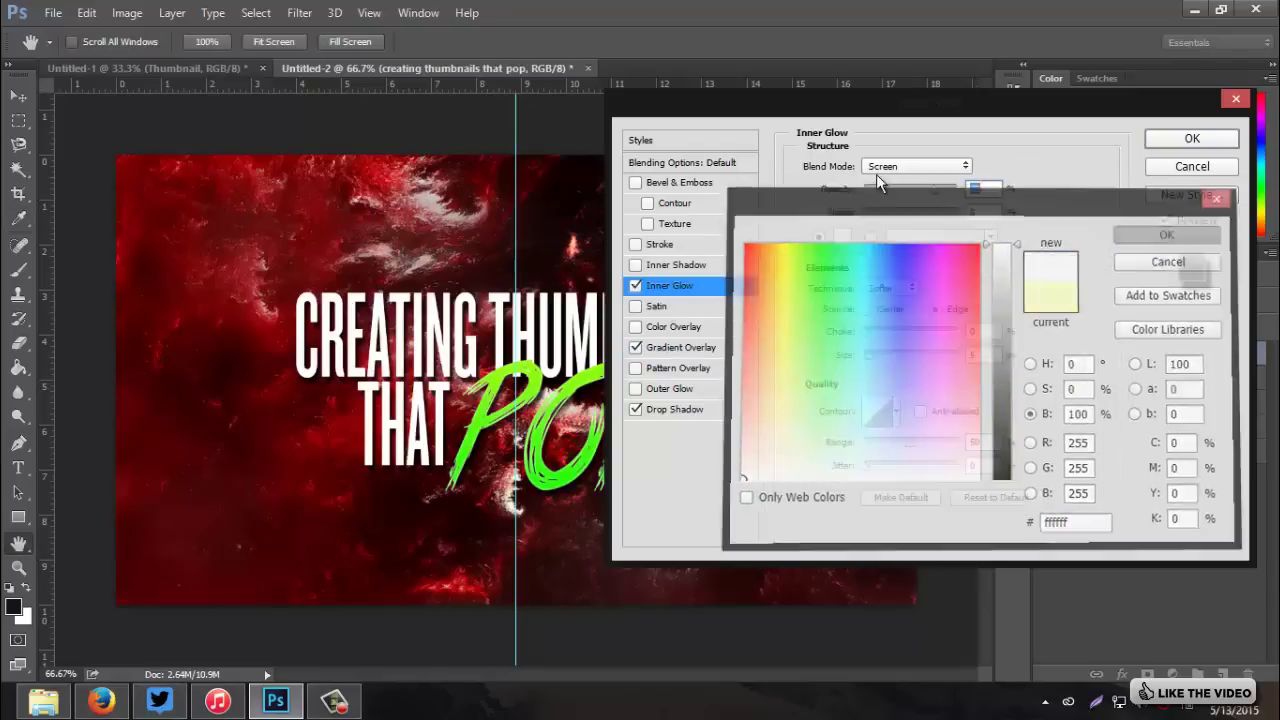
pyautogui.click(878, 168)
pyautogui.click(893, 350)
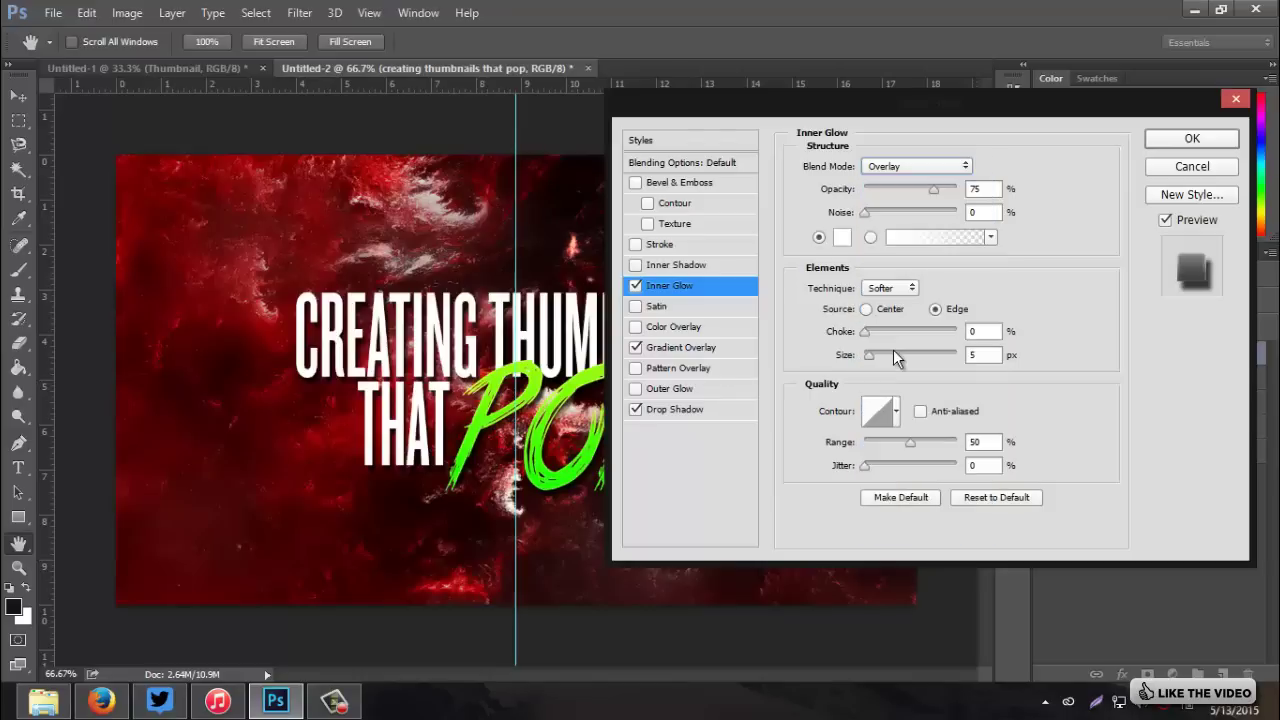
pyautogui.click(898, 190)
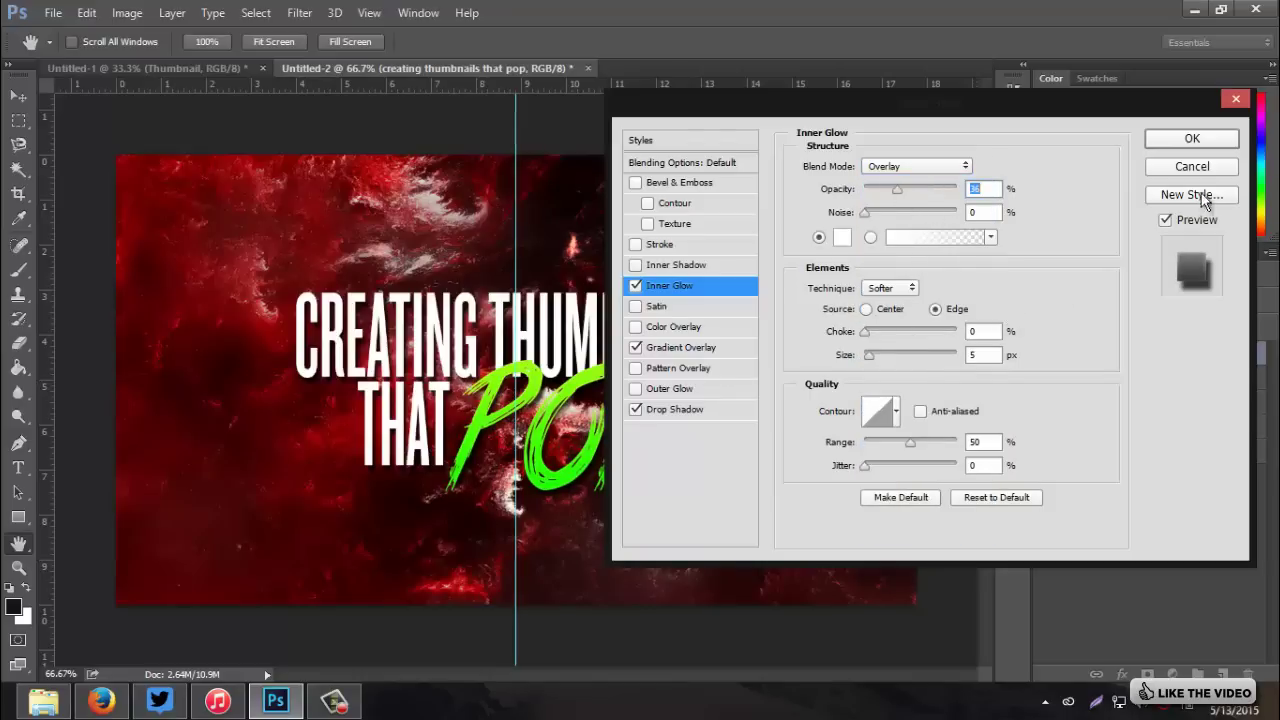
pyautogui.click(1192, 139)
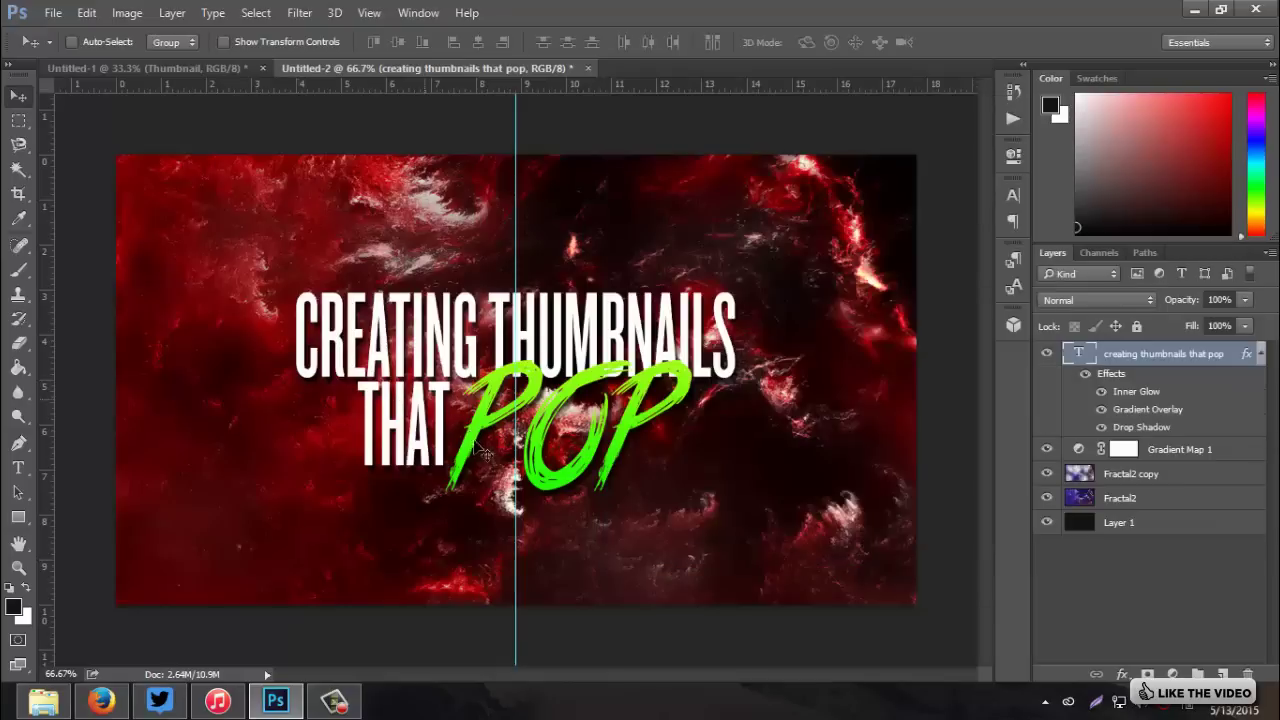
# Step: Change the title's white text colour to light grey #eeeeee and commit the edit
pyautogui.click(20, 466)
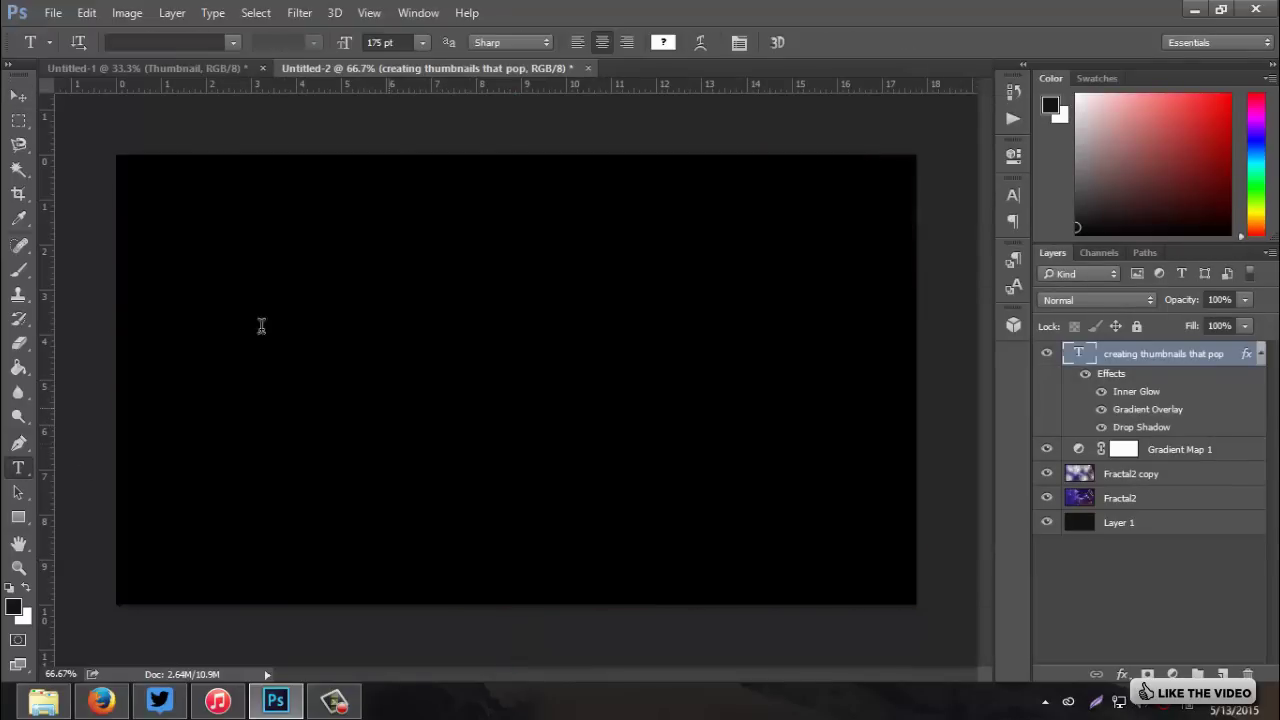
pyautogui.click(260, 323)
pyautogui.hotkey('ctrl', 'a')
pyautogui.hotkey('ctrl', 'h')
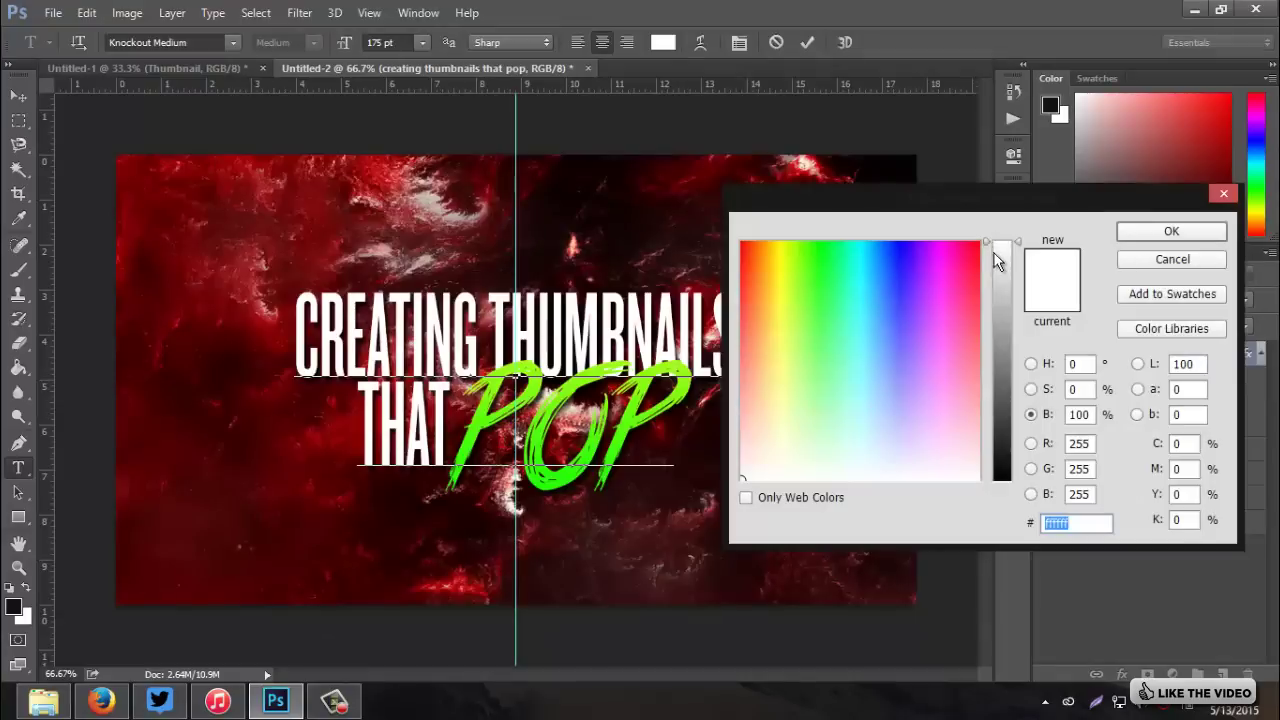
pyautogui.click(998, 256)
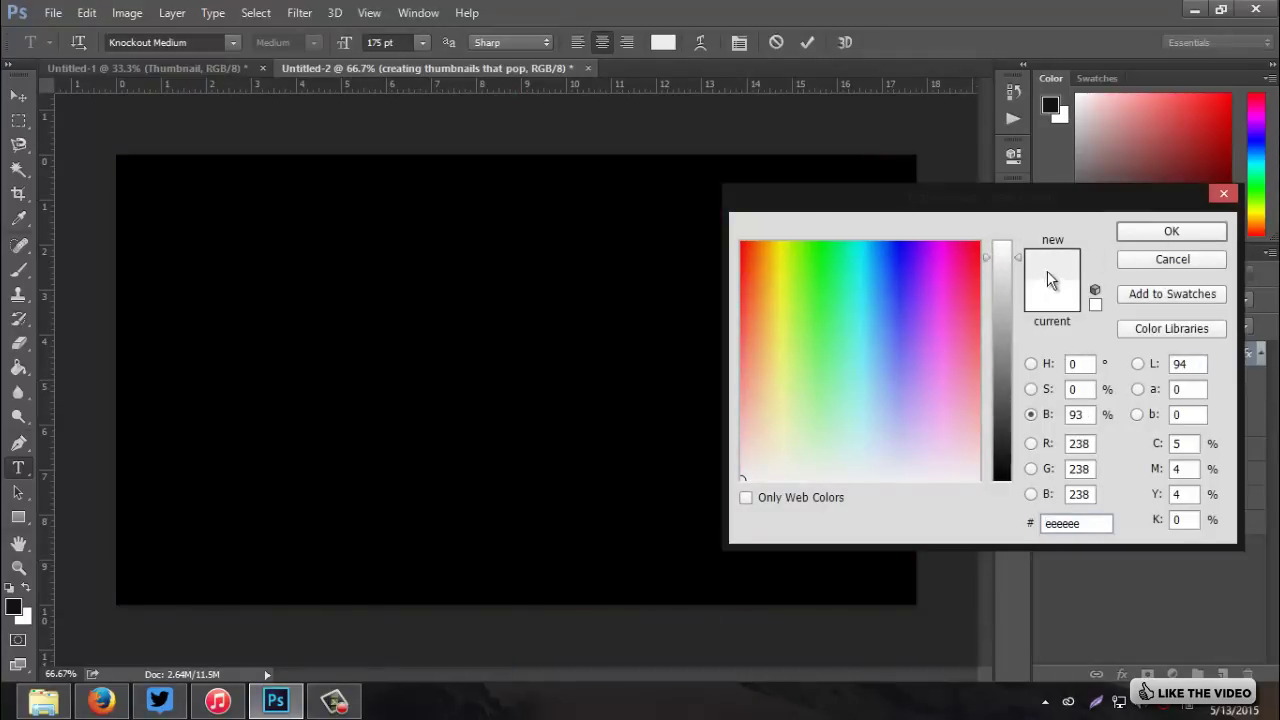
pyautogui.click(1171, 231)
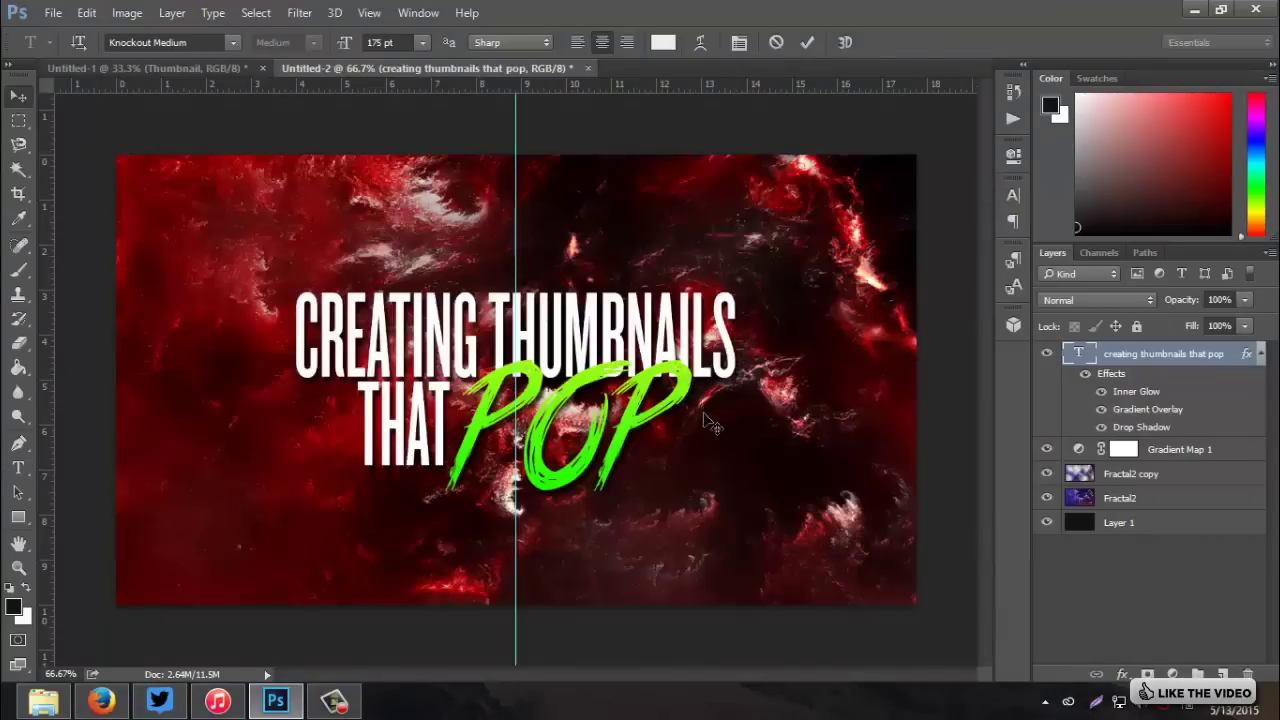
pyautogui.hotkey('ctrl', 'Return')
pyautogui.press('v')
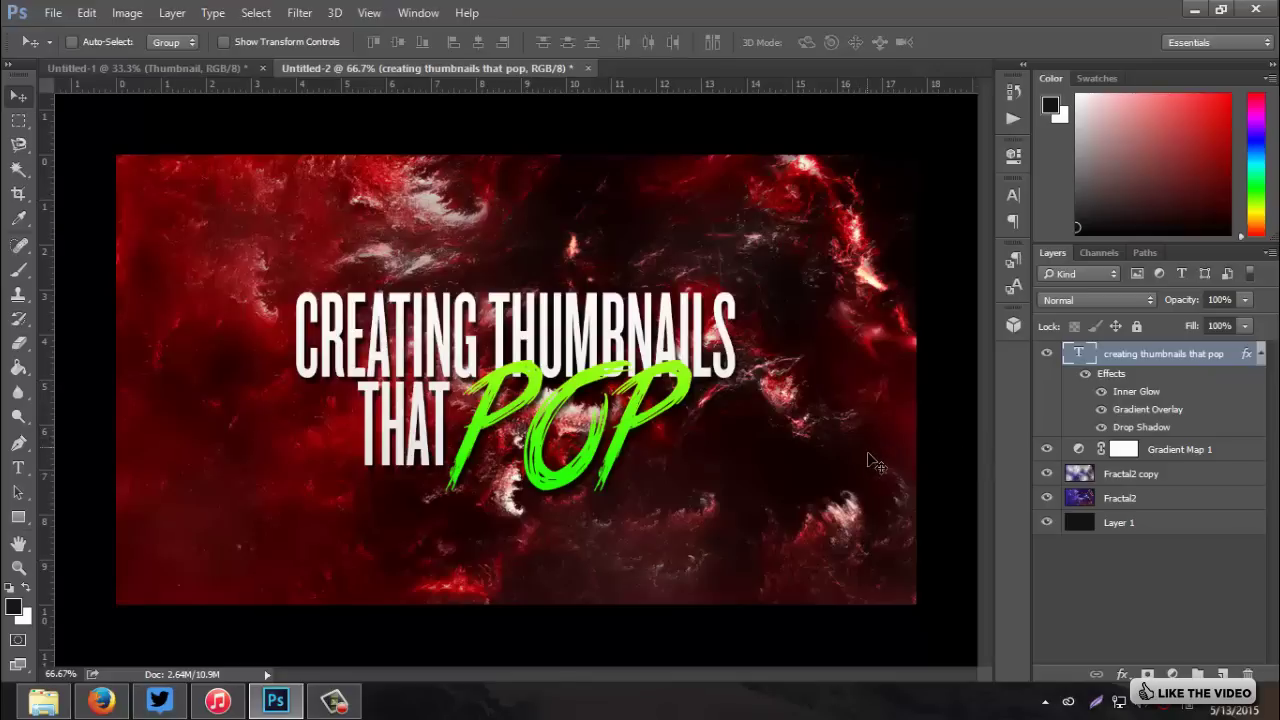
# Step: Collapse the text layer's effects list, toggle guides, and select the Gradient Map 1 layer
pyautogui.click(1259, 355)
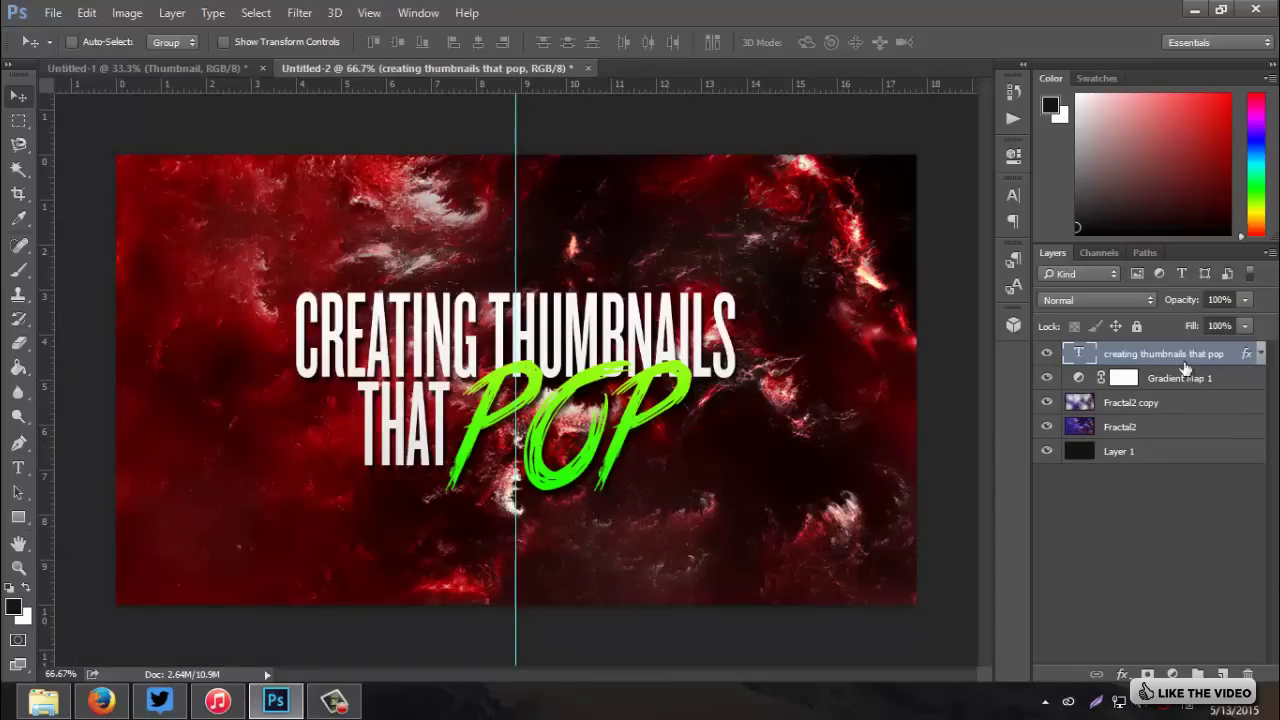
pyautogui.hotkey('ctrl', ';')
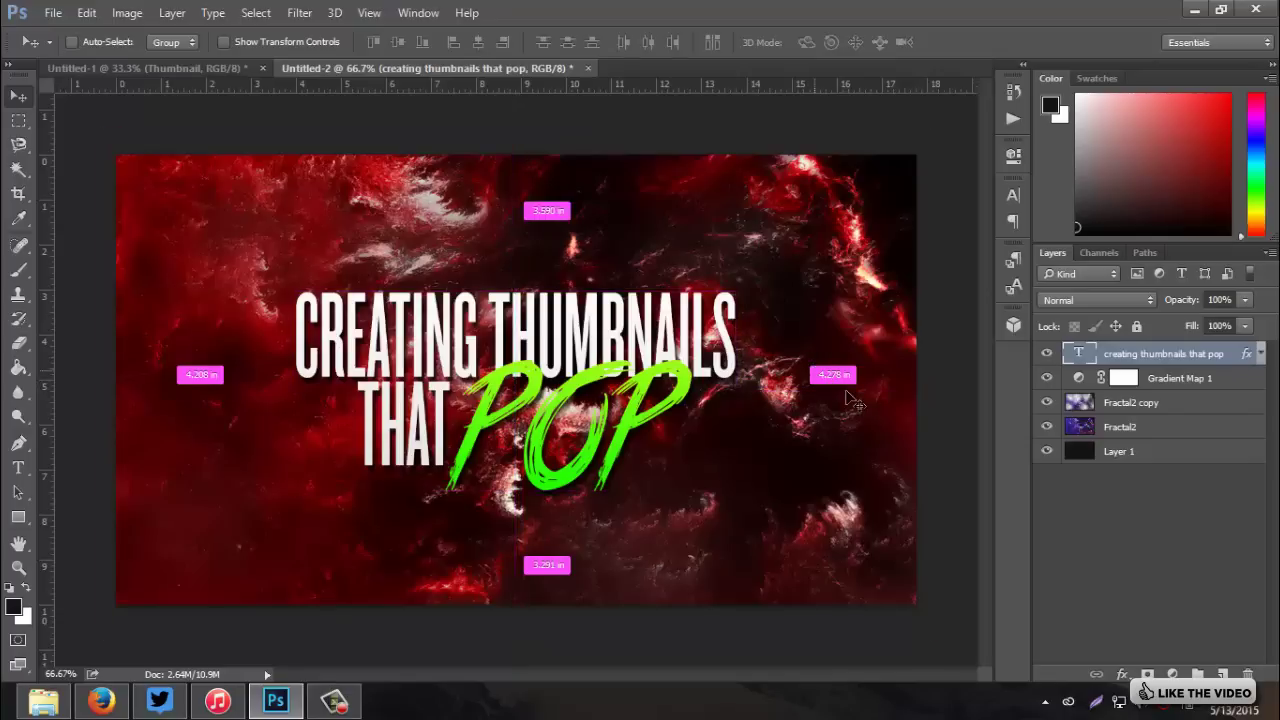
pyautogui.click(1195, 380)
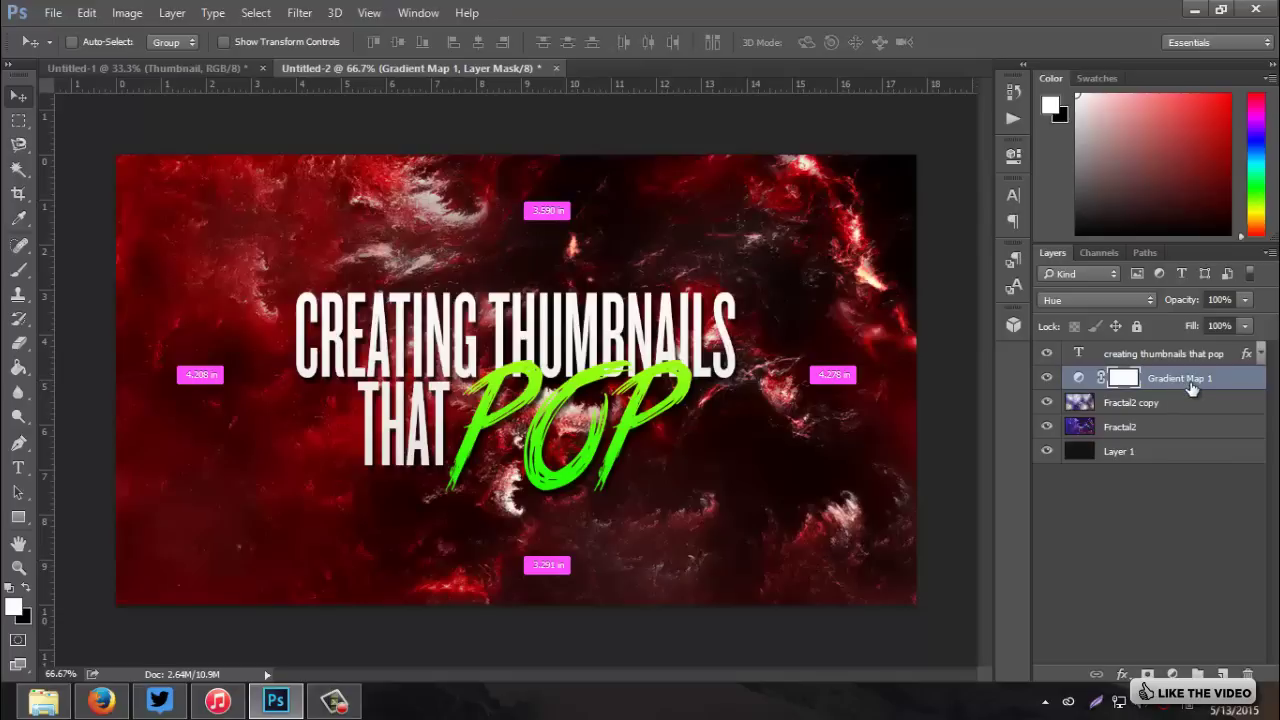
# Step: On new Layer 2, dab three soft white 500 px spots and set the layer to Overlay
pyautogui.click(1224, 673)
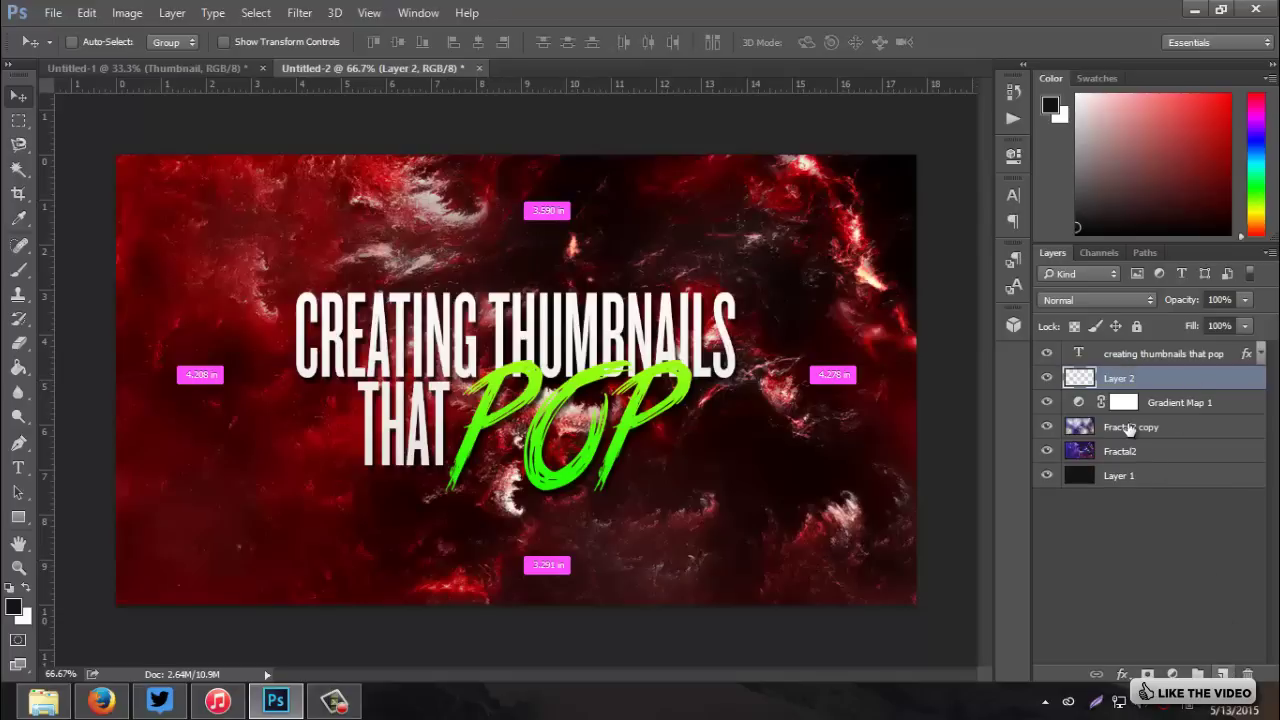
pyautogui.click(19, 271)
pyautogui.press('x')
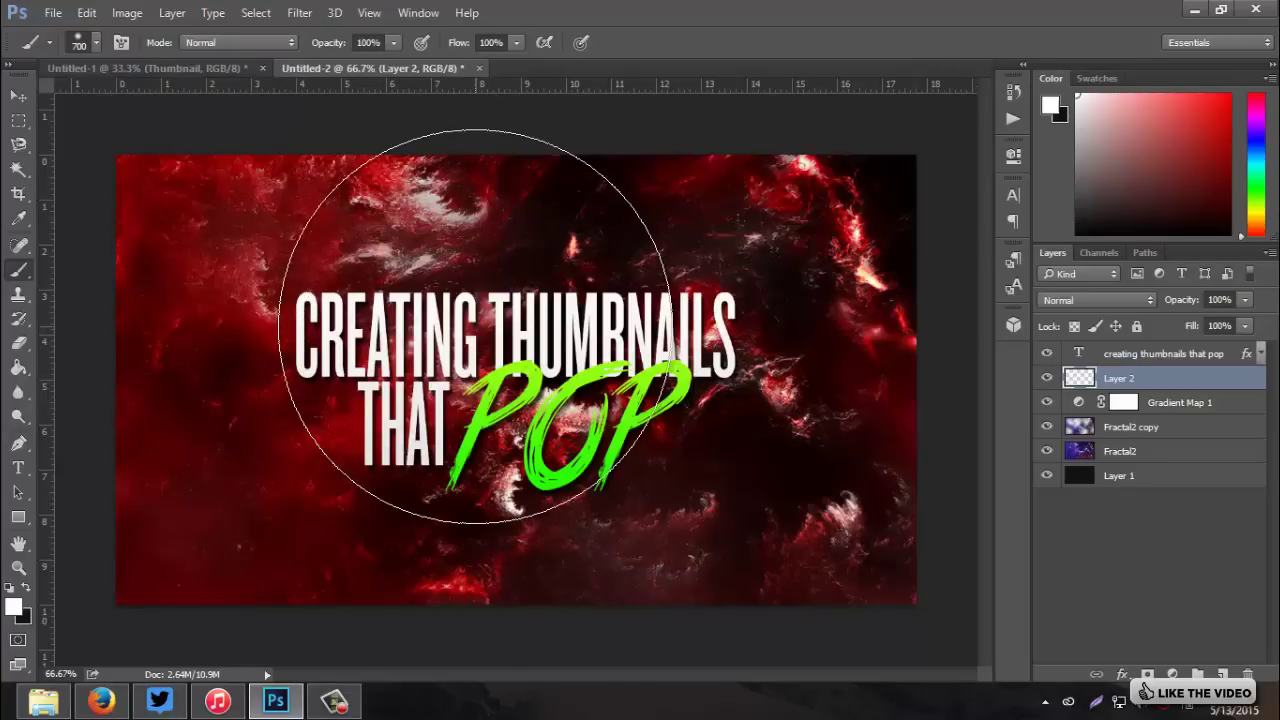
pyautogui.press('[')
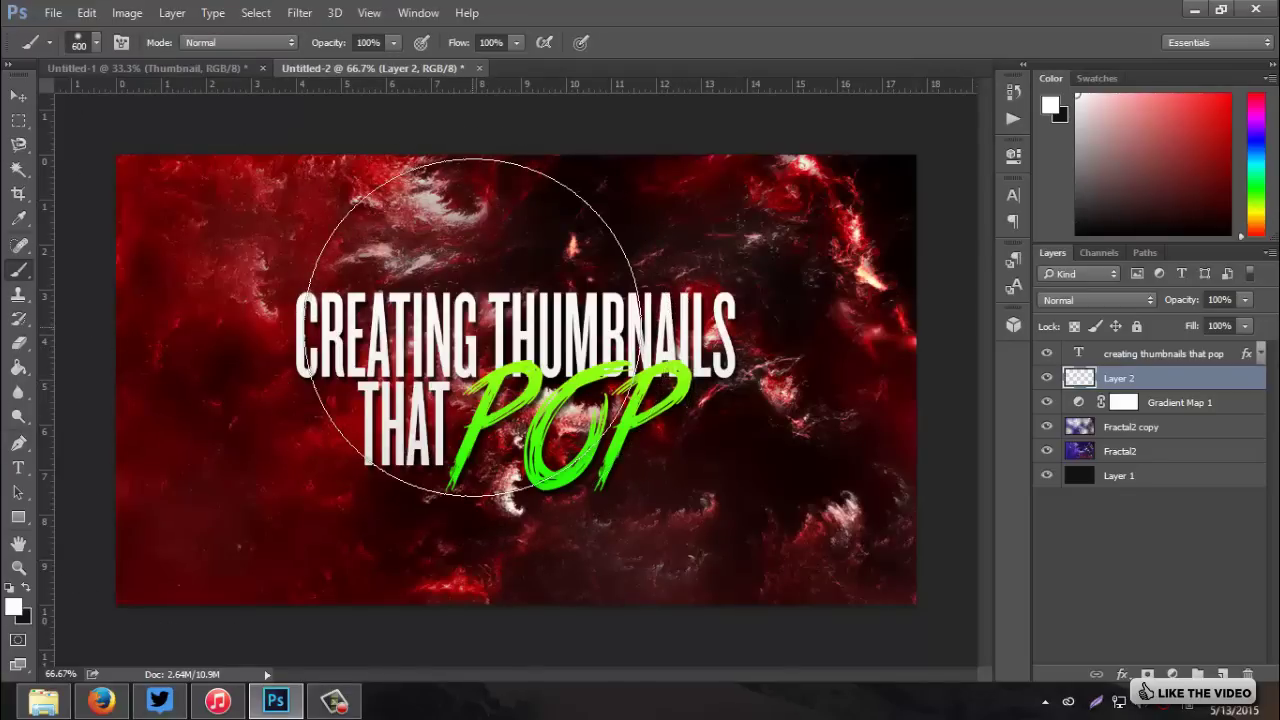
pyautogui.press('[')
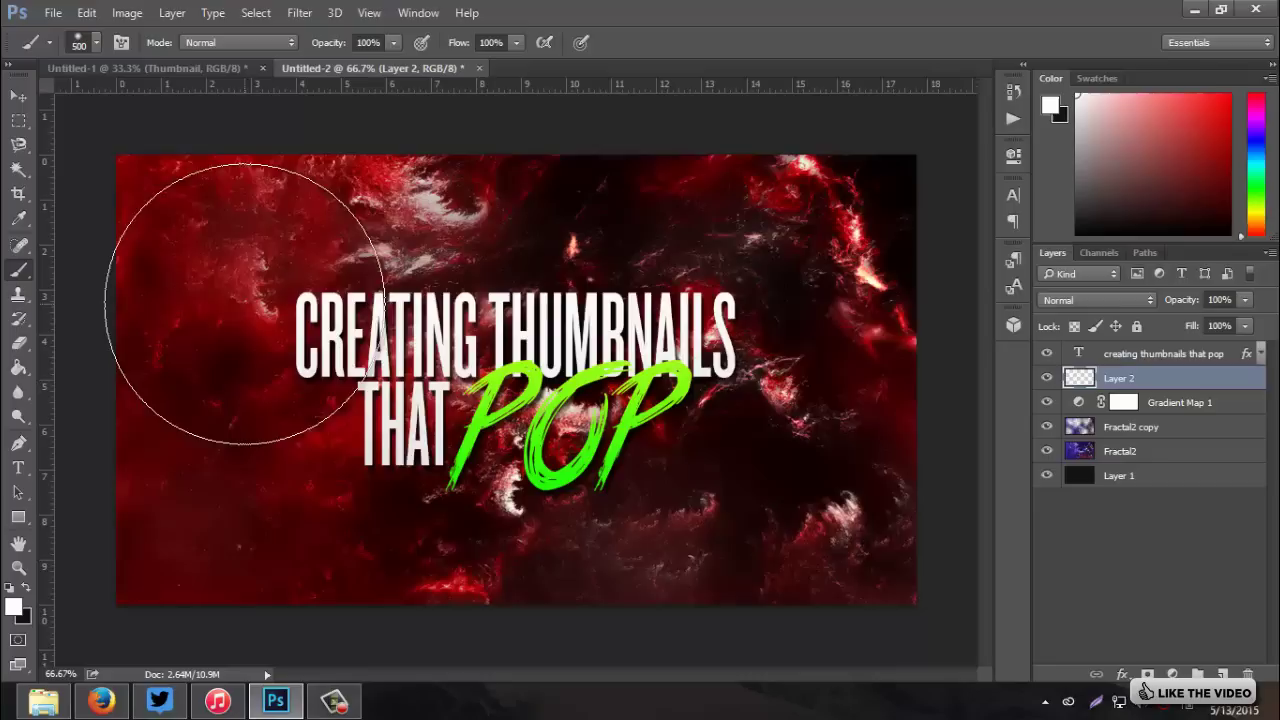
pyautogui.click(130, 220)
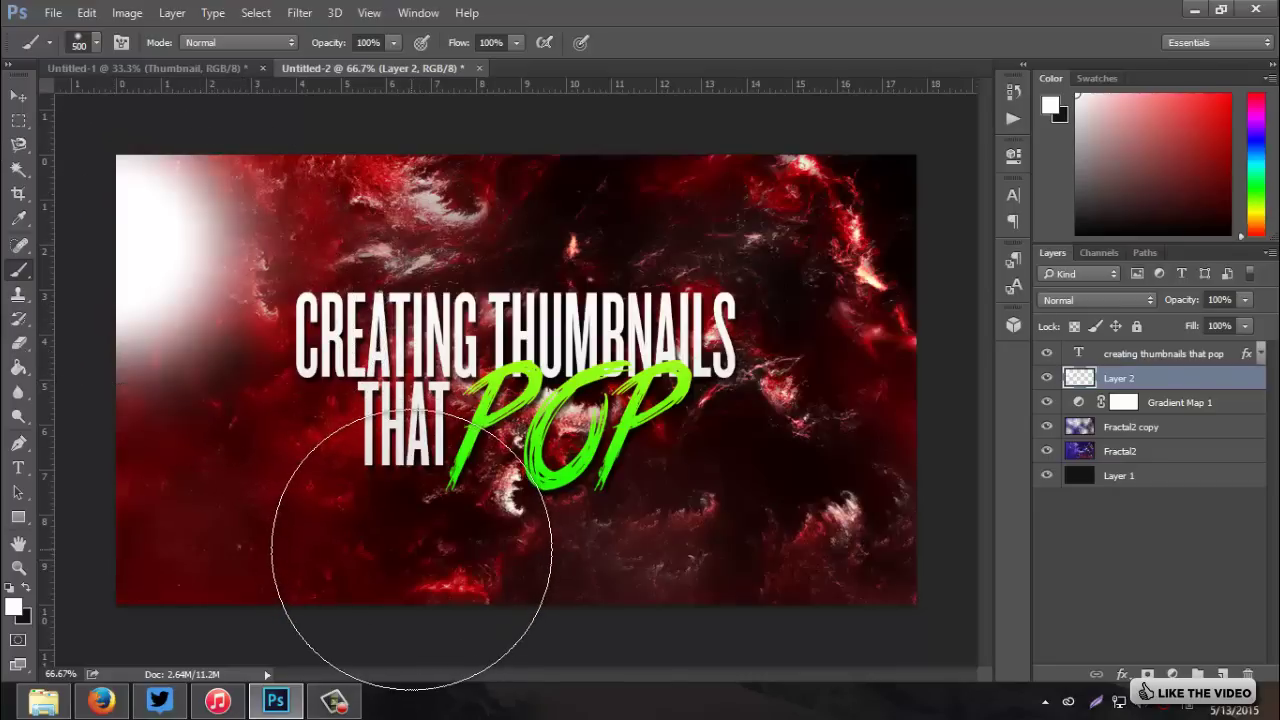
pyautogui.click(412, 540)
pyautogui.click(823, 360)
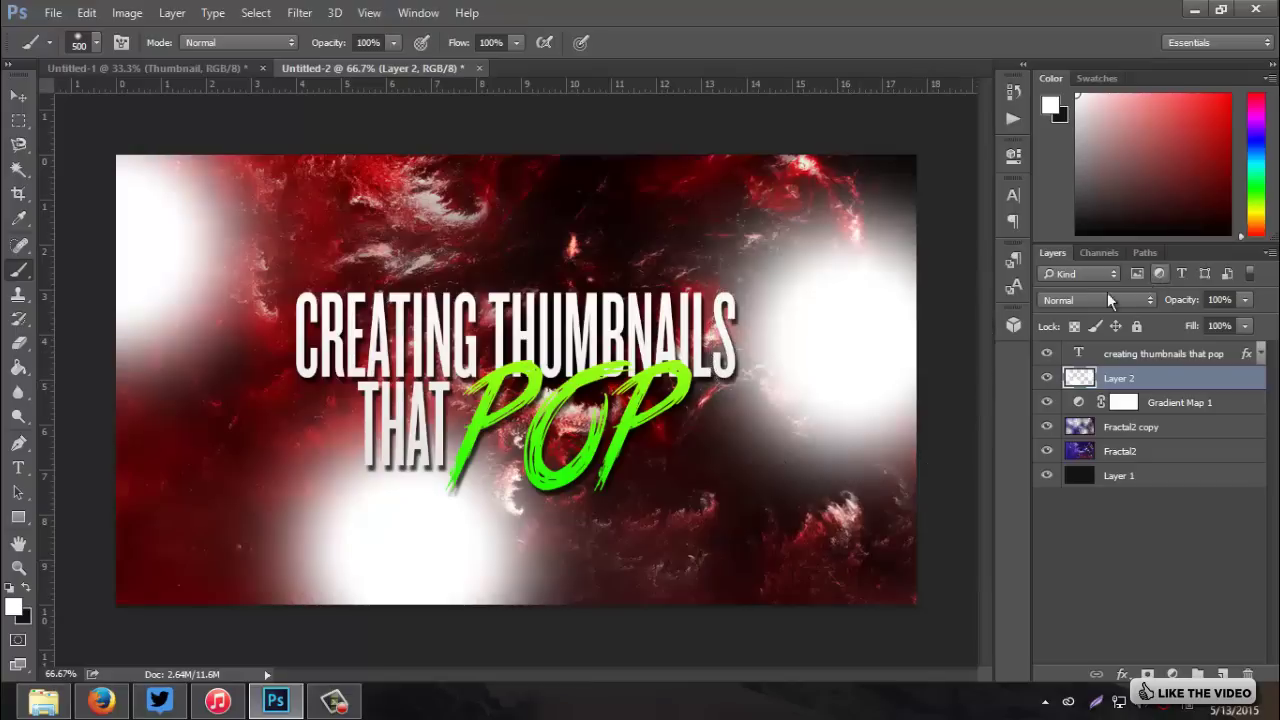
pyautogui.click(1100, 300)
pyautogui.click(1090, 486)
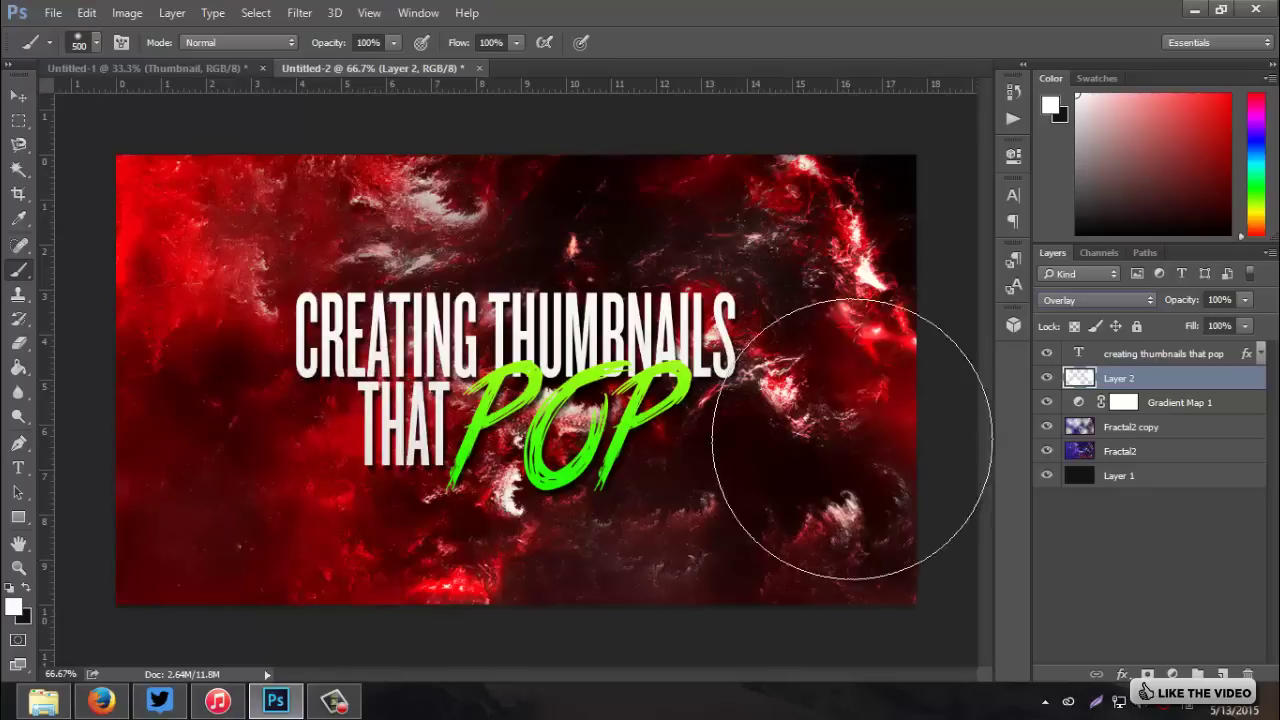
# Step: On new Layer 3, paint a fractal-sampled red dab upper right, blended Lighten at 36%
pyautogui.click(1223, 674)
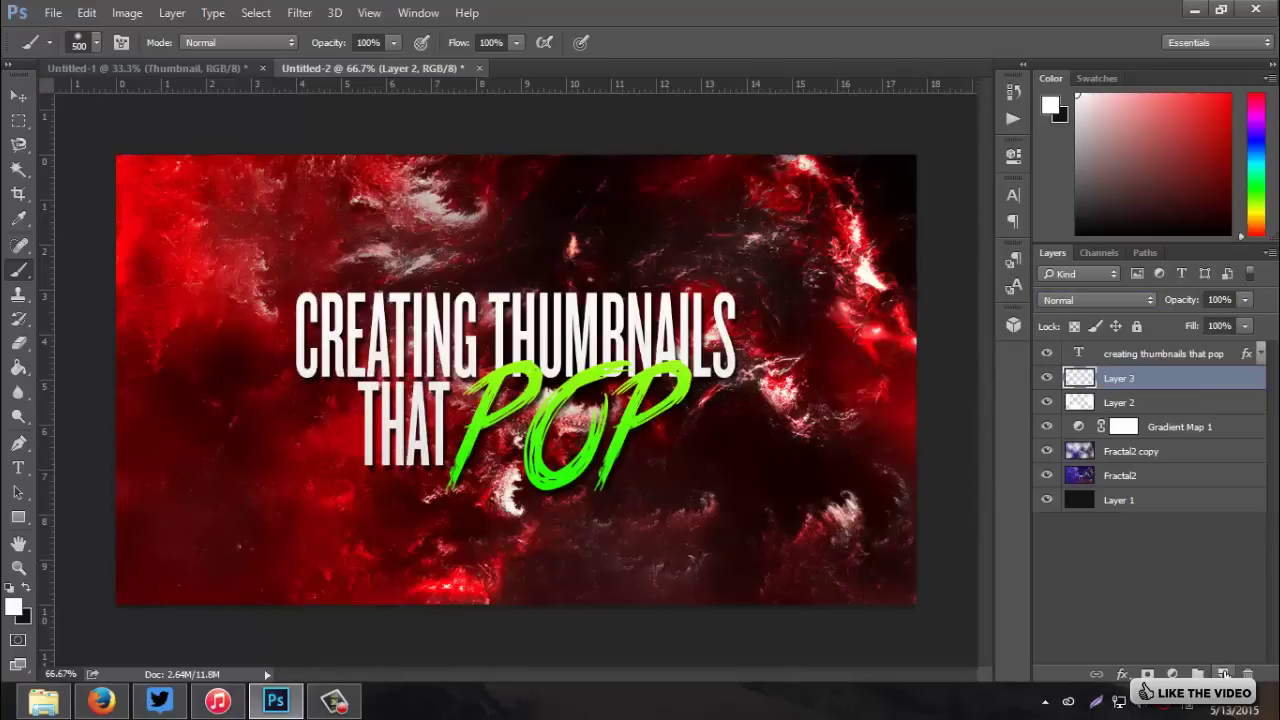
pyautogui.click(14, 604)
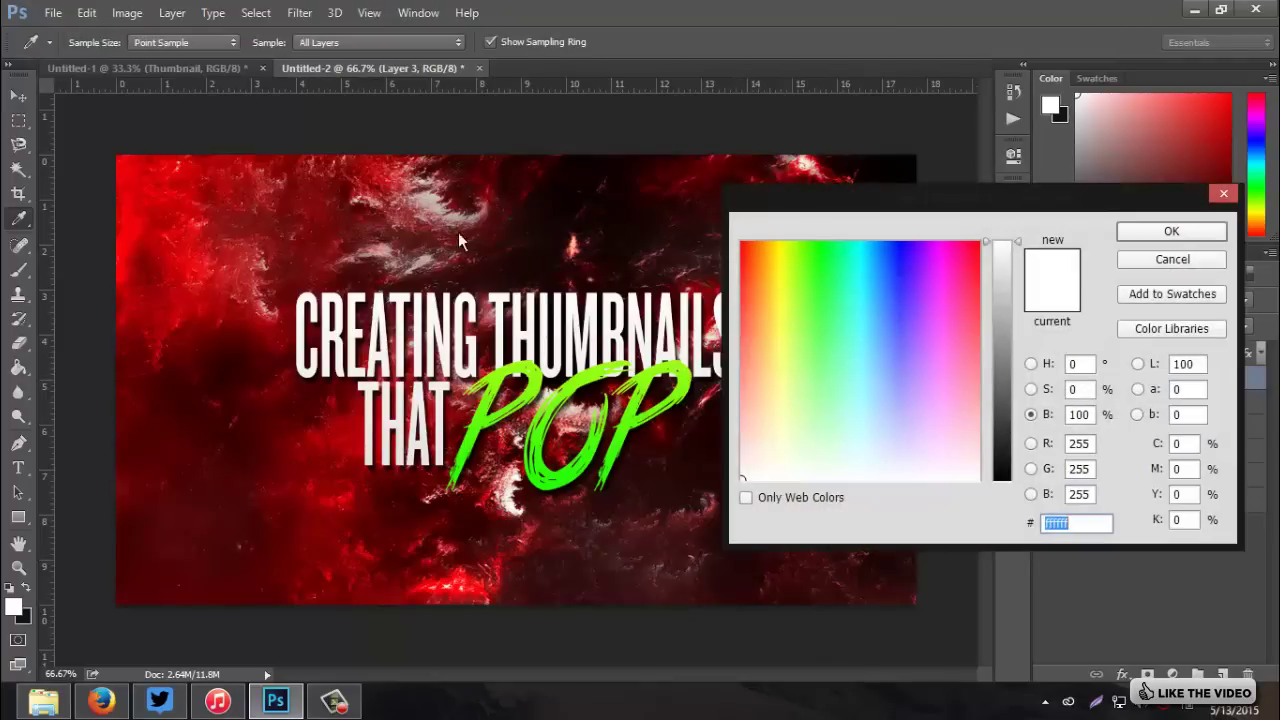
pyautogui.click(145, 184)
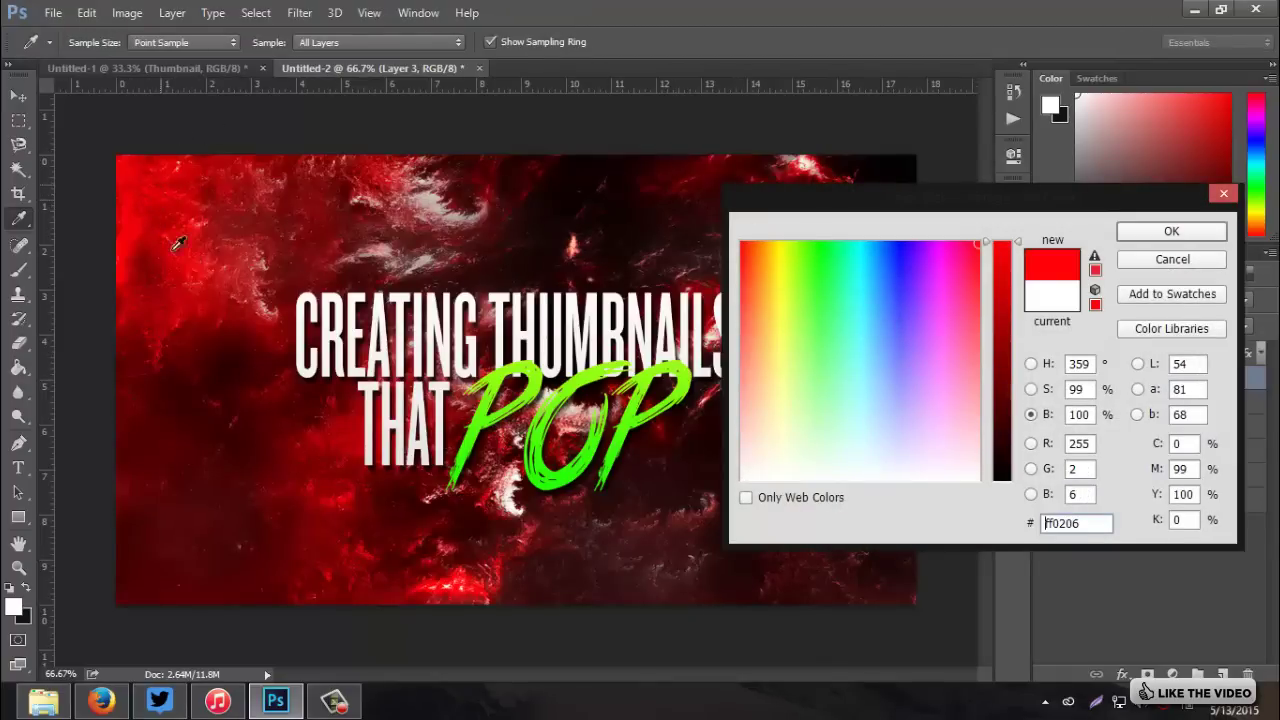
pyautogui.click(1145, 230)
pyautogui.press('b')
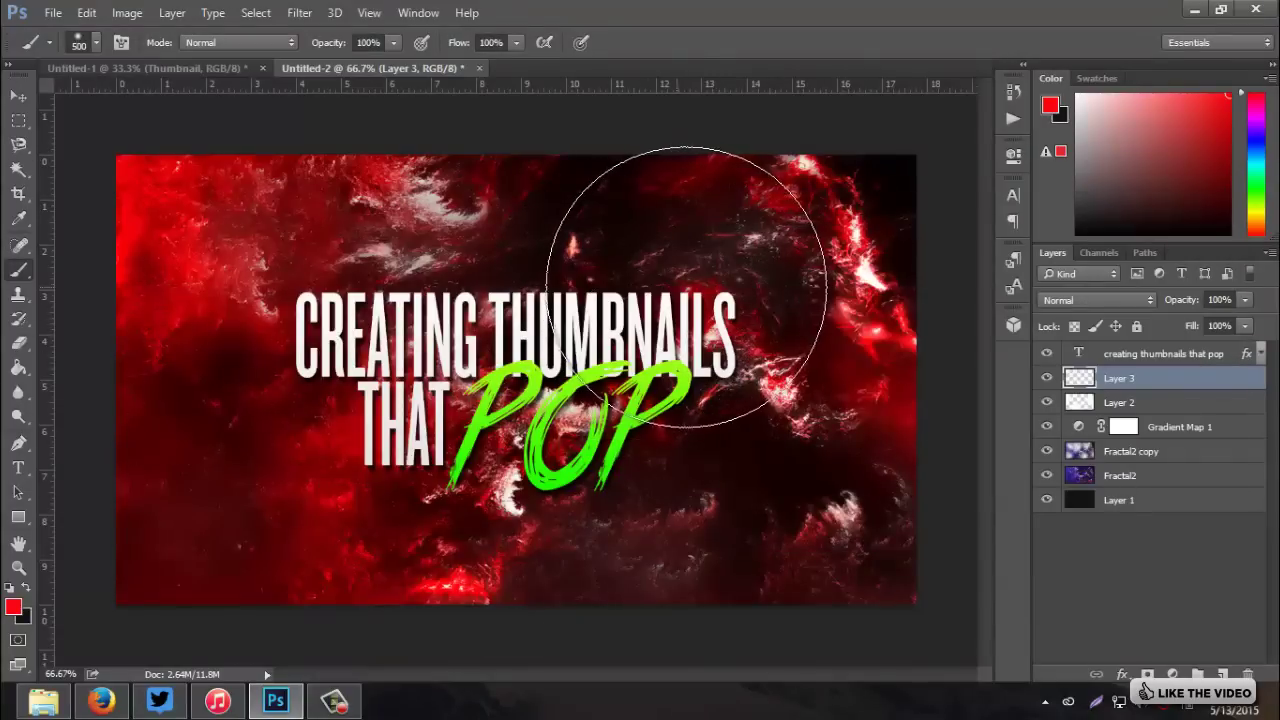
pyautogui.click(722, 278)
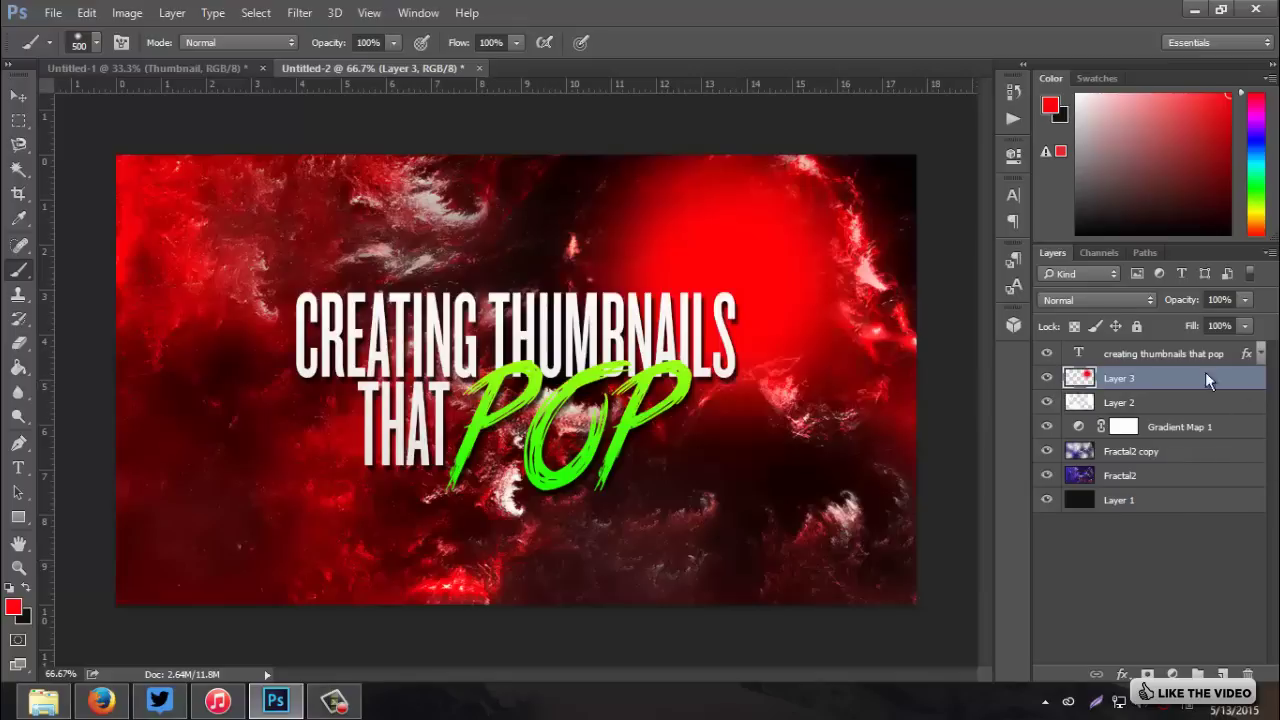
pyautogui.click(1105, 302)
pyautogui.click(1100, 372)
pyautogui.moveTo(1187, 300); pyautogui.dragTo(1127, 302)
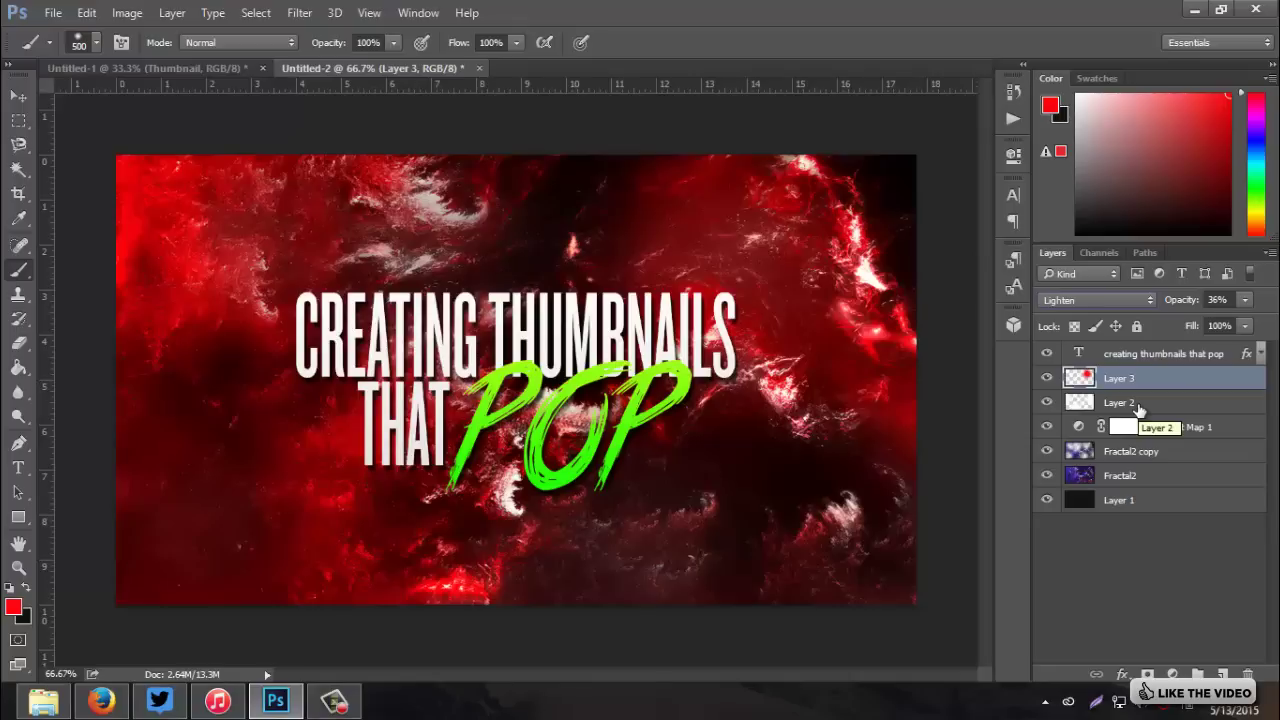
# Step: Lower the Fractal2 layer's opacity from 70% to 50%, then reselect Layer 3
pyautogui.click(1158, 478)
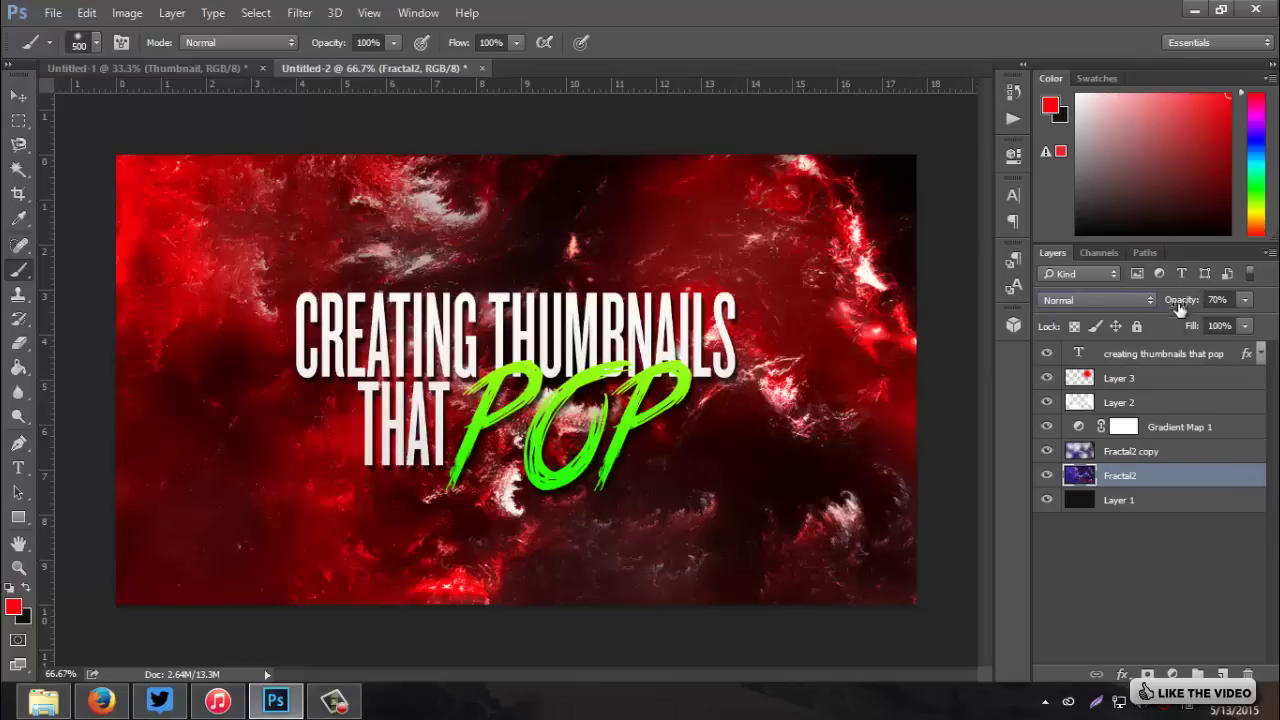
pyautogui.moveTo(1180, 308); pyautogui.dragTo(1165, 305)
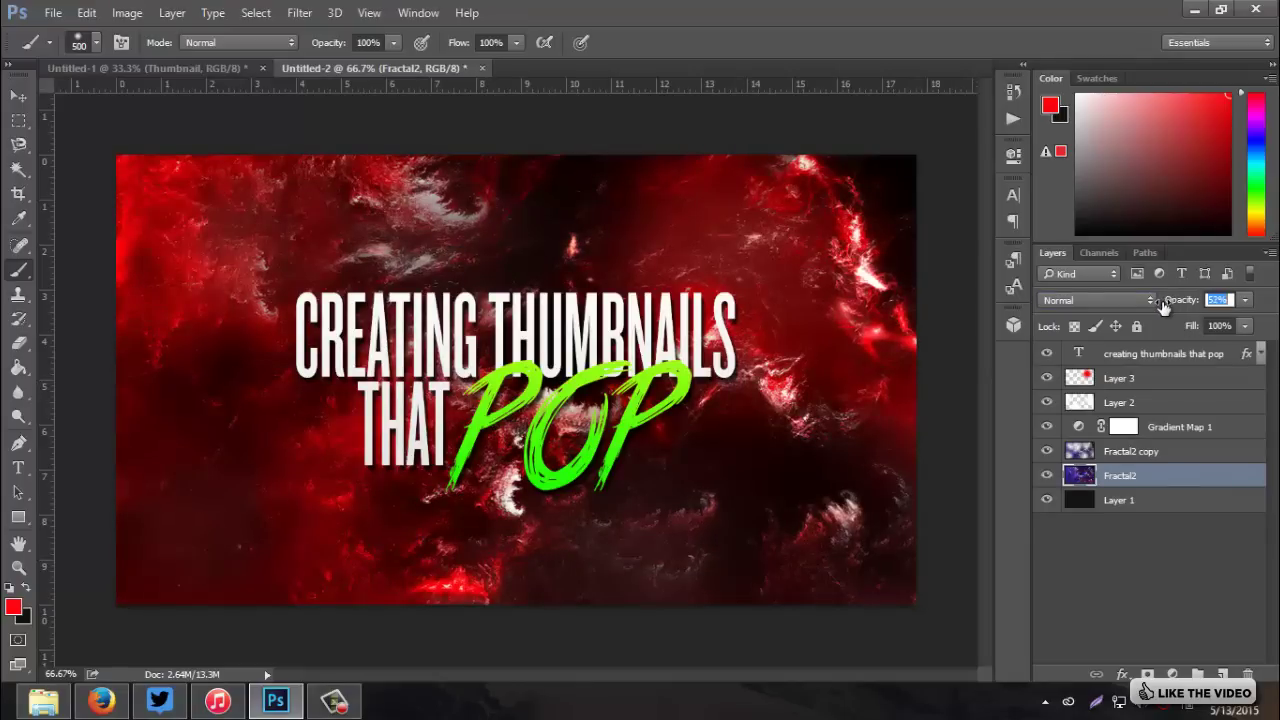
pyautogui.press('Return')
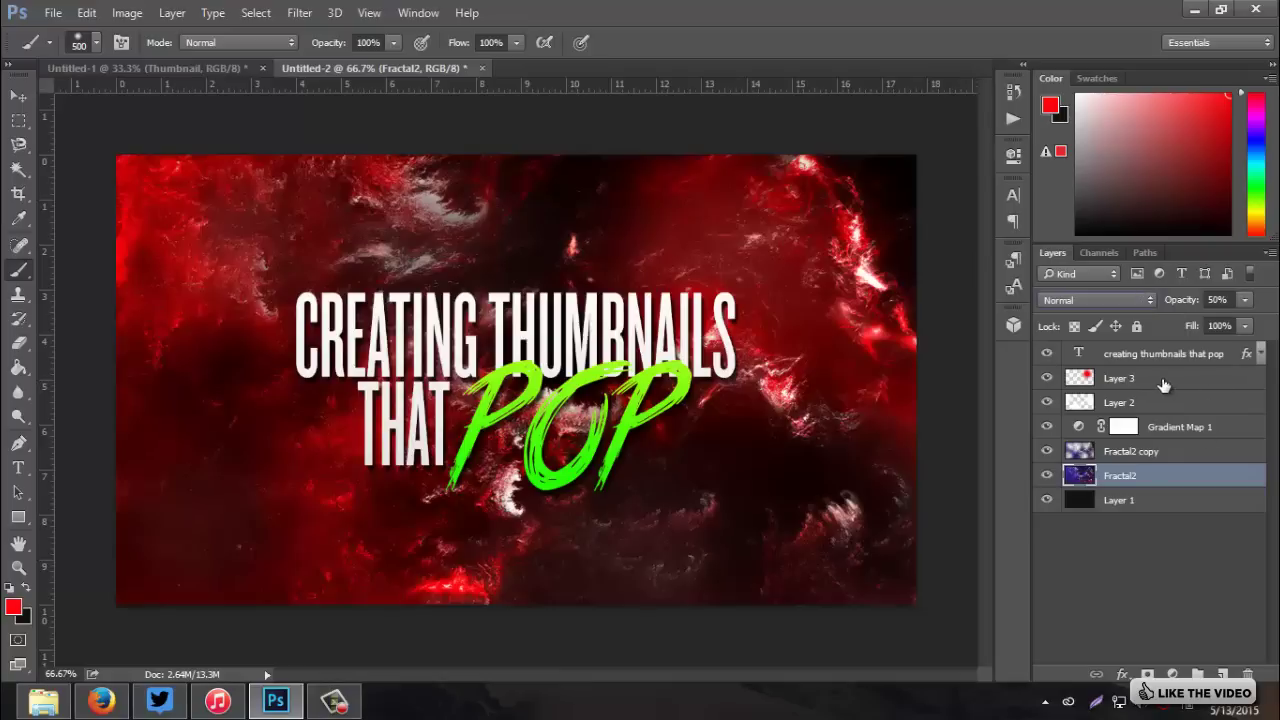
pyautogui.click(1163, 385)
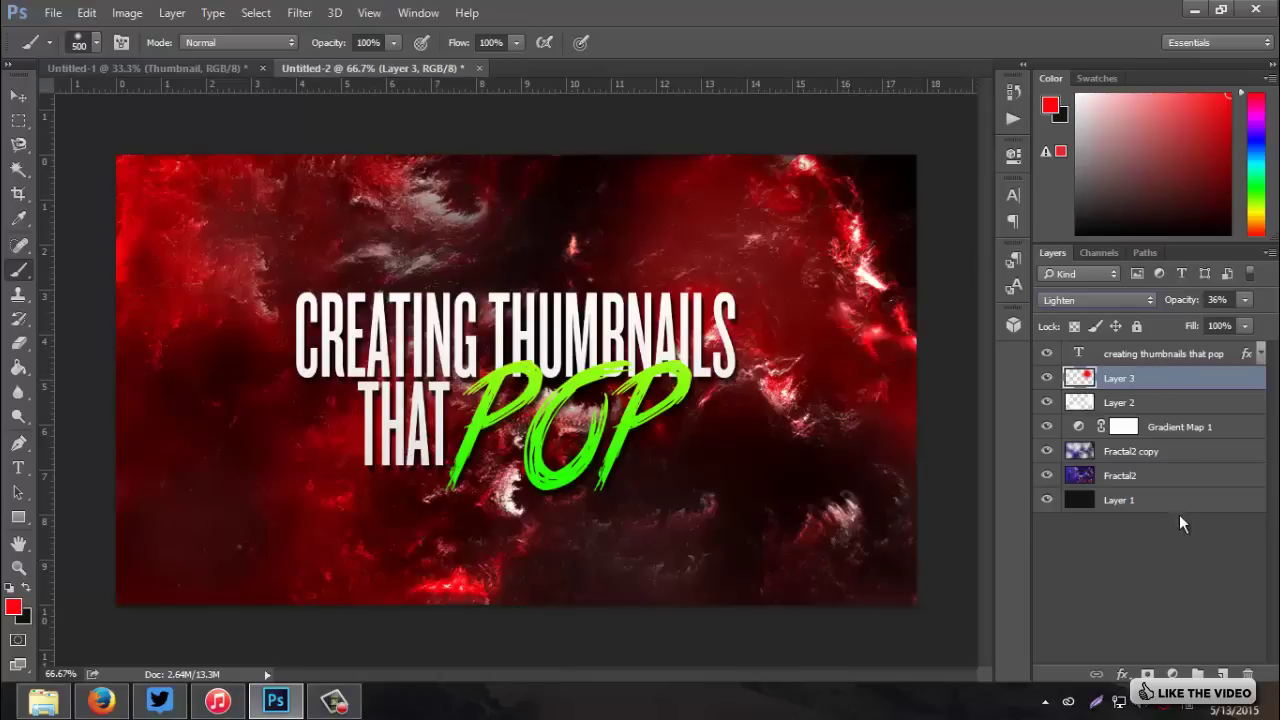
# Step: Add a new layer and fill it with a top-to-bottom white-to-black gradient
pyautogui.click(1224, 673)
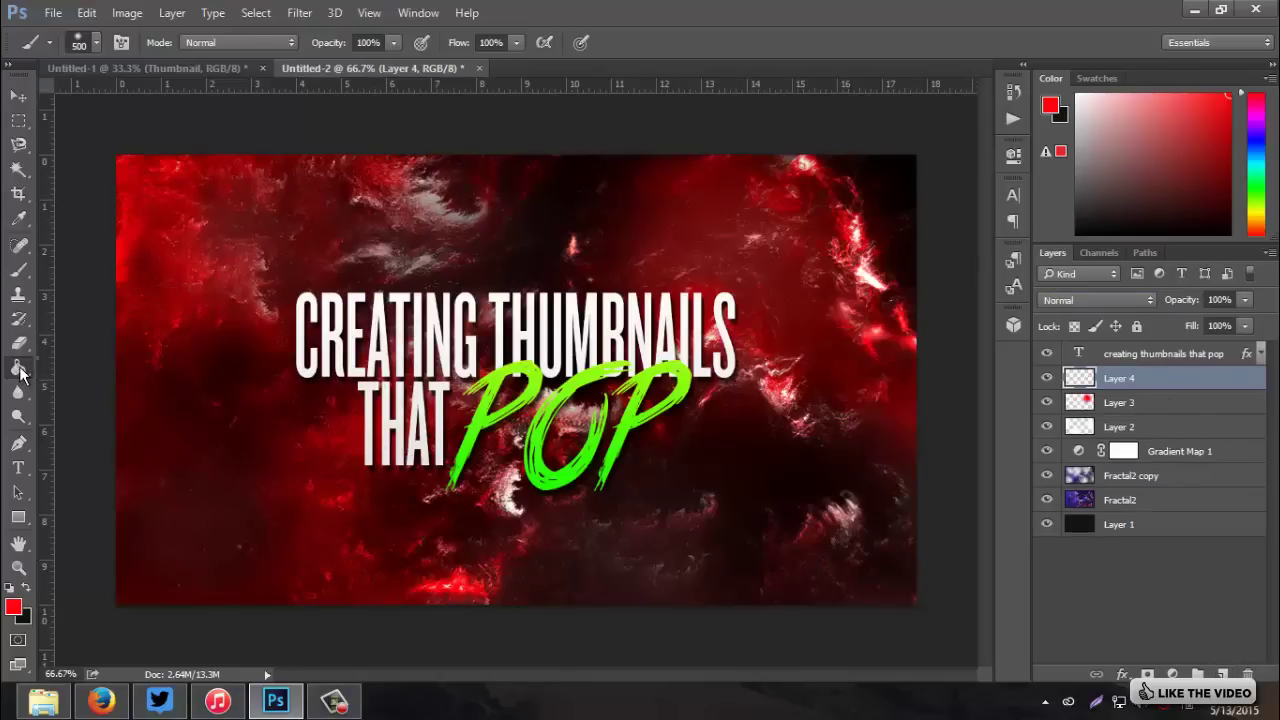
pyautogui.click(19, 368)
pyautogui.click(106, 364)
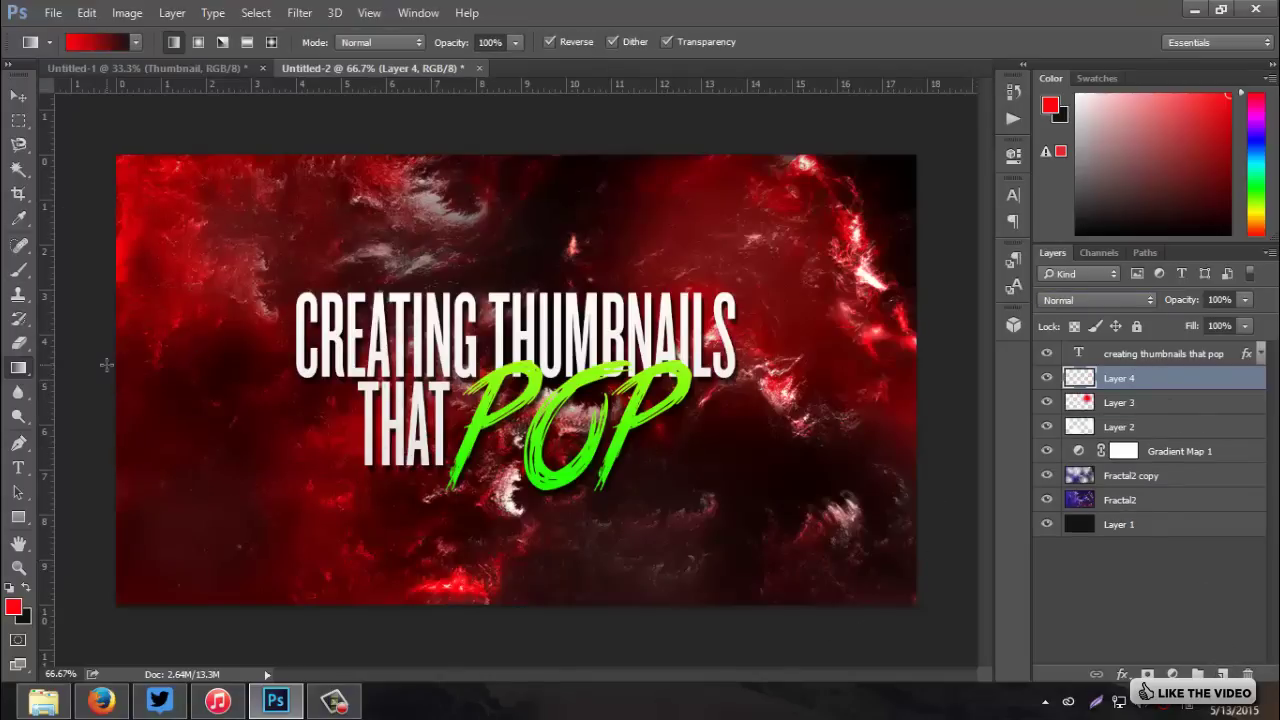
pyautogui.click(9, 590)
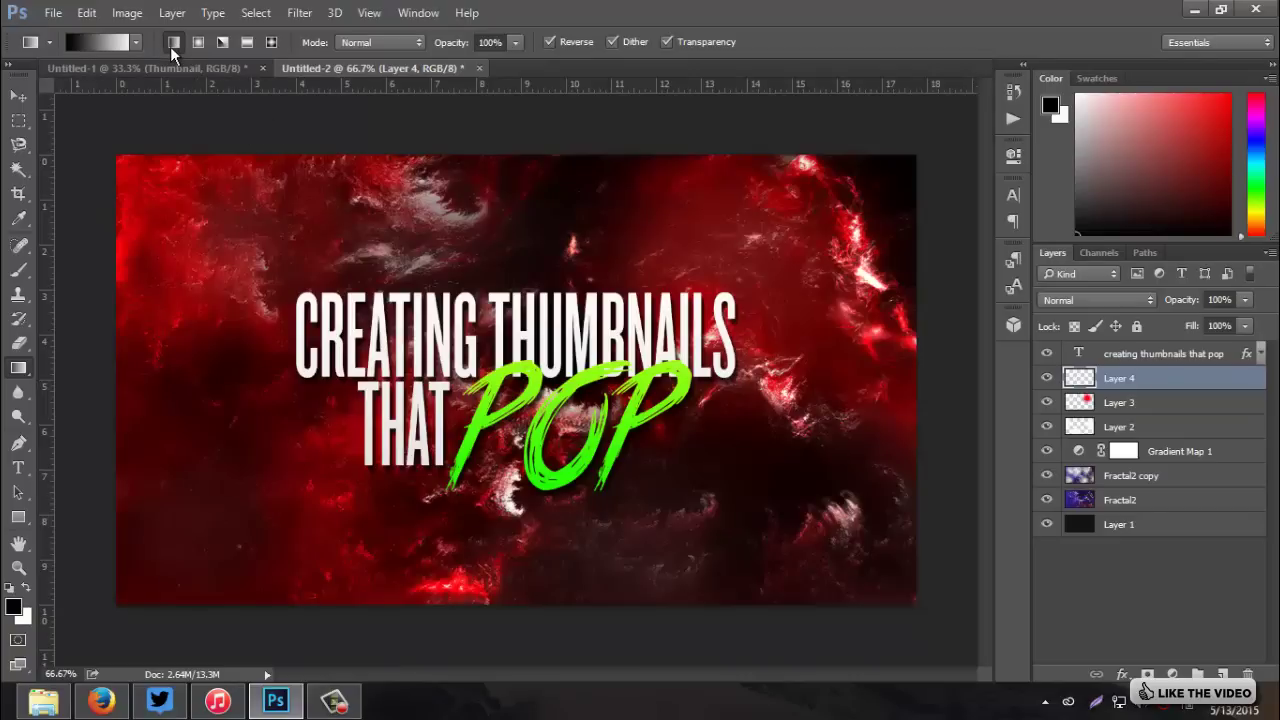
pyautogui.moveTo(540, 146); pyautogui.dragTo(528, 602)
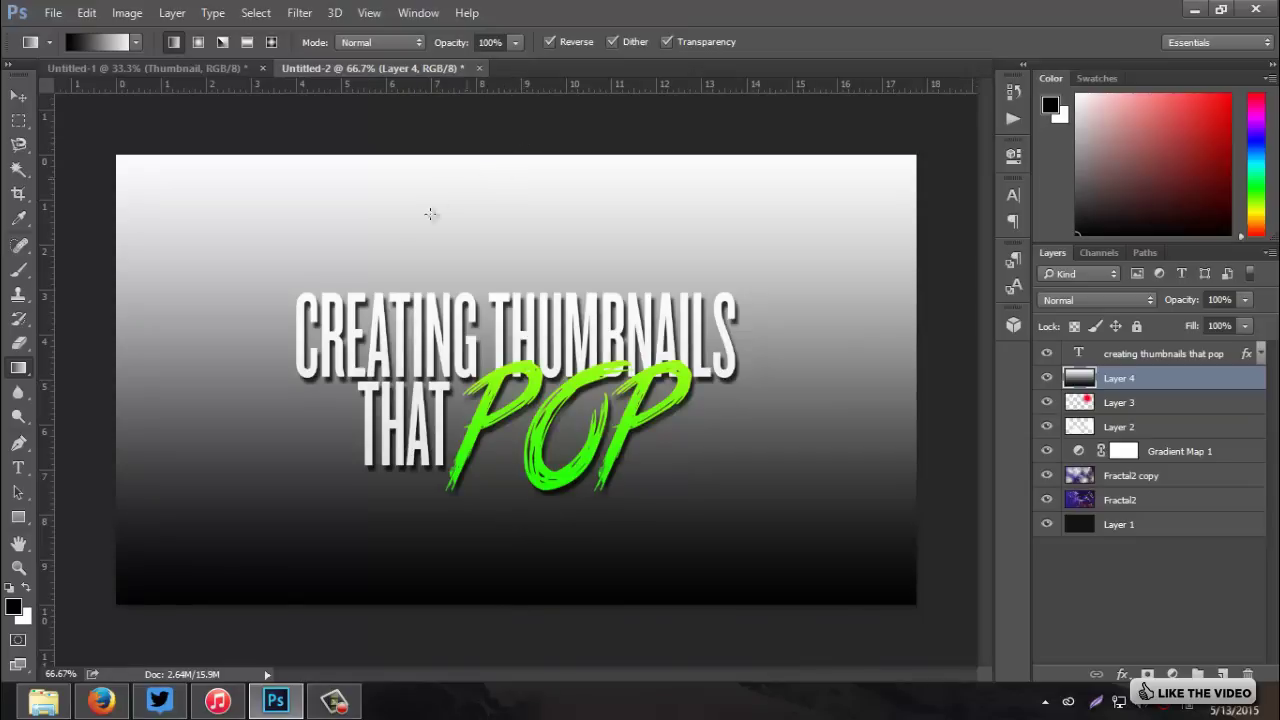
# Step: Apply a Square-type Wave distortion to the gradient
pyautogui.click(299, 13)
pyautogui.moveTo(520, 242)
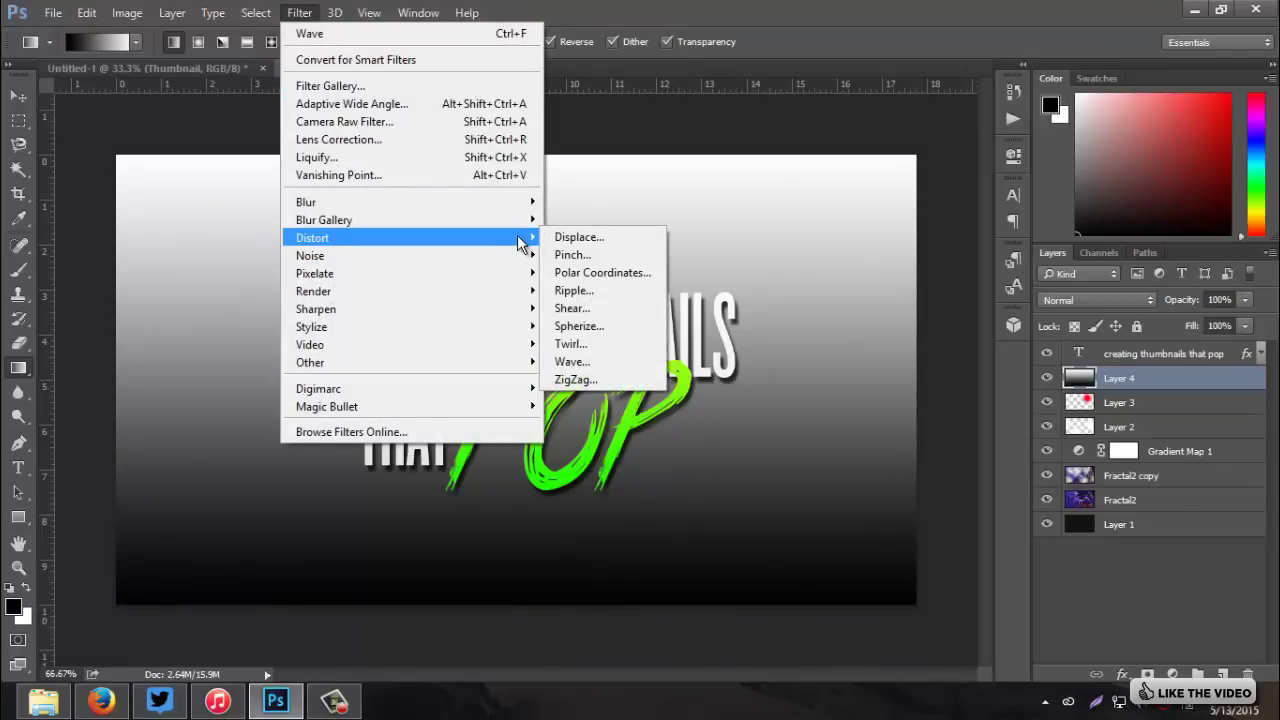
pyautogui.click(588, 361)
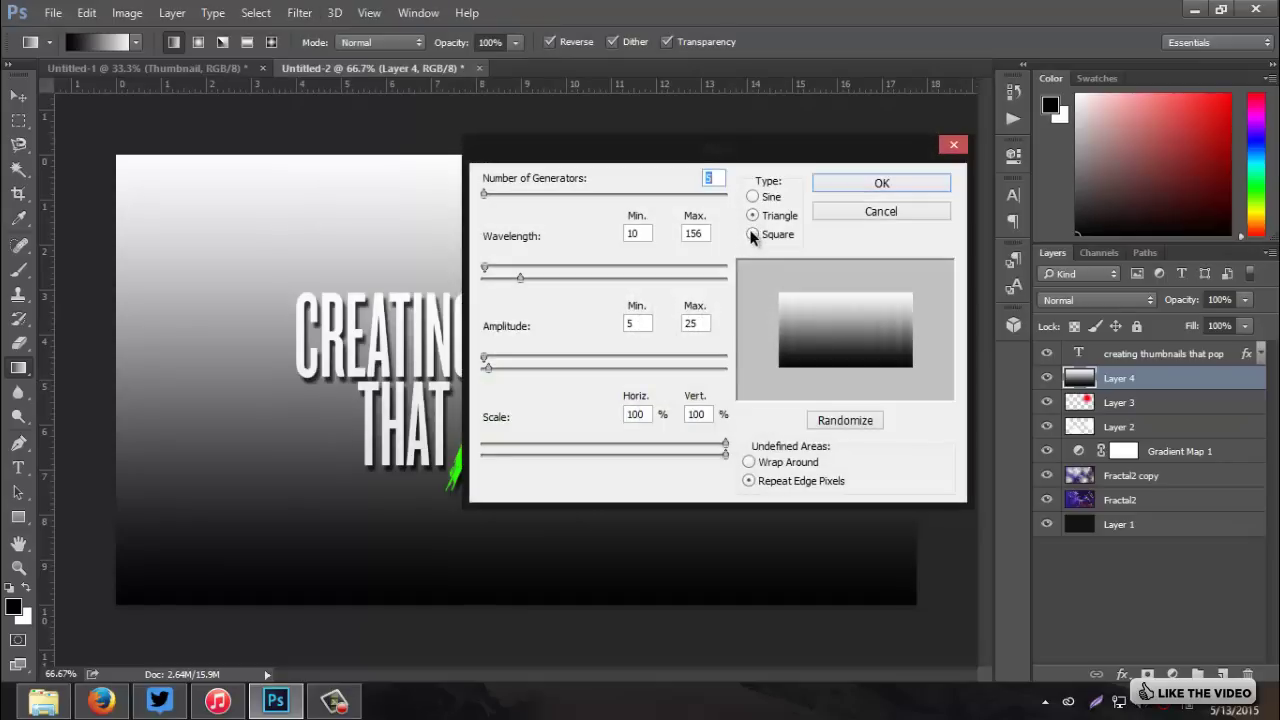
pyautogui.click(752, 234)
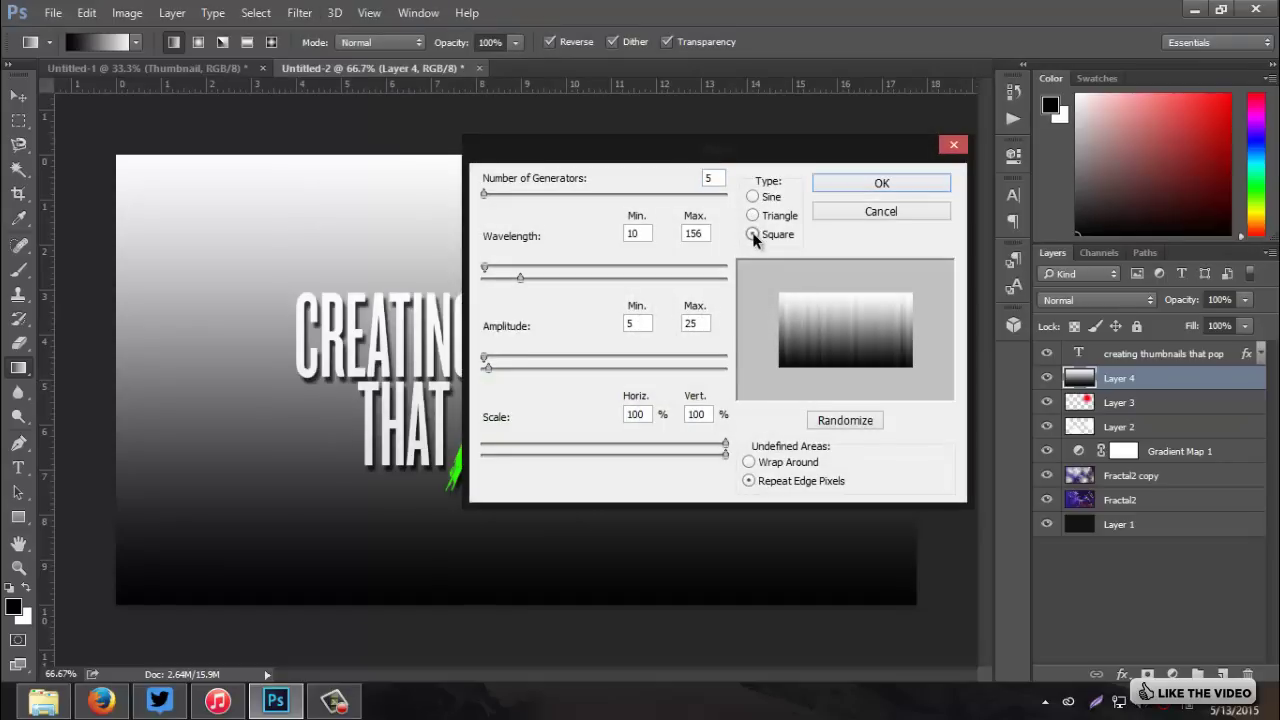
pyautogui.click(907, 182)
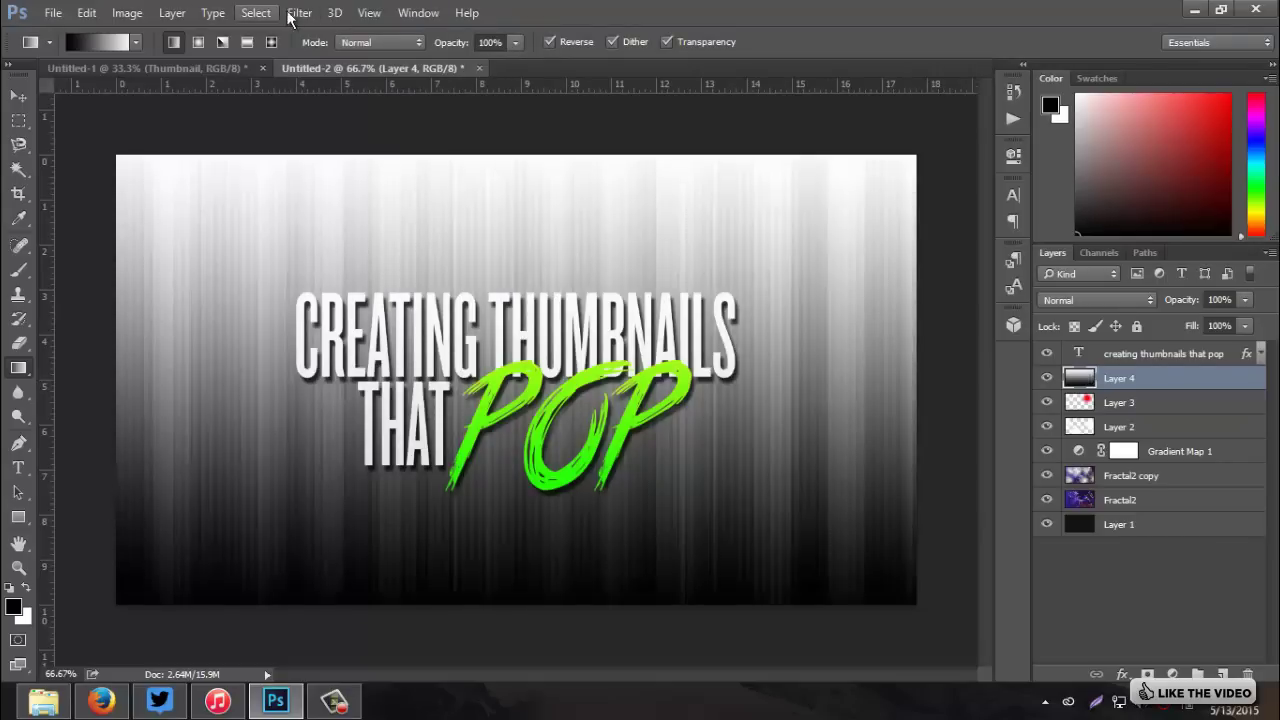
# Step: Apply Polar Coordinates to bend the waves into radial light rays
pyautogui.click(299, 14)
pyautogui.moveTo(478, 237)
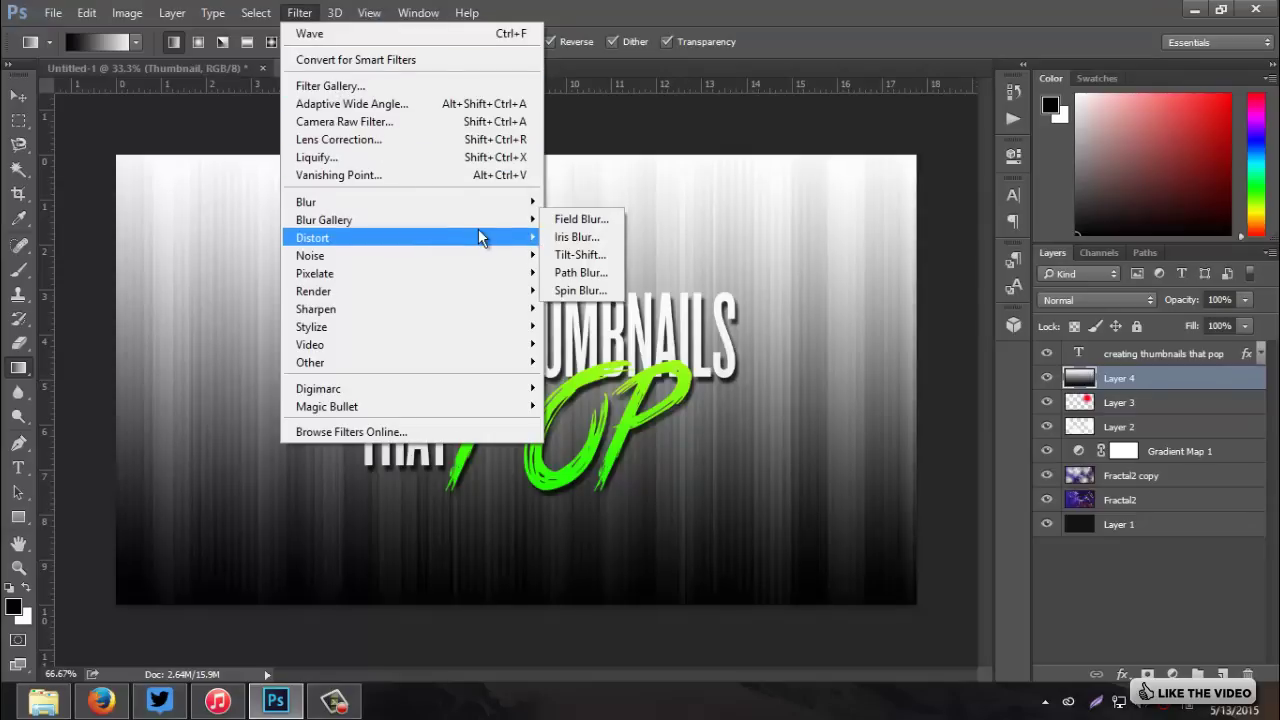
pyautogui.click(598, 274)
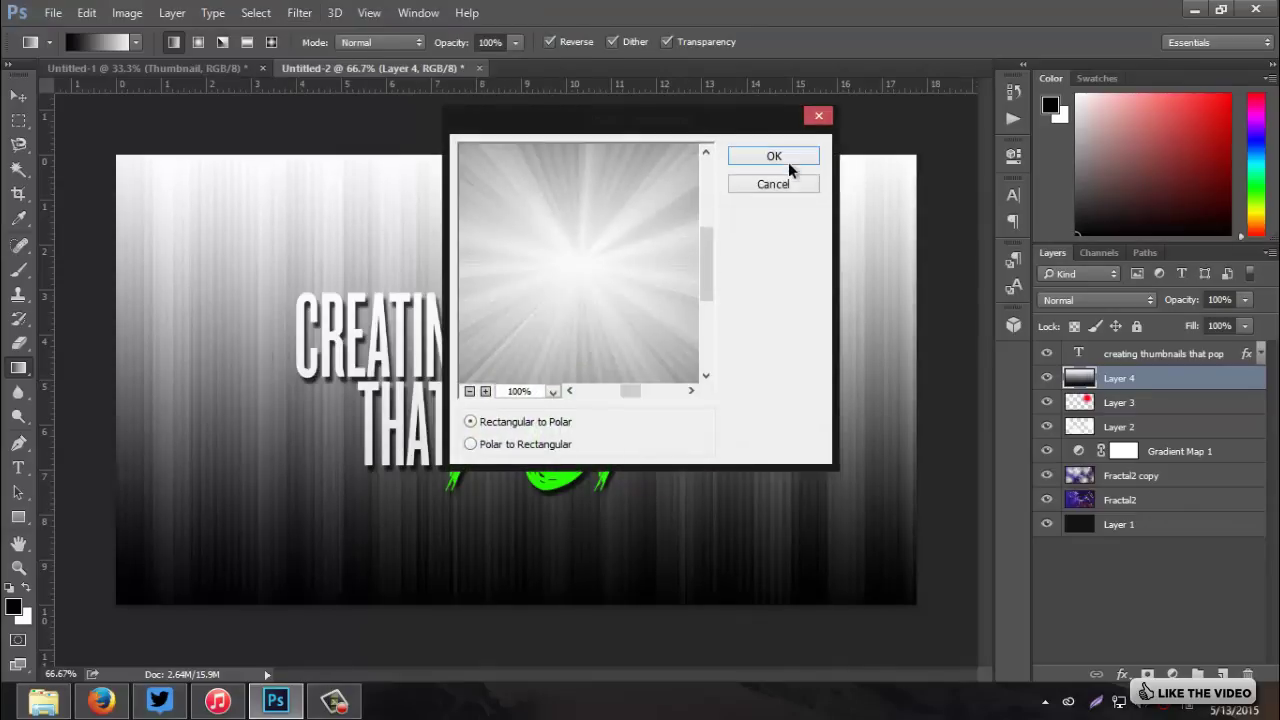
pyautogui.click(786, 158)
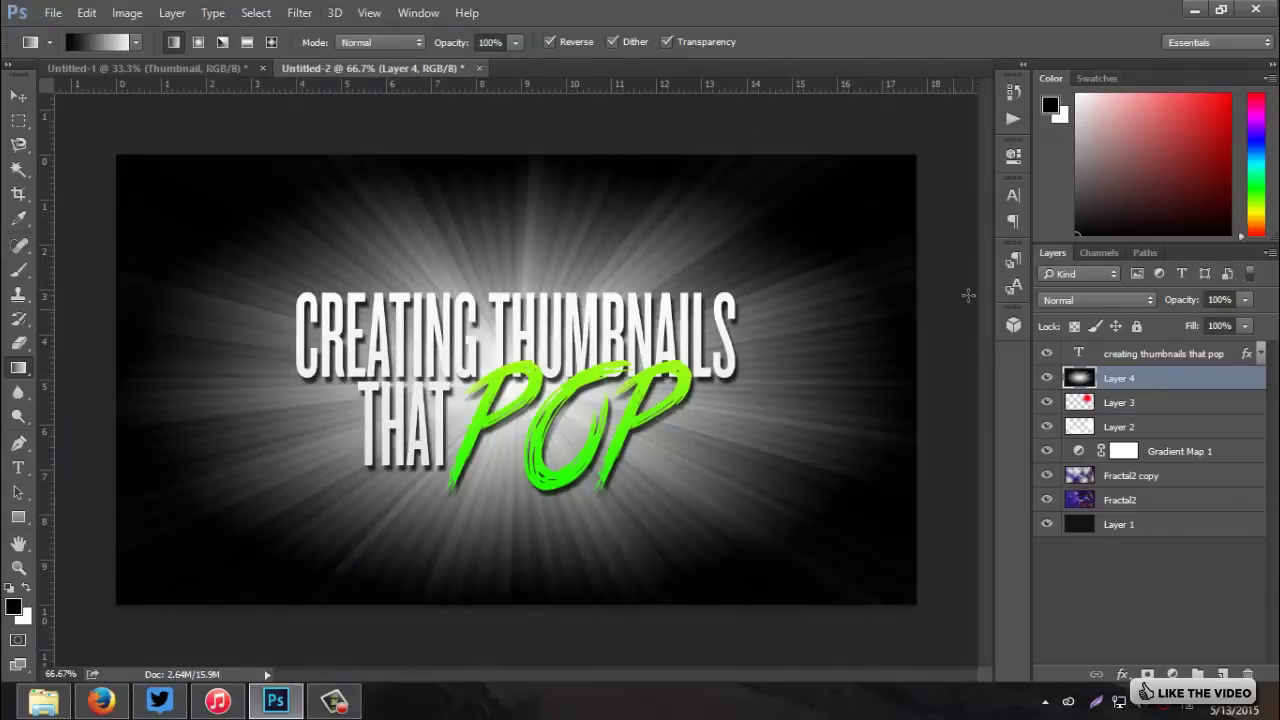
# Step: Set Layer 4 to Color Dodge blend mode and enlarge it slightly with Free Transform
pyautogui.click(1098, 304)
pyautogui.click(1105, 438)
pyautogui.click(18, 95)
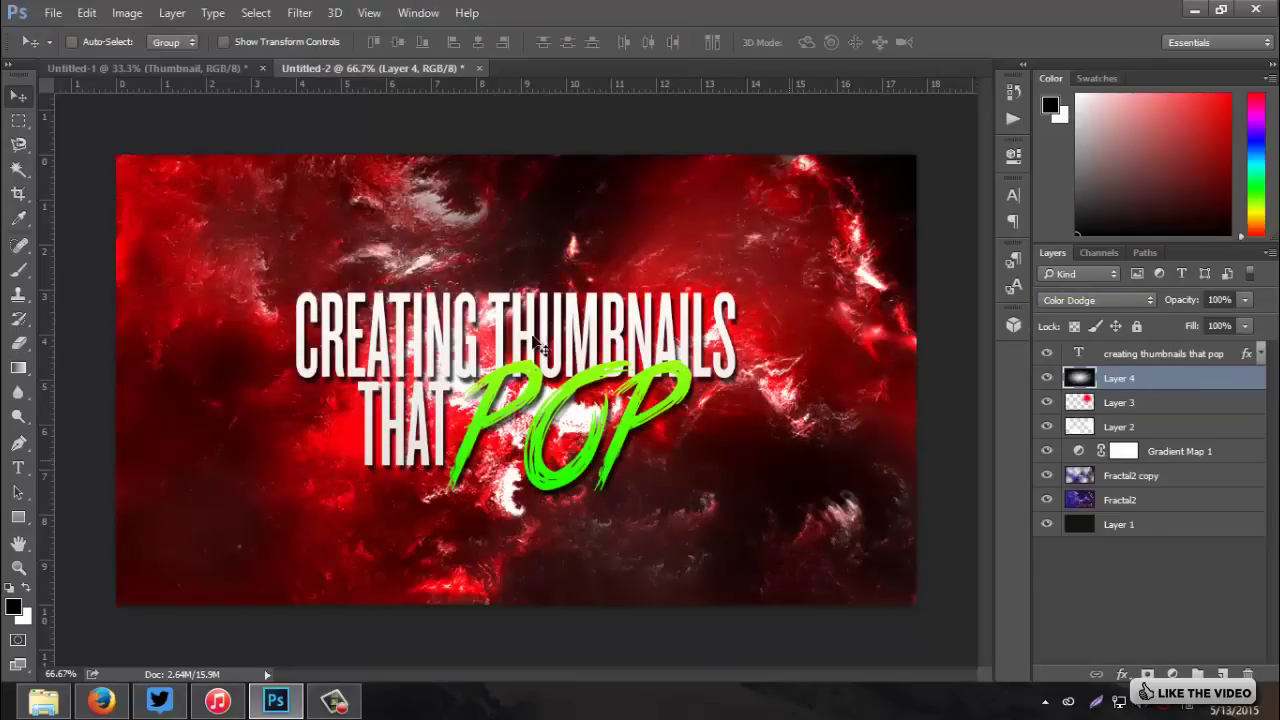
pyautogui.hotkey('ctrl', 't')
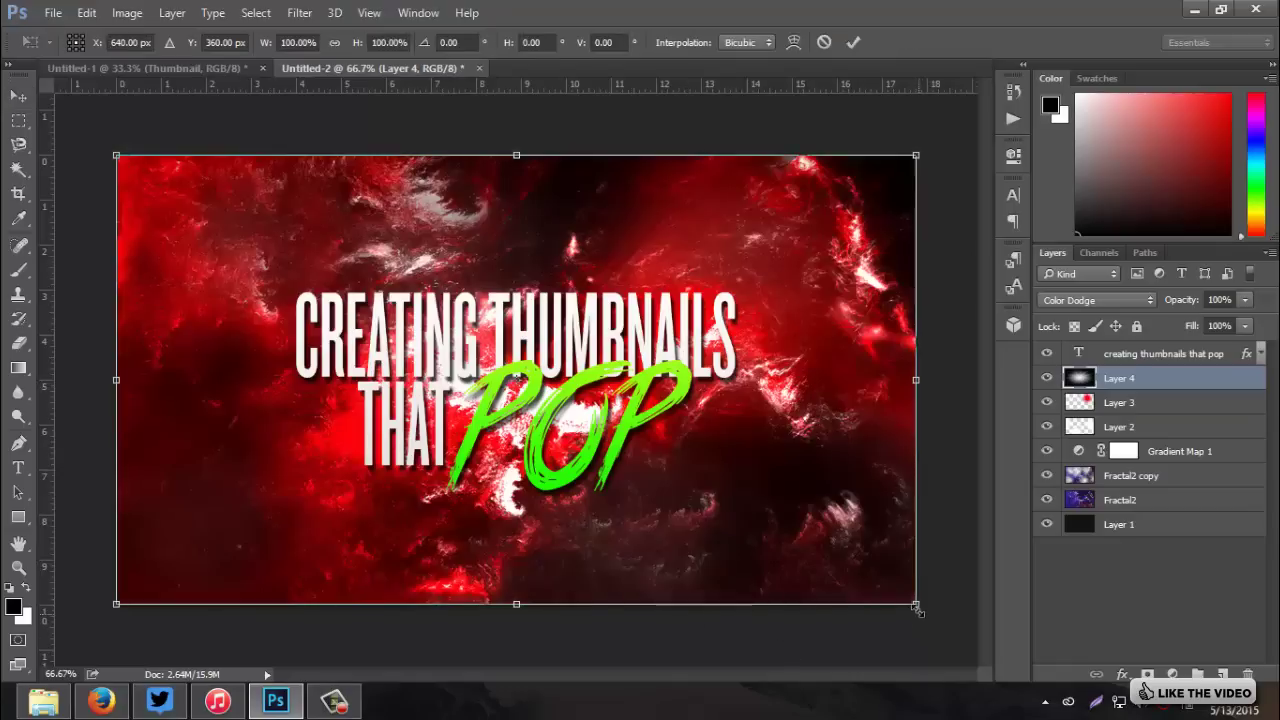
pyautogui.moveTo(921, 607); pyautogui.dragTo(933, 615)
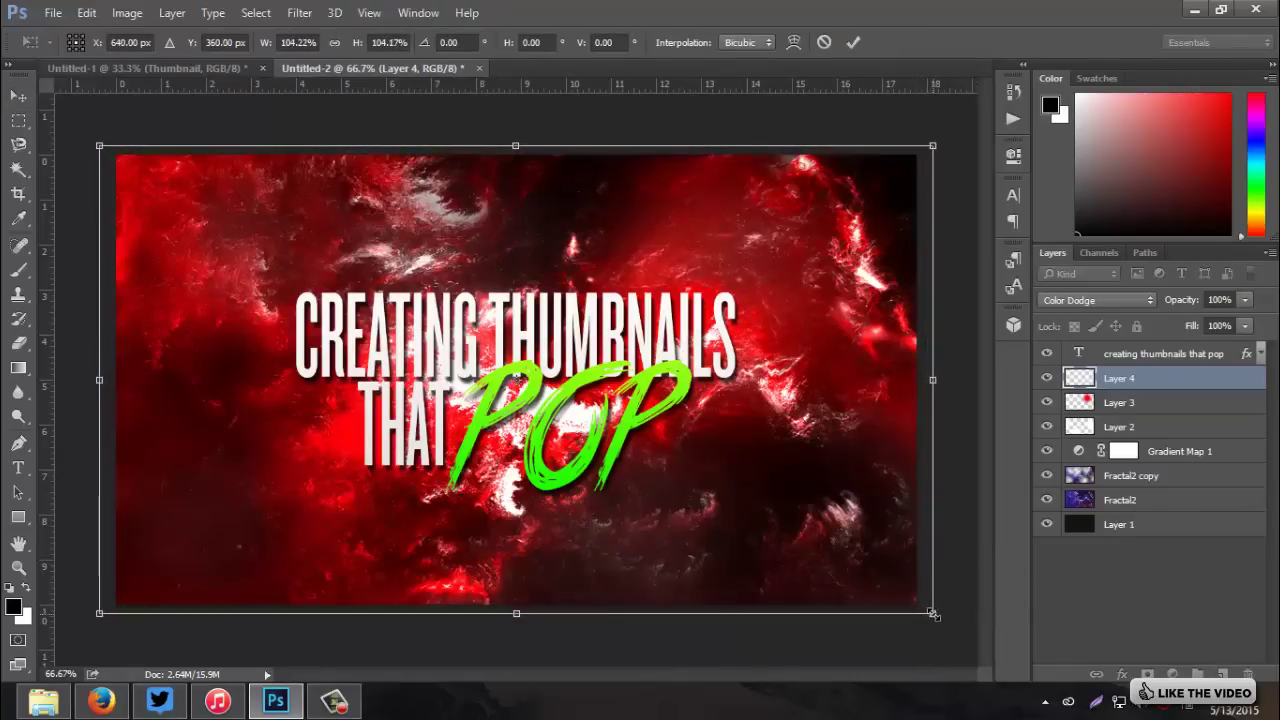
pyautogui.press('Return')
# Step: Erase part of the ray glow around POP, shrinking the eraser brush to 200
pyautogui.press('e')
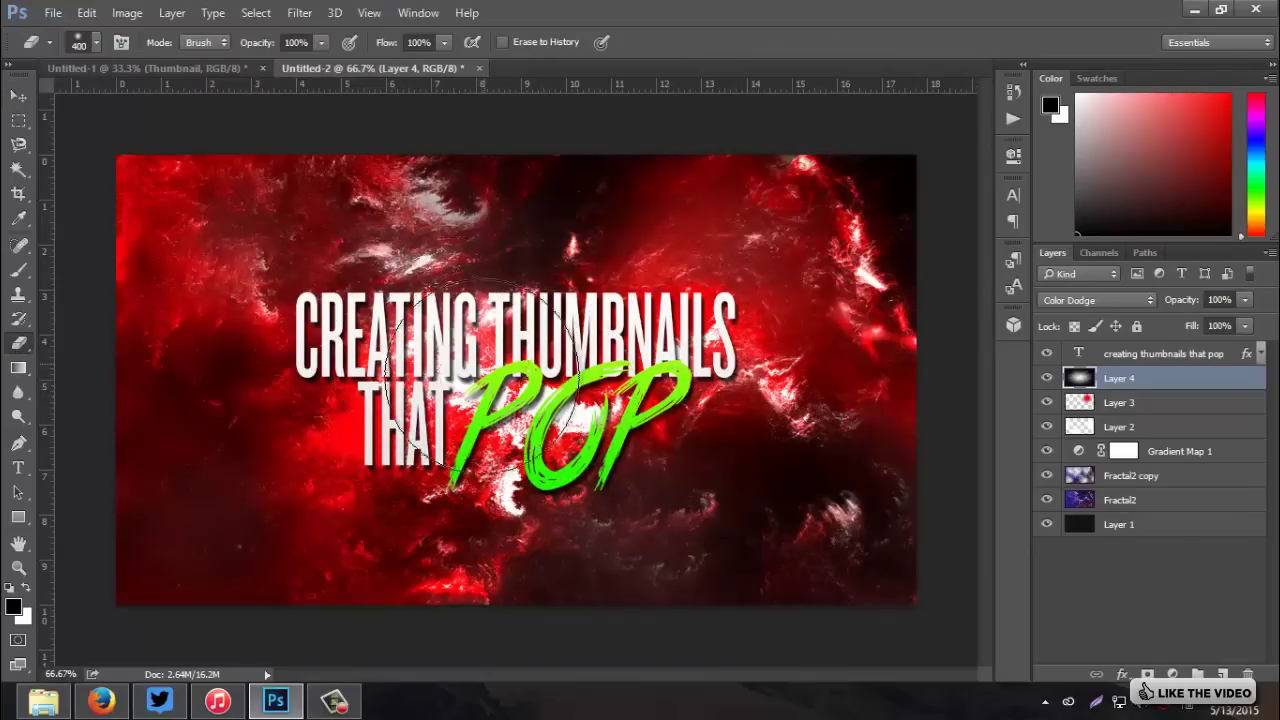
pyautogui.moveTo(500, 385)
pyautogui.mouseDown()
pyautogui.moveTo(548, 429)
pyautogui.moveTo(548, 382)
pyautogui.moveTo(510, 329)
pyautogui.moveTo(540, 351)
pyautogui.moveTo(535, 337)
pyautogui.moveTo(540, 394)
pyautogui.moveTo(565, 411)
pyautogui.moveTo(500, 417)
pyautogui.moveTo(517, 380)
pyautogui.mouseUp()
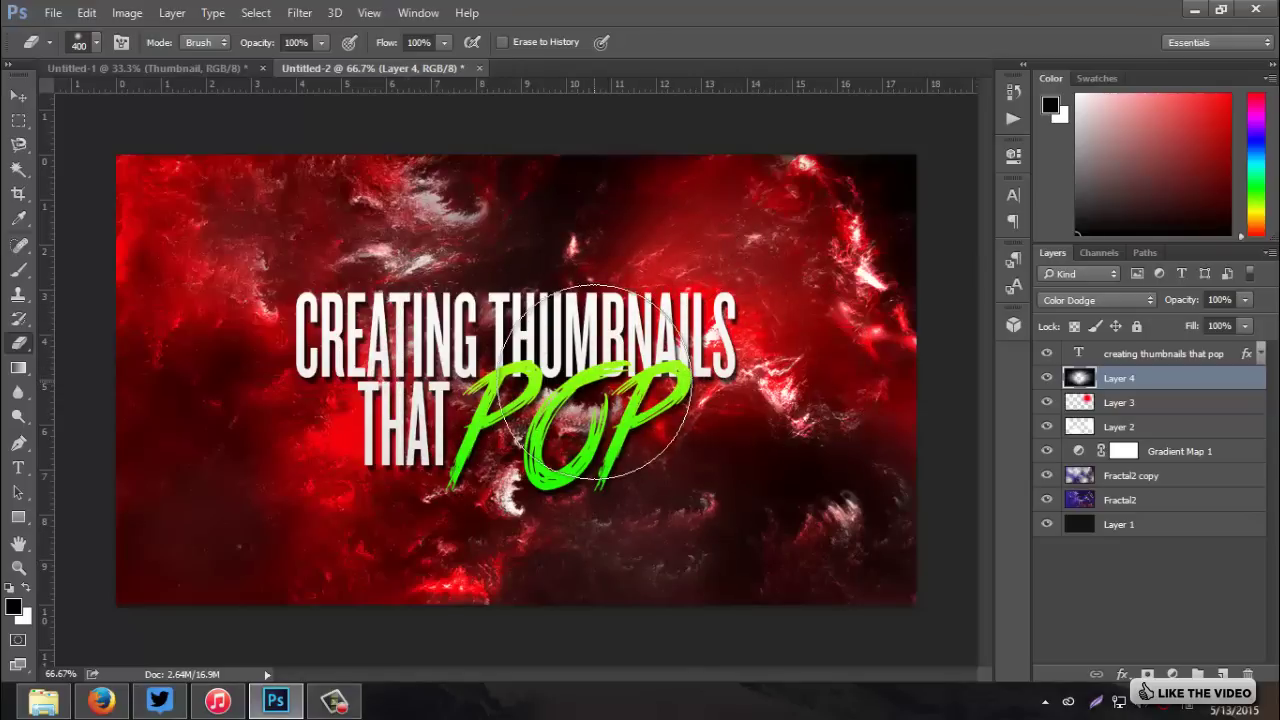
pyautogui.press('[')
pyautogui.press('[')
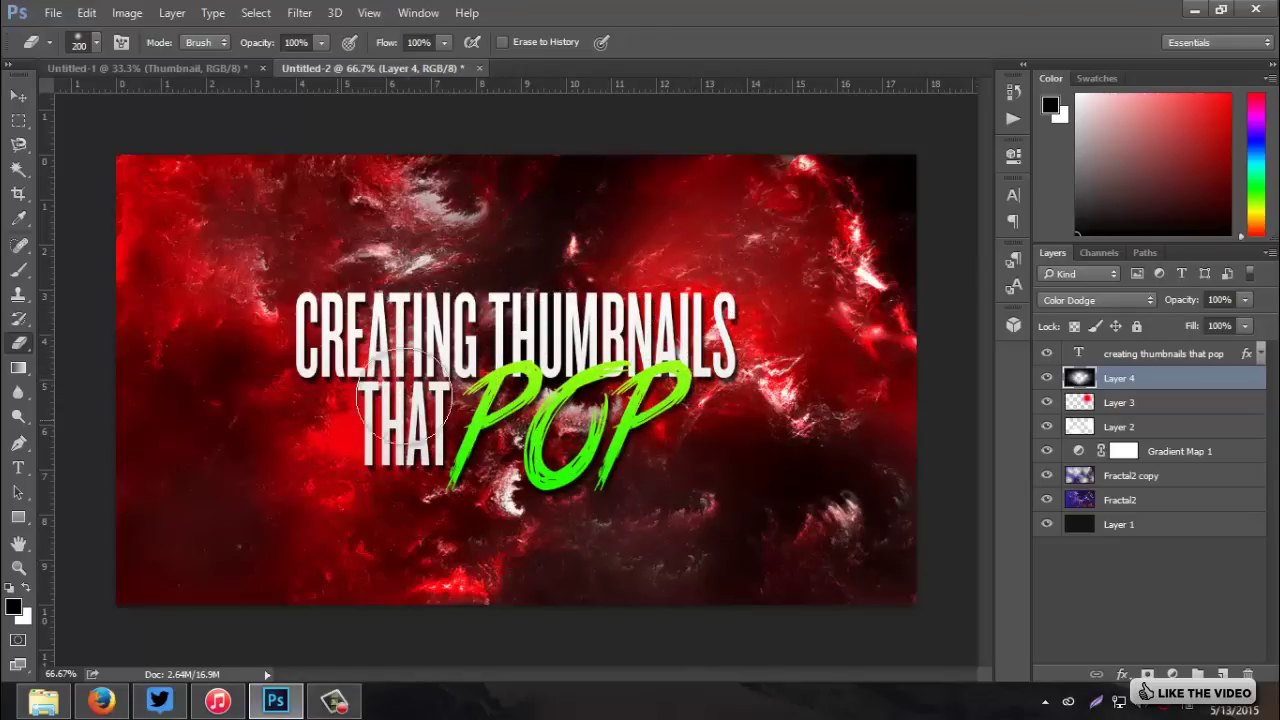
pyautogui.press('[')
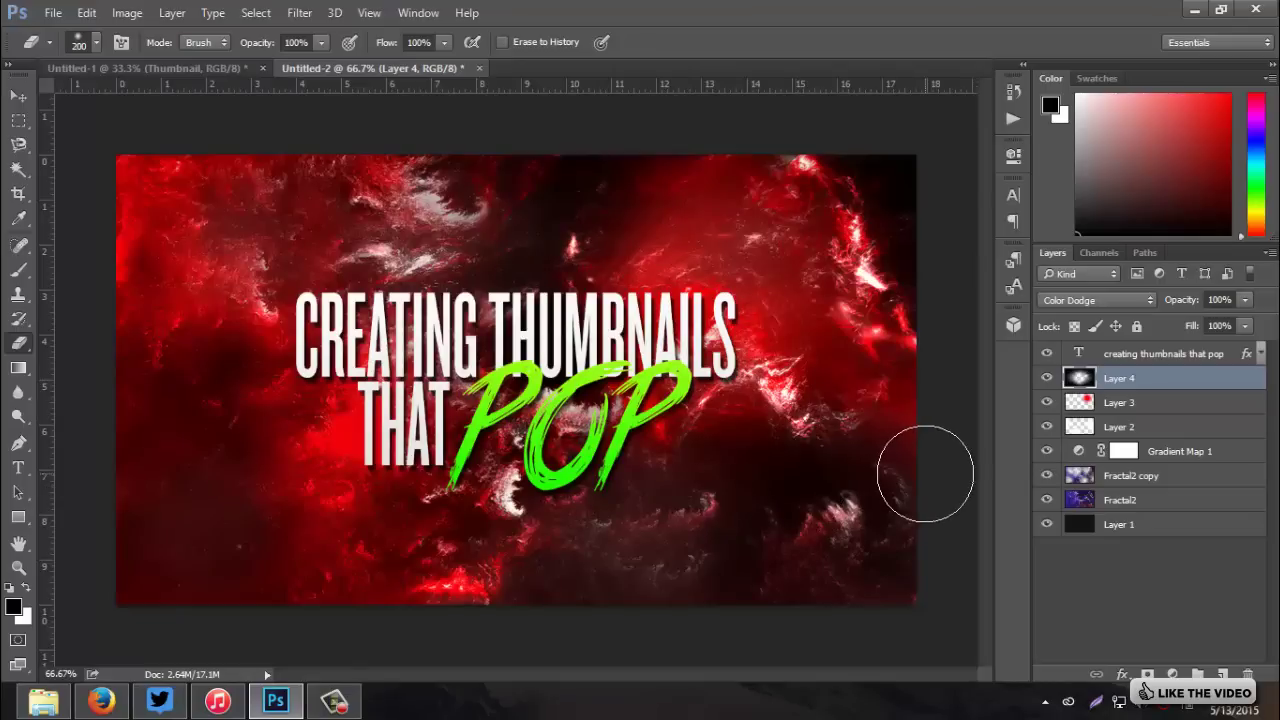
# Step: Add a Vibrance adjustment layer at Vibrance +45 and Saturation +3, then reselect Layer 4
pyautogui.click(1175, 675)
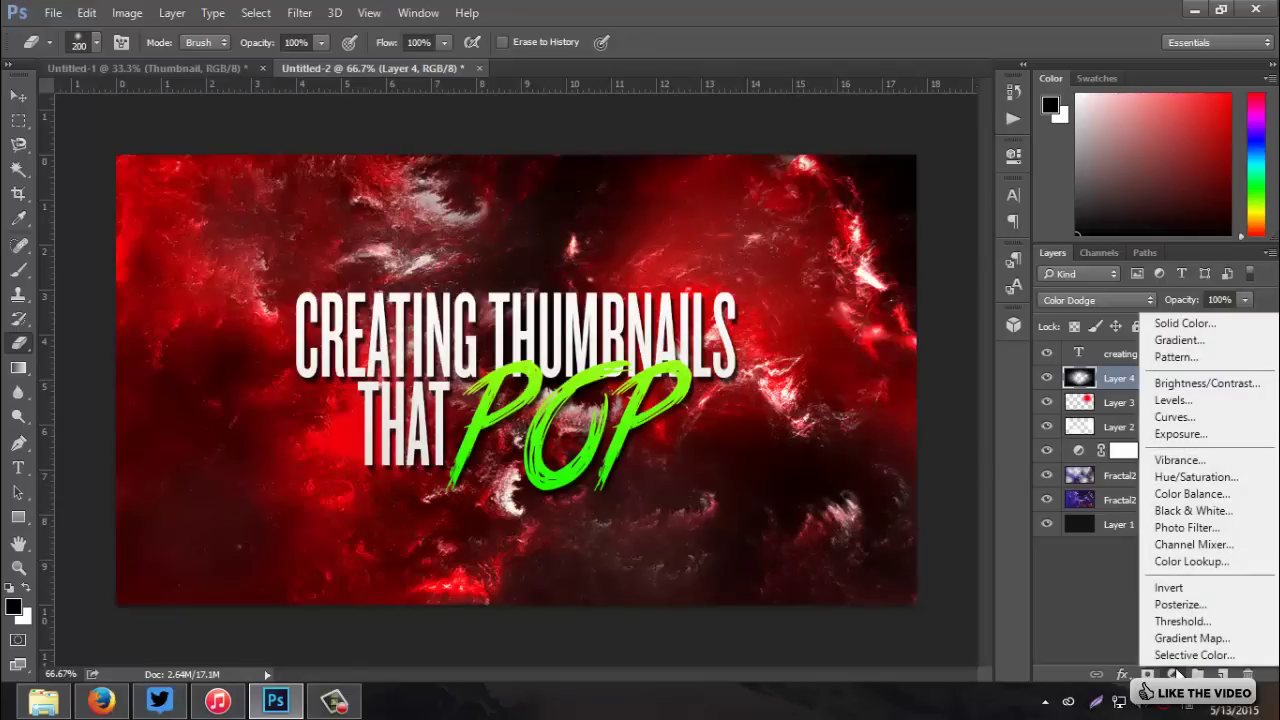
pyautogui.click(1190, 461)
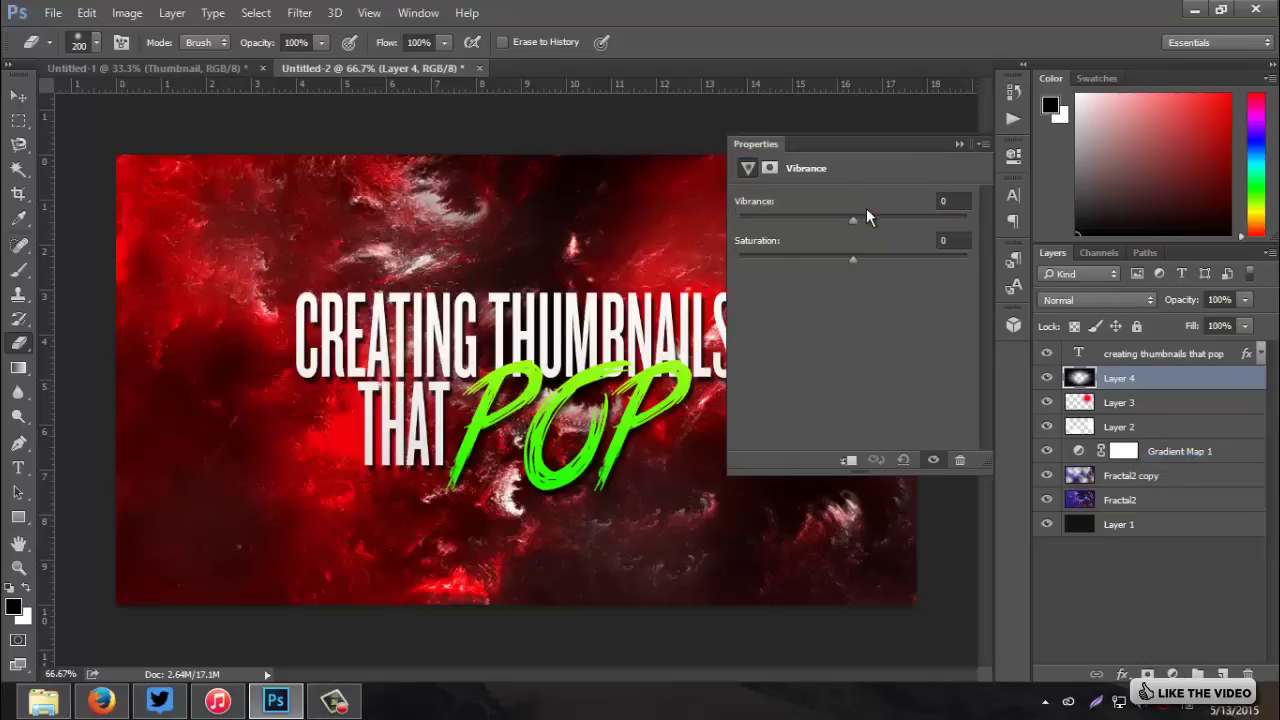
pyautogui.moveTo(917, 218); pyautogui.dragTo(904, 216)
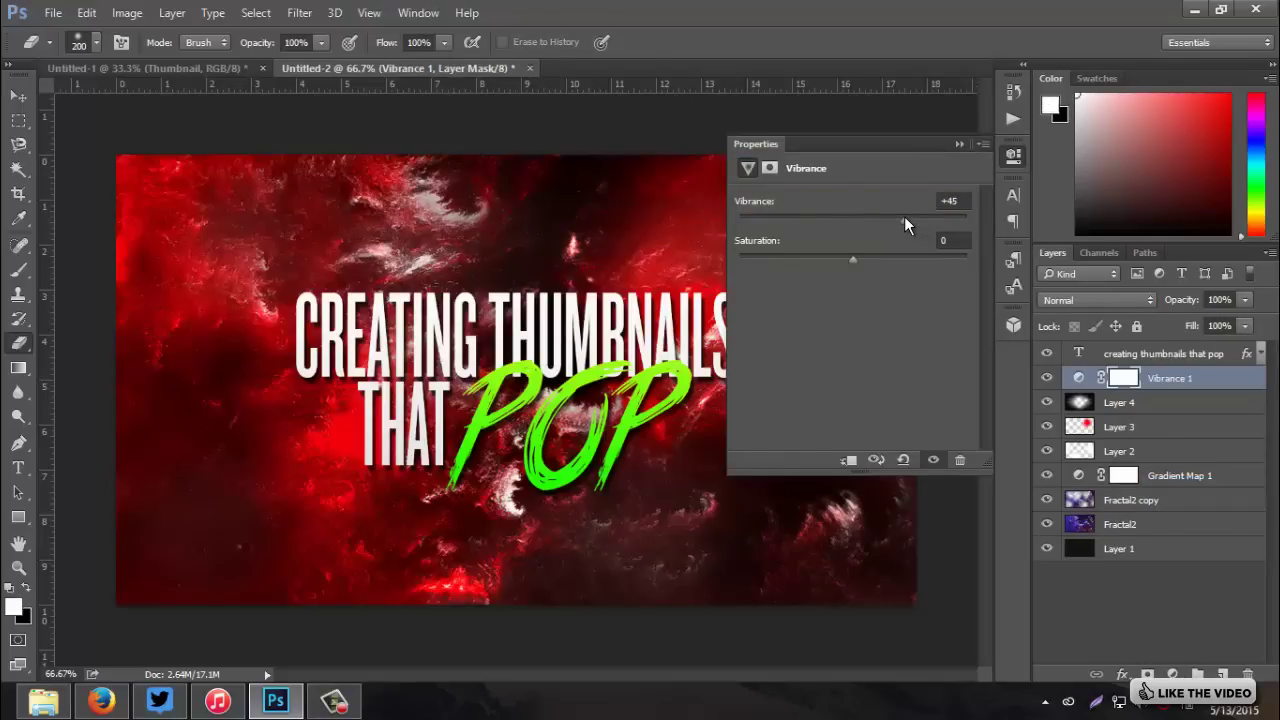
pyautogui.click(859, 256)
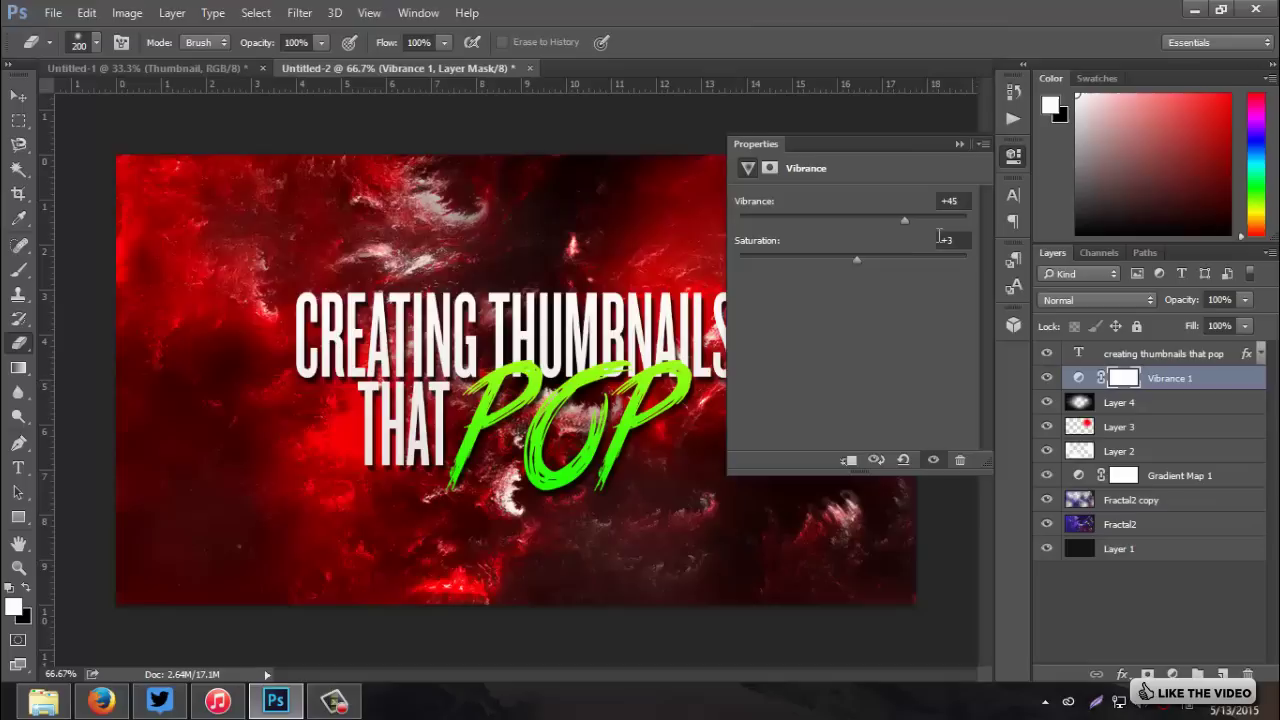
pyautogui.click(959, 144)
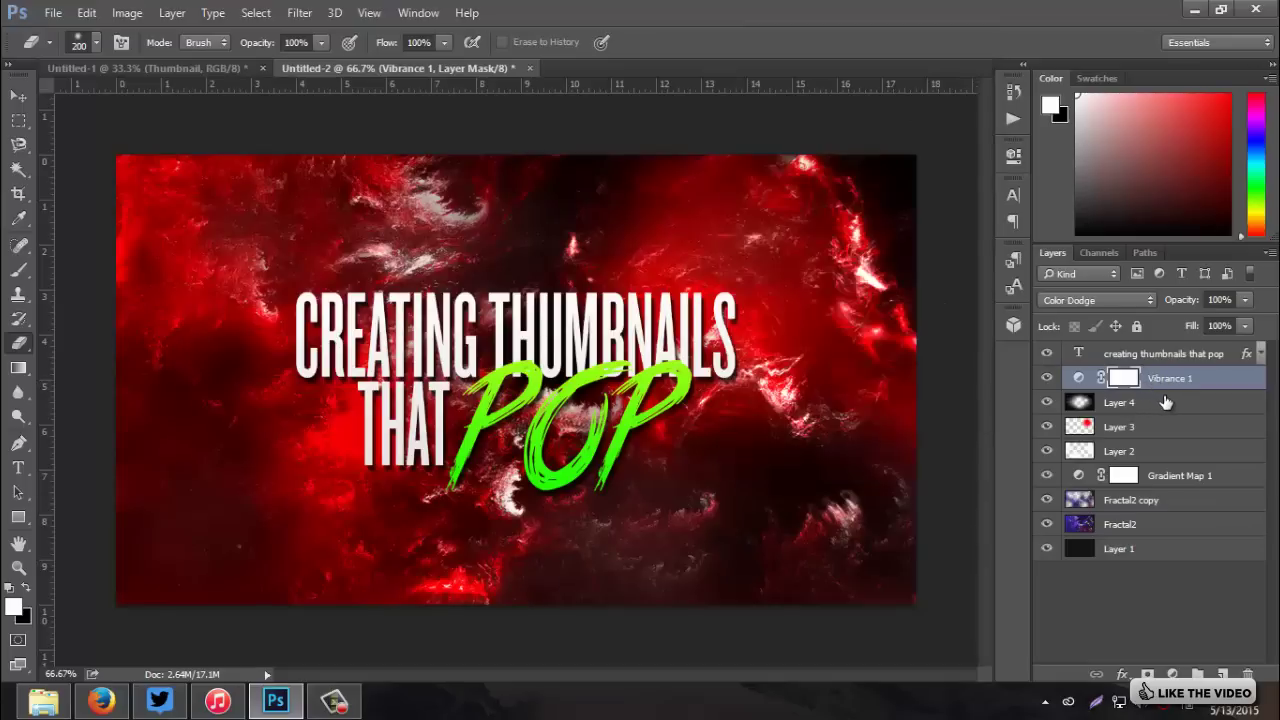
pyautogui.click(1165, 401)
# Step: Add a Hue-mode Gradient Map adjustment using the purple-to-pale-green preset
pyautogui.click(1173, 674)
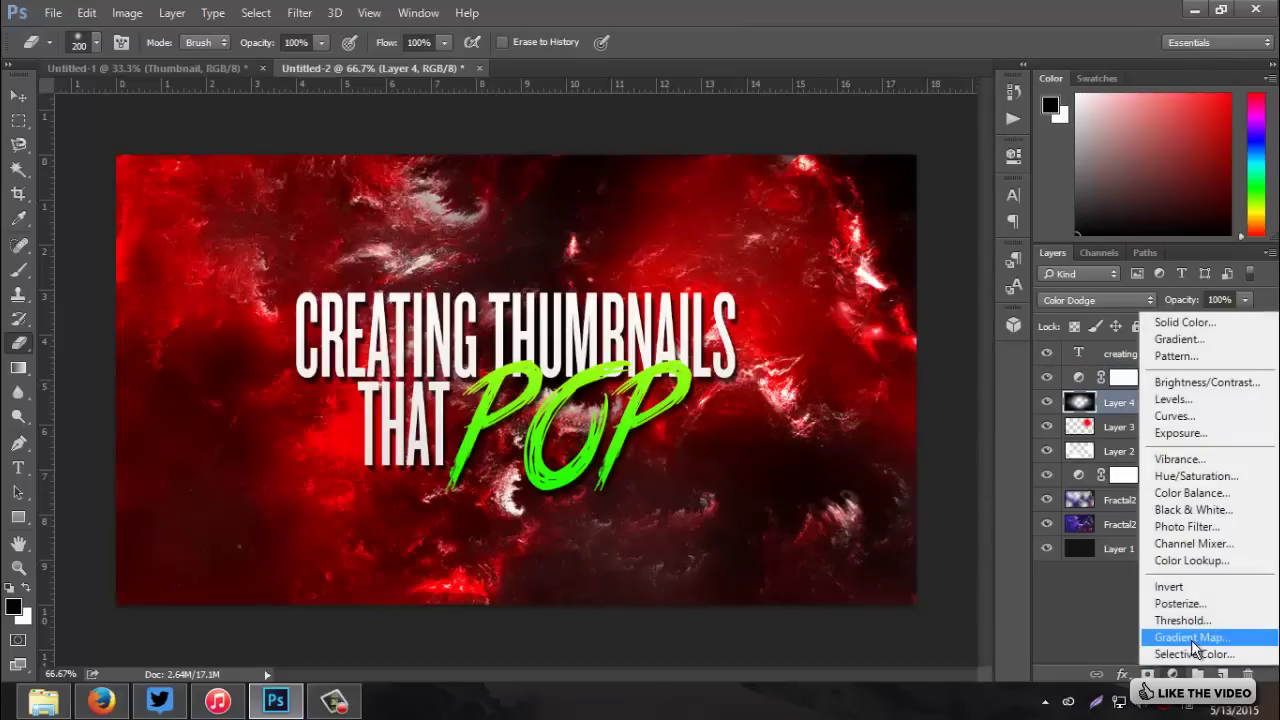
pyautogui.click(1191, 640)
pyautogui.click(1107, 303)
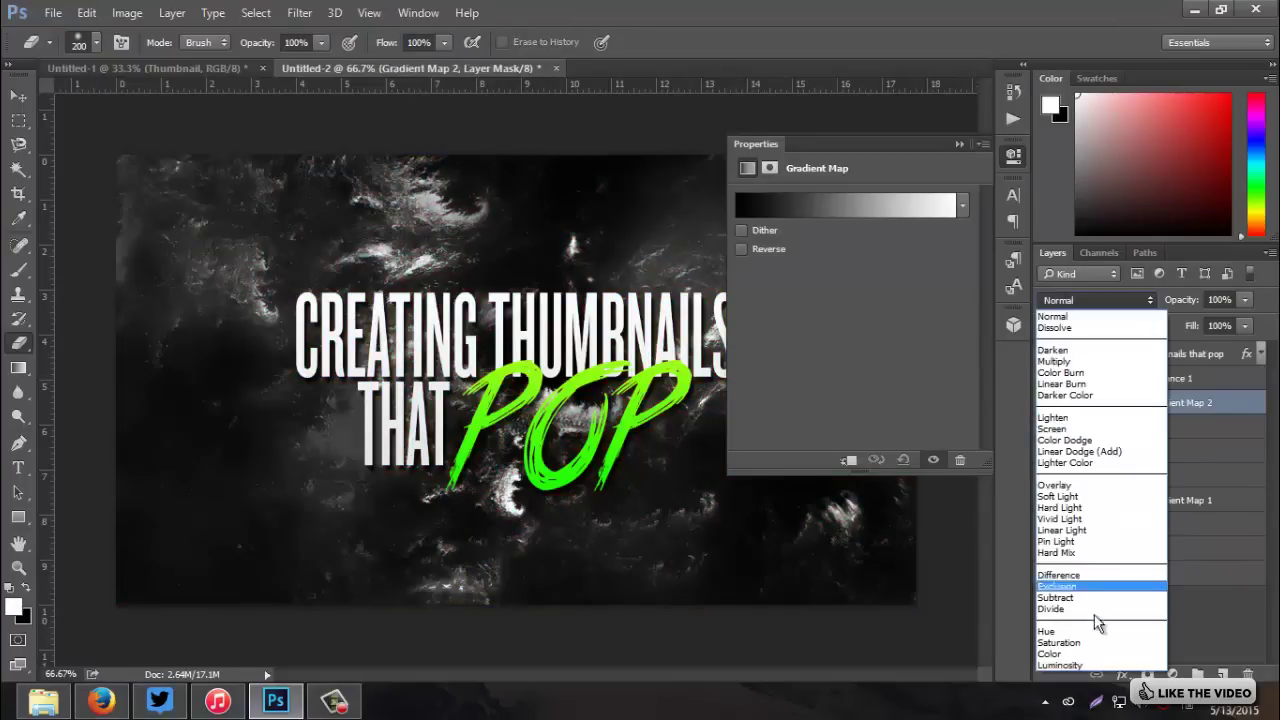
pyautogui.click(1060, 631)
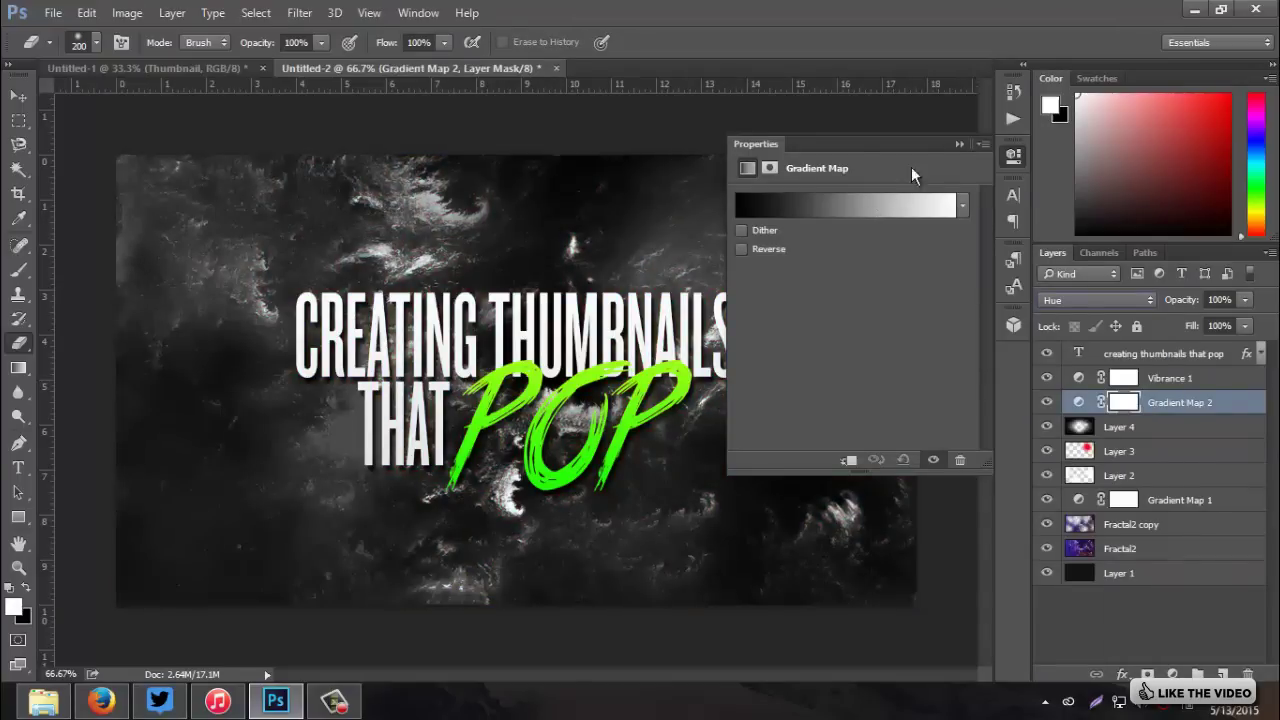
pyautogui.click(962, 207)
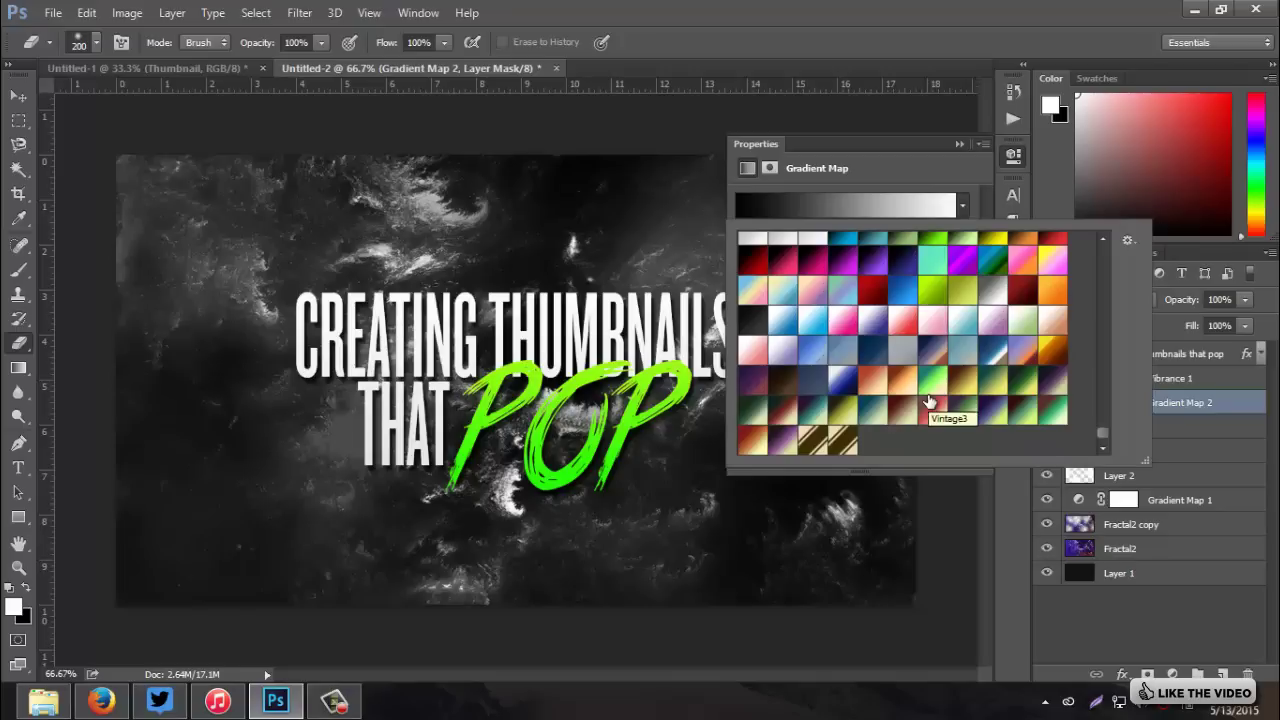
pyautogui.click(827, 414)
pyautogui.click(876, 418)
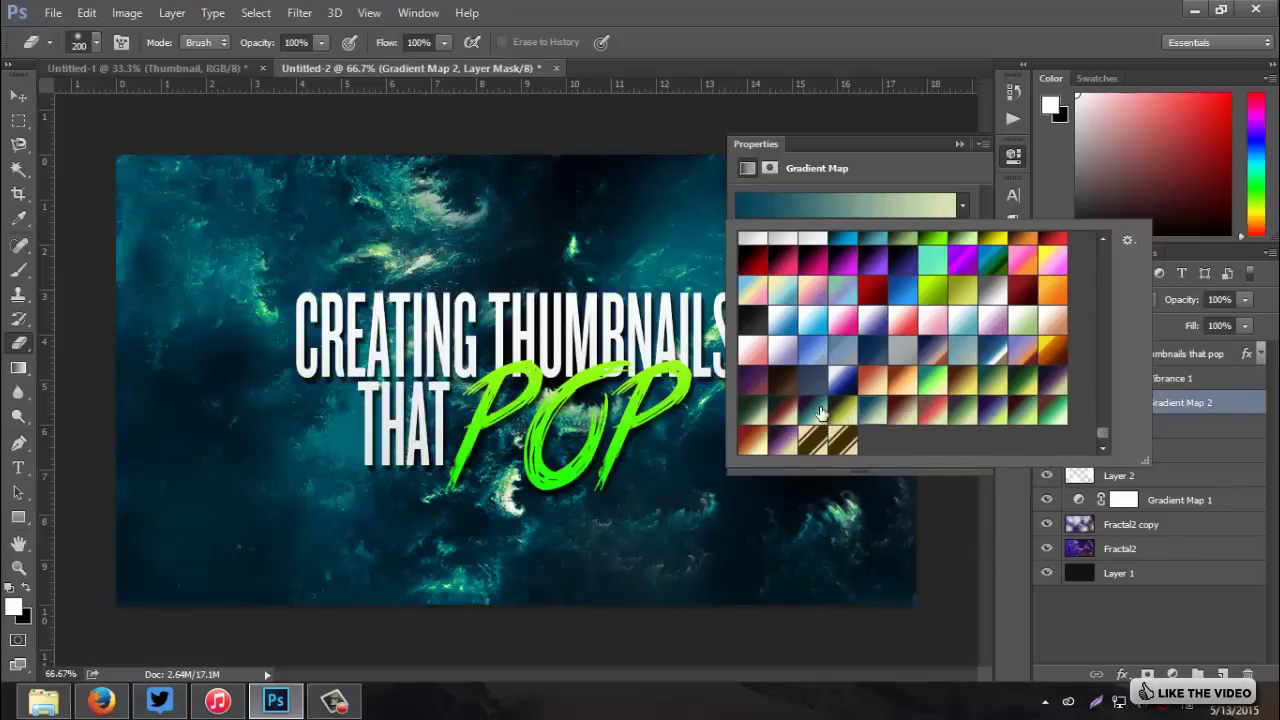
pyautogui.click(820, 413)
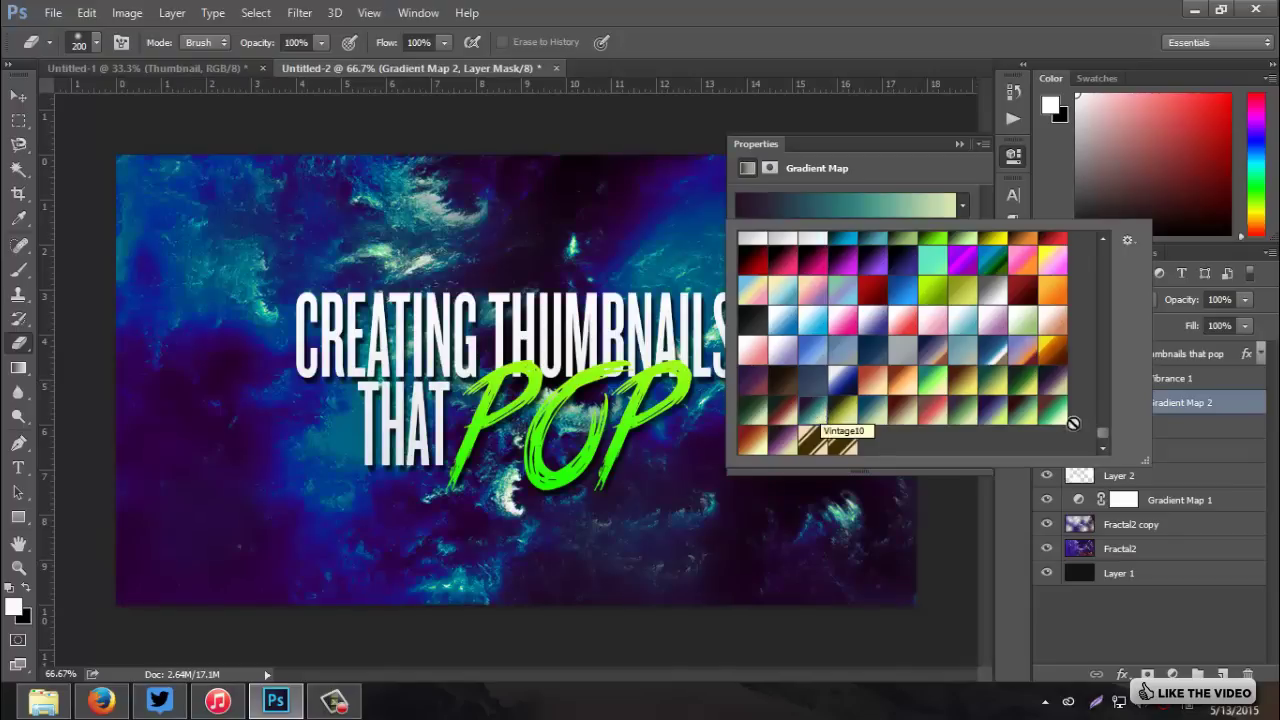
pyautogui.click(985, 395)
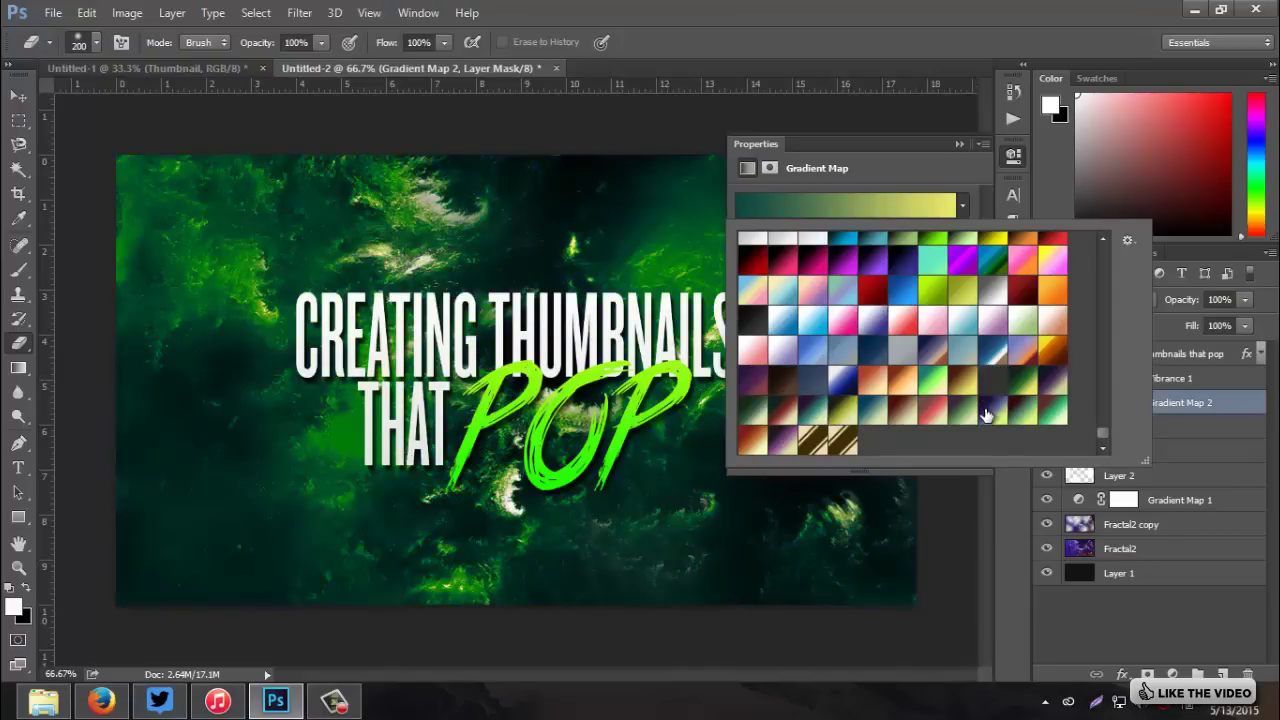
pyautogui.click(985, 410)
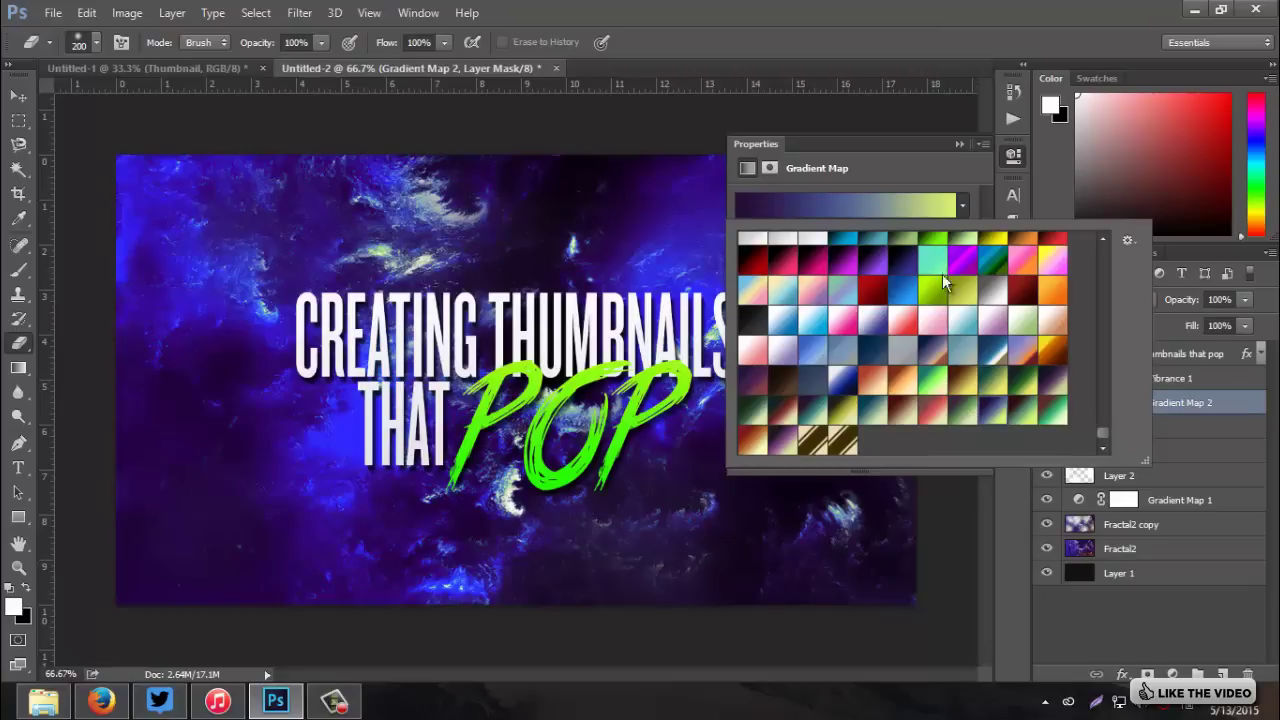
pyautogui.click(961, 142)
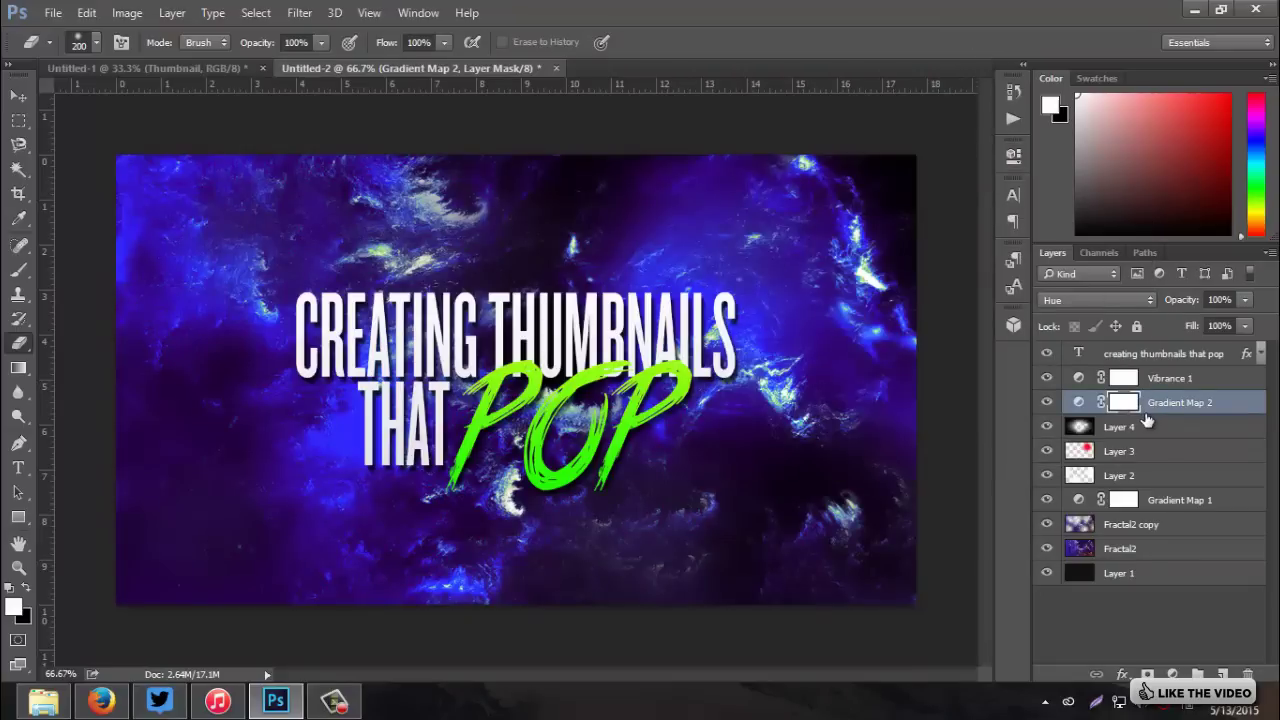
# Step: Duplicate the gradient map and switch the copy to the teal-to-pale-green preset
pyautogui.hotkey('ctrl', 'j')
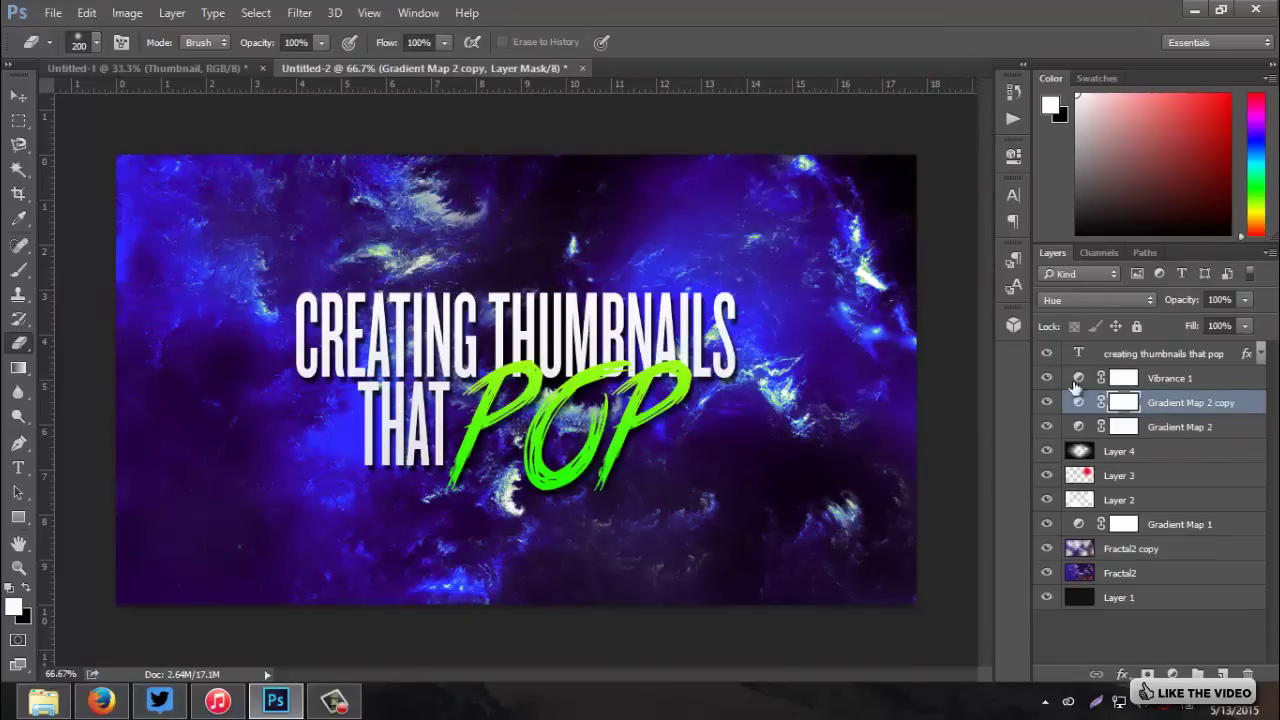
pyautogui.doubleClick(1077, 402)
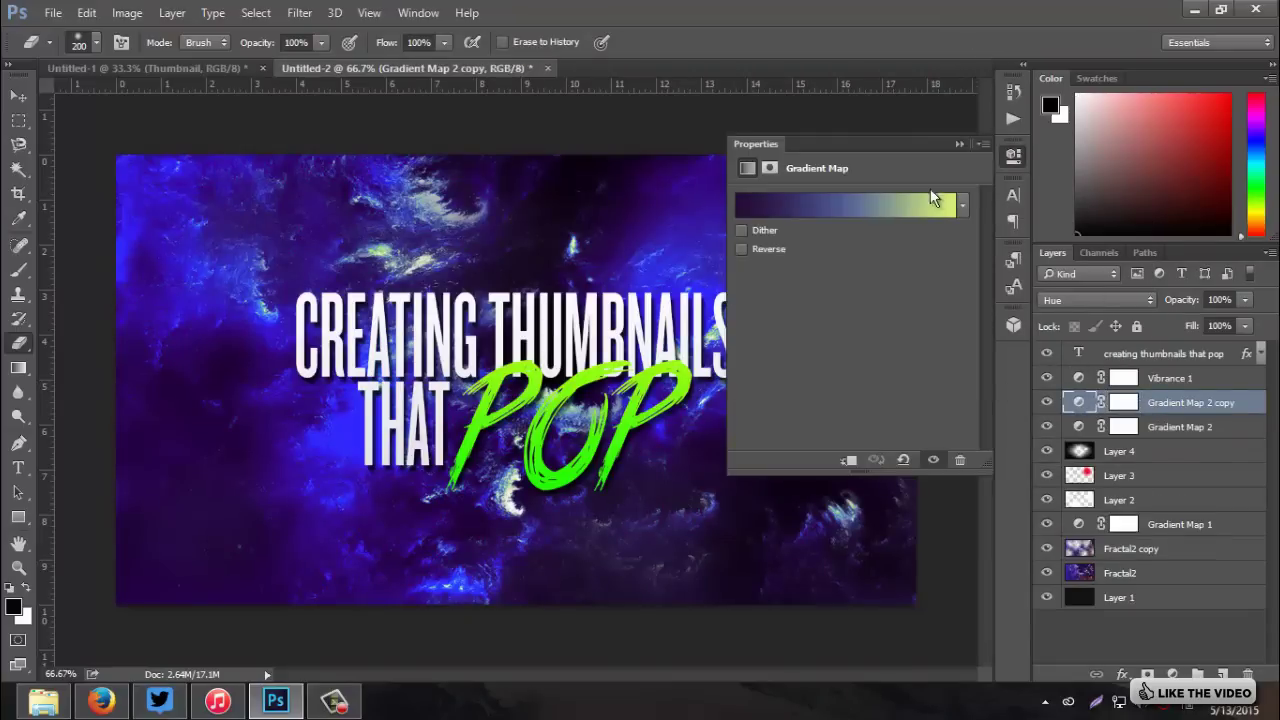
pyautogui.click(962, 205)
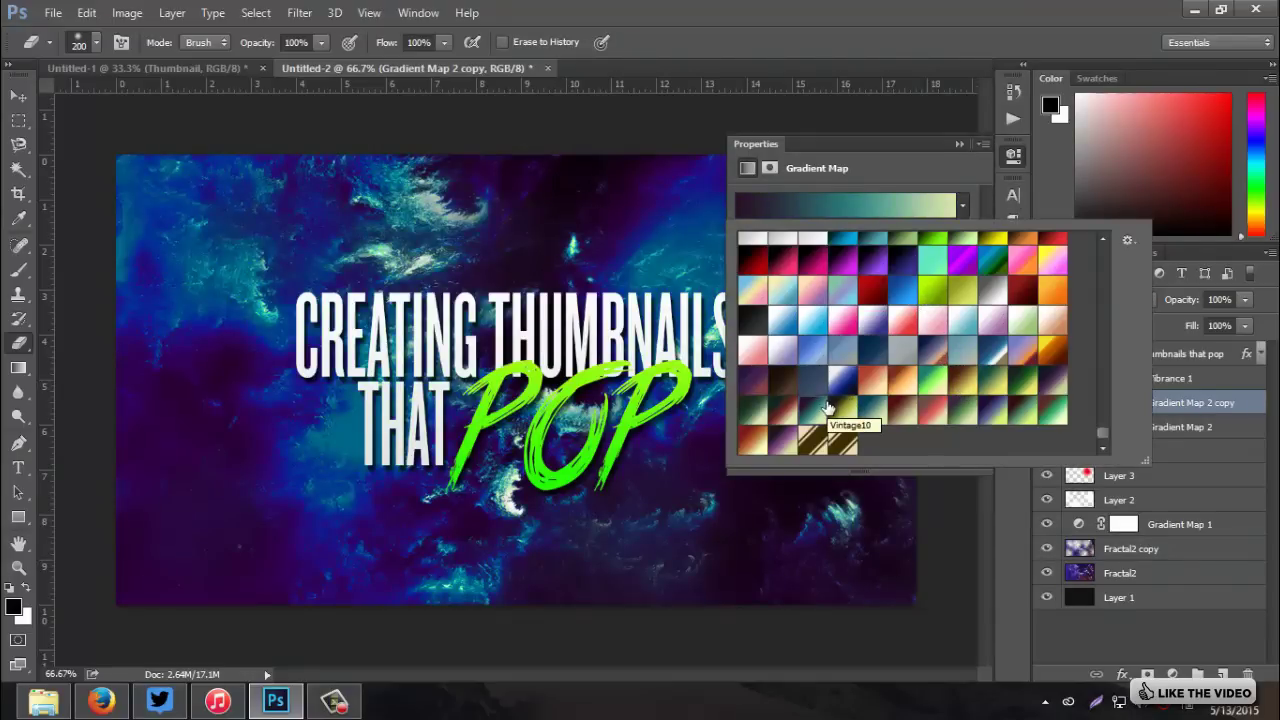
pyautogui.click(879, 421)
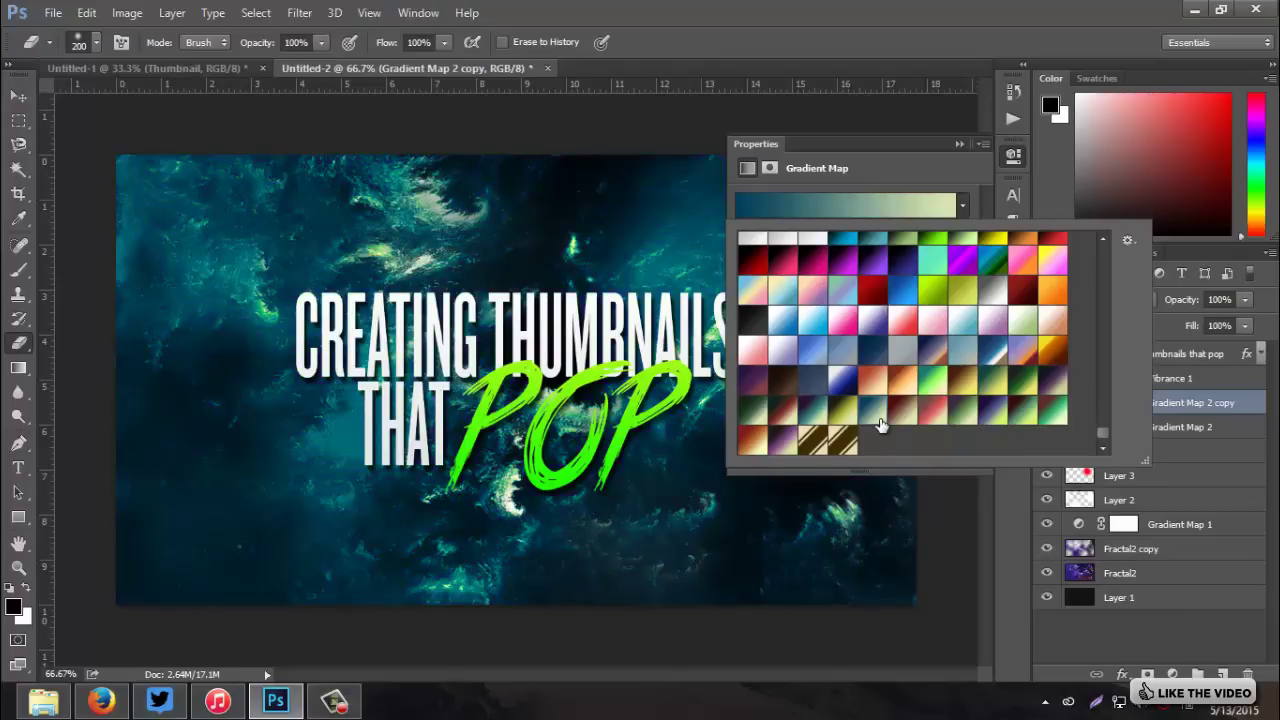
pyautogui.click(962, 141)
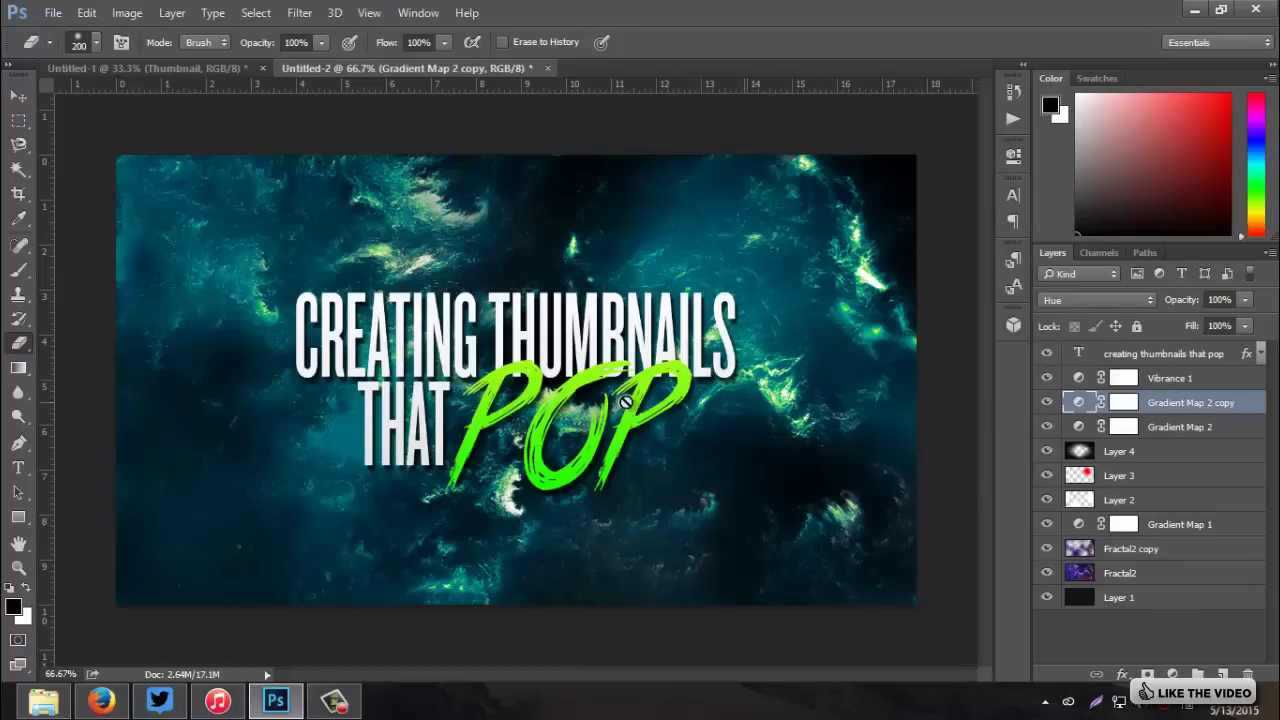
# Step: Undo the earlier eraser stroke and try, then undo, a 900-size brush stroke on the copy's mask
pyautogui.hotkey('shift', 'alt', 'd')
pyautogui.click(1119, 451)
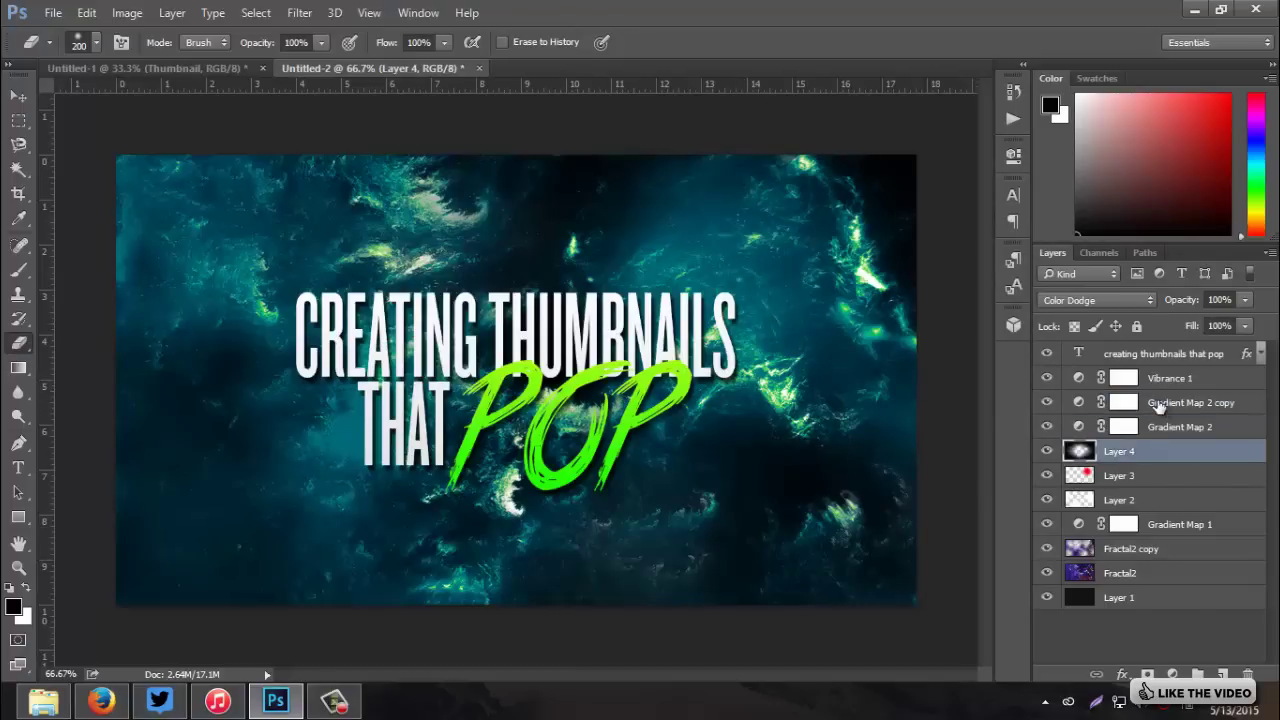
pyautogui.click(1123, 402)
pyautogui.hotkey('ctrl', 'z')
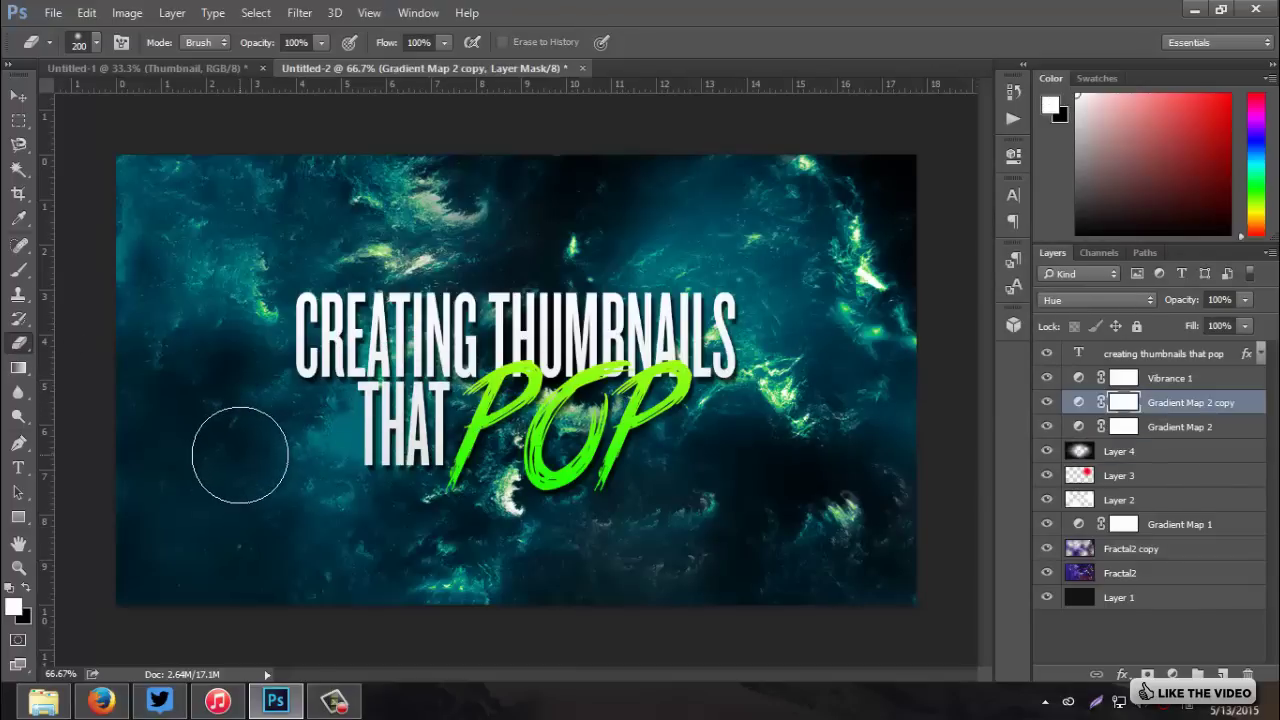
pyautogui.press(']')
pyautogui.press(']')
pyautogui.press(']')
pyautogui.press(']')
pyautogui.press(']')
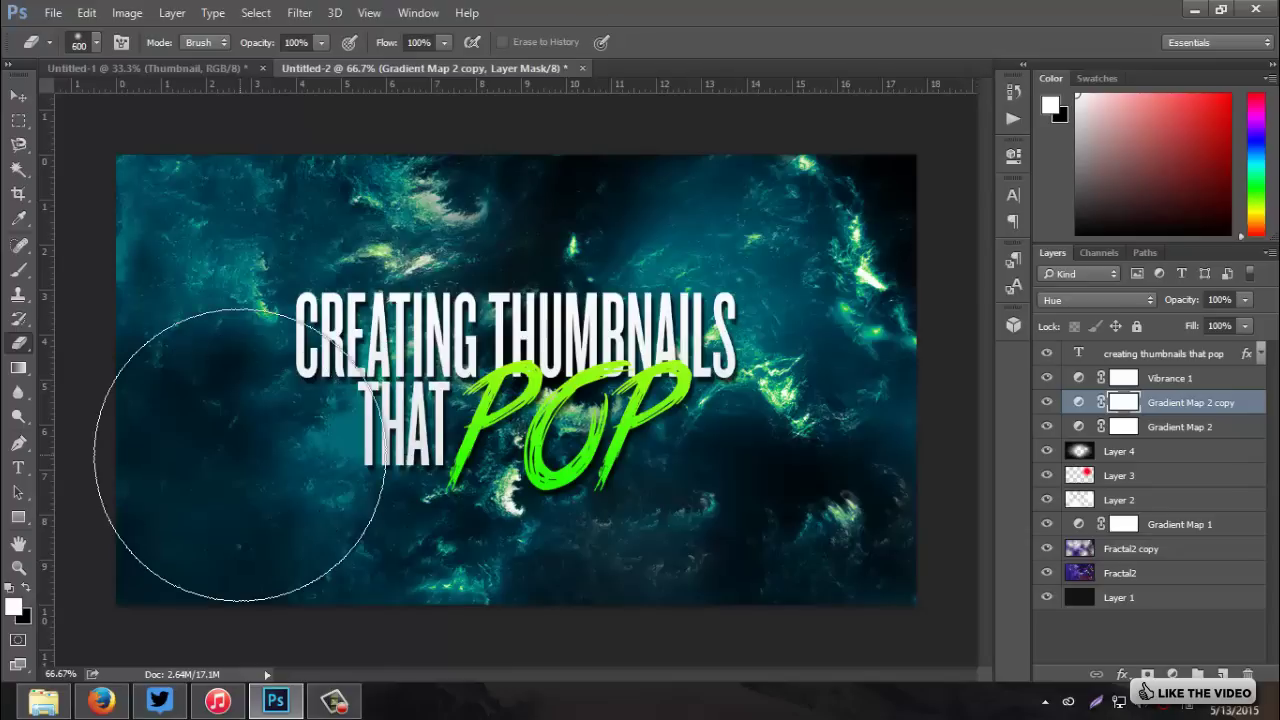
pyautogui.press('[')
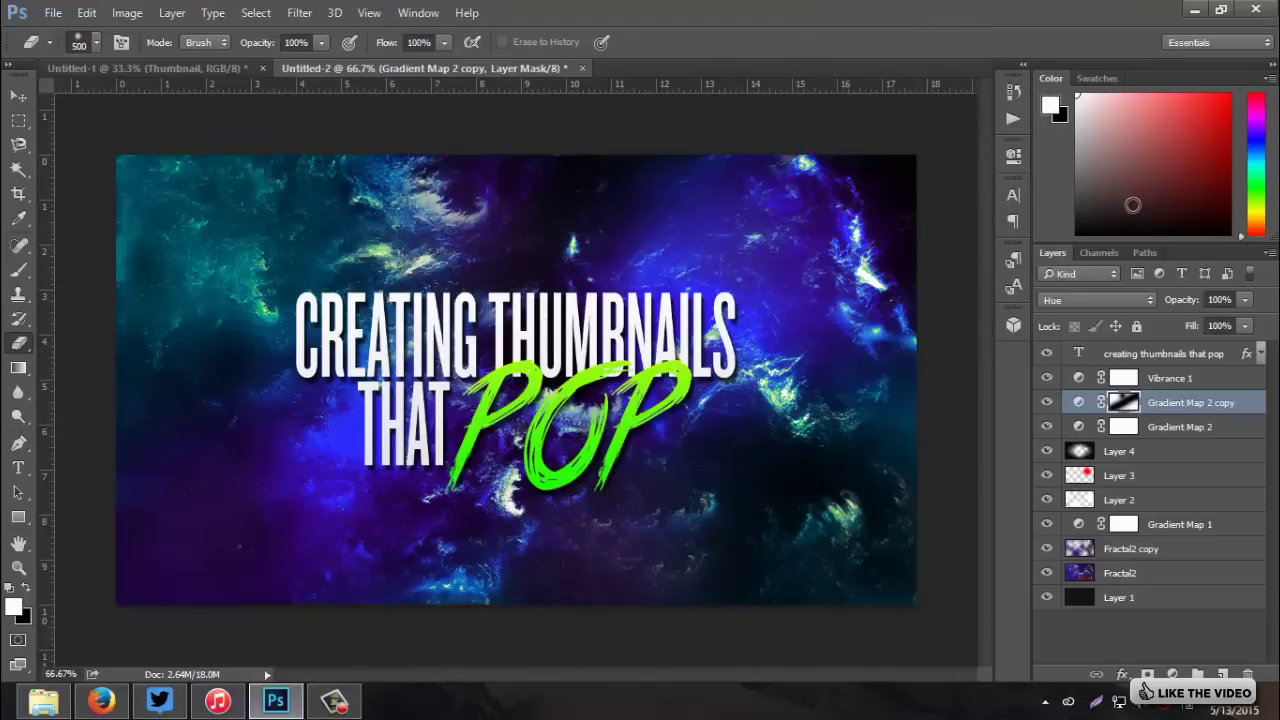
pyautogui.hotkey('ctrl', 'z')
pyautogui.press(']')
pyautogui.press(']')
pyautogui.press(']')
pyautogui.press(']')
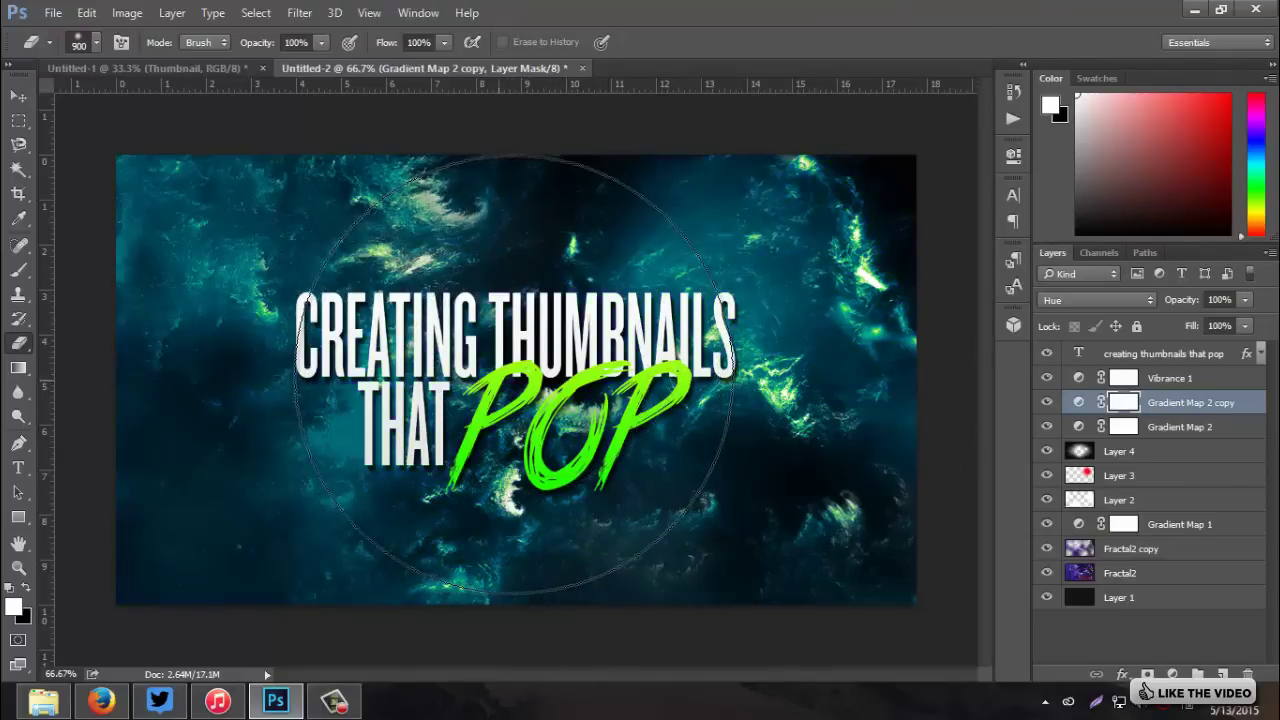
pyautogui.moveTo(515, 375)
pyautogui.mouseDown()
pyautogui.moveTo(600, 330)
pyautogui.moveTo(560, 290)
pyautogui.moveTo(440, 370)
pyautogui.moveTo(515, 303)
pyautogui.moveTo(670, 340)
pyautogui.moveTo(860, 230)
pyautogui.mouseUp()
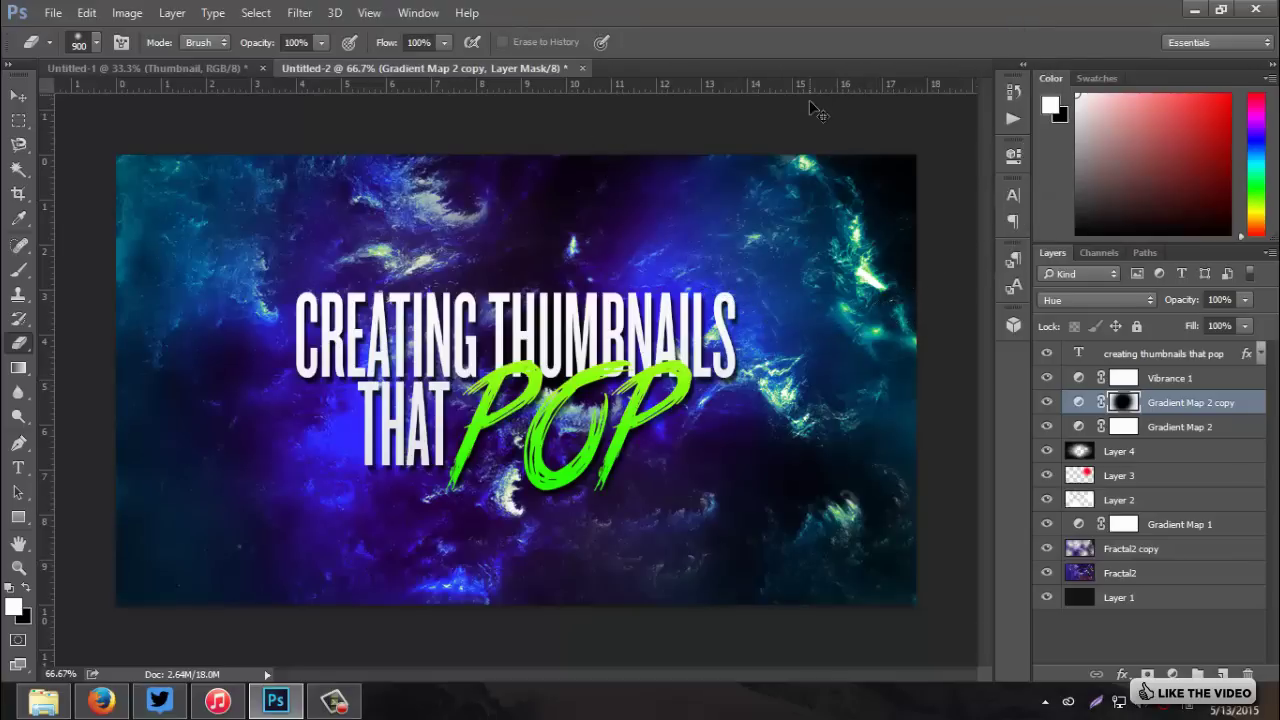
pyautogui.hotkey('ctrl', 'z')
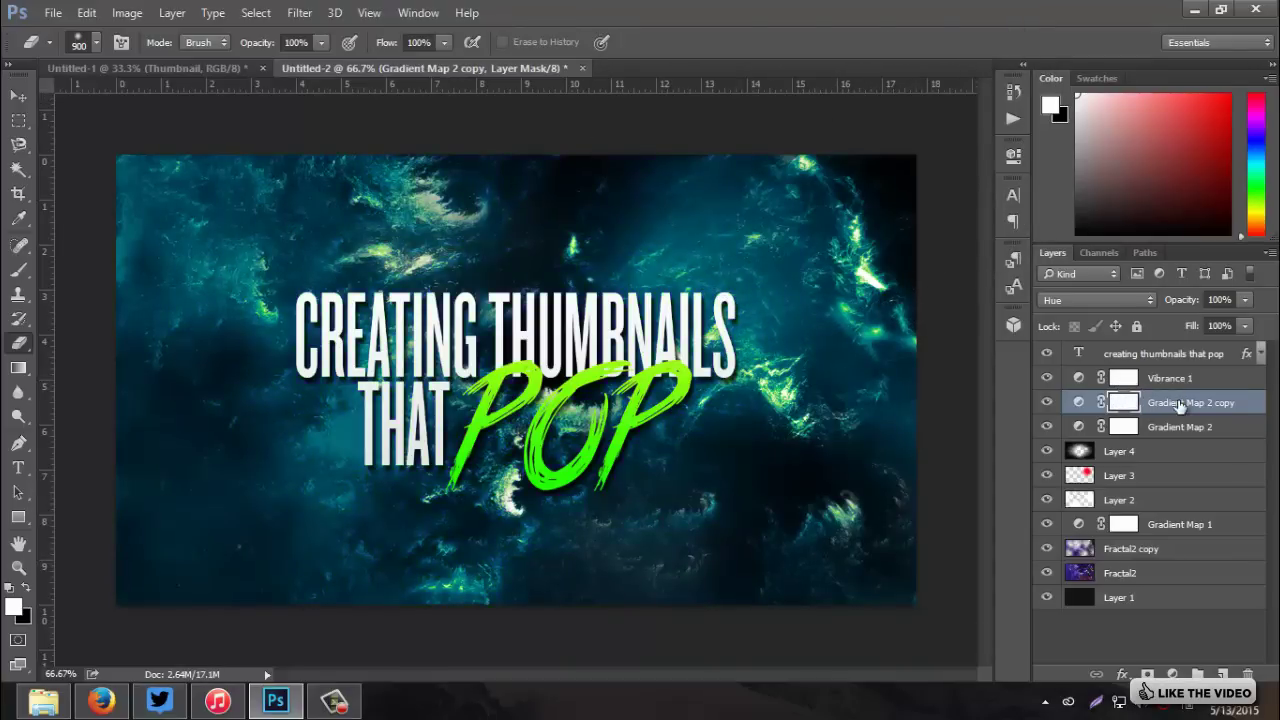
# Step: Move Gradient Map 2 copy below Gradient Map 2 and mask out the canvas centre on Gradient Map 2
pyautogui.moveTo(1174, 408); pyautogui.dragTo(1184, 446)
pyautogui.click(1124, 403)
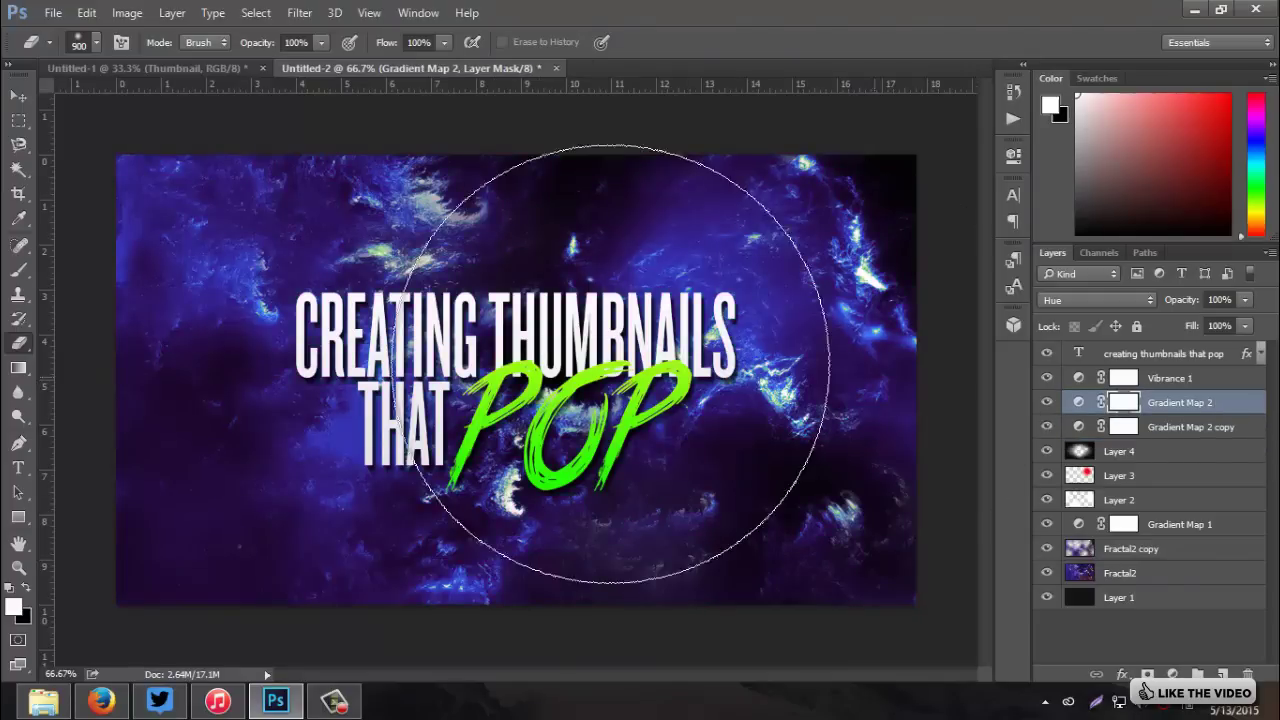
pyautogui.moveTo(555, 448)
pyautogui.mouseDown()
pyautogui.moveTo(690, 360)
pyautogui.moveTo(650, 330)
pyautogui.moveTo(505, 330)
pyautogui.moveTo(643, 29)
pyautogui.mouseUp()
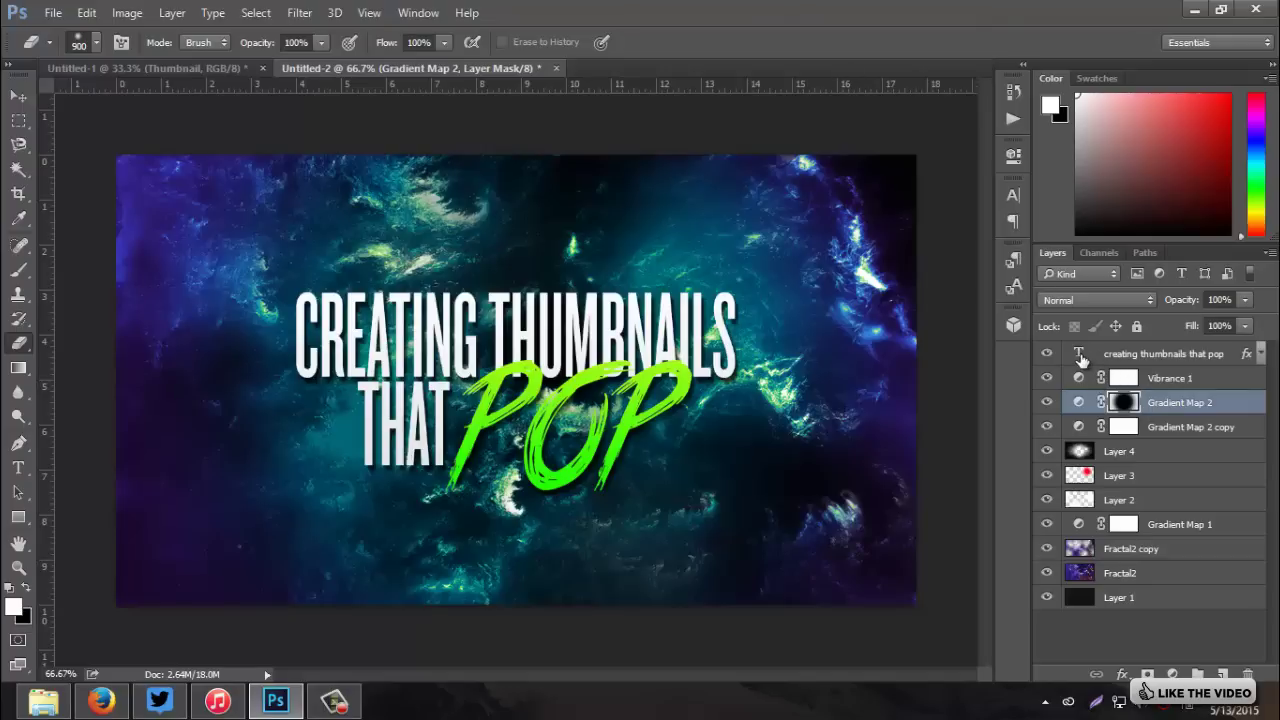
# Step: Select the word POP in the title and recolour it hot magenta ff04e4
pyautogui.doubleClick(1079, 354)
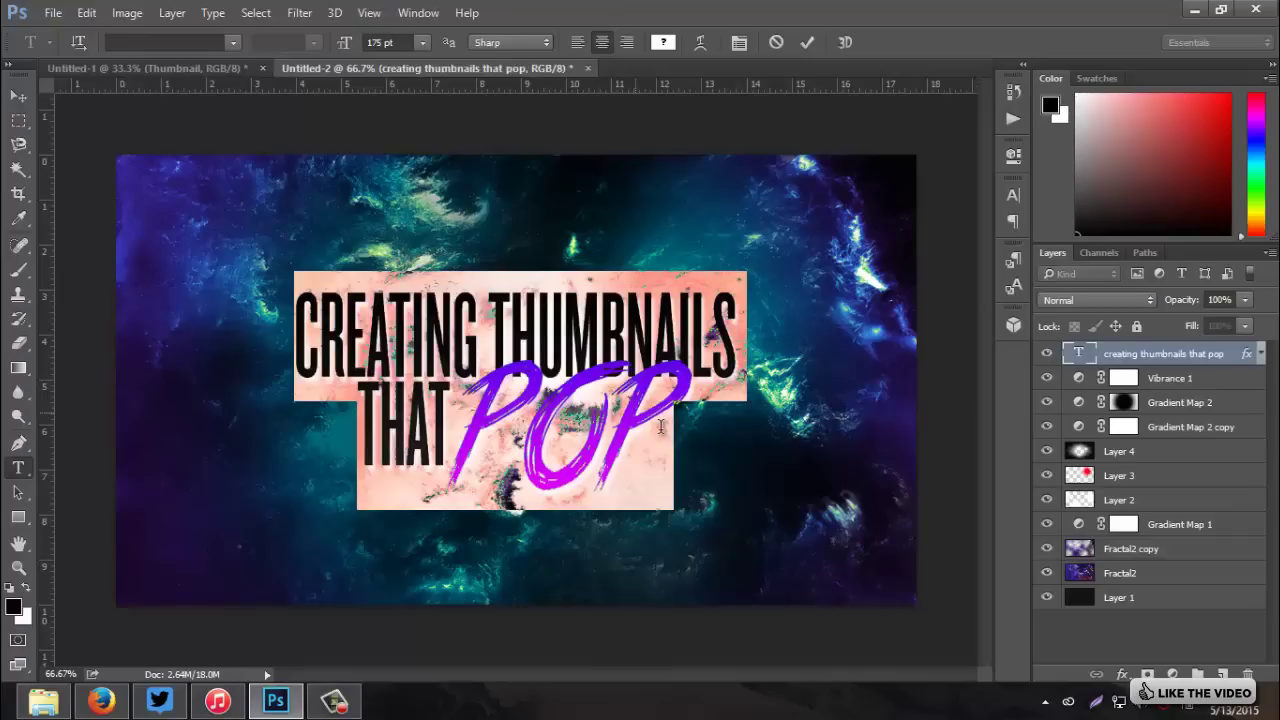
pyautogui.moveTo(660, 427); pyautogui.dragTo(480, 405)
pyautogui.click(664, 42)
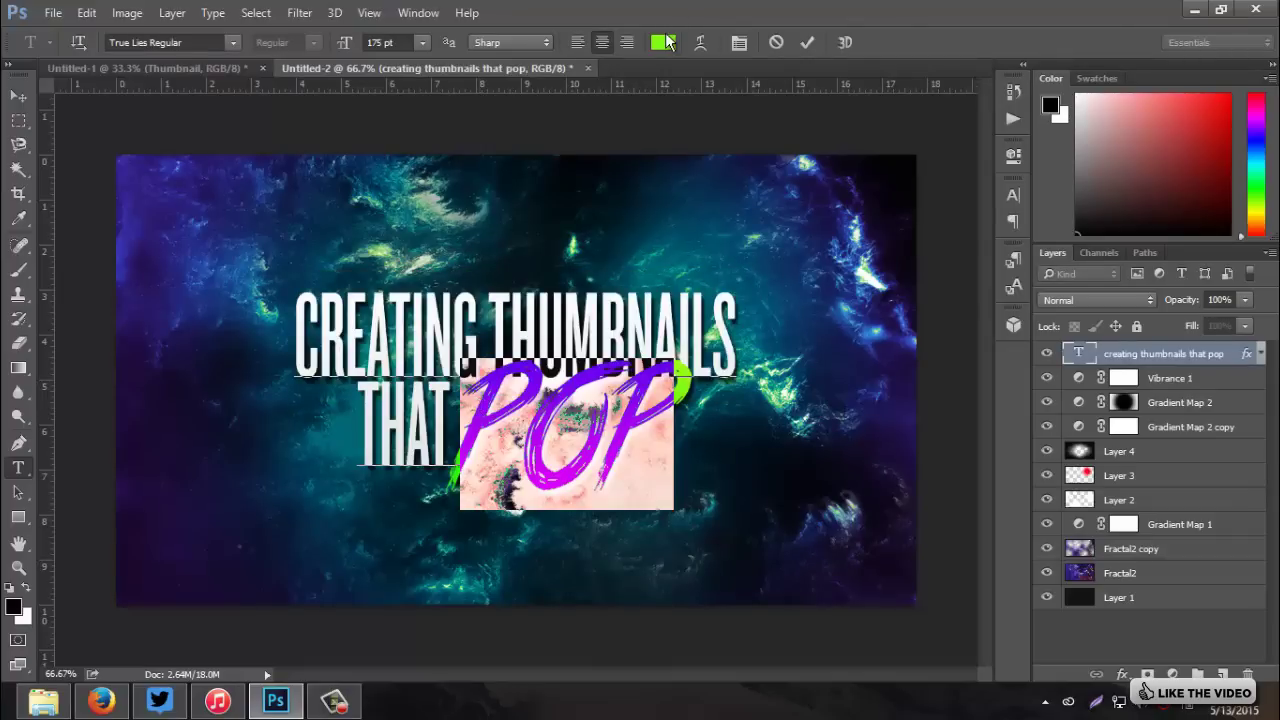
pyautogui.click(665, 42)
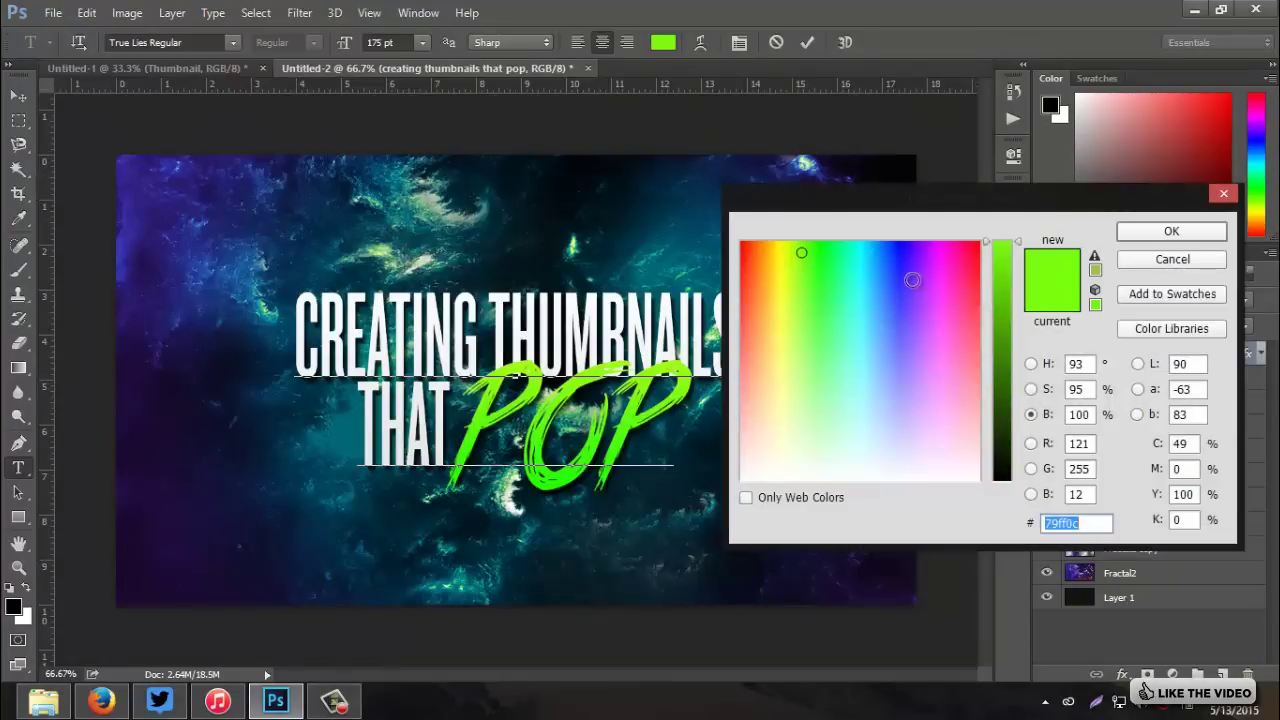
pyautogui.click(927, 261)
pyautogui.moveTo(927, 261); pyautogui.dragTo(927, 254)
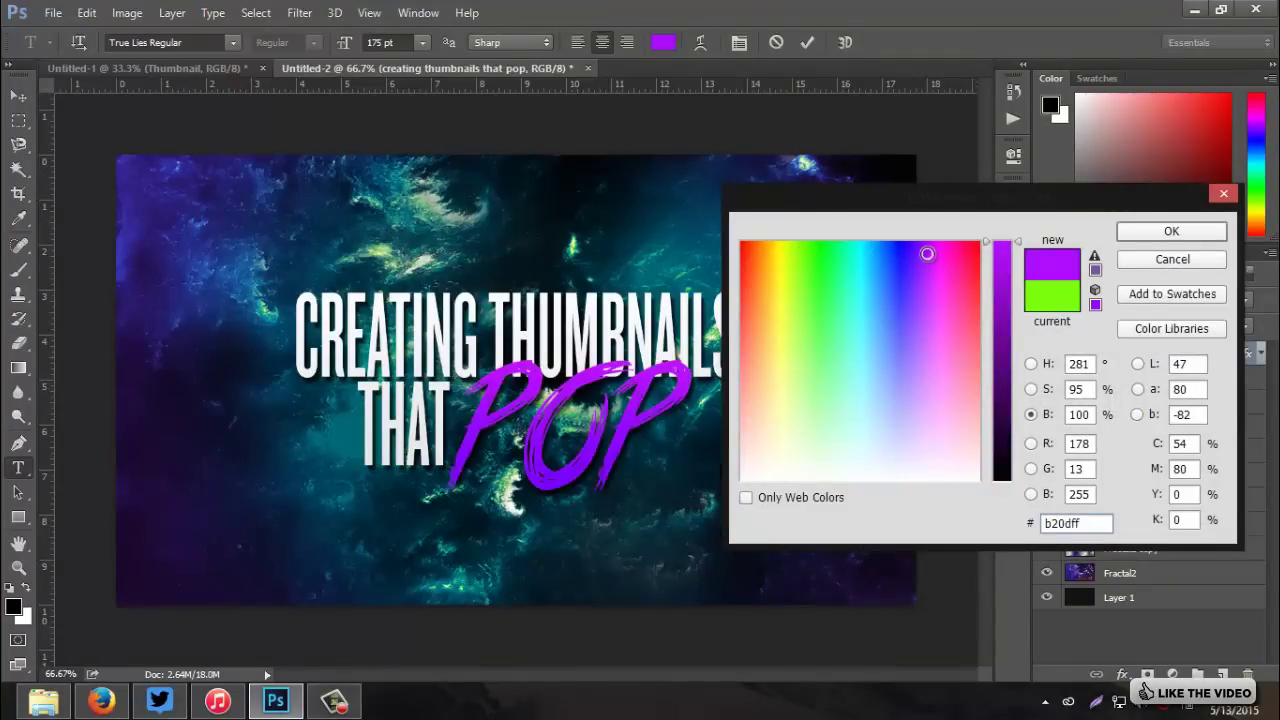
pyautogui.click(869, 258)
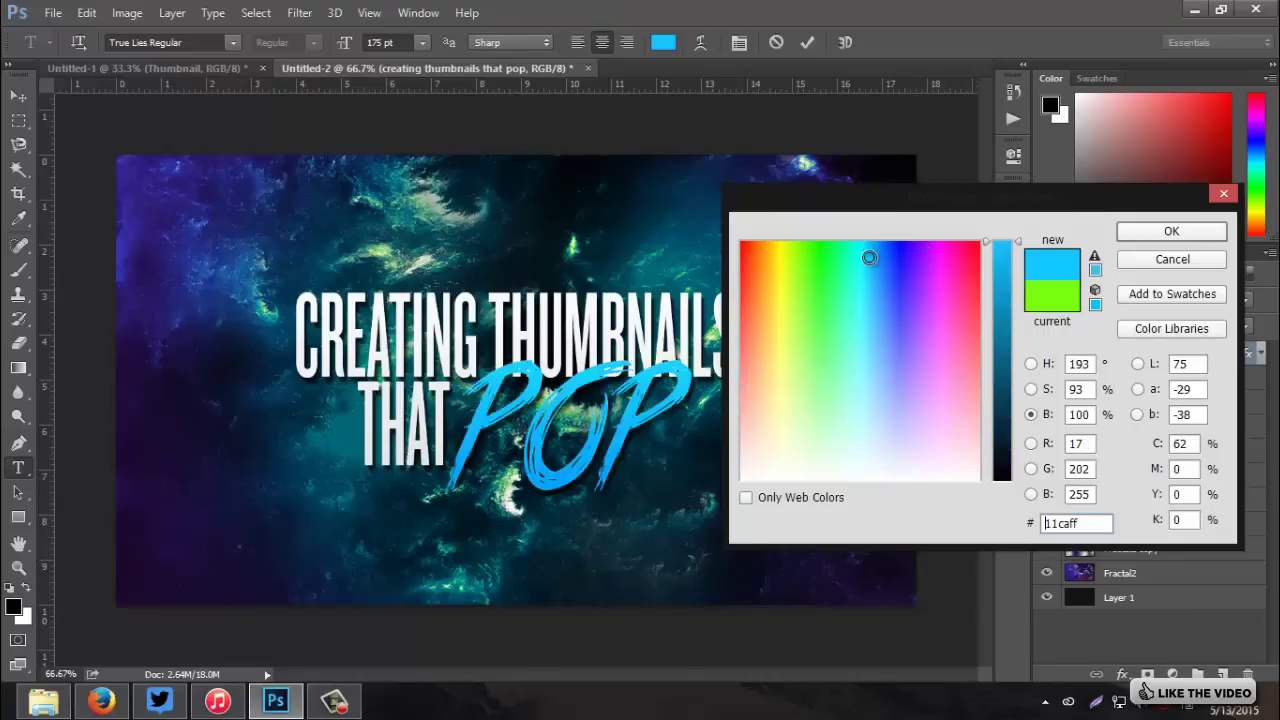
pyautogui.click(802, 247)
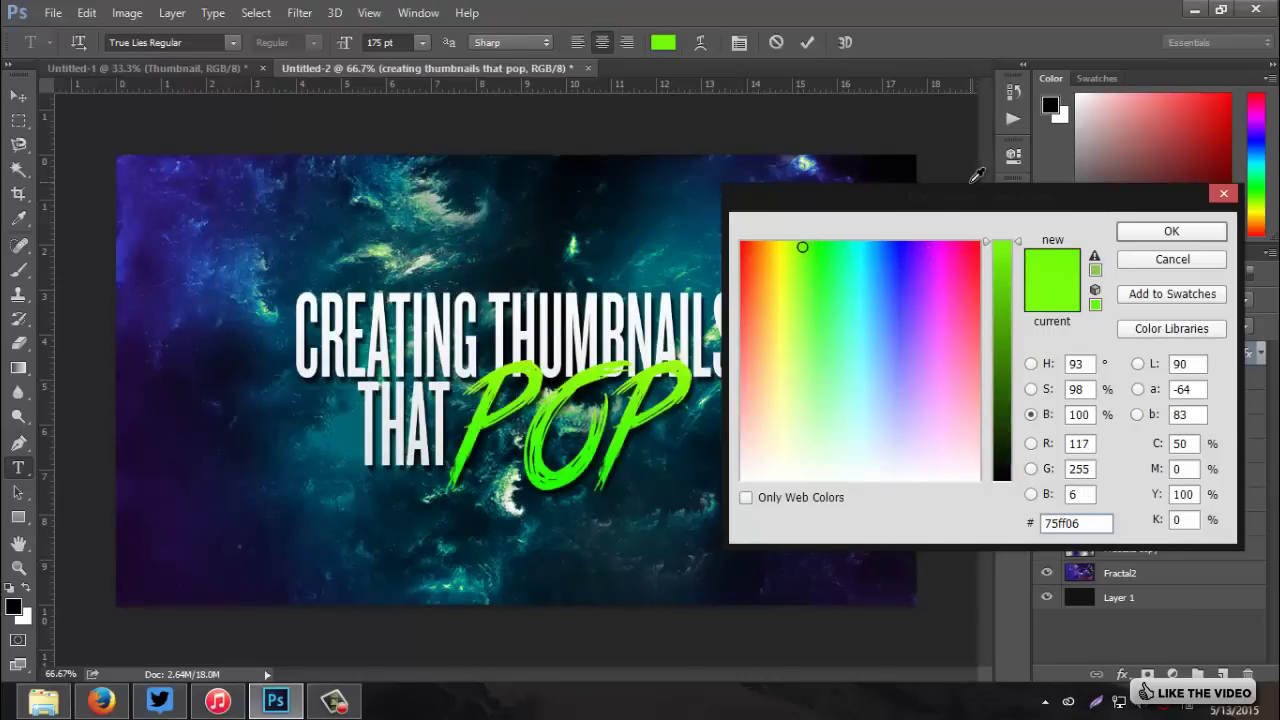
pyautogui.click(944, 245)
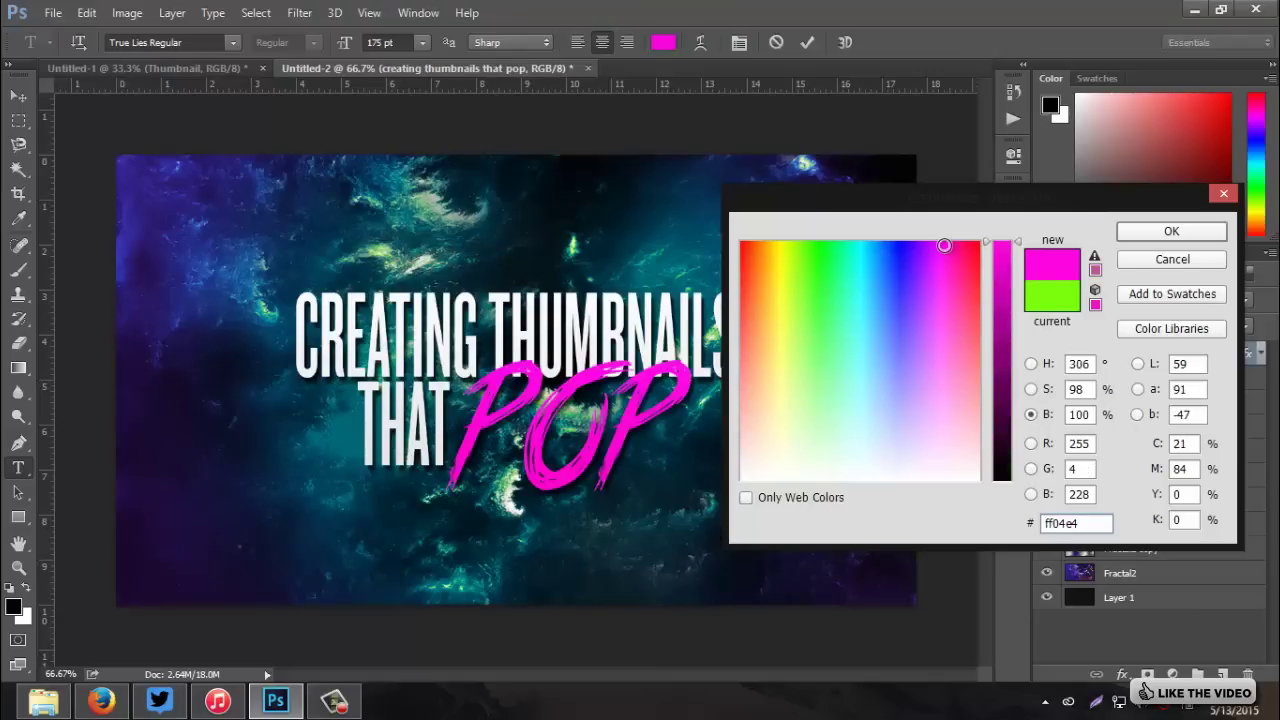
pyautogui.click(1192, 232)
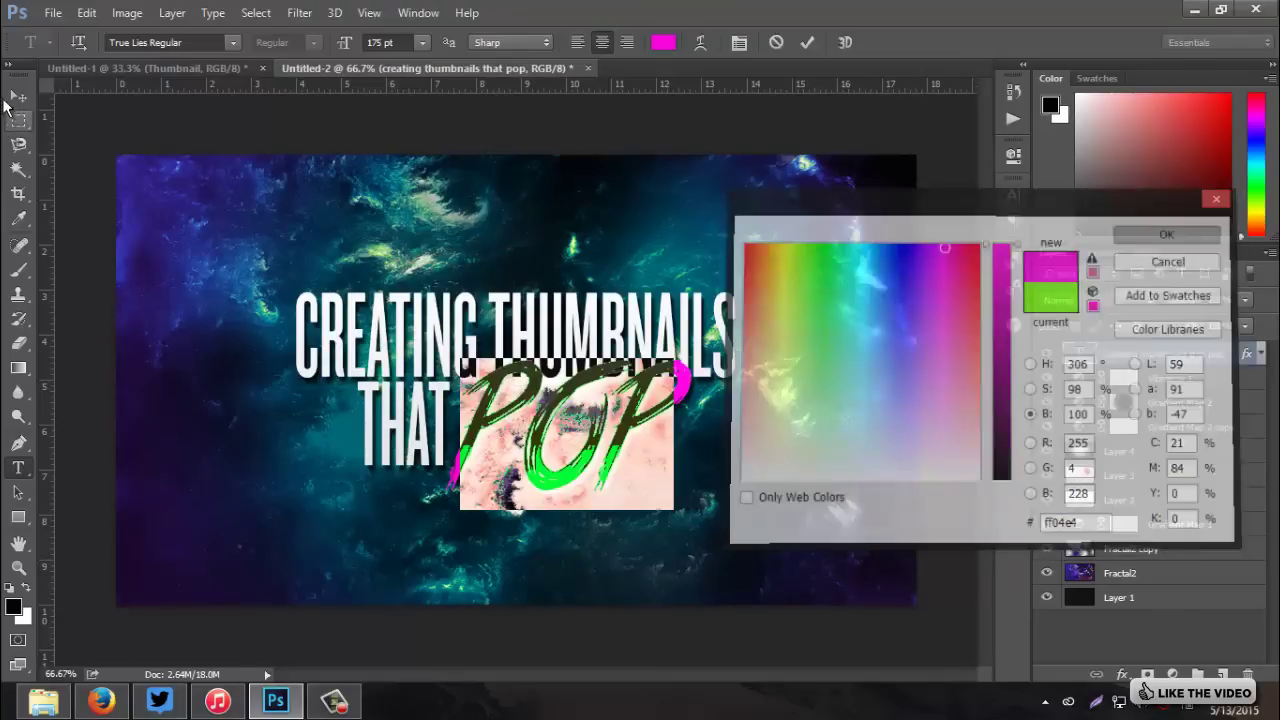
pyautogui.click(16, 98)
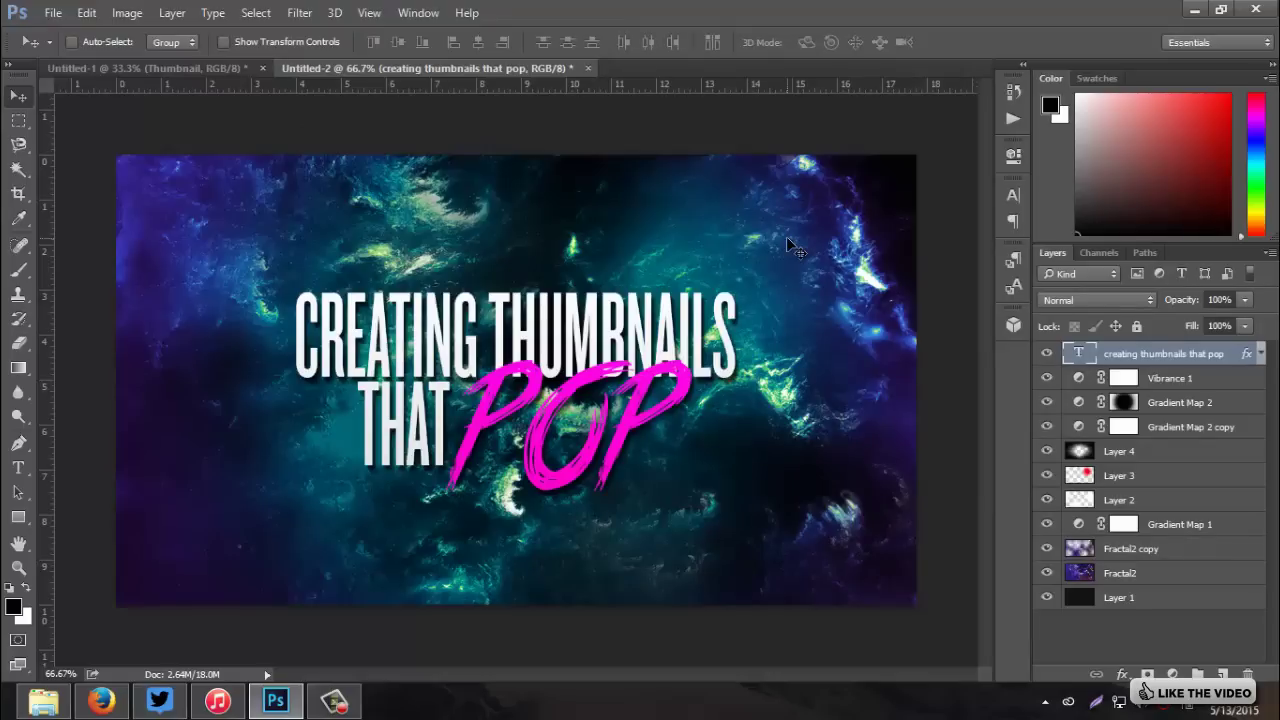
# Step: Zoom the canvas to 50% and set the Fractal2 layer's opacity to 54%
pyautogui.hotkey('ctrl', '-')
pyautogui.hotkey('ctrl', '-')
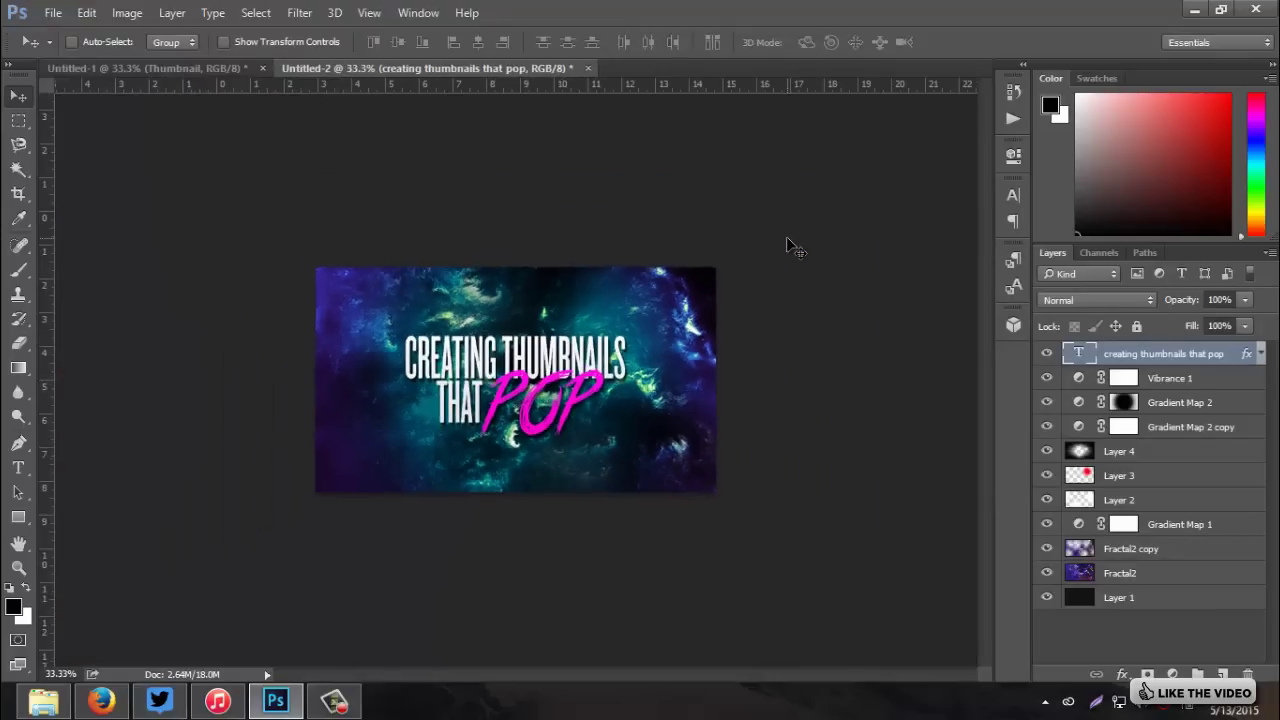
pyautogui.hotkey('ctrl', '+')
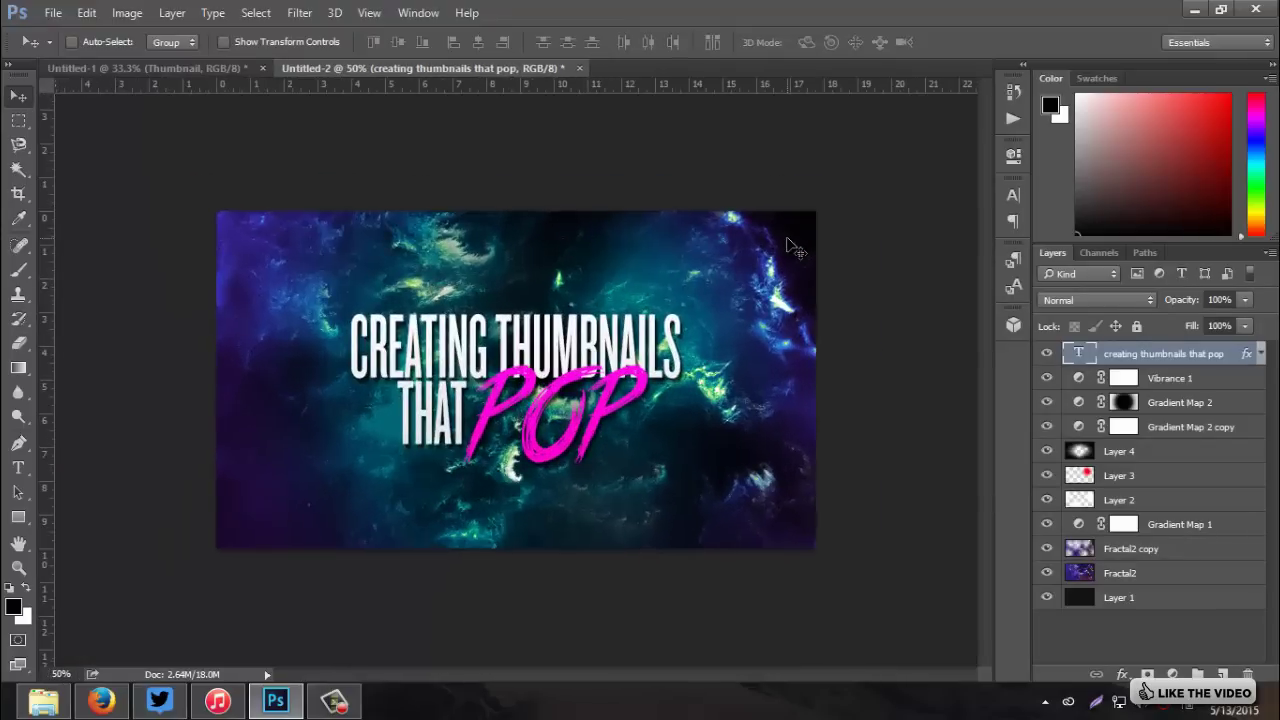
pyautogui.hotkey('ctrl', '+')
pyautogui.hotkey('ctrl', '-')
pyautogui.click(1120, 573)
pyautogui.moveTo(1185, 308)
pyautogui.mouseDown()
pyautogui.moveTo(1203, 302)
pyautogui.moveTo(1178, 307)
pyautogui.mouseUp()
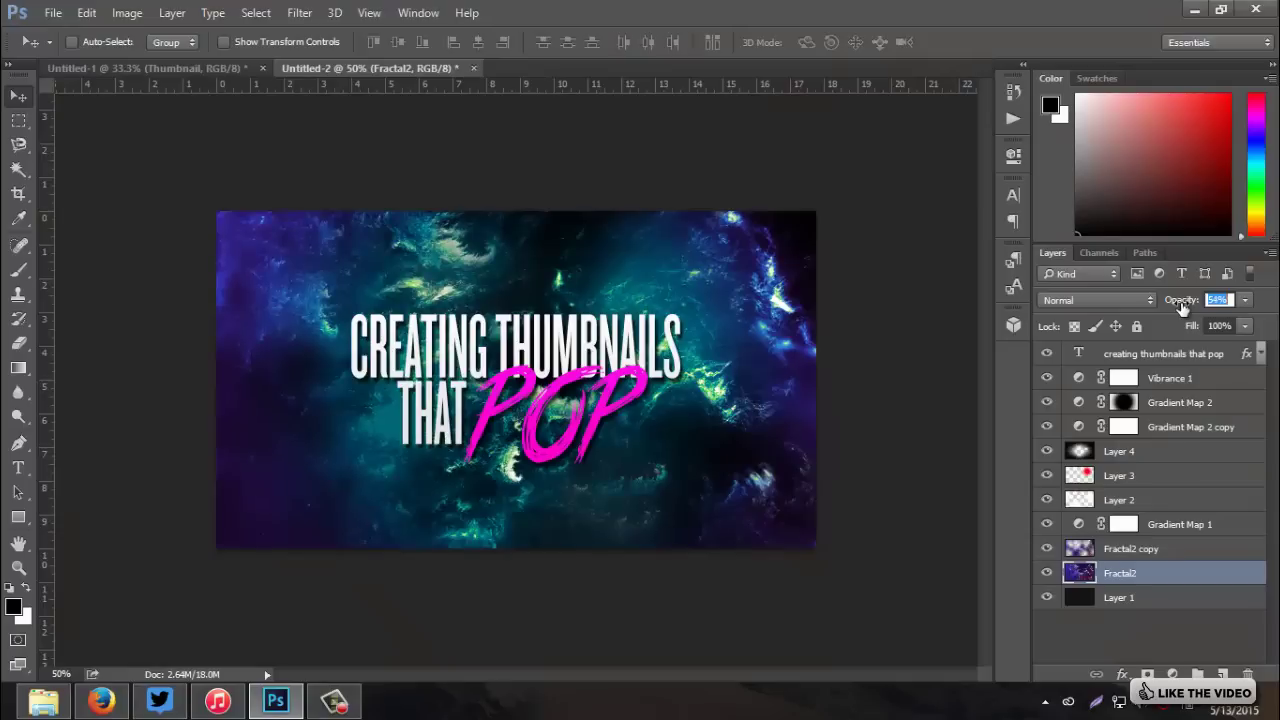
pyautogui.moveTo(1182, 307); pyautogui.dragTo(1182, 306)
# Step: Group all layers into a group named Thumbnail
pyautogui.click(1128, 357)
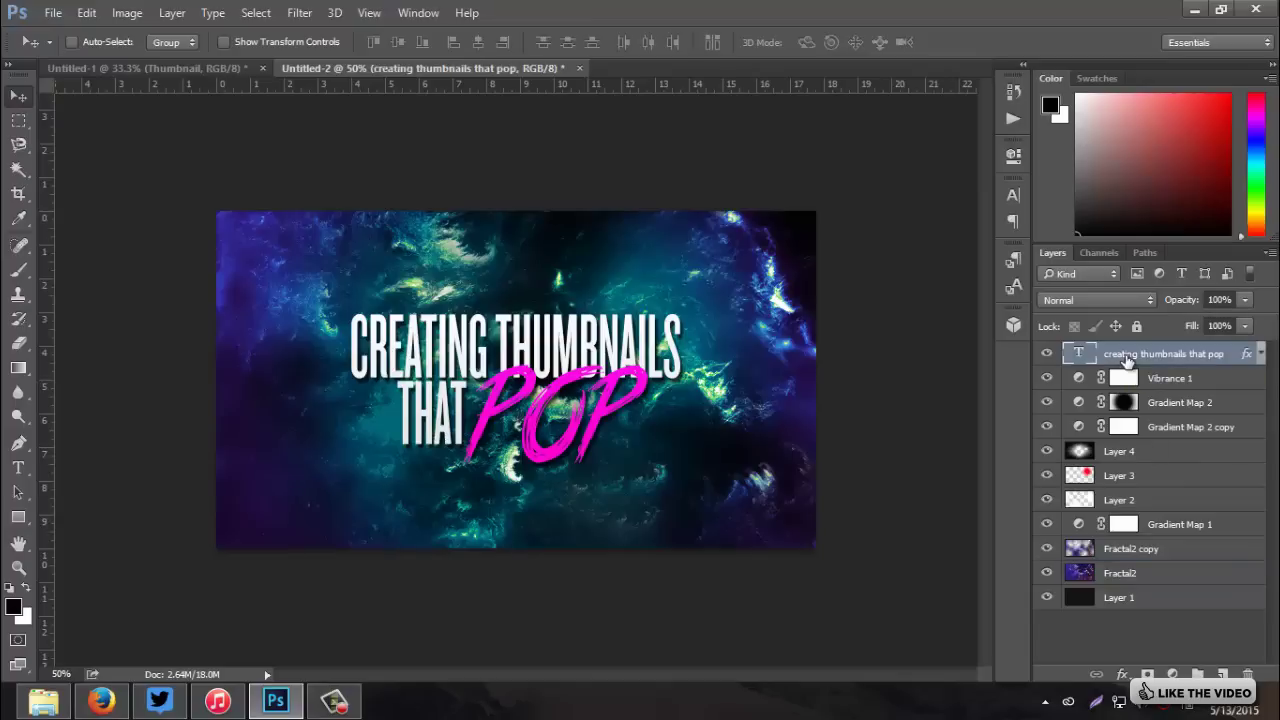
pyautogui.keyDown('shift'); pyautogui.click(1162, 597); pyautogui.keyUp('shift')
pyautogui.hotkey('ctrl', 'g')
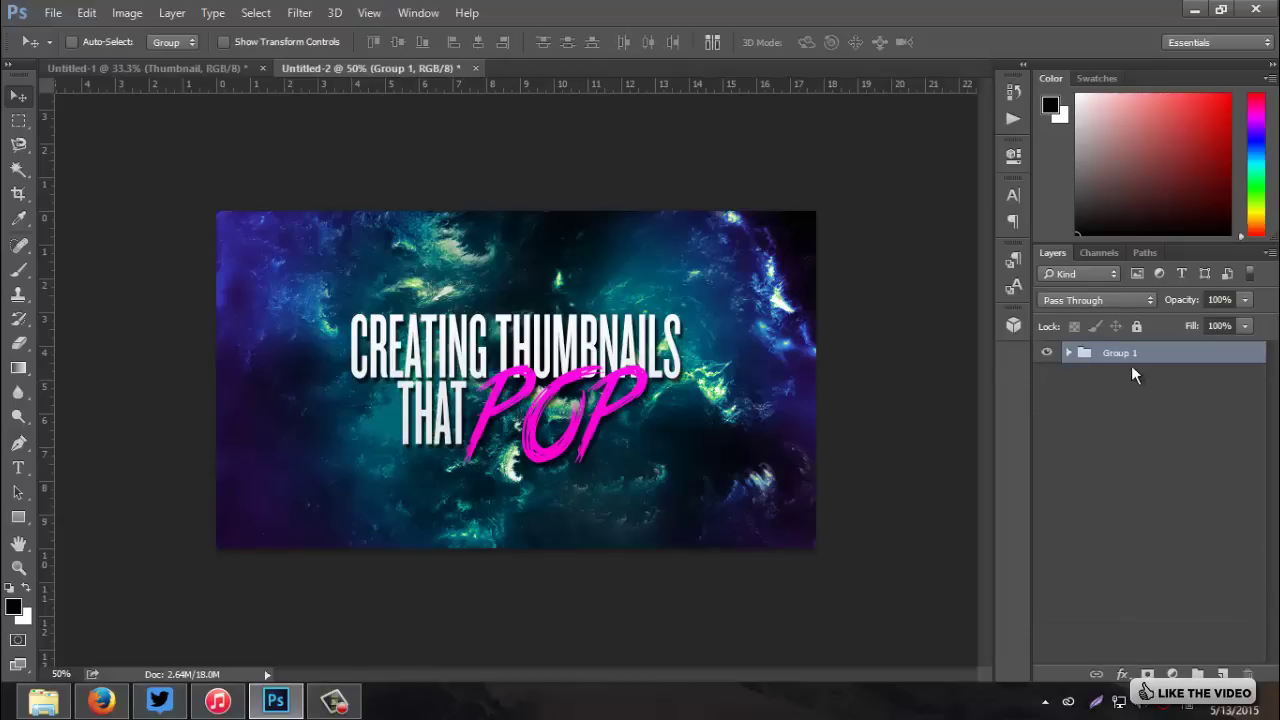
pyautogui.doubleClick(1120, 353)
pyautogui.write('Thumbnail')
pyautogui.press('Return')
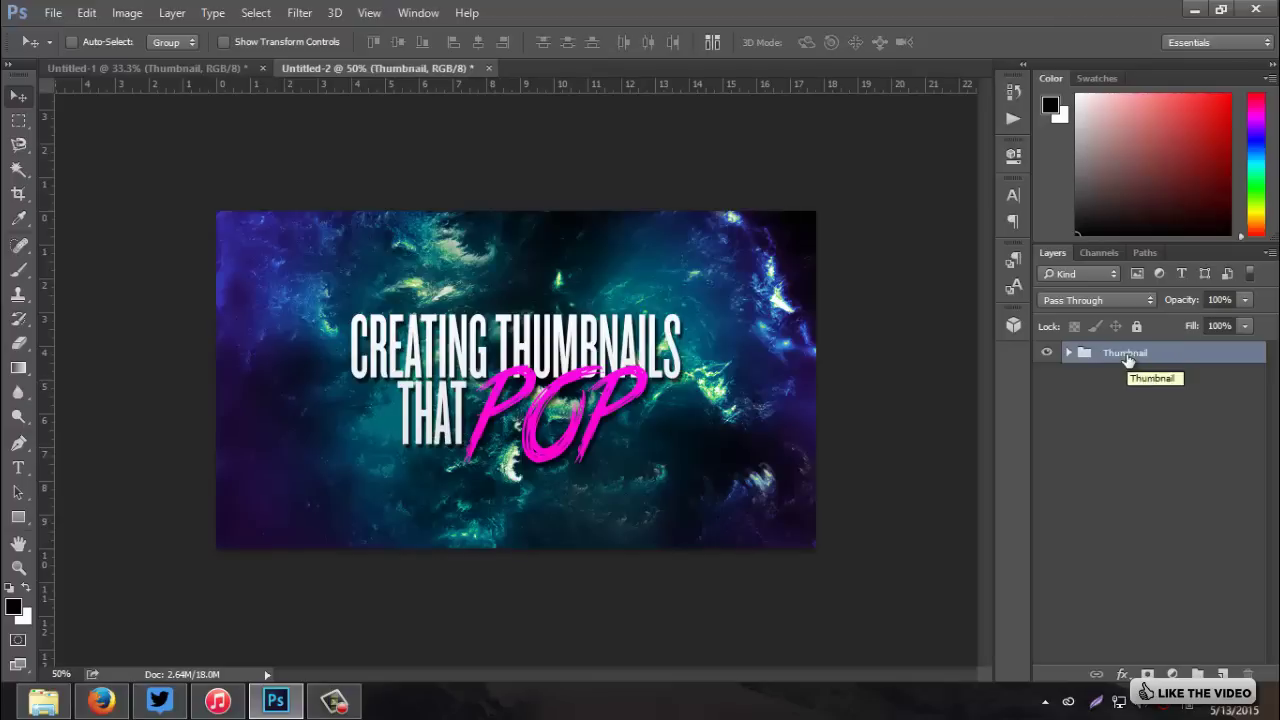
# Step: Duplicate the Thumbnail group and merge the copy into a single layer
pyautogui.hotkey('ctrl', 'j')
pyautogui.rightClick(1128, 358)
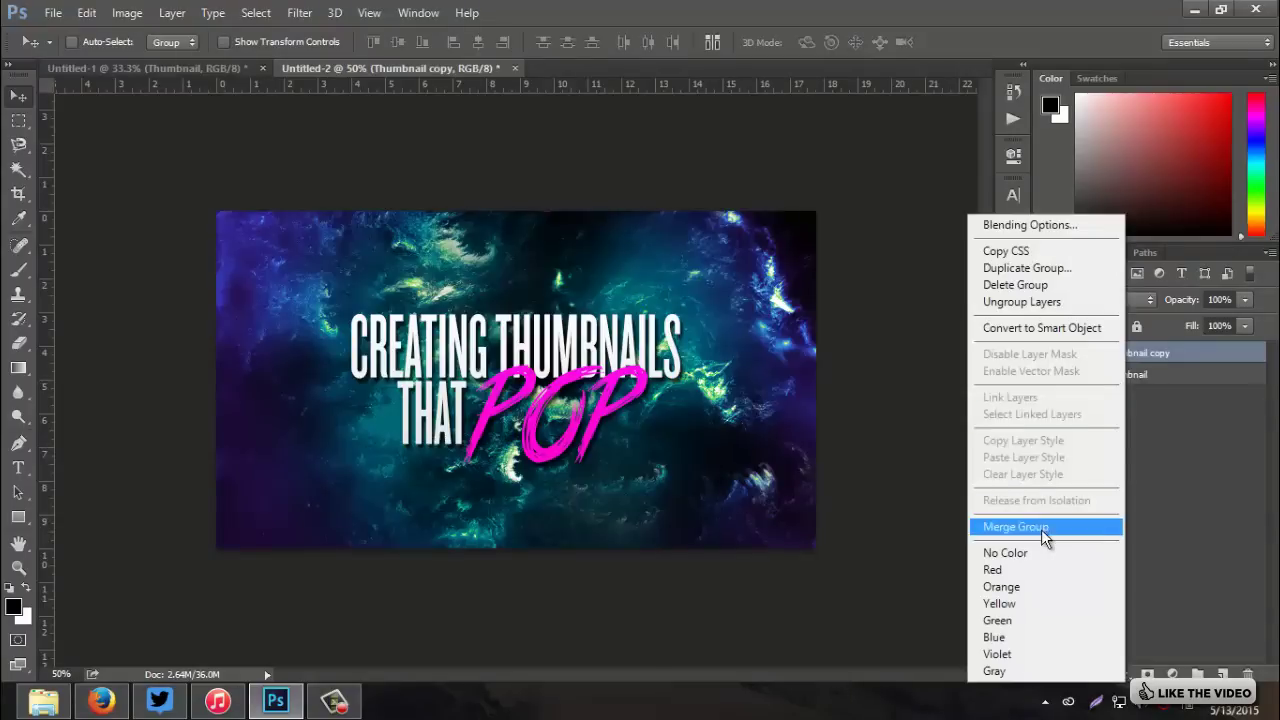
pyautogui.click(968, 527)
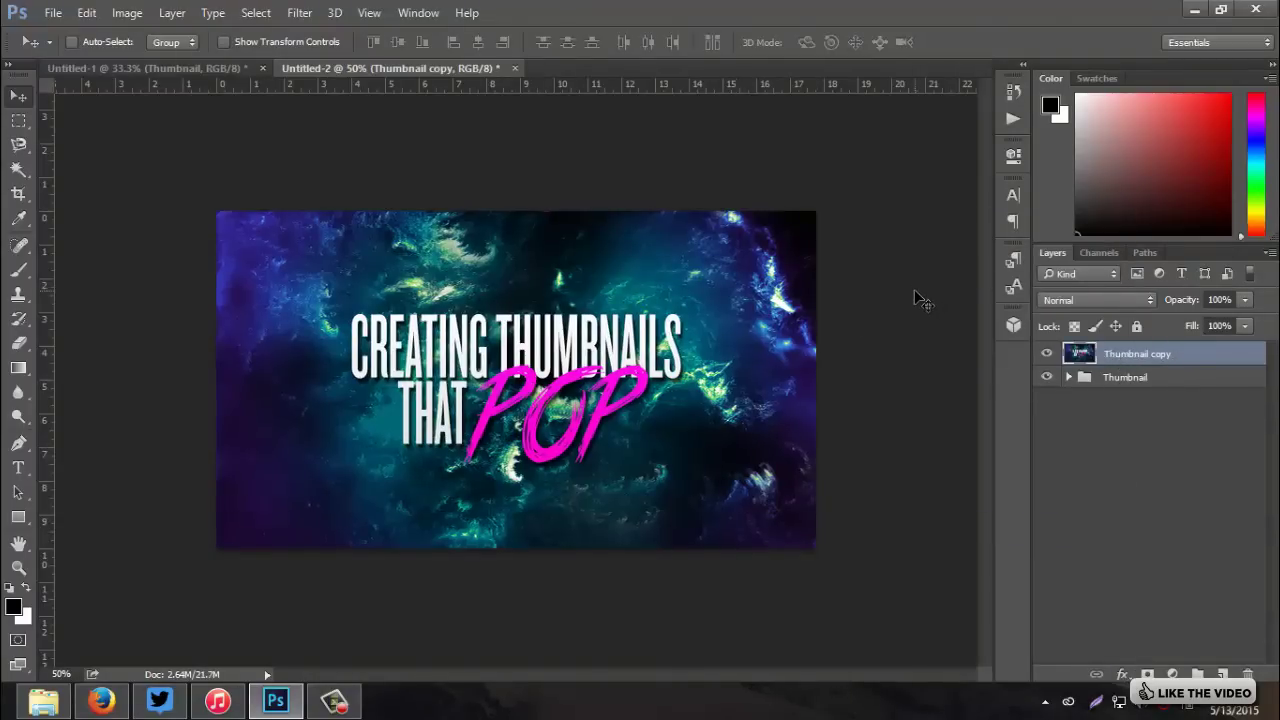
# Step: Duplicate the merged thumbnail layer and apply Mosaic with cell size 40
pyautogui.hotkey('ctrl', 'j')
pyautogui.click(300, 13)
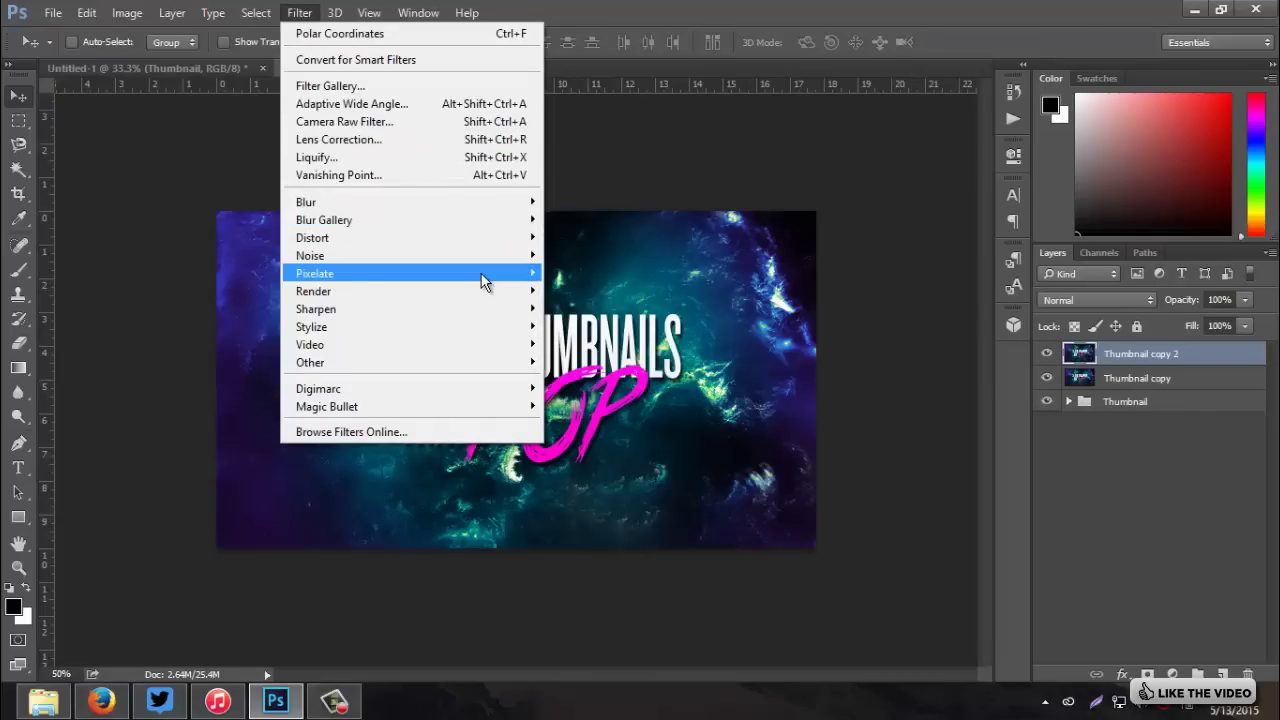
pyautogui.moveTo(517, 286)
pyautogui.click(612, 359)
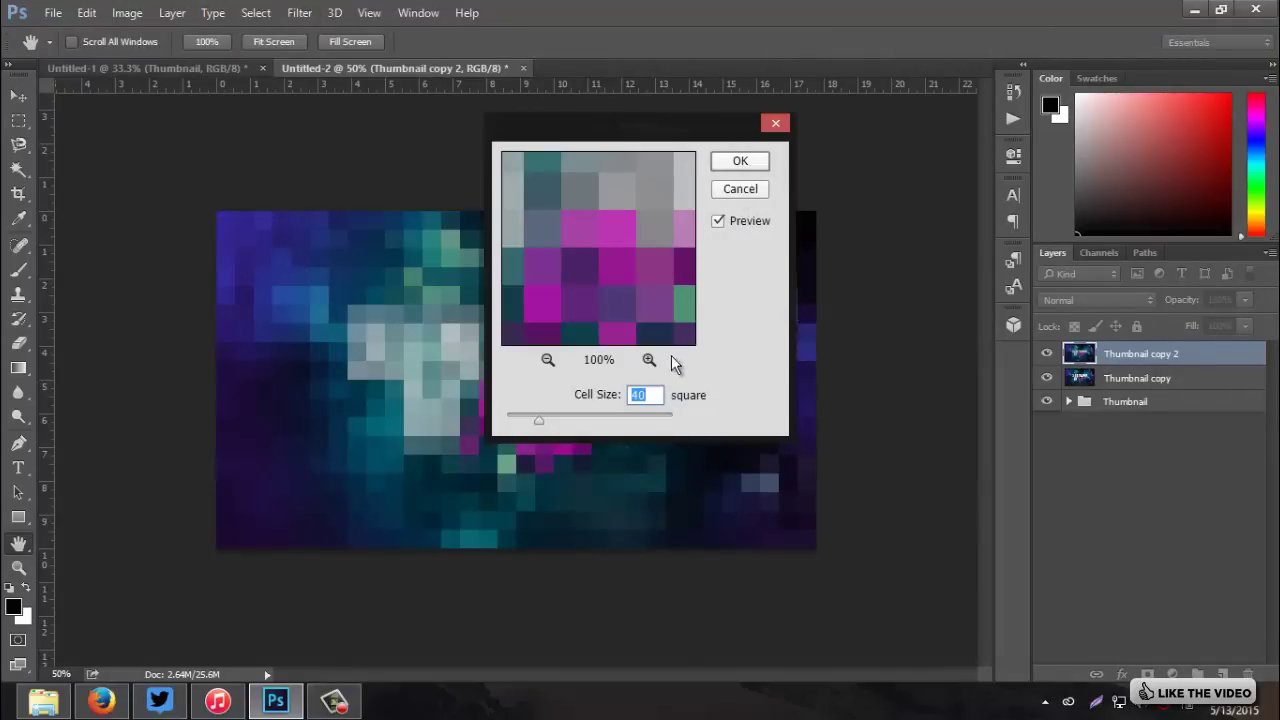
pyautogui.click(740, 161)
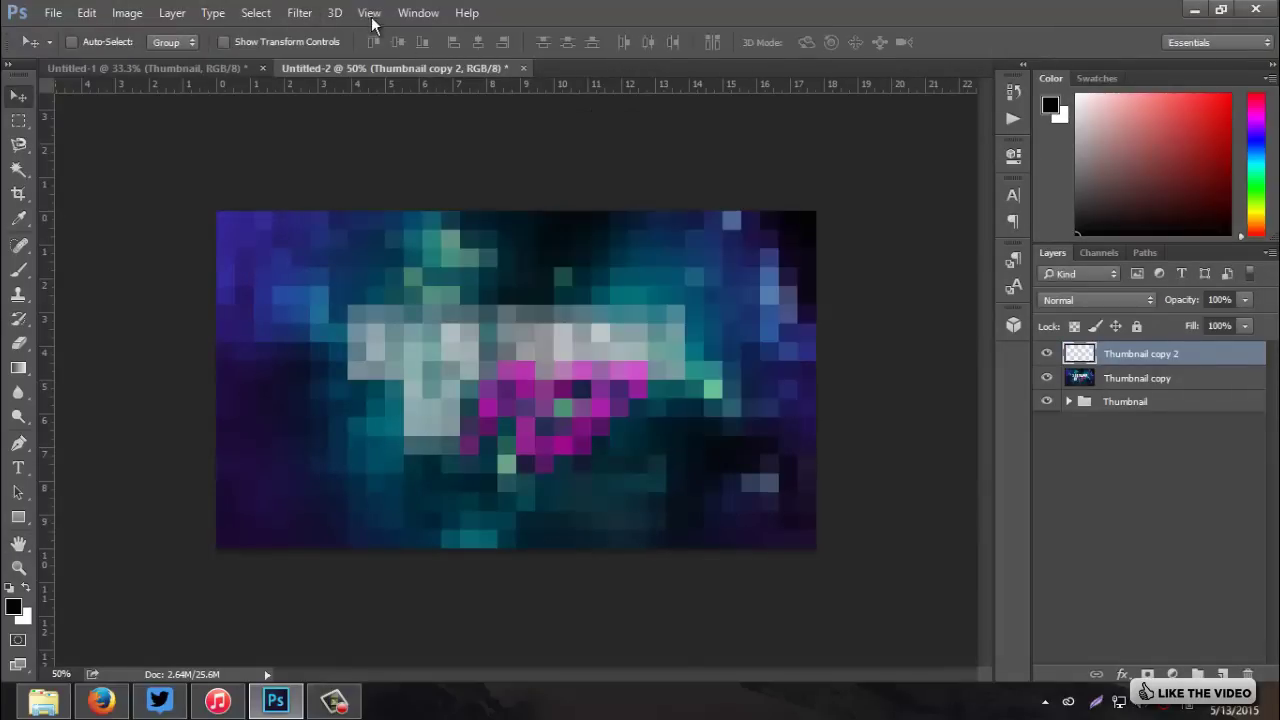
# Step: Apply Find Edges, invert the layer, and set its blend mode to Color Dodge
pyautogui.click(300, 14)
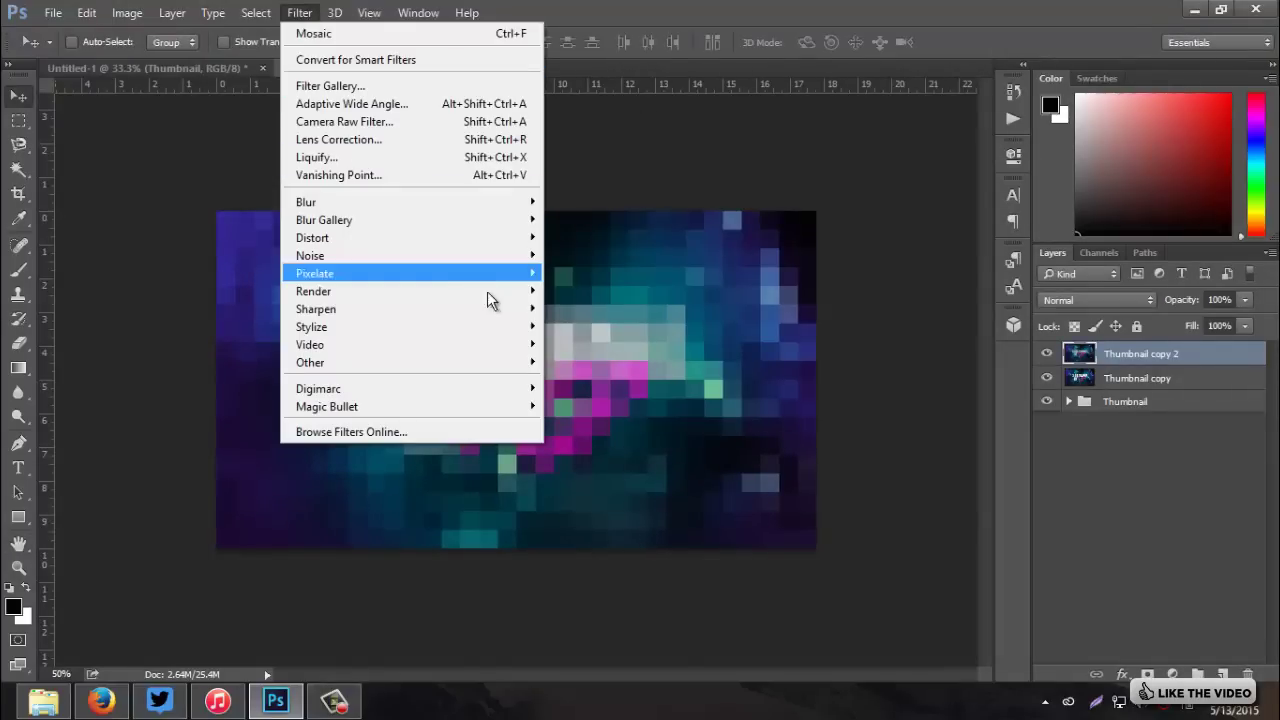
pyautogui.moveTo(528, 334)
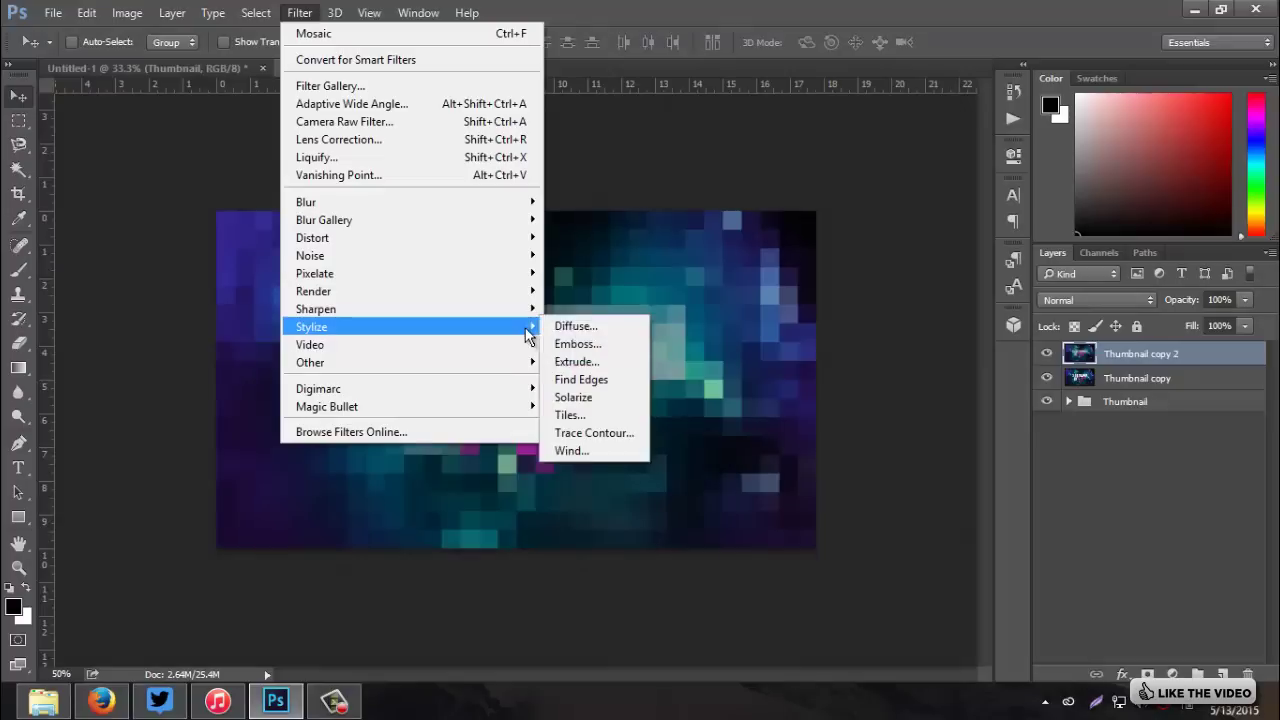
pyautogui.click(579, 381)
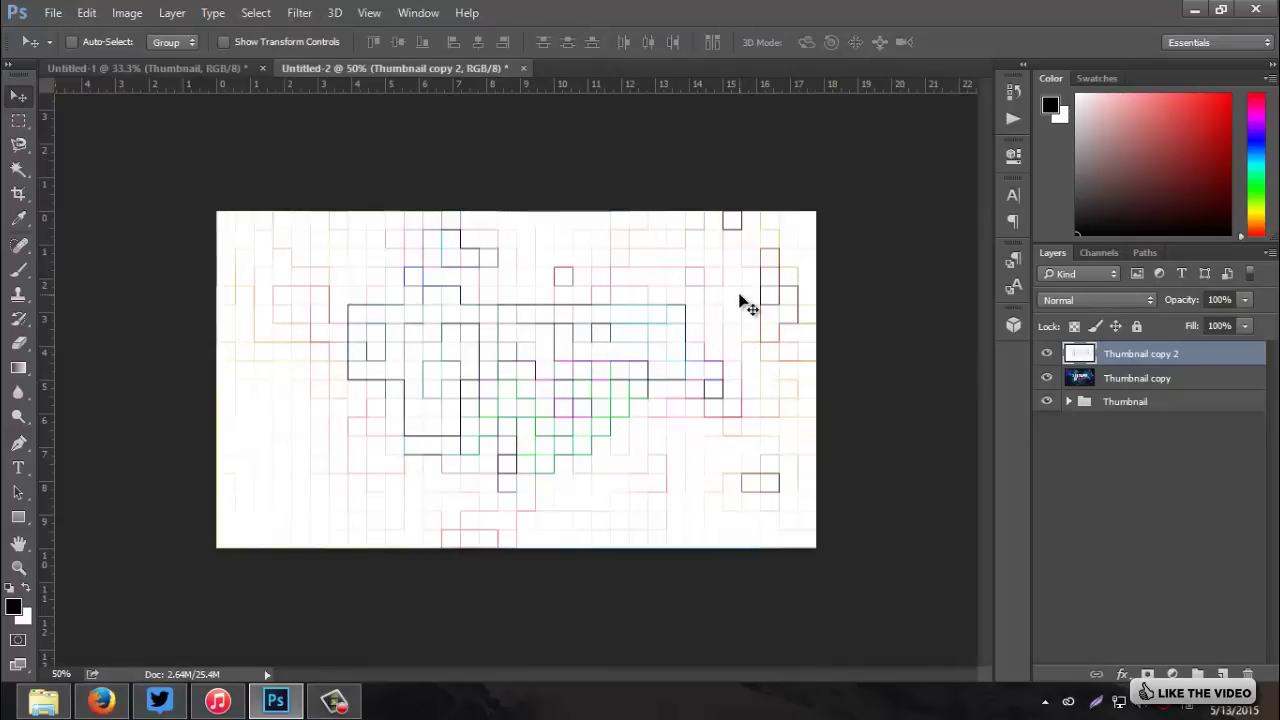
pyautogui.hotkey('ctrl', 'i')
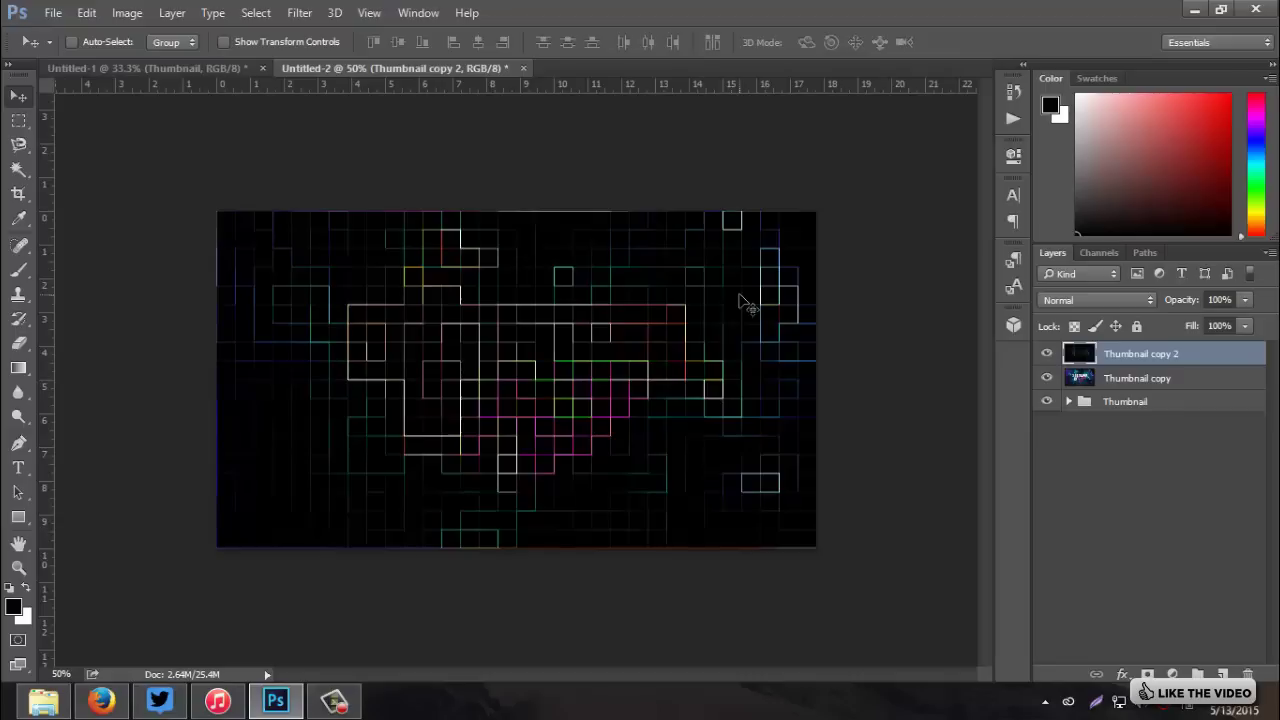
pyautogui.click(1113, 301)
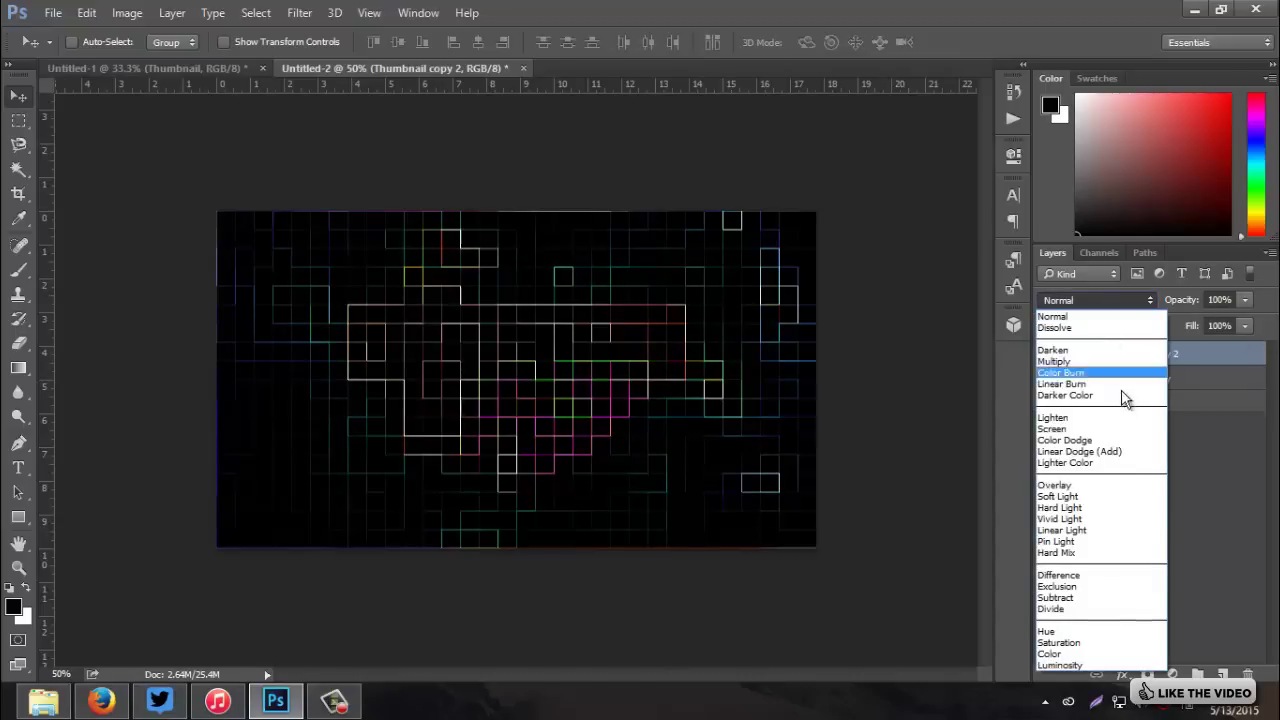
pyautogui.click(1117, 443)
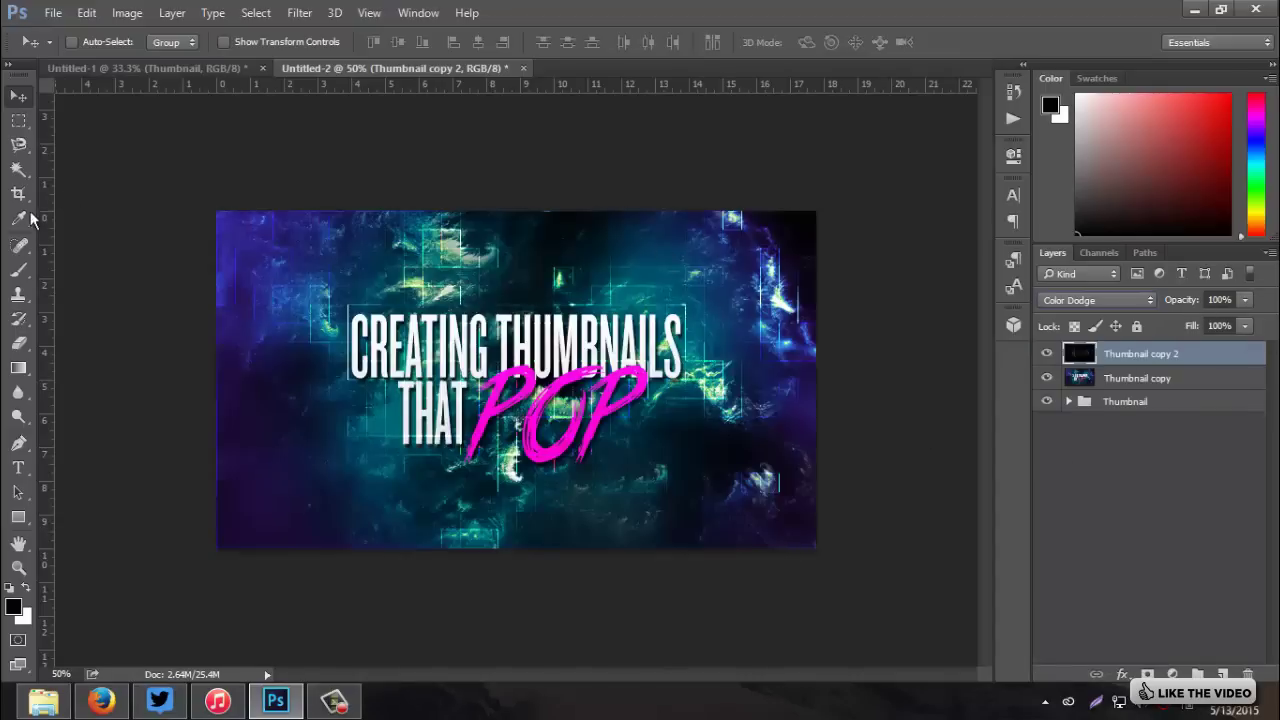
# Step: With a 600-size Eraser, erase the glow grid patches around the title, upper right and lower left
pyautogui.click(20, 346)
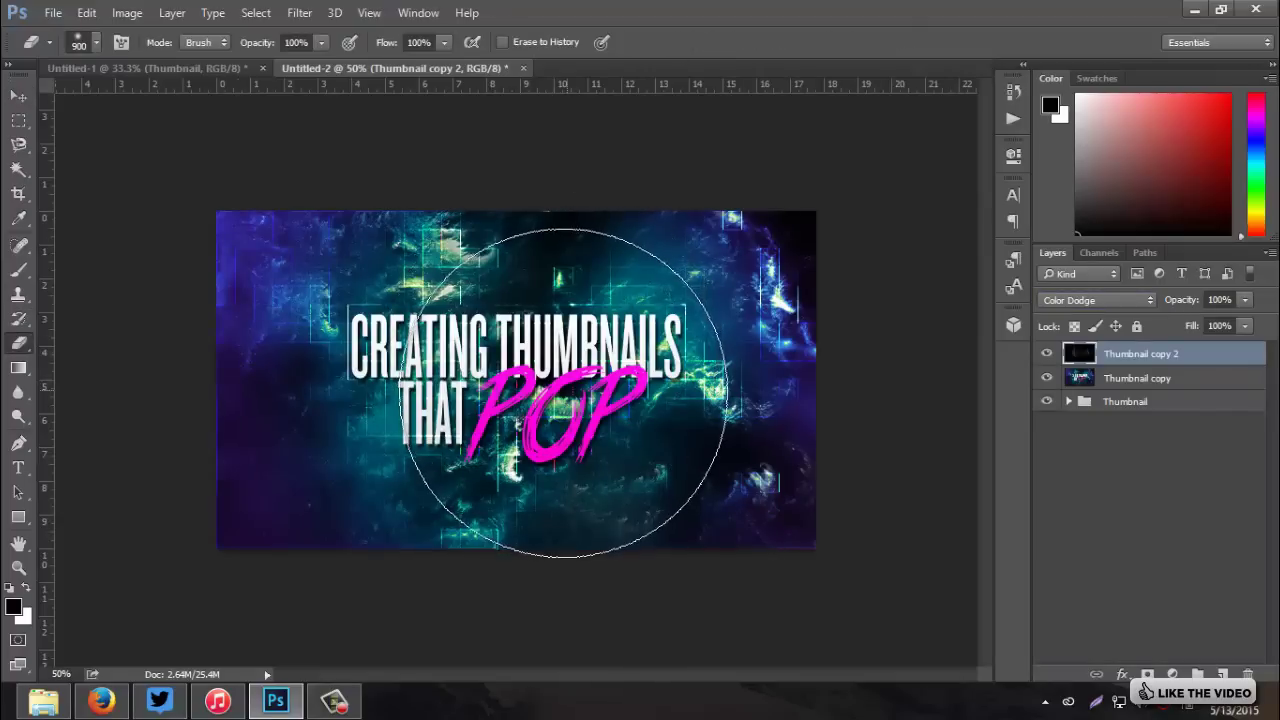
pyautogui.press('[')
pyautogui.press('[')
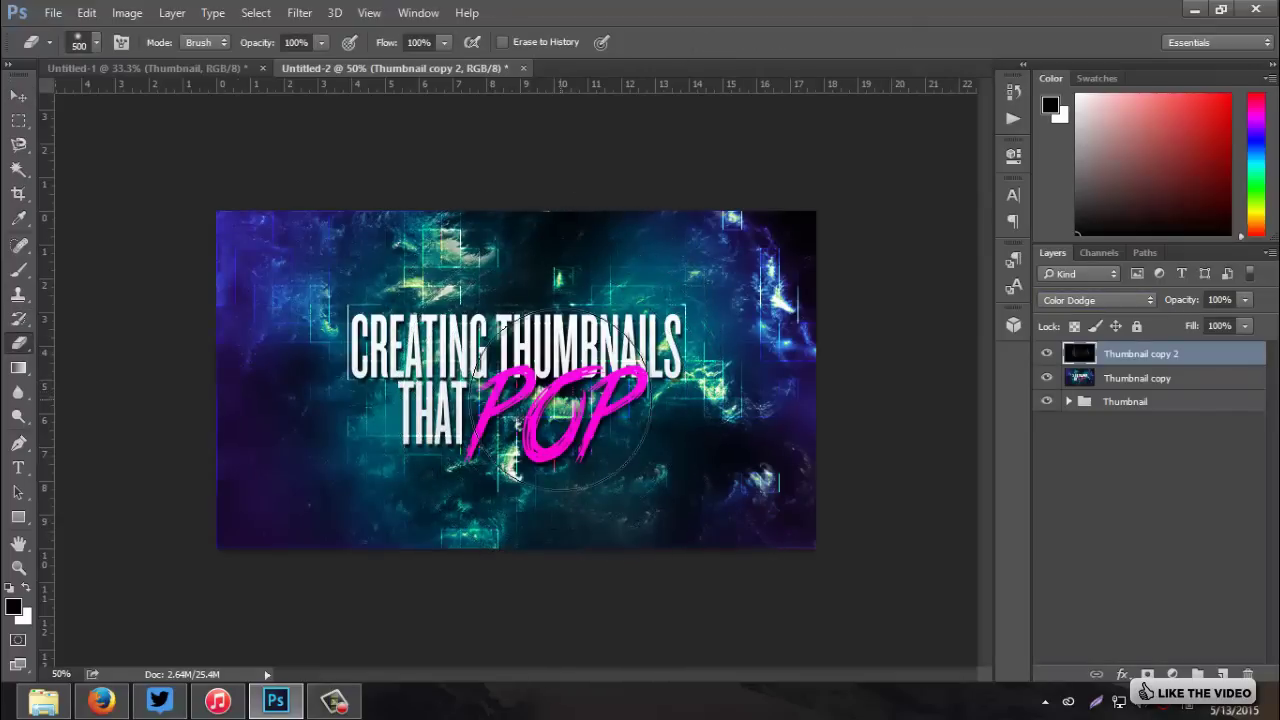
pyautogui.moveTo(565, 405)
pyautogui.mouseDown()
pyautogui.moveTo(586, 394)
pyautogui.moveTo(530, 360)
pyautogui.moveTo(420, 370)
pyautogui.moveTo(520, 335)
pyautogui.mouseUp()
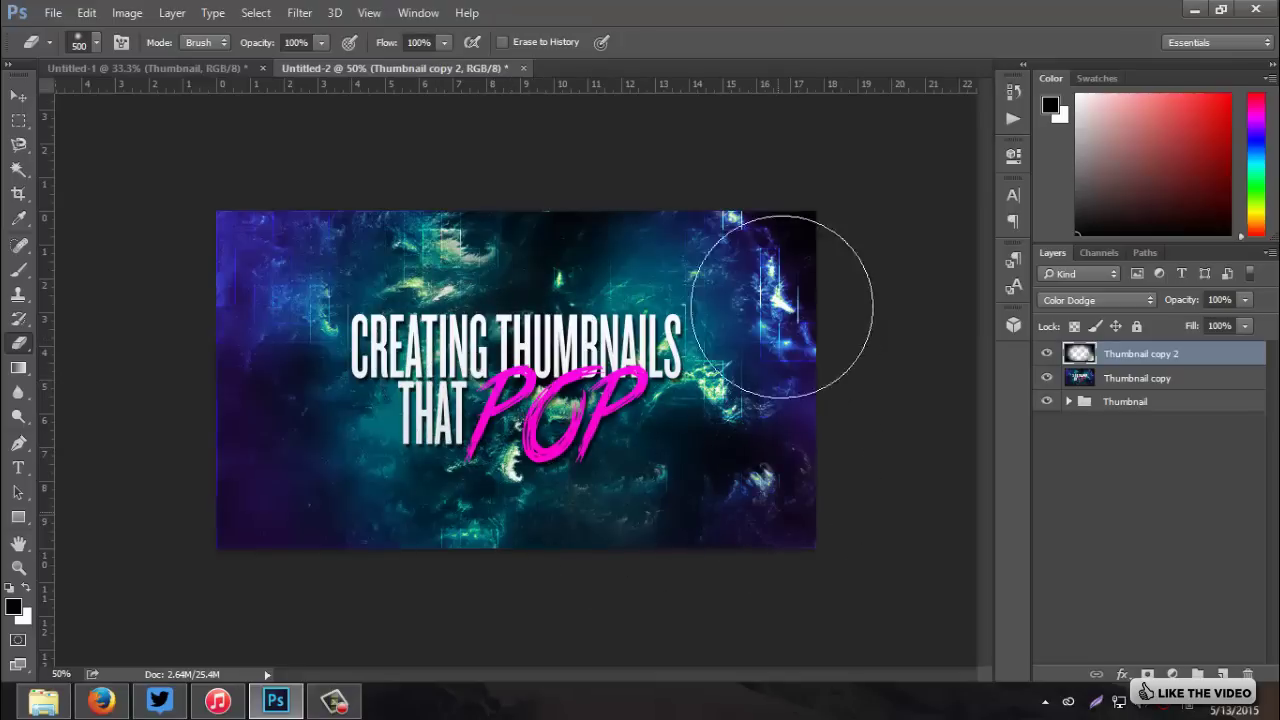
pyautogui.moveTo(782, 306)
pyautogui.mouseDown()
pyautogui.moveTo(771, 288)
pyautogui.moveTo(757, 357)
pyautogui.mouseUp()
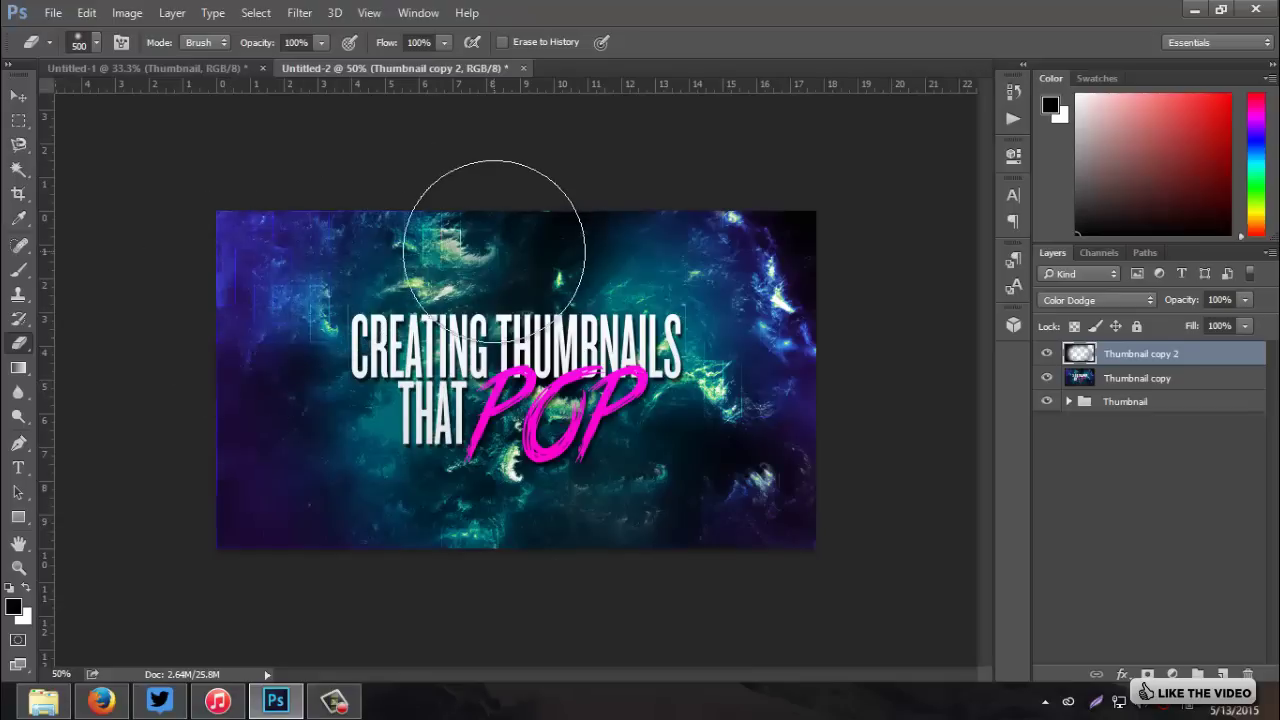
pyautogui.moveTo(251, 414); pyautogui.dragTo(371, 523)
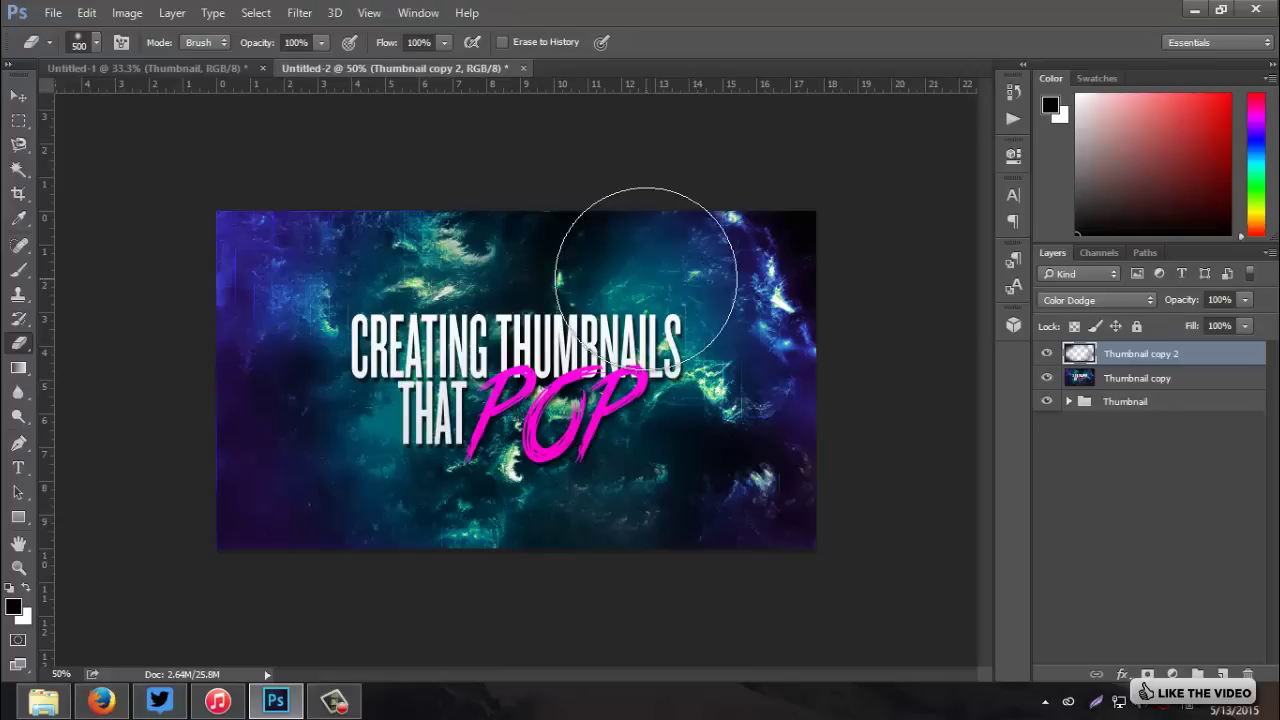
# Step: Merge Thumbnail copy 2 down into the Thumbnail copy layer
pyautogui.rightClick(1175, 357)
pyautogui.click(821, 542)
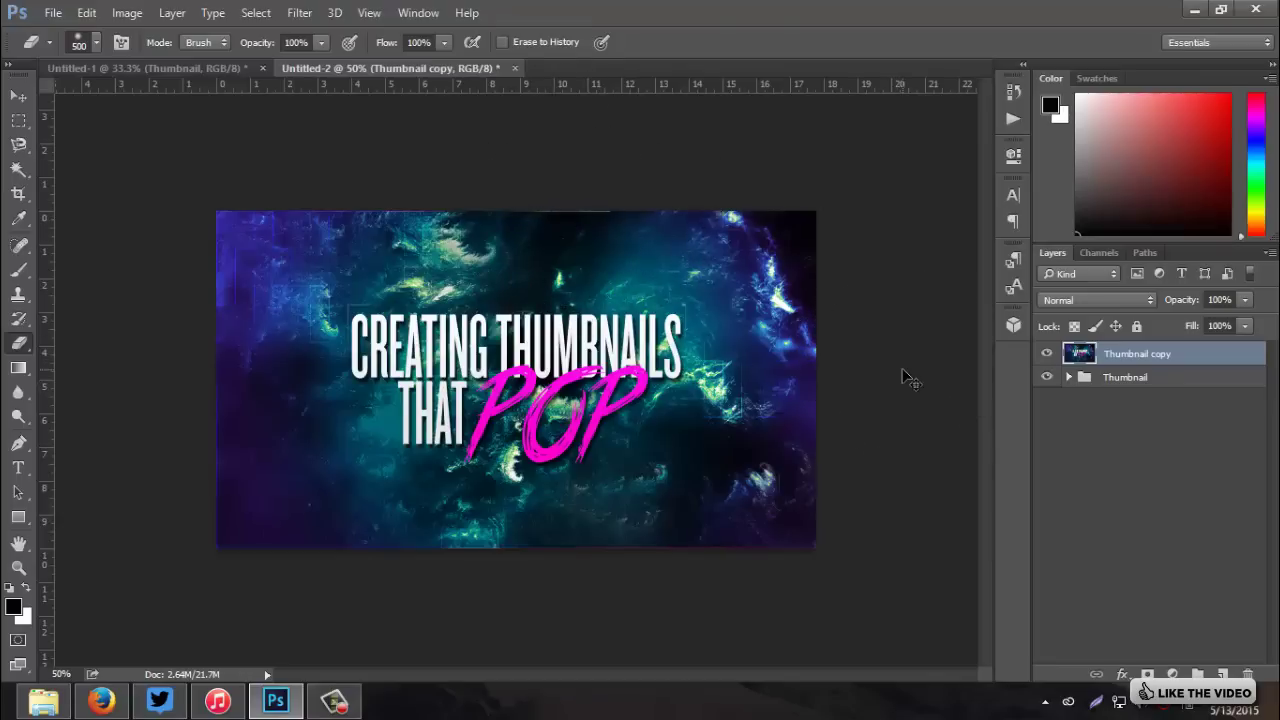
pyautogui.hotkey('ctrl', 'z')
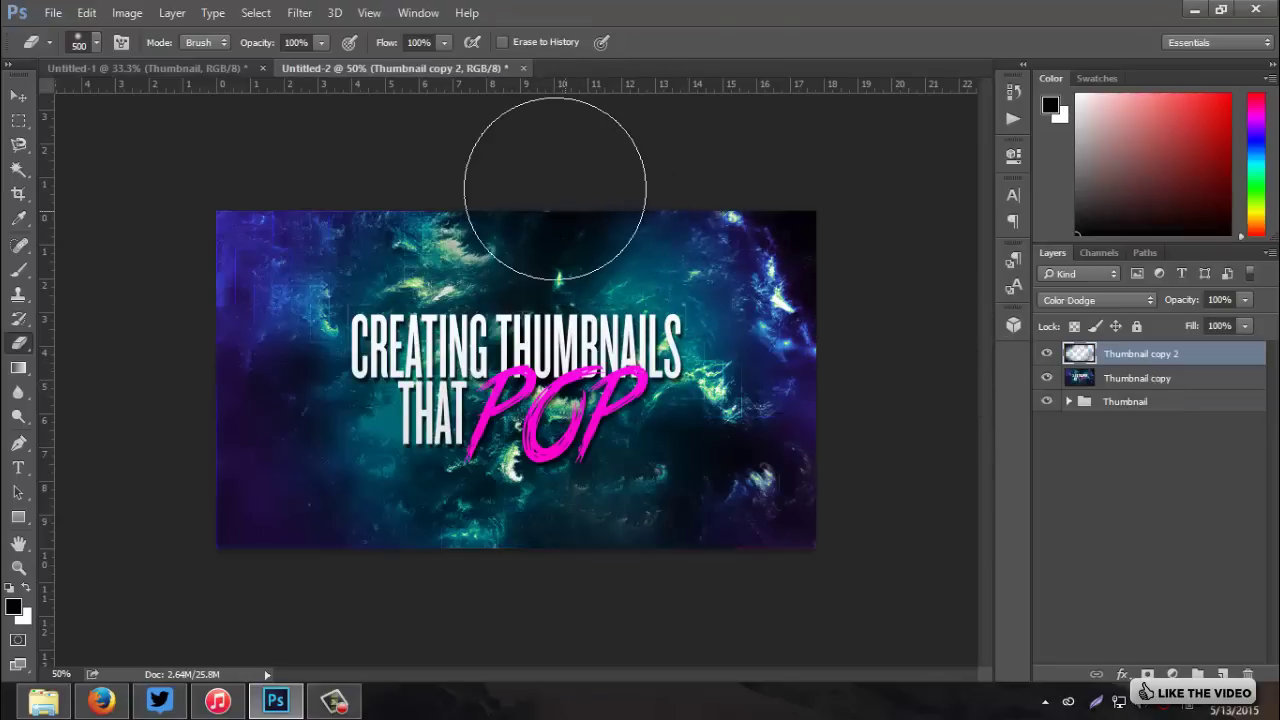
pyautogui.rightClick(1163, 356)
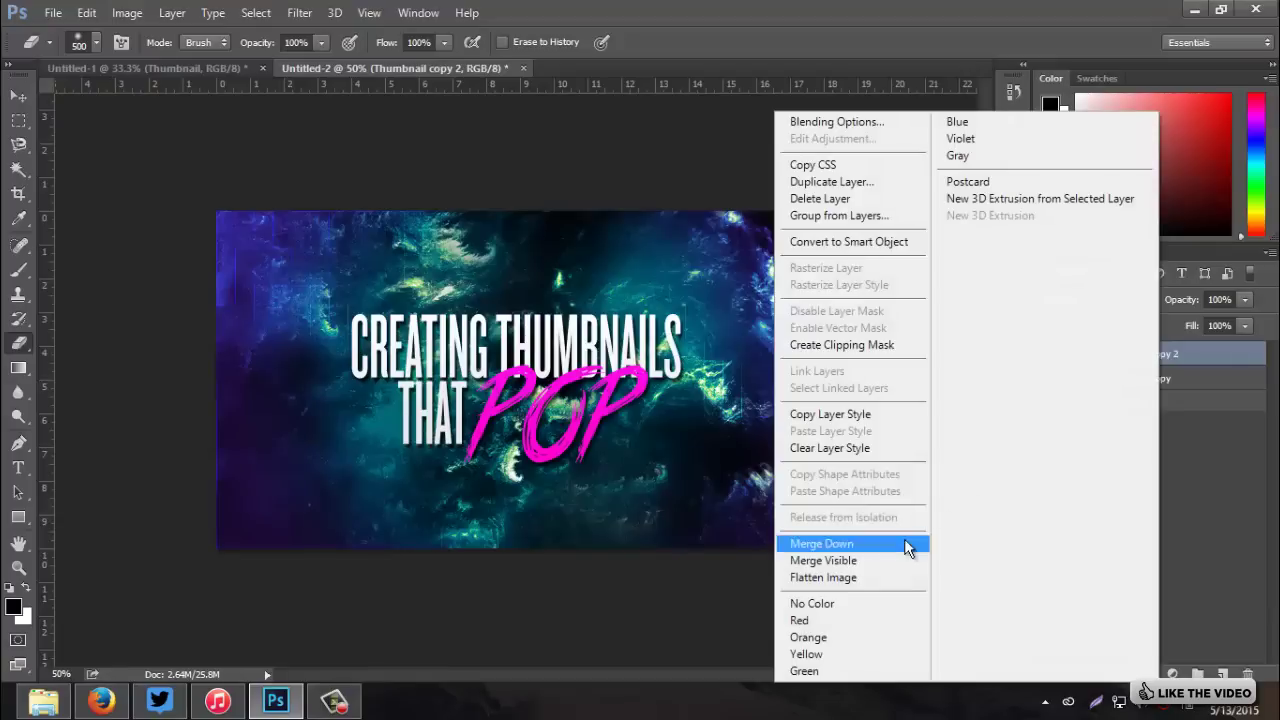
pyautogui.click(906, 547)
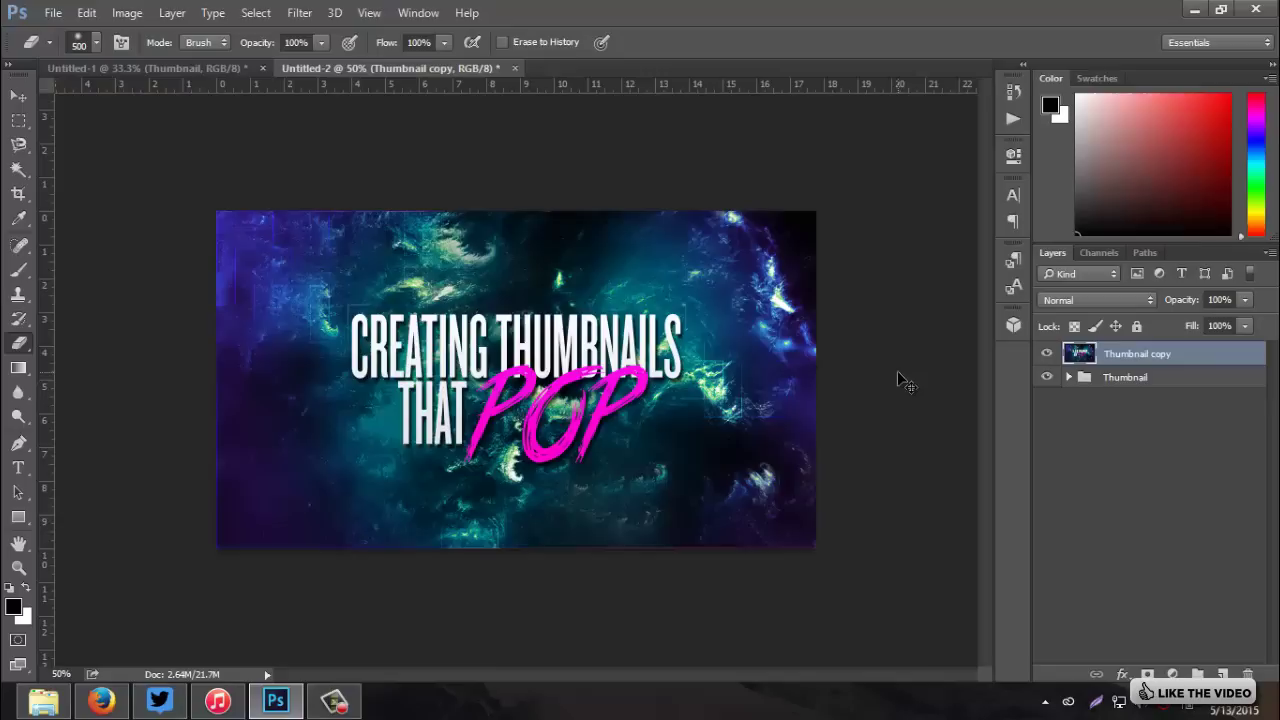
# Step: Duplicate the merged layer, apply Sharpen More, and drop its opacity to about 74%
pyautogui.hotkey('ctrl', 'j')
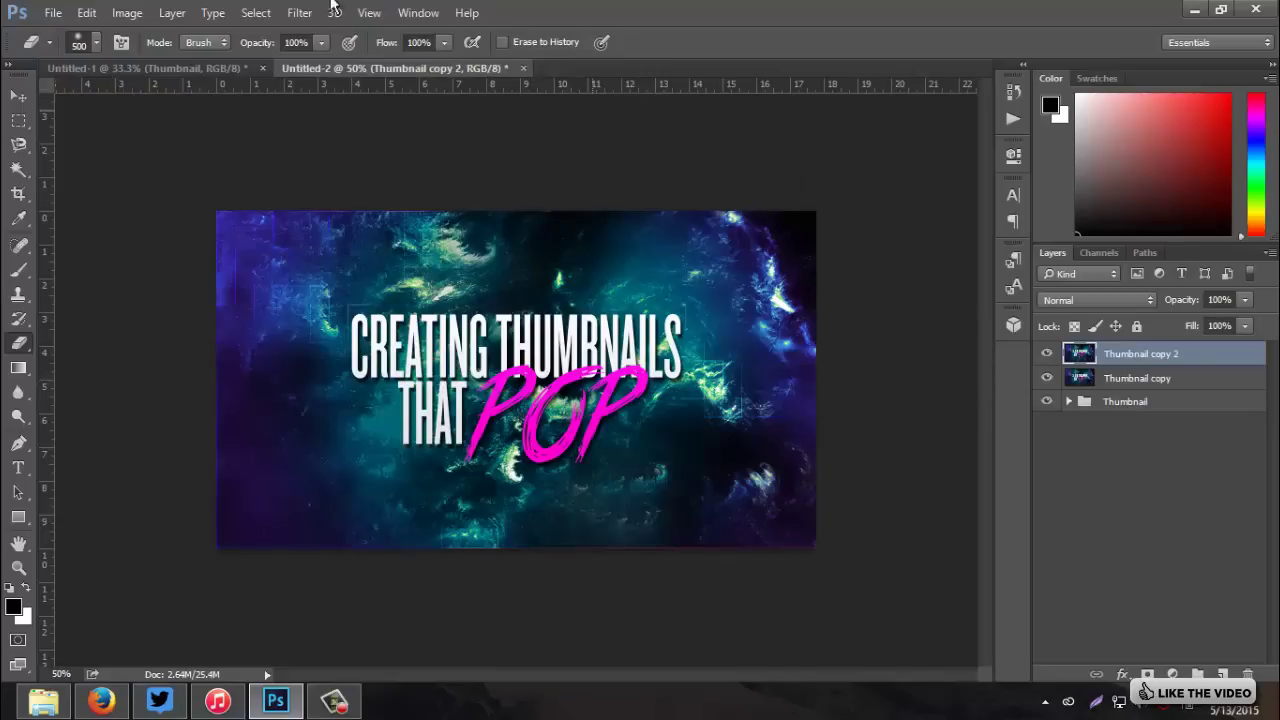
pyautogui.click(287, 14)
pyautogui.moveTo(530, 309)
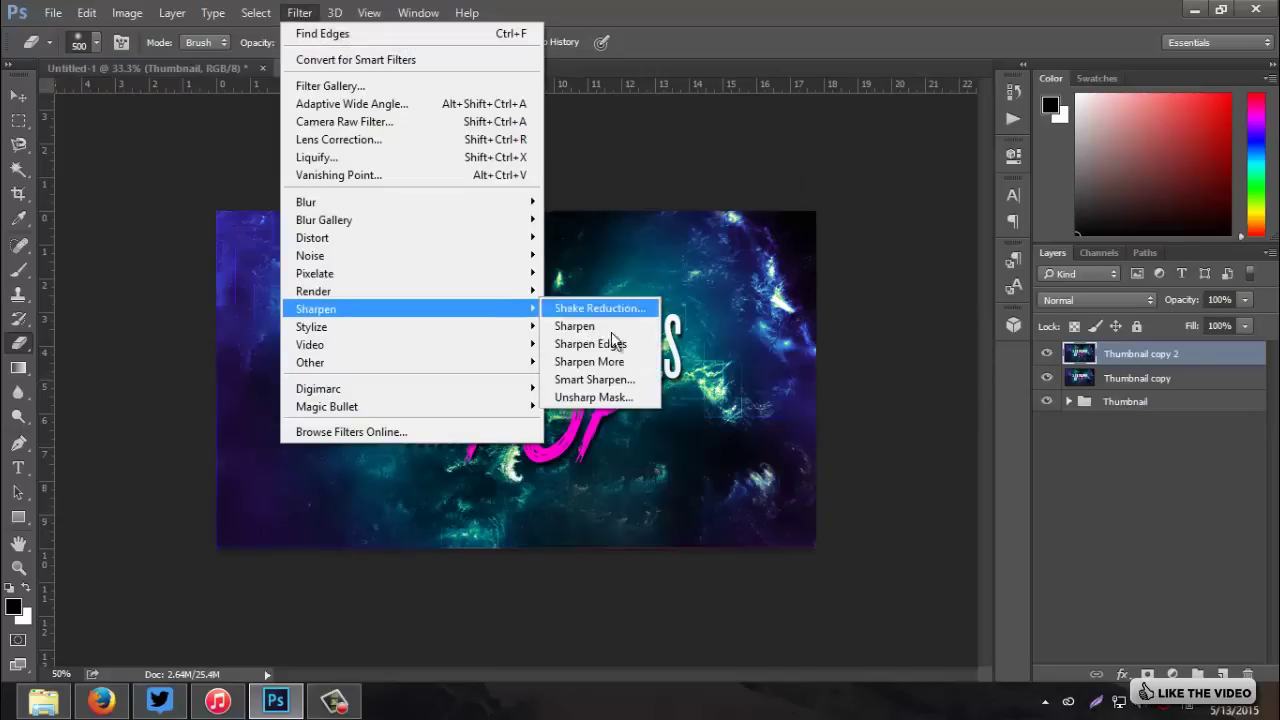
pyautogui.click(622, 362)
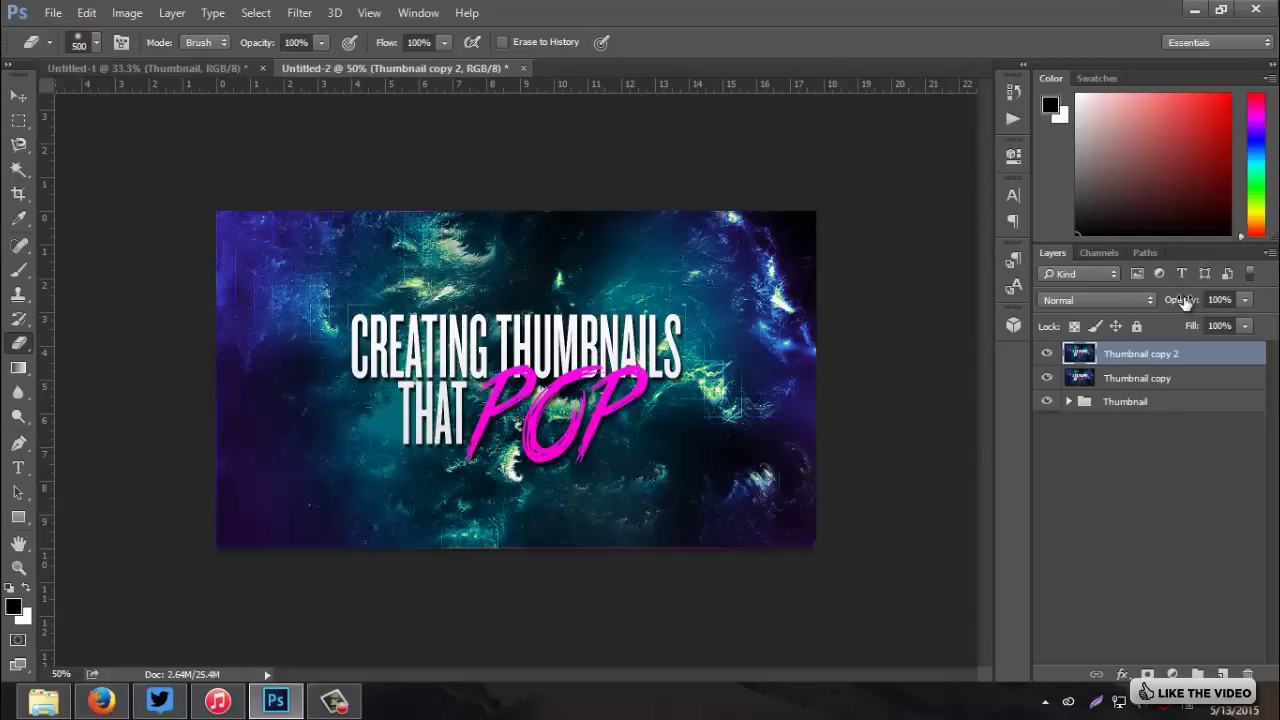
pyautogui.moveTo(1183, 303); pyautogui.dragTo(1157, 307)
# Step: On a new layer, paint one soft white spot over the title with a 700-size brush
pyautogui.click(1222, 675)
pyautogui.click(22, 272)
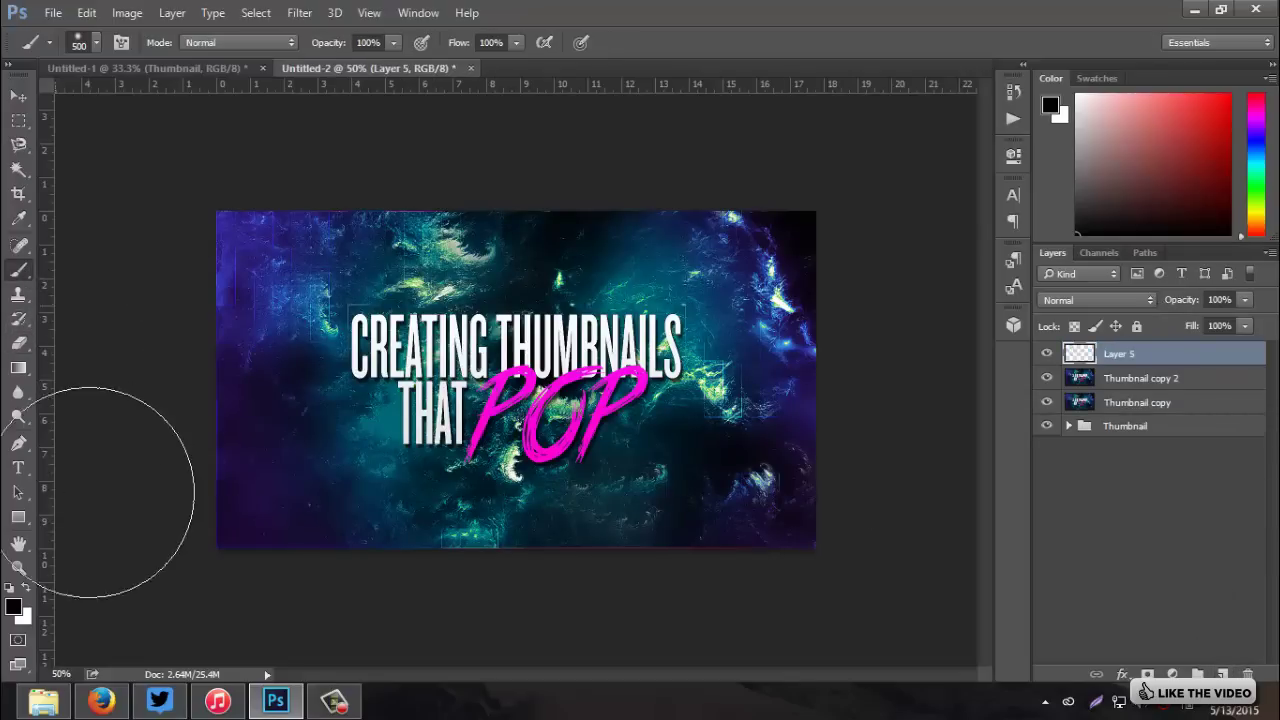
pyautogui.click(27, 587)
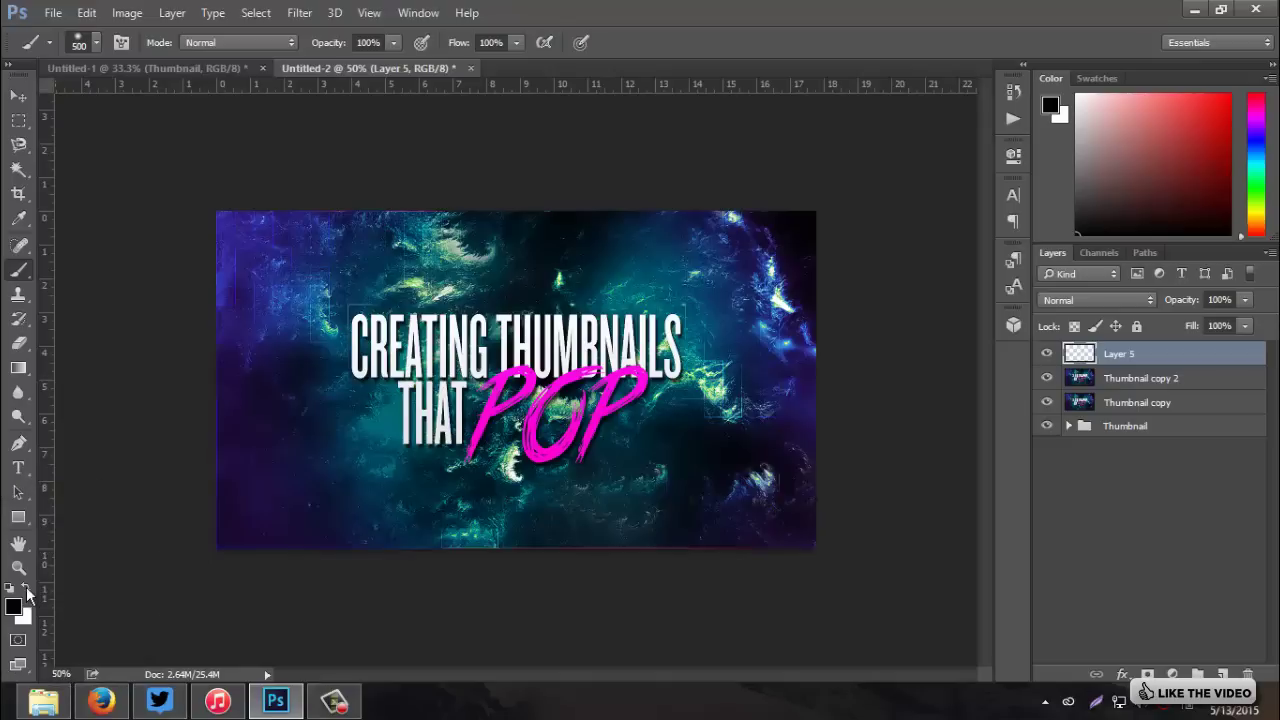
pyautogui.press(']')
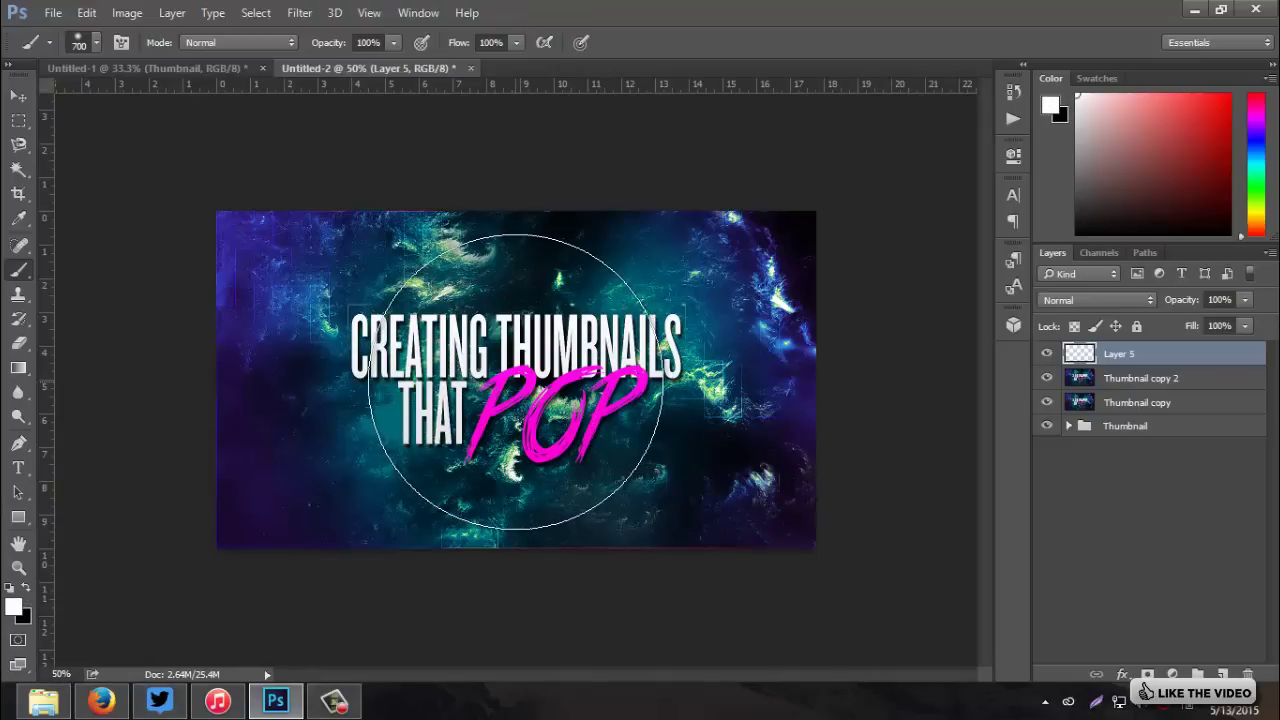
pyautogui.press('[')
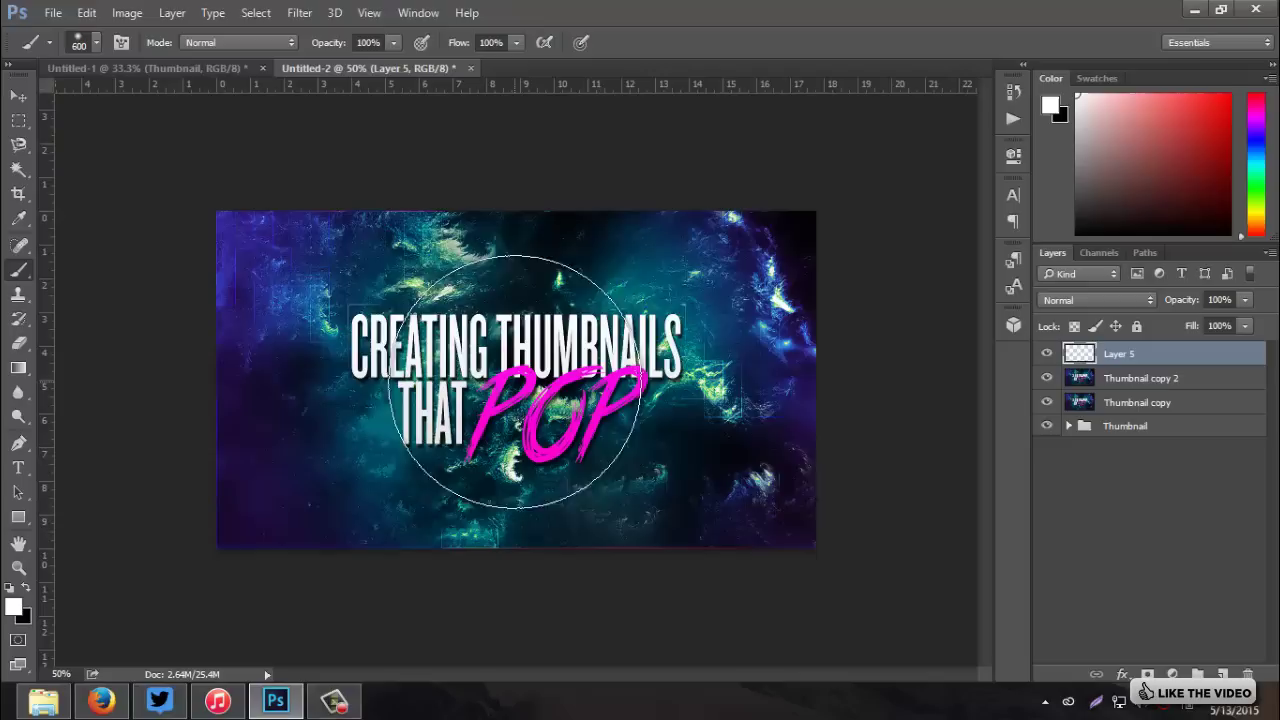
pyautogui.press(']')
pyautogui.click(514, 382)
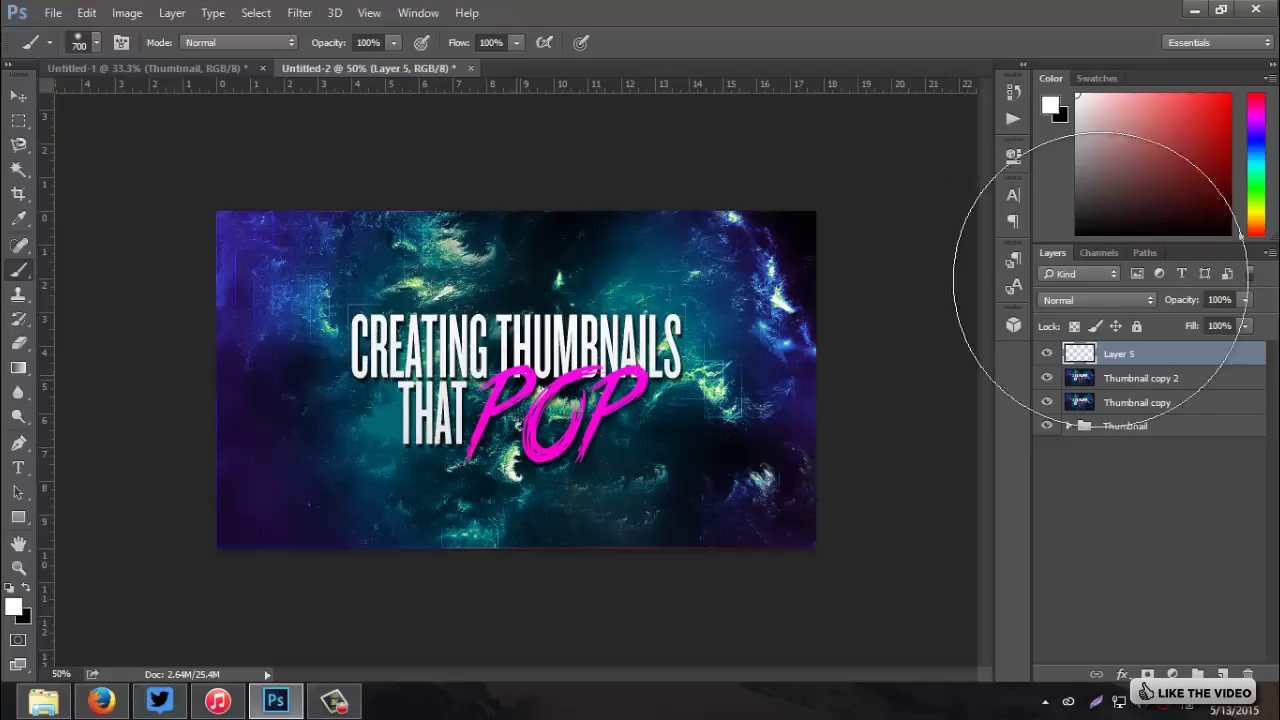
# Step: Set Layer 5 to Overlay blend mode at 21% opacity
pyautogui.click(1097, 300)
pyautogui.click(1160, 490)
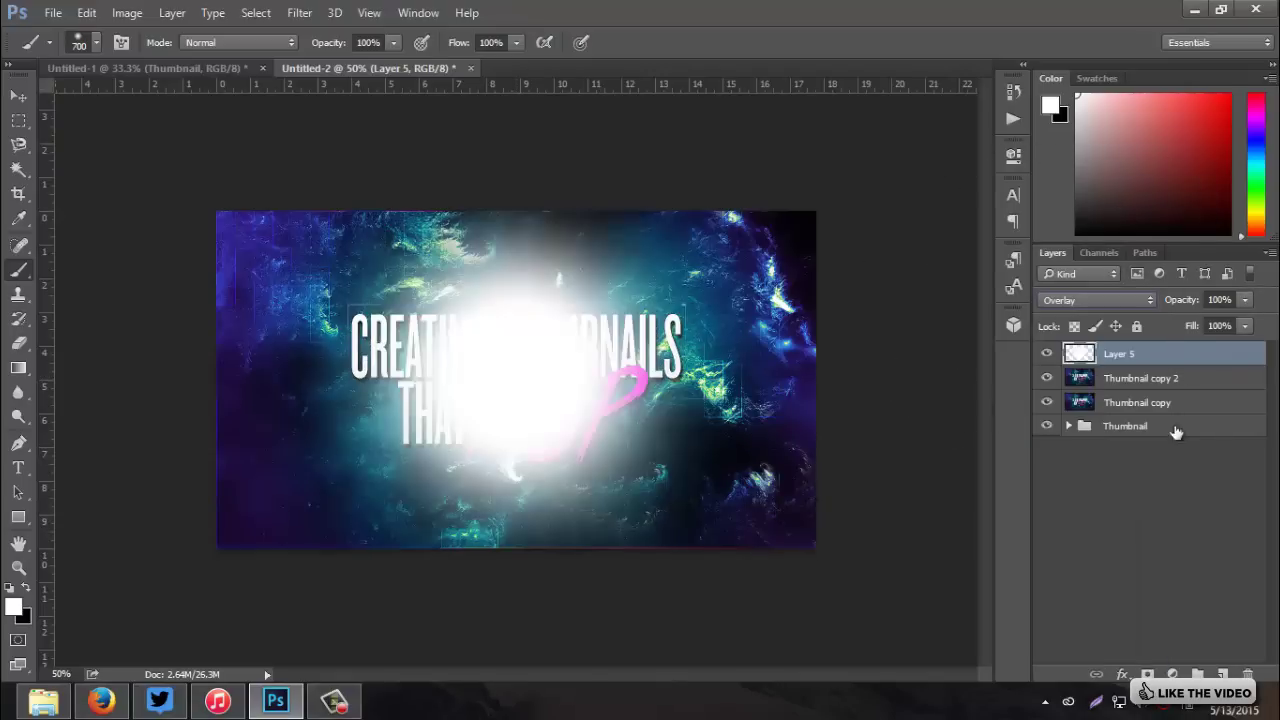
pyautogui.moveTo(1181, 304); pyautogui.dragTo(1110, 302)
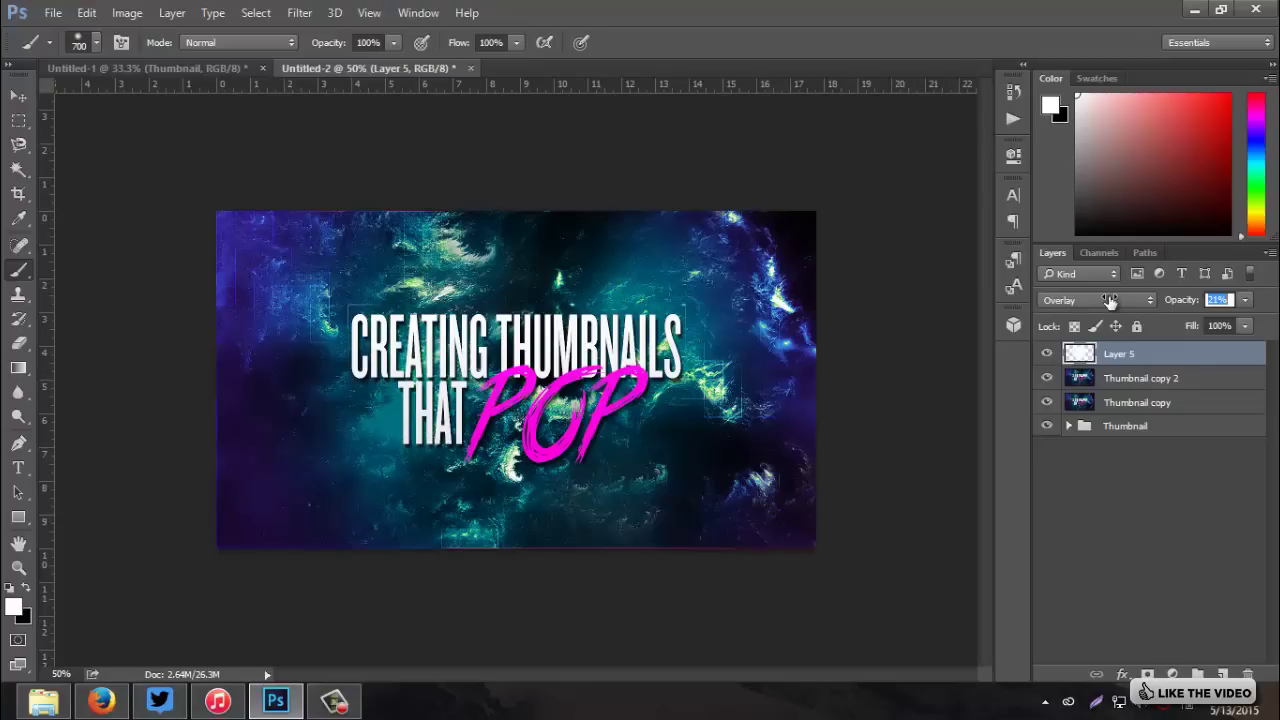
pyautogui.press('Return')
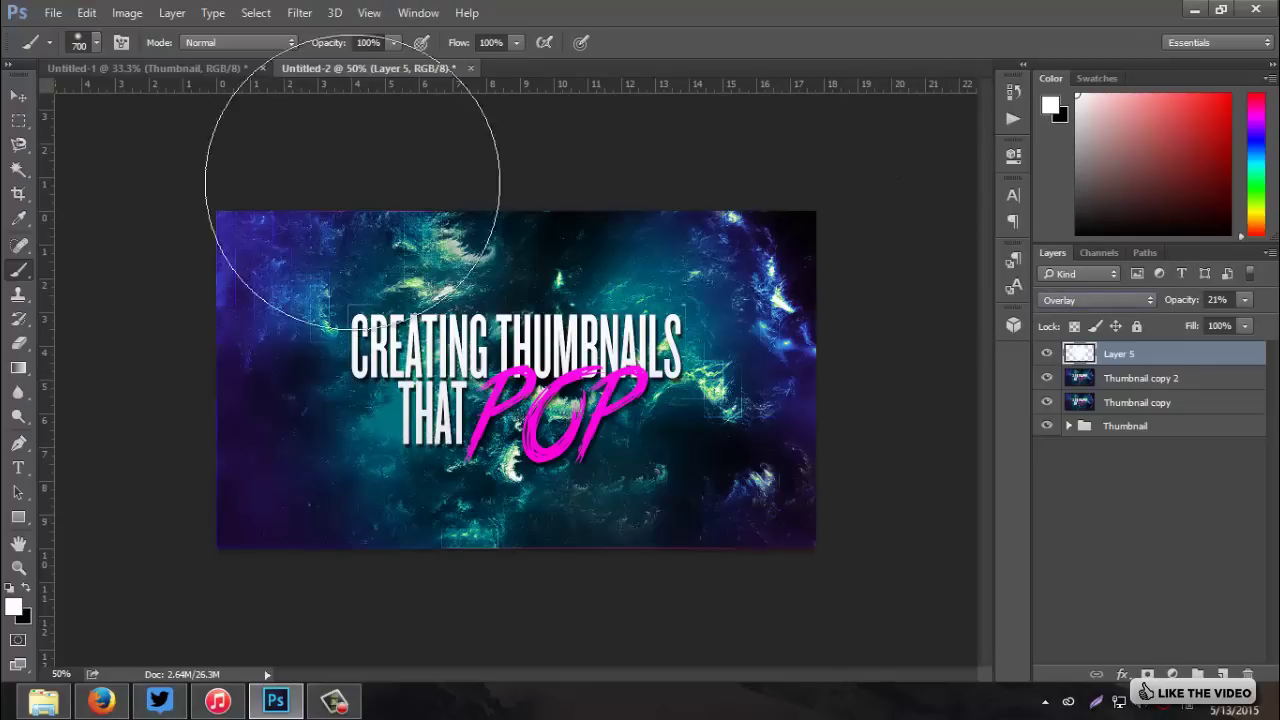
pyautogui.click(18, 95)
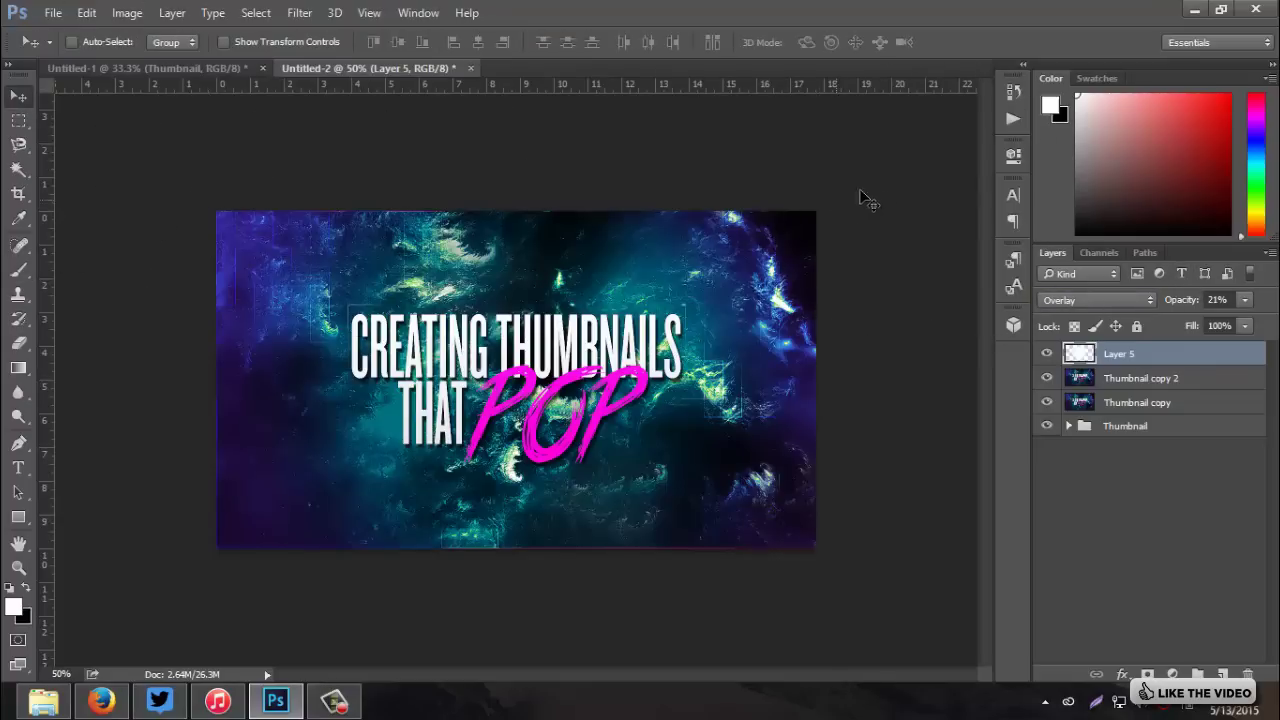
pyautogui.hotkey('ctrl', '-')
pyautogui.hotkey('ctrl', '-')
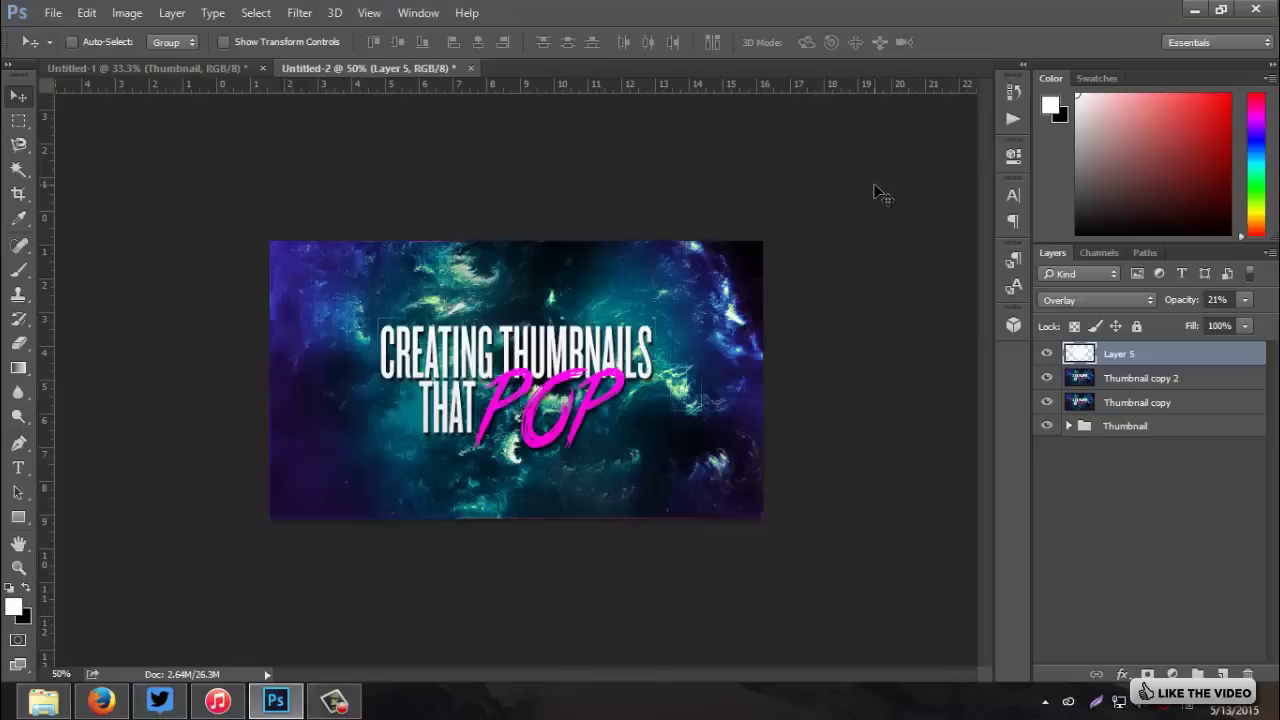
pyautogui.hotkey('ctrl', '-')
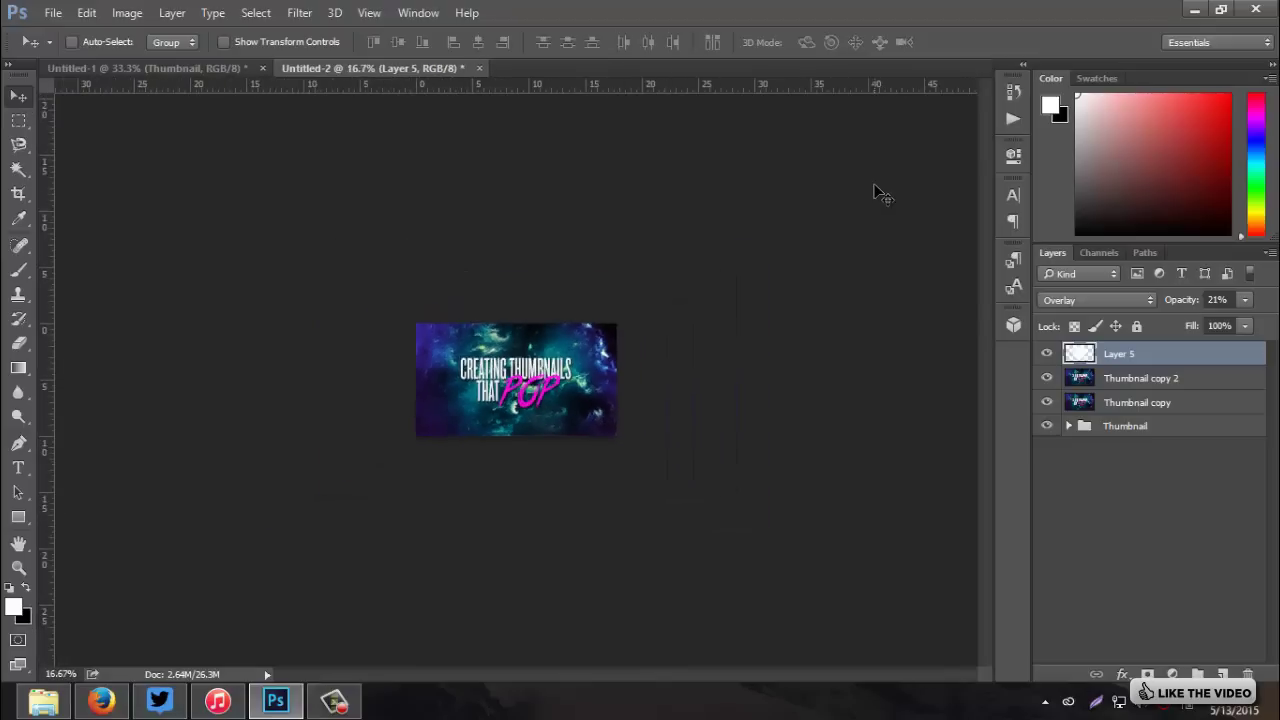
pyautogui.hotkey('ctrl', '+')
pyautogui.hotkey('ctrl', '+')
pyautogui.hotkey('ctrl', '+')
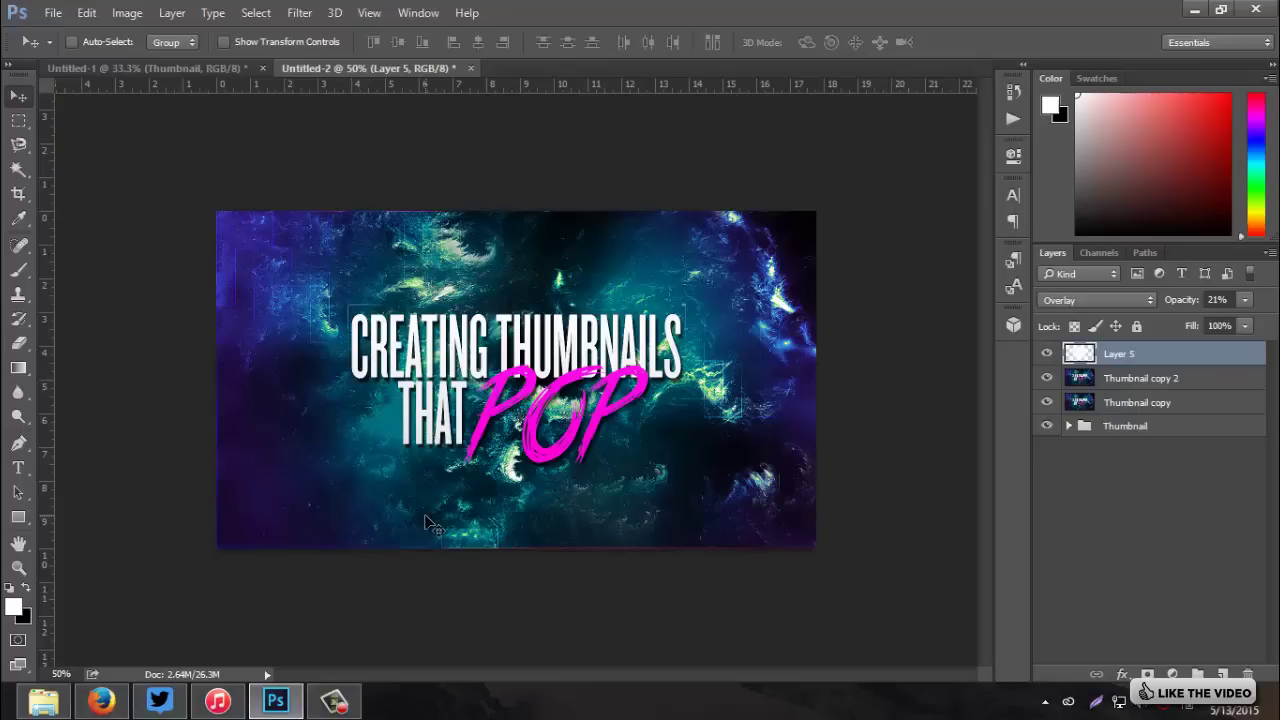
pyautogui.click(334, 700)
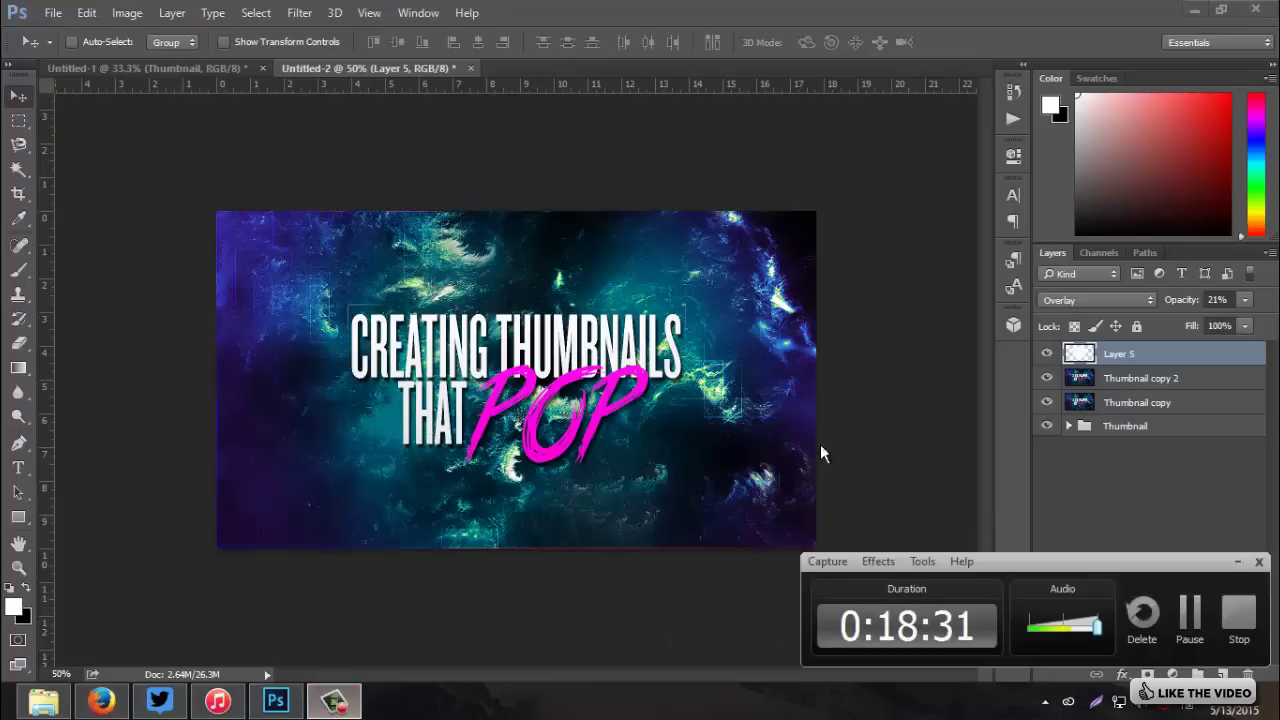